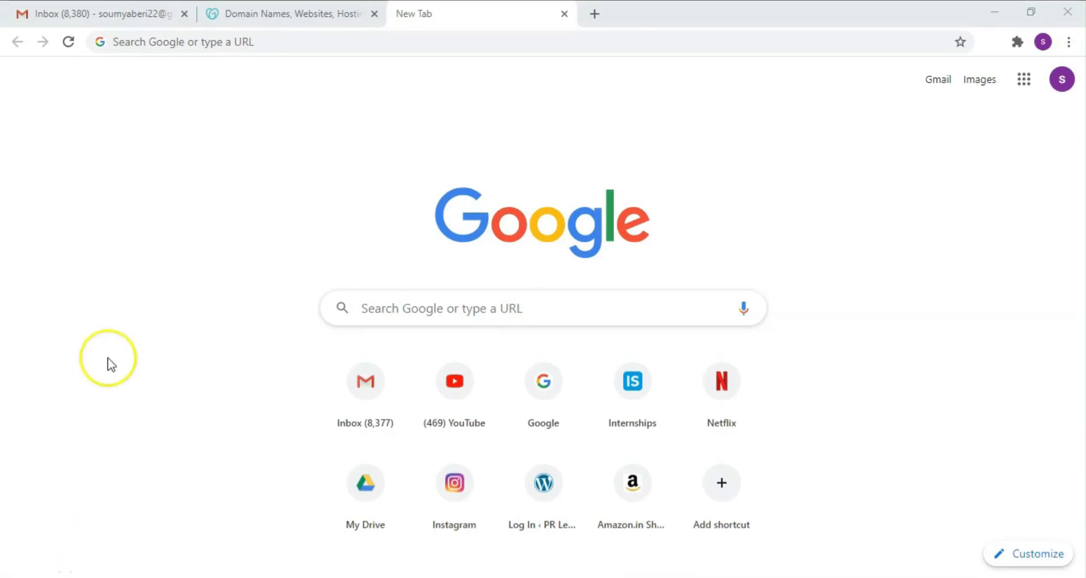
left_click(277, 14)
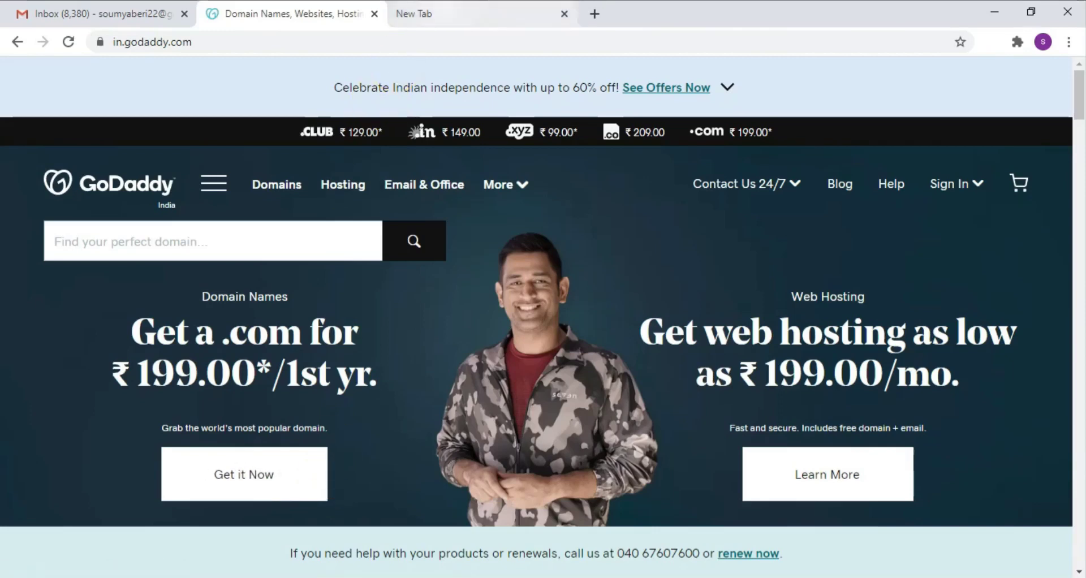
left_click(441, 13)
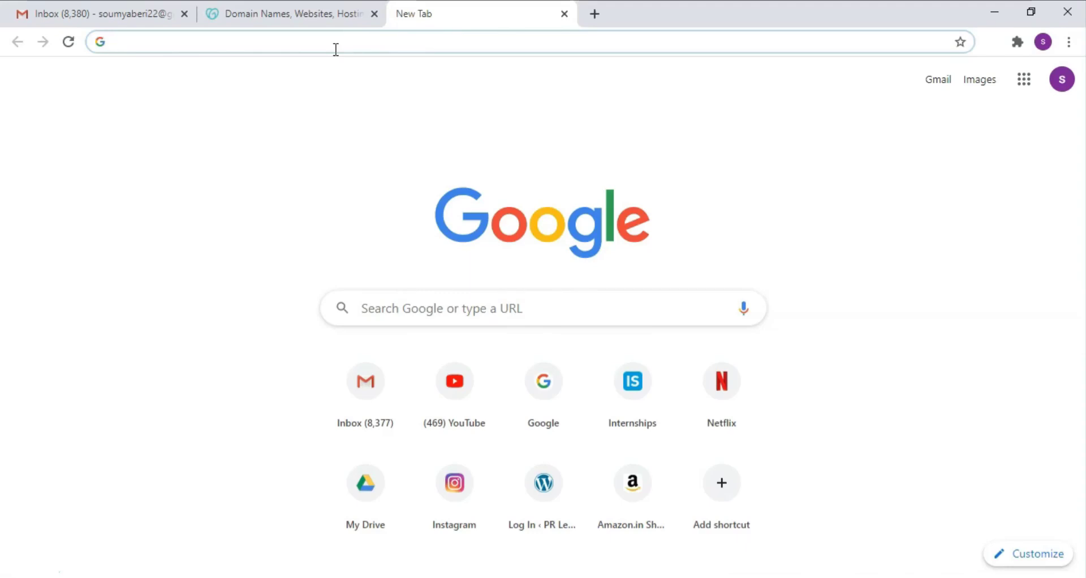
type("www.h")
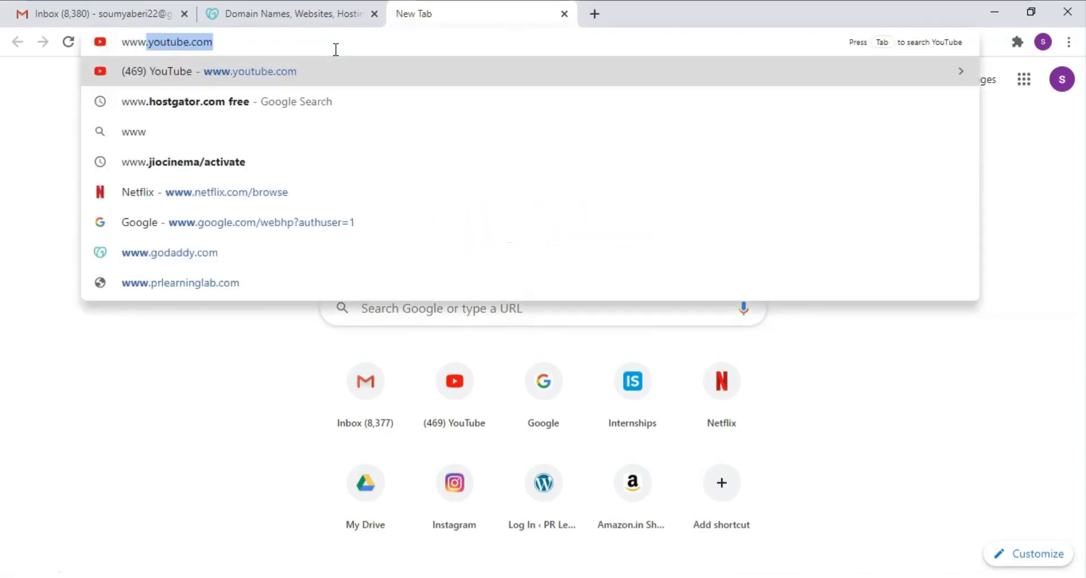
type("ostgator.in")
key("Return")
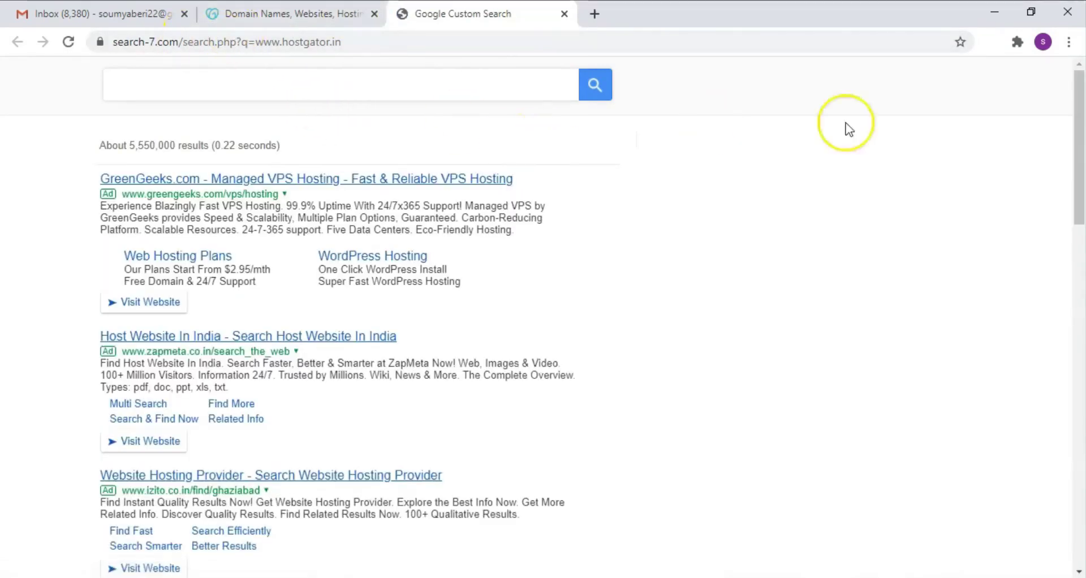
- Open the HostGator India website from the search results and look over its hosting plans and prices
left_click_drag(1079, 119, 1080, 232)
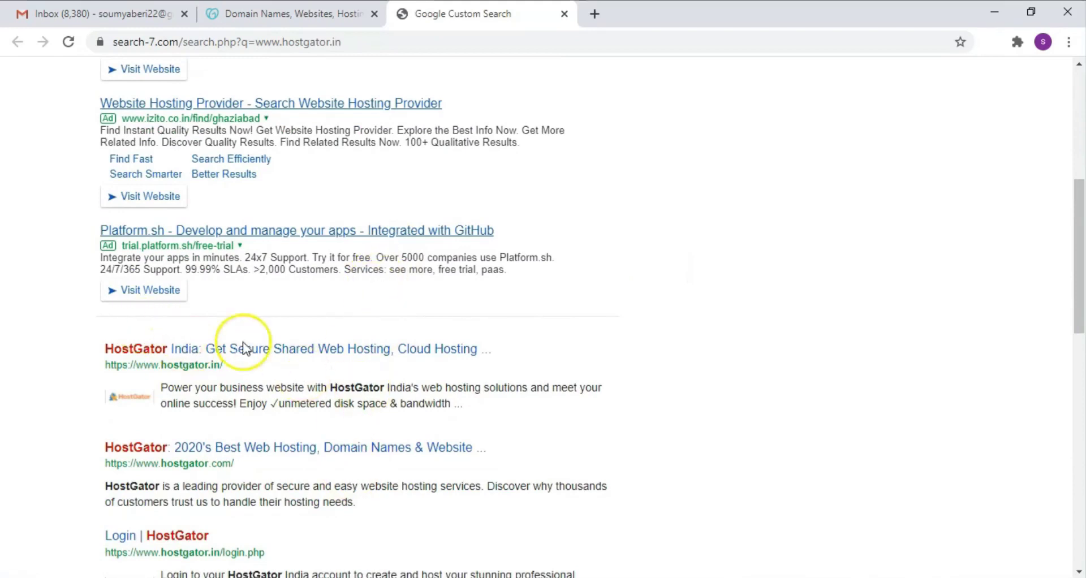
left_click(309, 349)
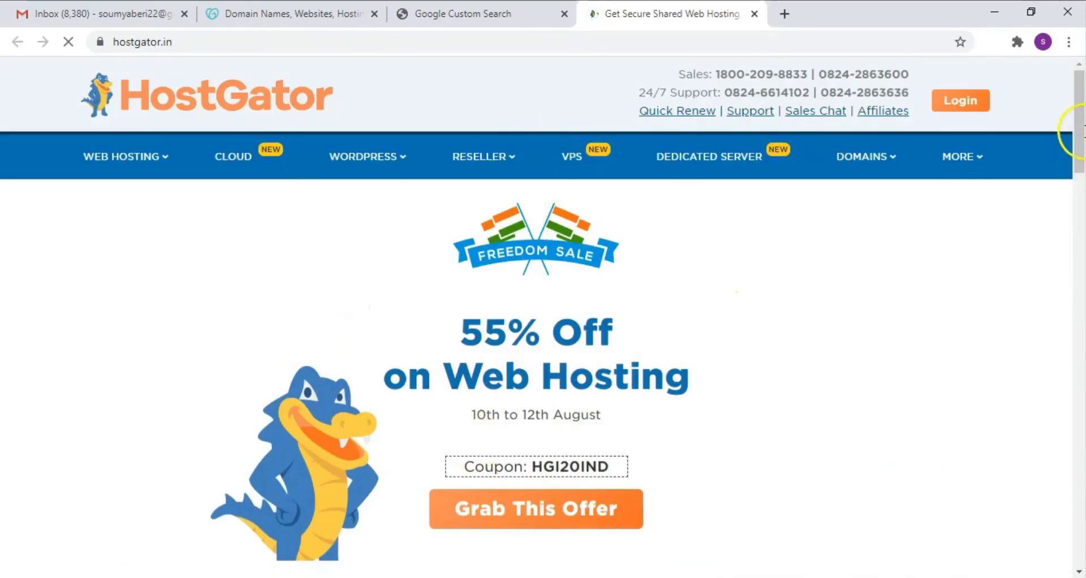
left_click_drag(1082, 108, 1081, 221)
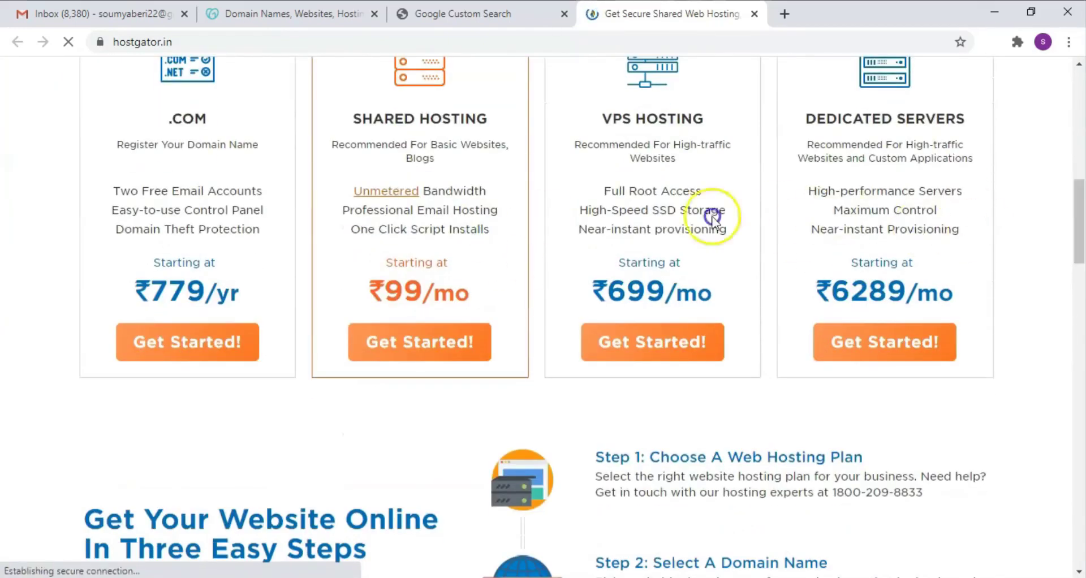
left_click_drag(1081, 247, 1079, 145)
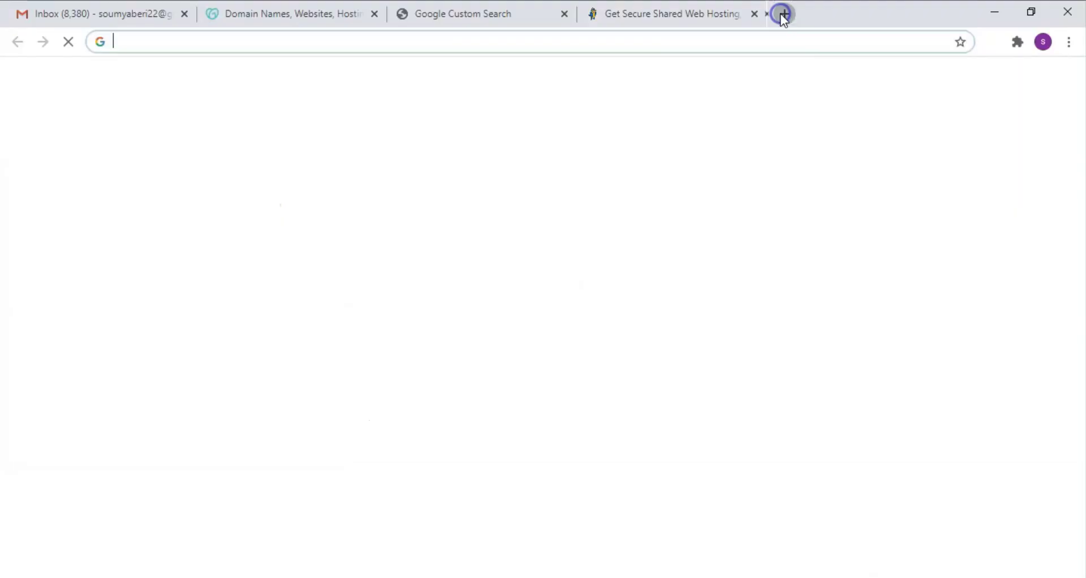
left_click(779, 12)
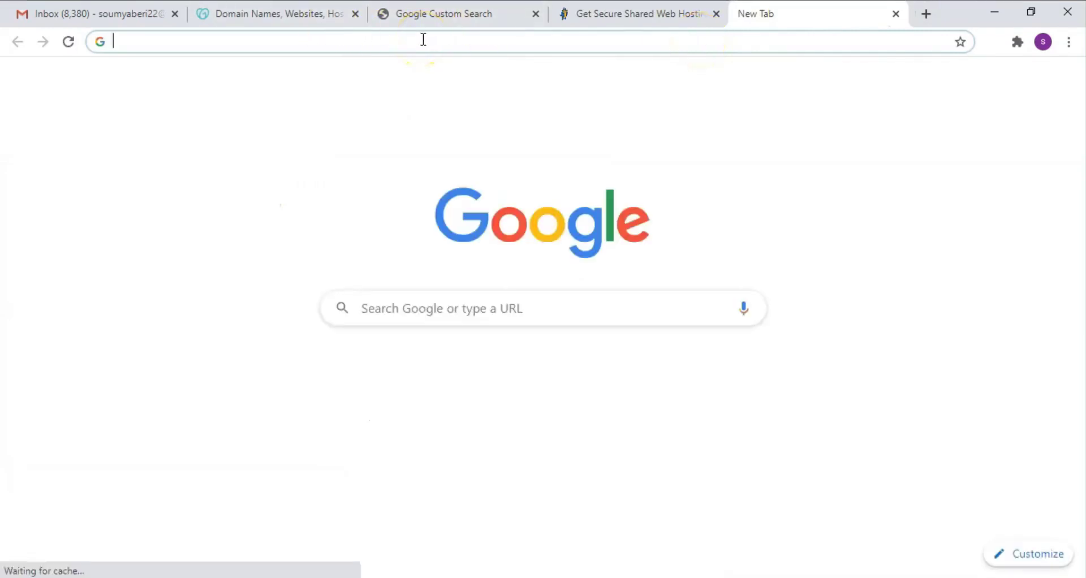
type("www.")
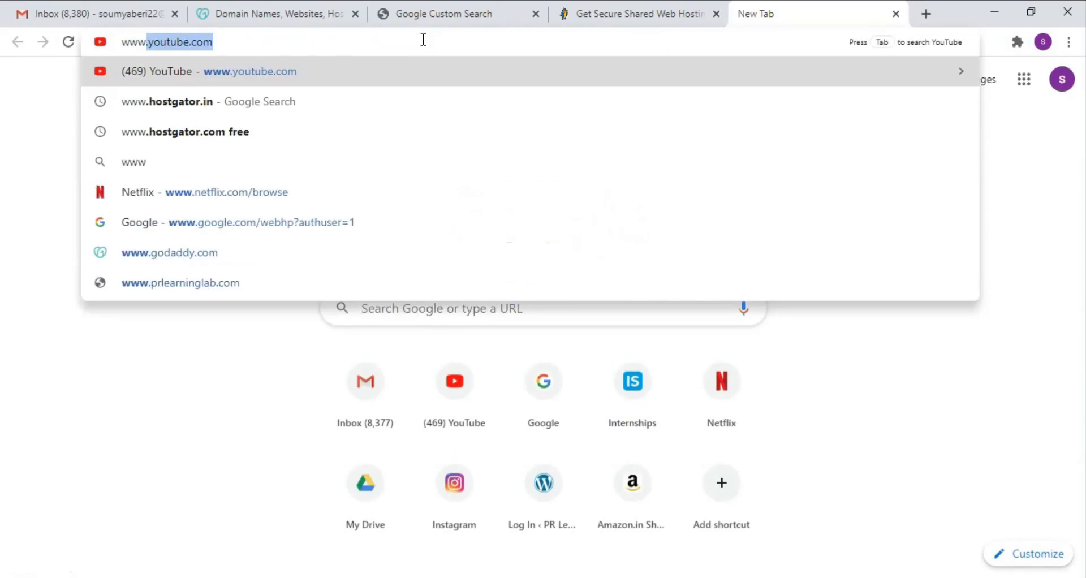
type("prlearningla")
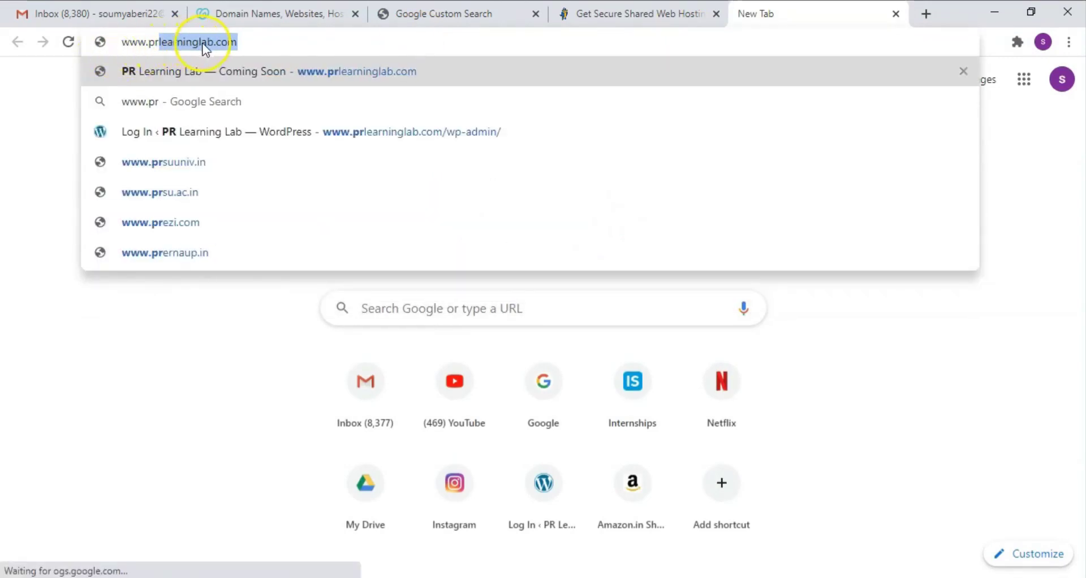
left_click(301, 64)
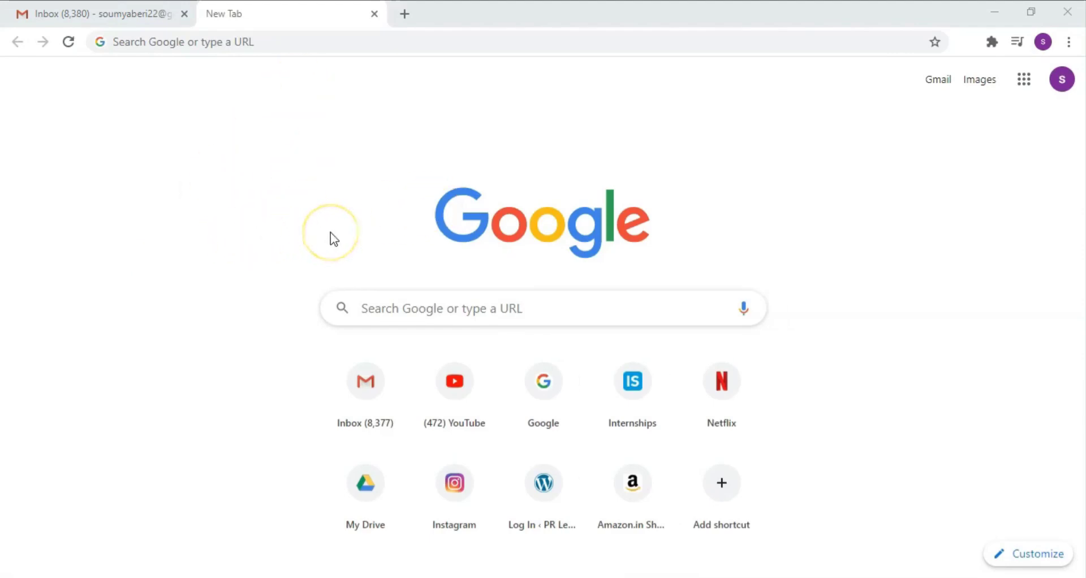
- Load the WordPress login page by pasting the copied address prlearninglab.com/wp-admin
left_click(306, 41)
right_click(305, 41)
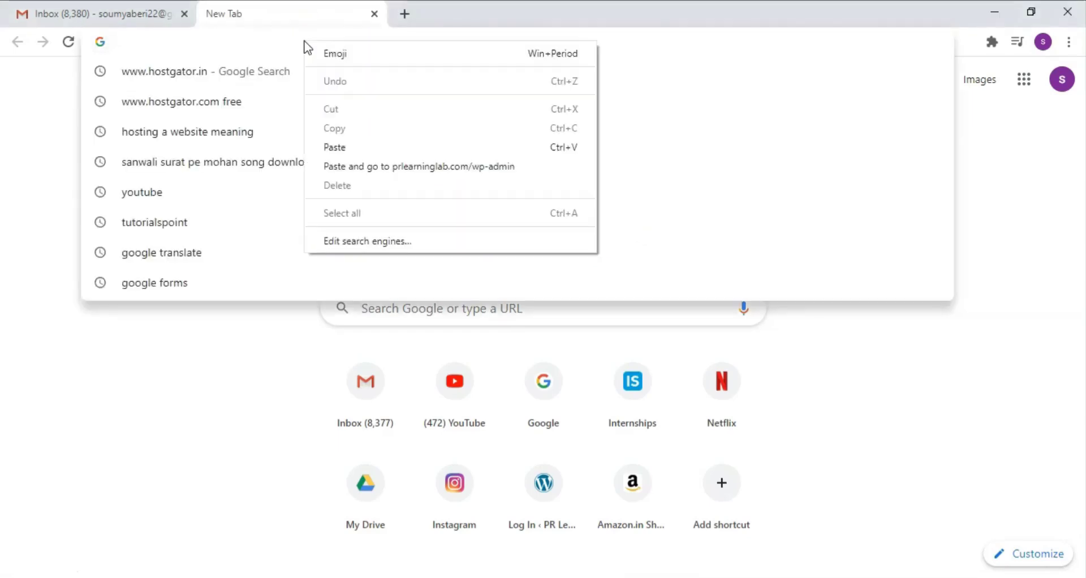
left_click(344, 147)
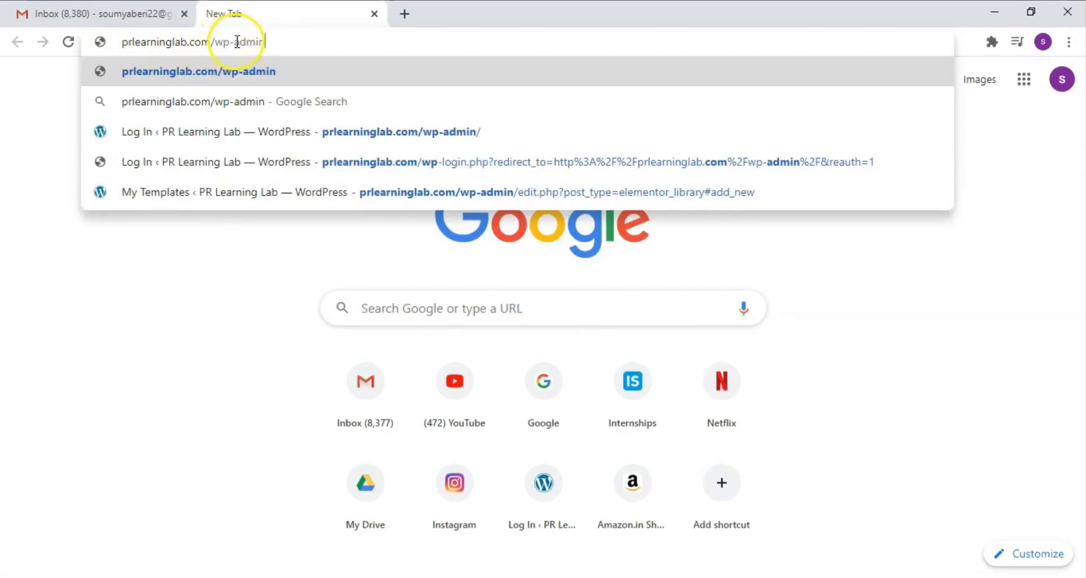
left_click(276, 72)
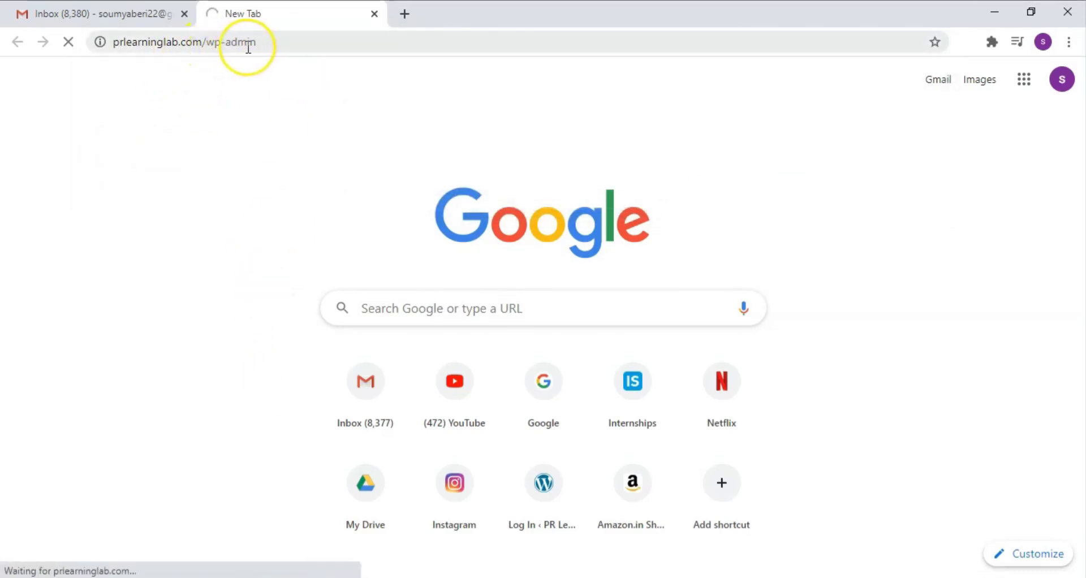
left_click(138, 372)
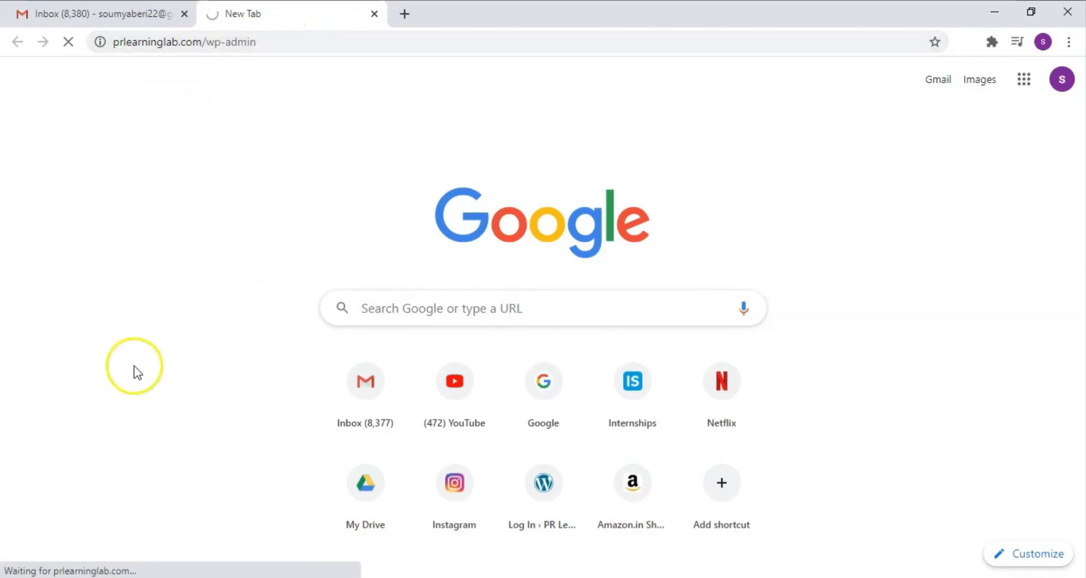
left_click(250, 41)
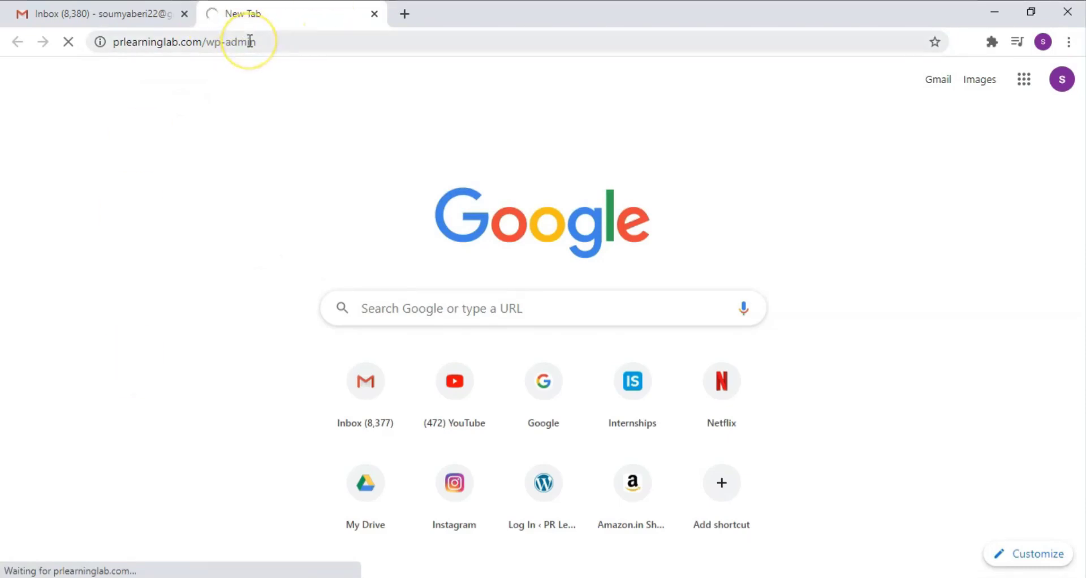
left_click(260, 254)
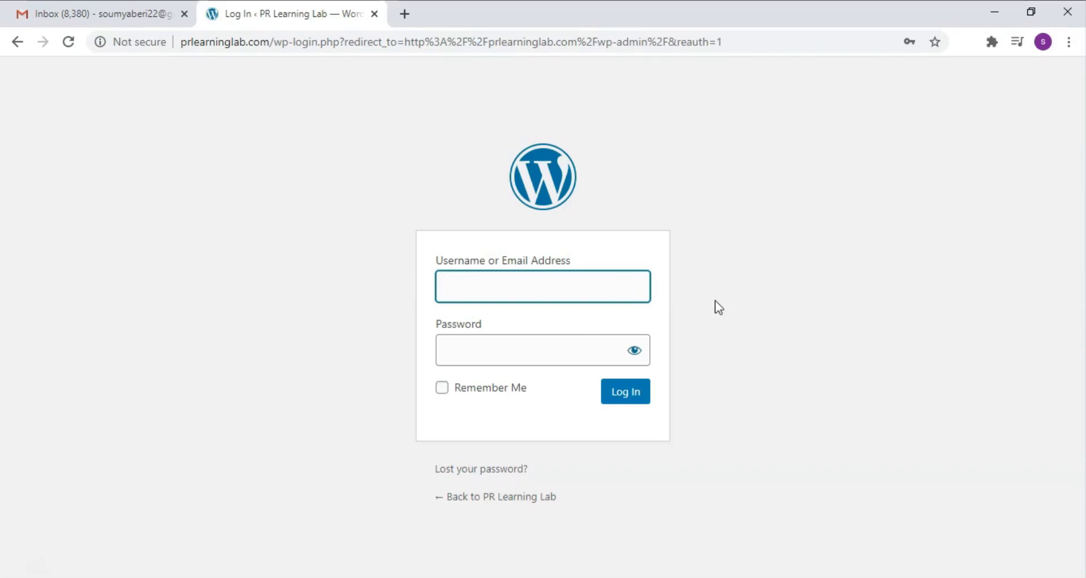
- Log in to WordPress as admin with the saved account password and the Remember Me option
left_click(456, 290)
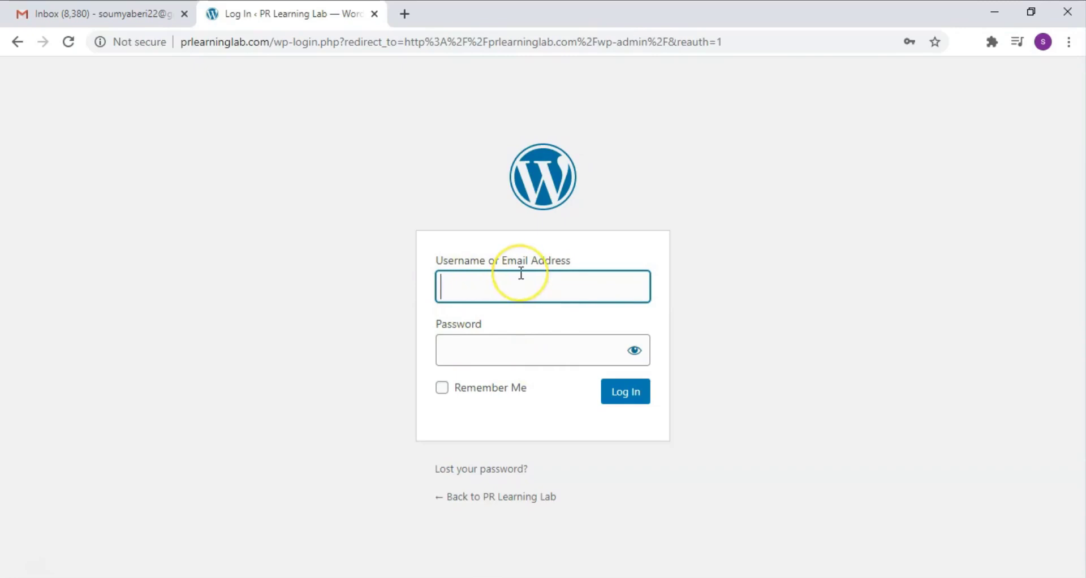
type("a")
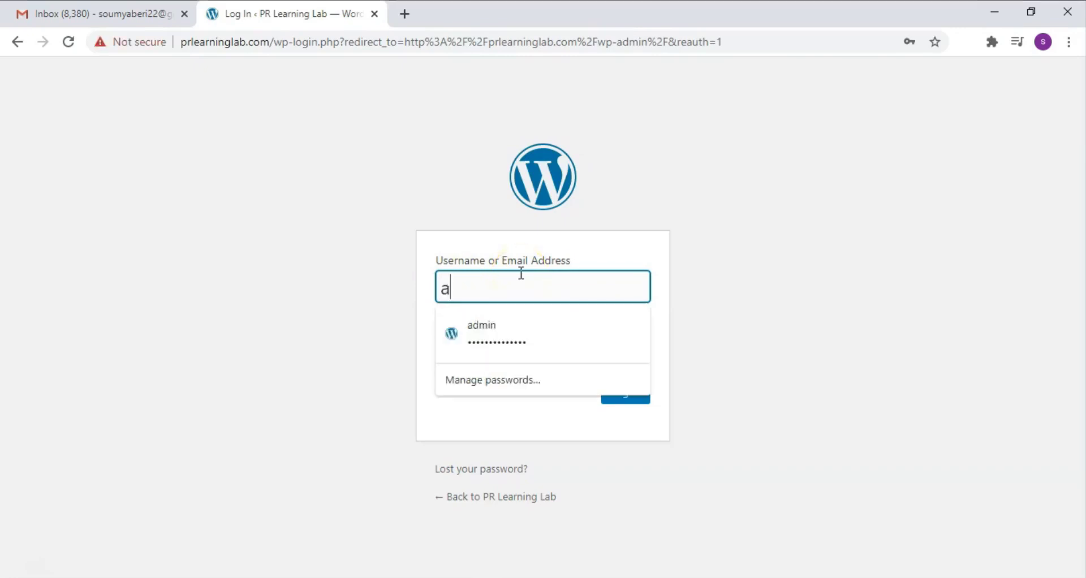
type("dmin")
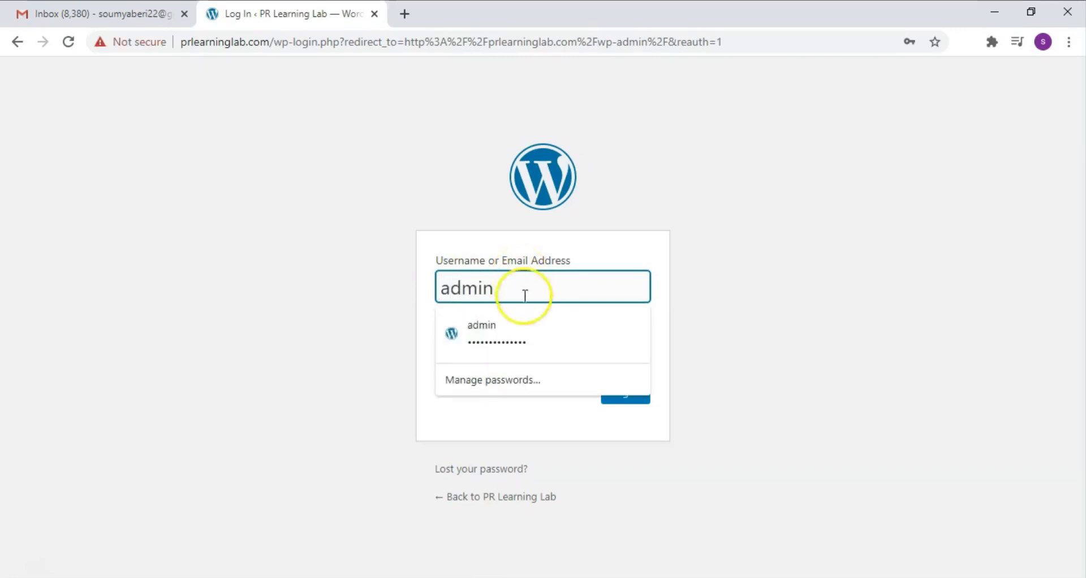
left_click(526, 317)
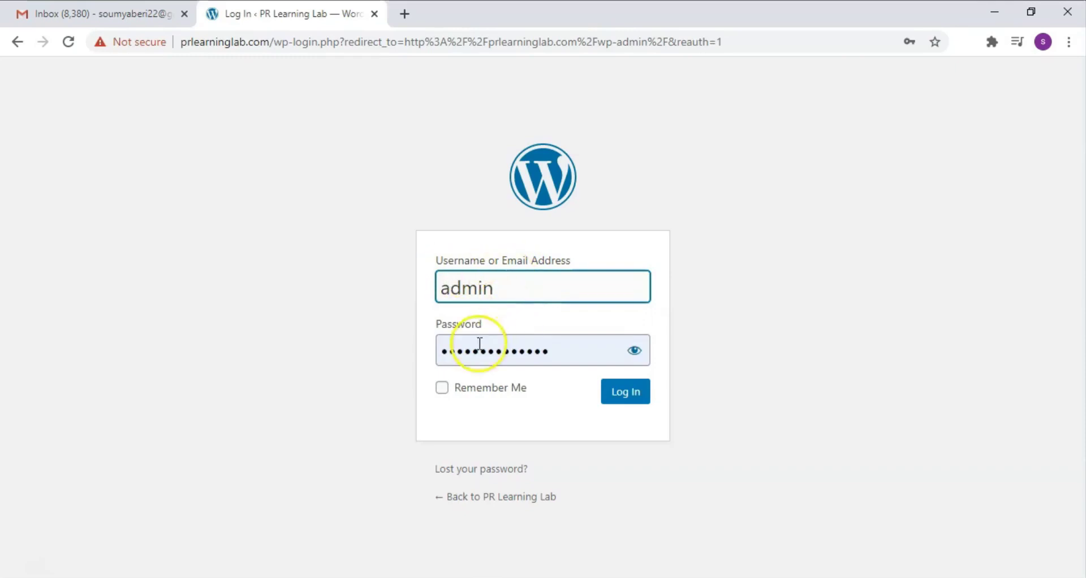
left_click(442, 389)
left_click(606, 400)
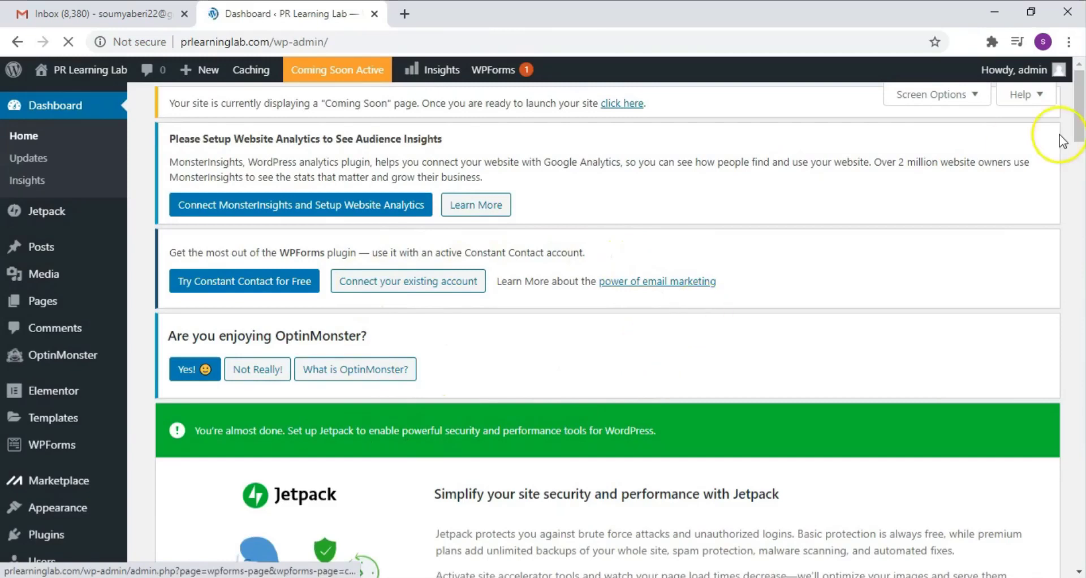
- Visit the PR Learning Lab site from the dashboard and look over its home page
mouse_move(1080, 125)
left_mouse_down()
mouse_move(1076, 186)
mouse_move(1081, 116)
left_mouse_up()
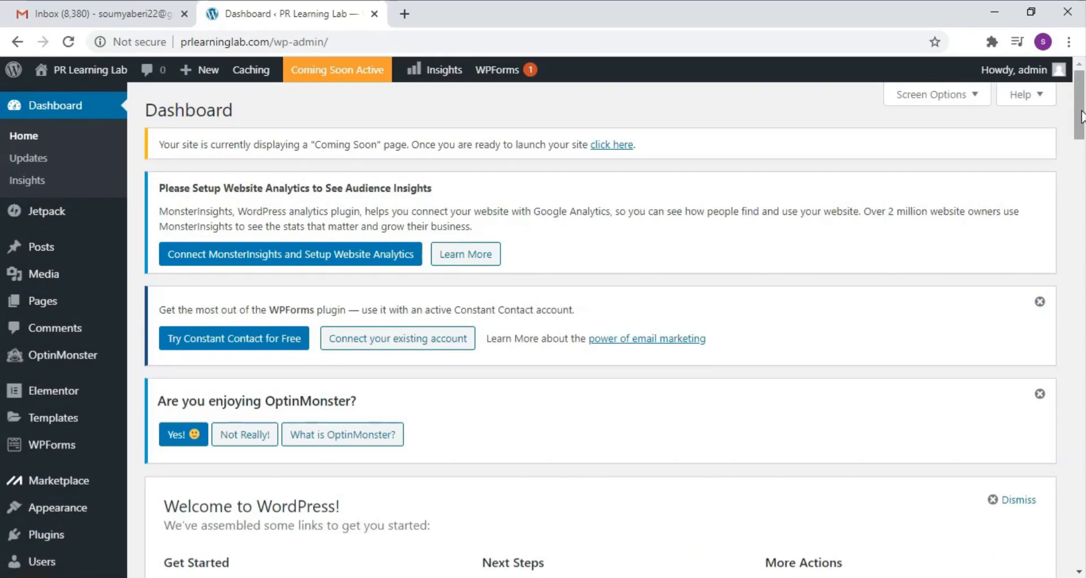
mouse_move(56, 68)
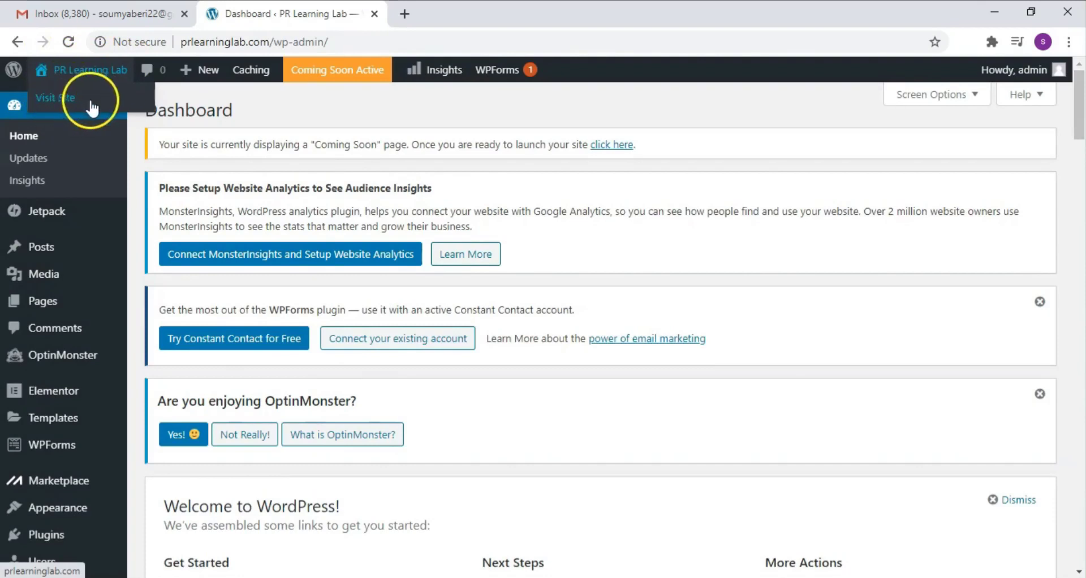
left_click(69, 99)
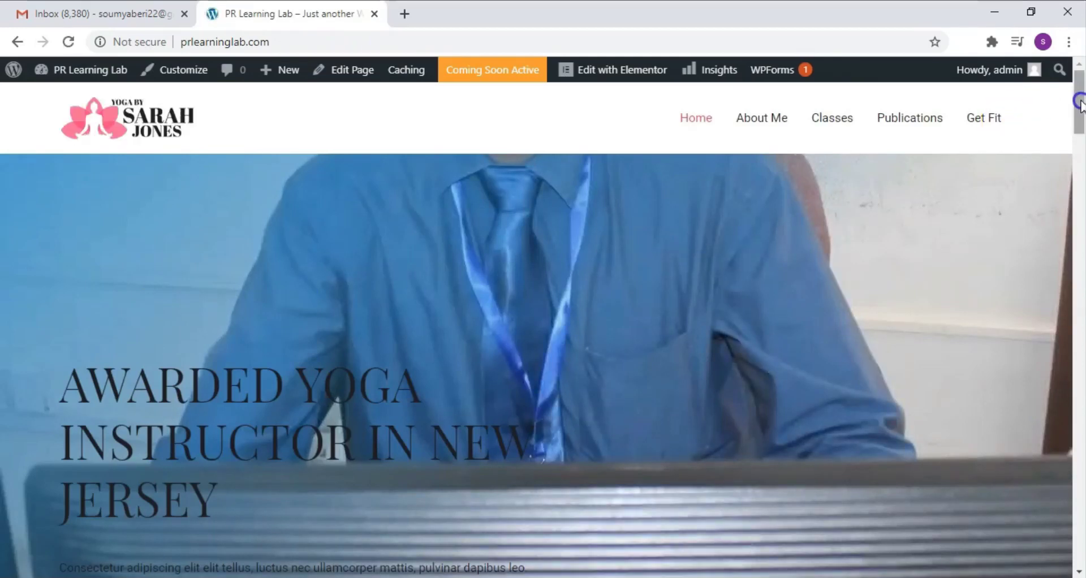
left_click_drag(1079, 102, 1078, 164)
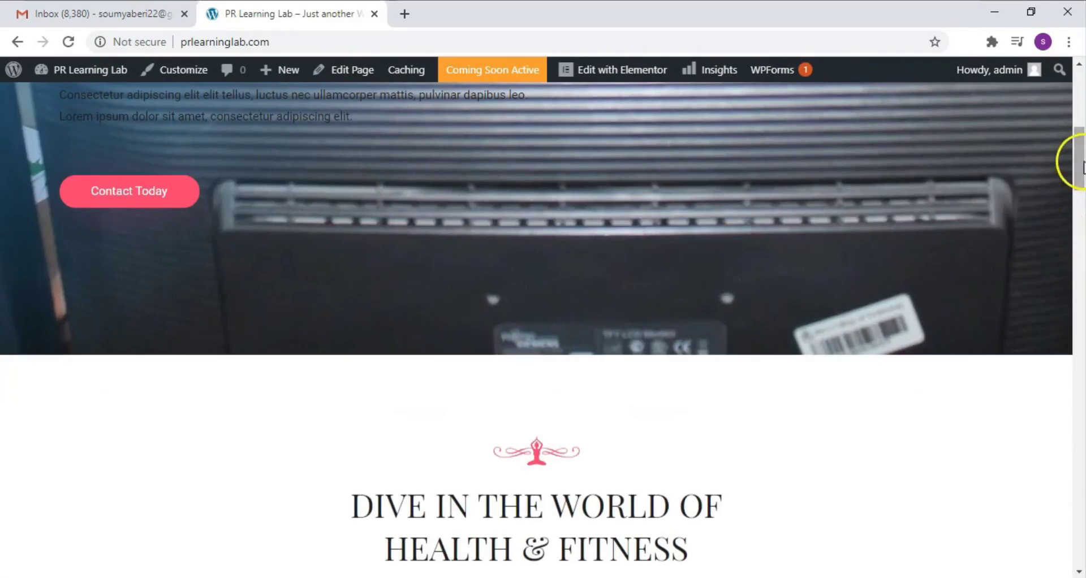
left_click_drag(1080, 164, 1081, 117)
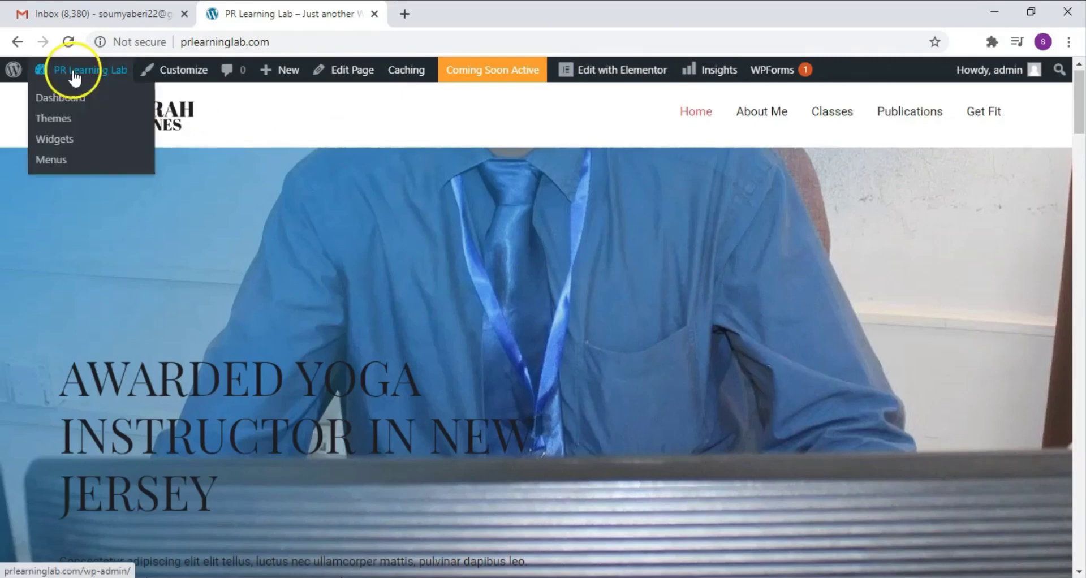
- Return to the WordPress dashboard and open the logged-in user's profile page
left_click(68, 97)
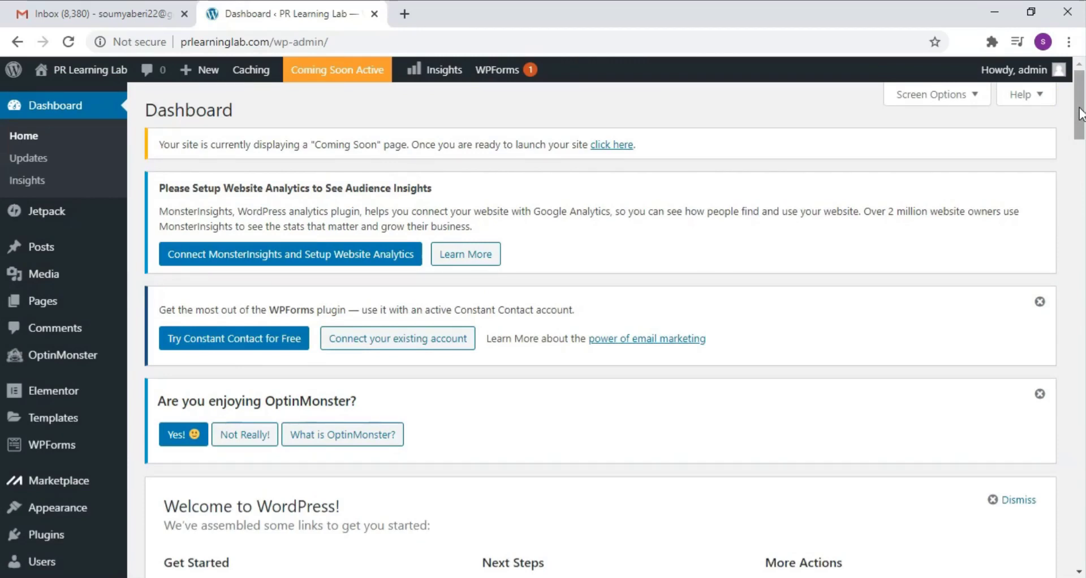
left_click(1082, 151)
scroll(1080, 161, "down", 6)
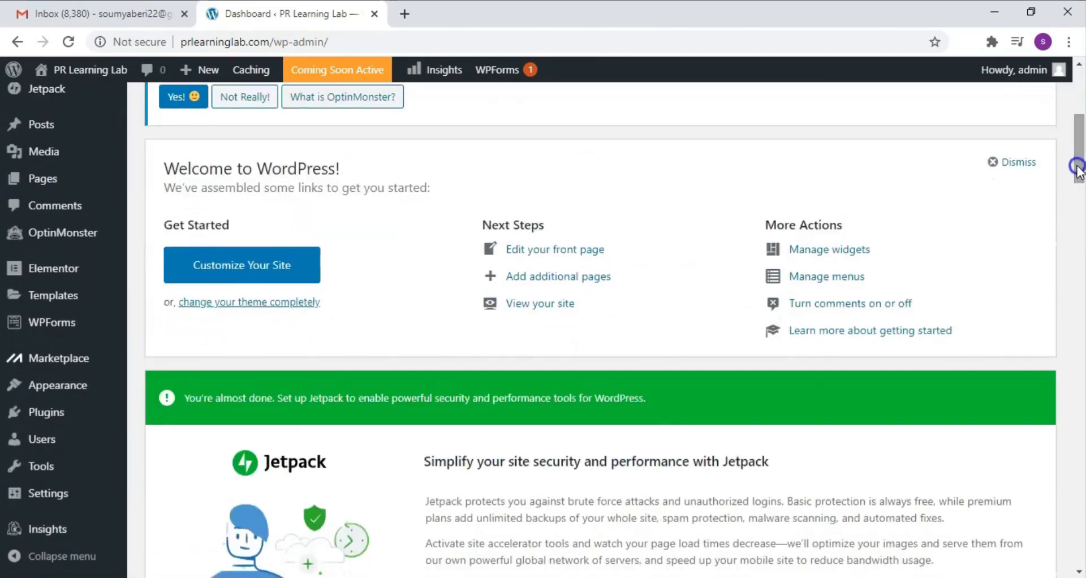
scroll(359, 364, "down", 3)
mouse_move(72, 436)
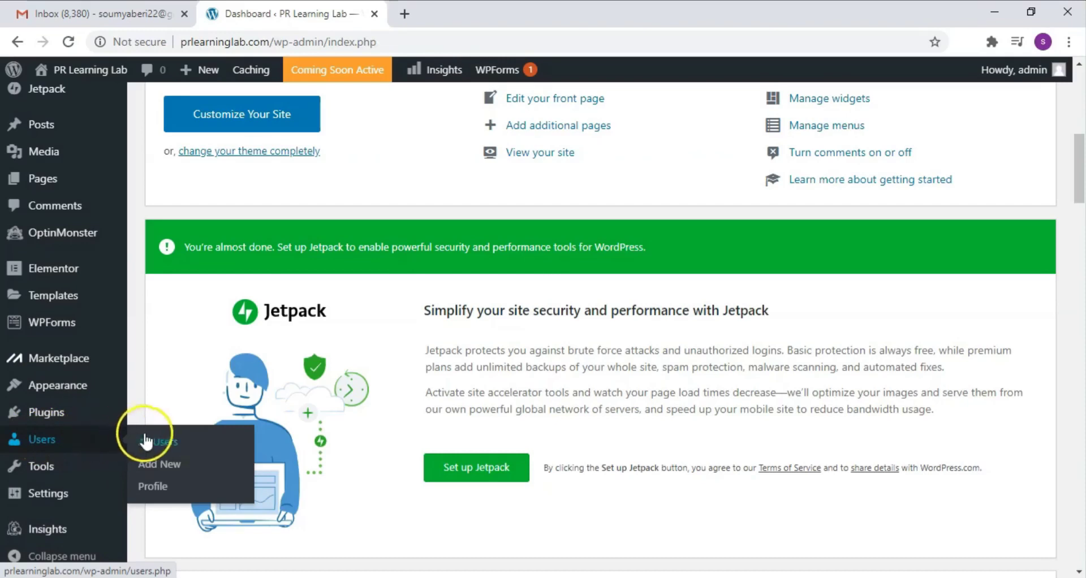
left_click(159, 492)
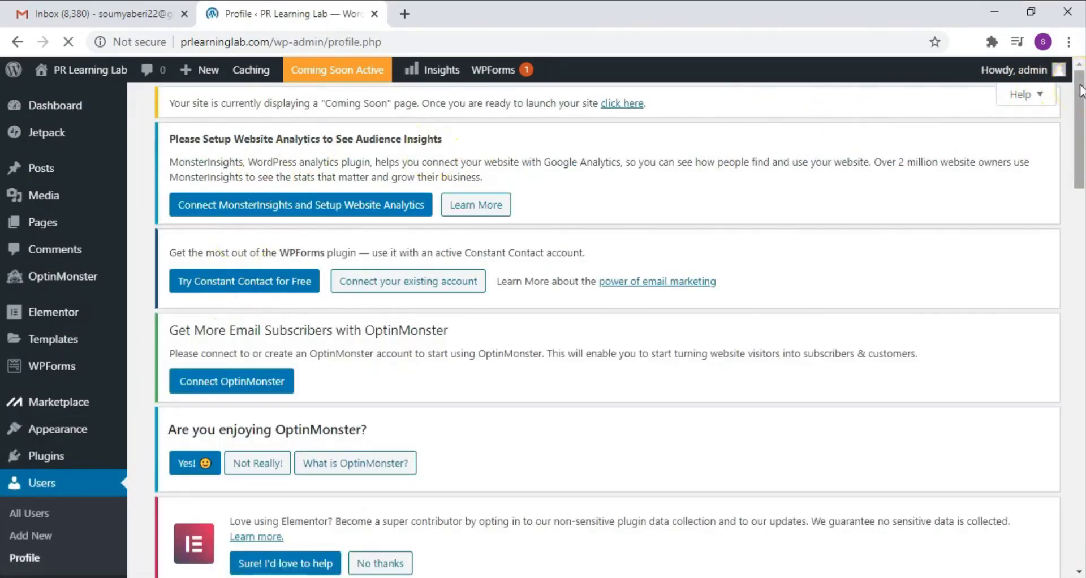
- Find the new password option in the Account Management section of the profile page
left_click(1080, 237)
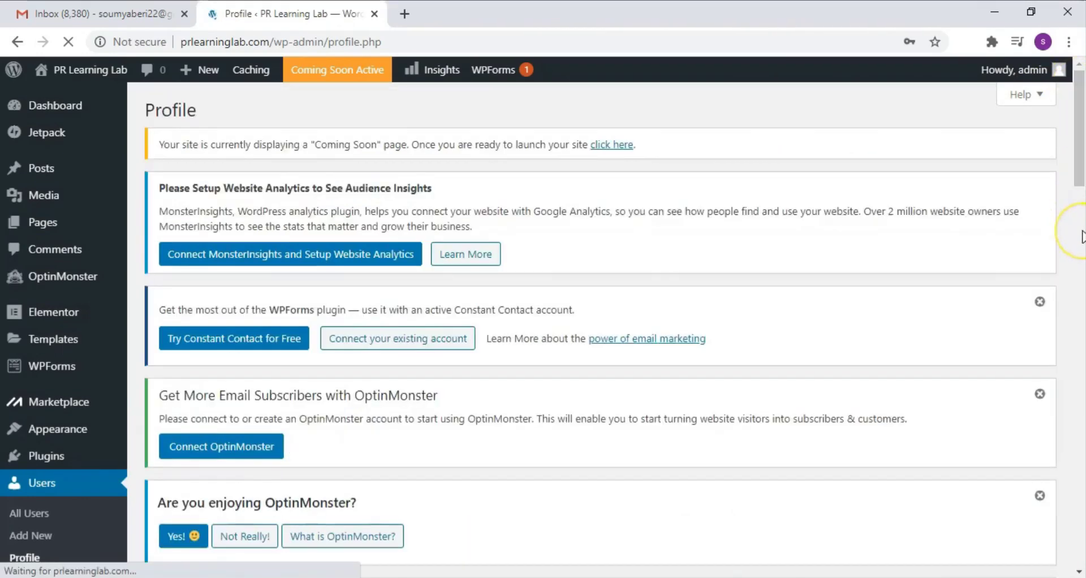
left_click(1082, 122)
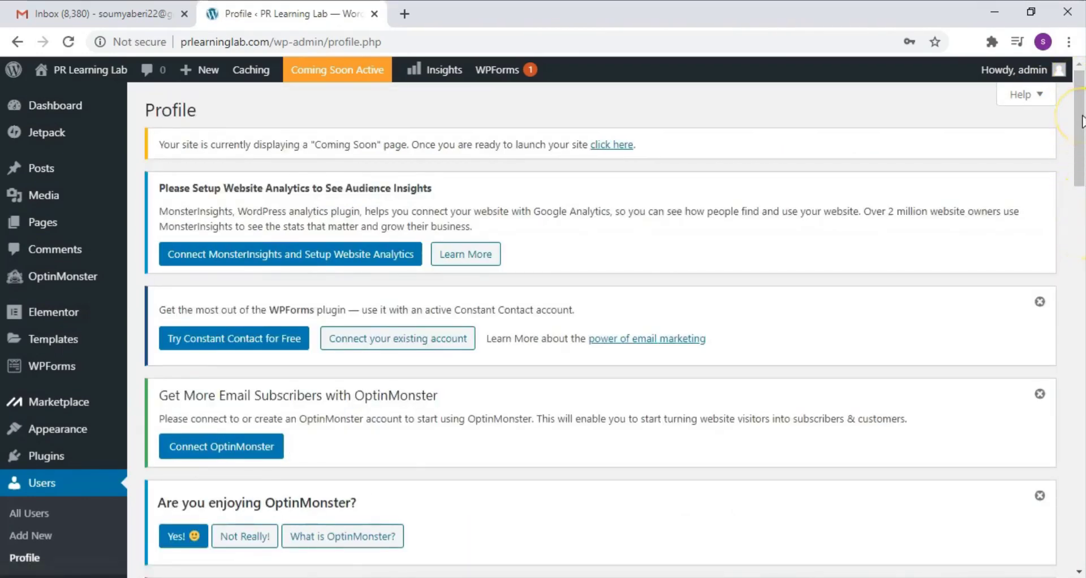
left_click_drag(1081, 113, 1081, 505)
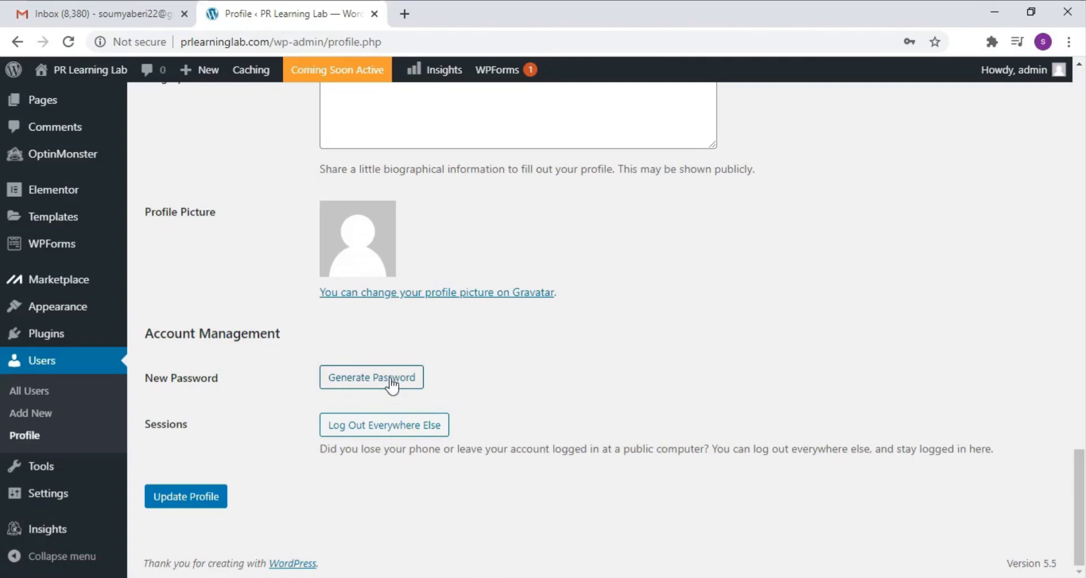
- Open the installed plugins list and deactivate all plugins with a bulk action
left_click(416, 374)
mouse_move(50, 334)
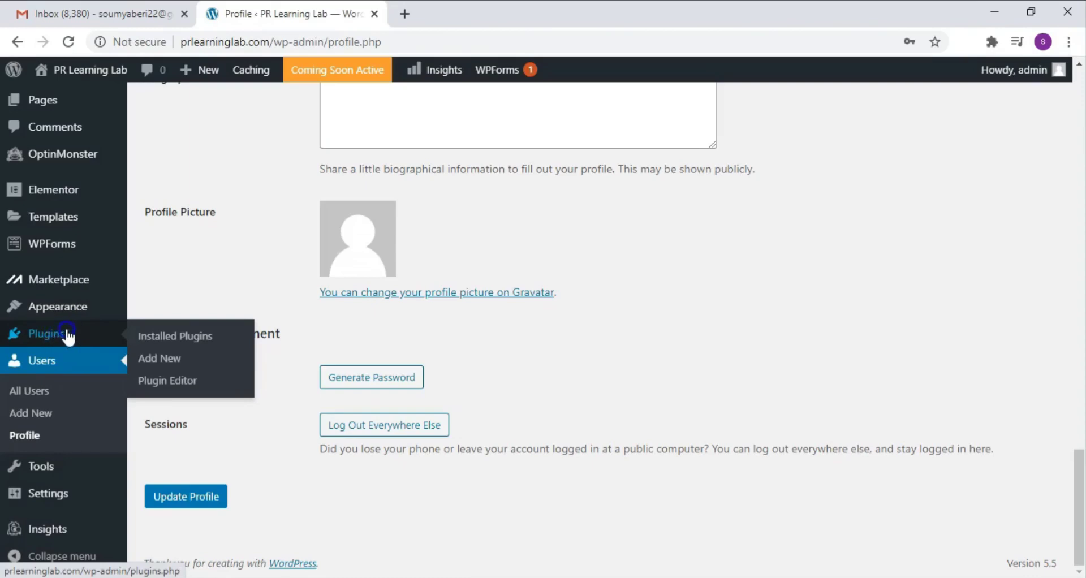
left_click(67, 335)
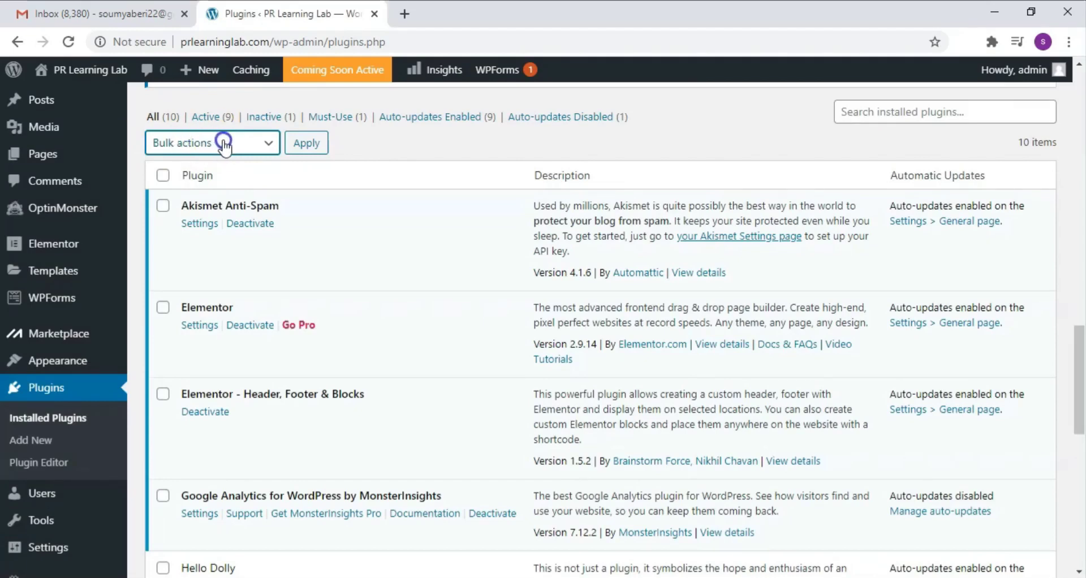
left_click(163, 176)
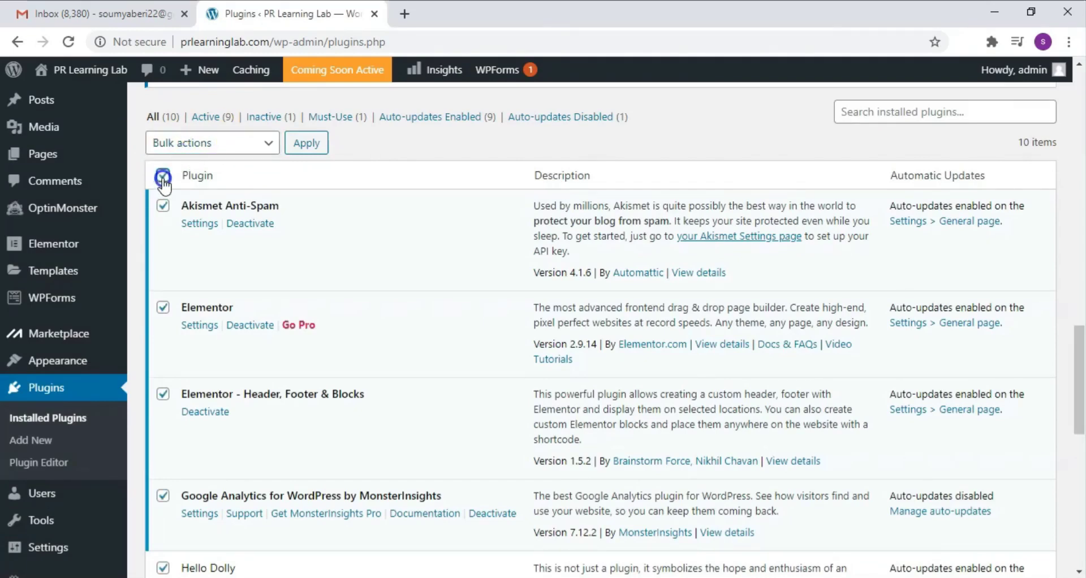
left_click(271, 143)
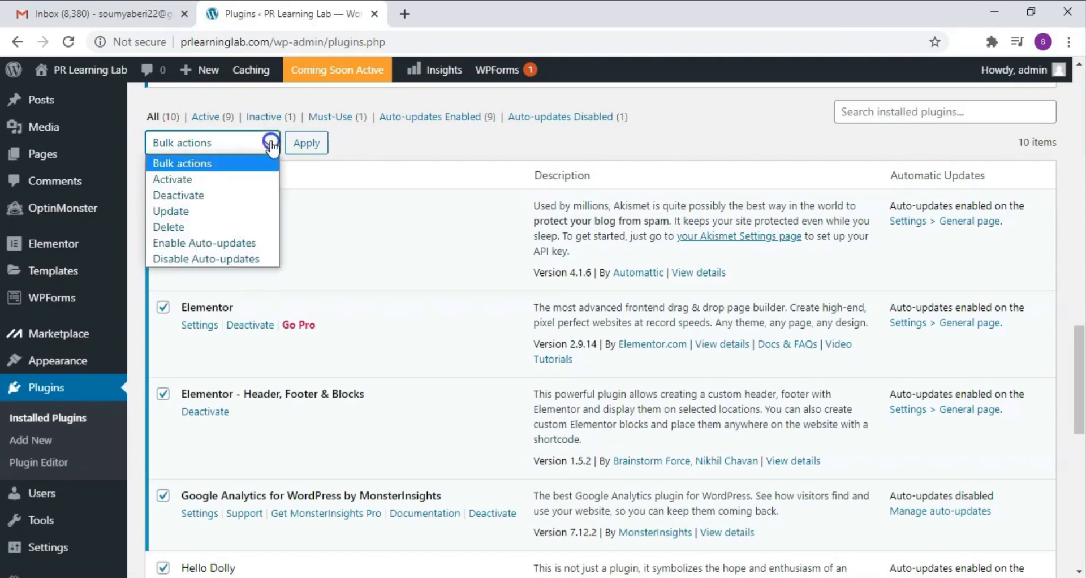
left_click(224, 197)
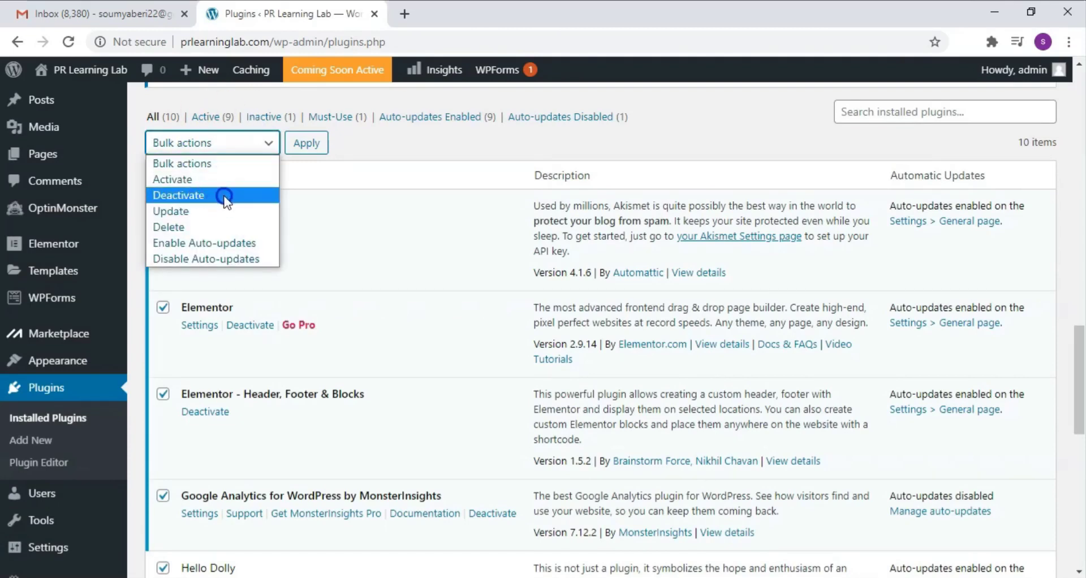
left_click(308, 143)
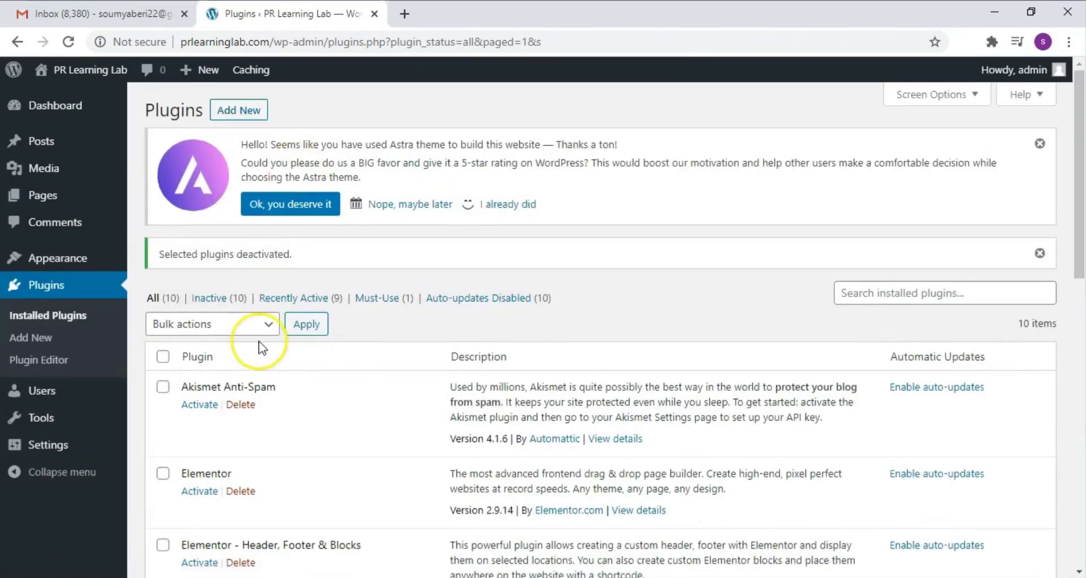
- Delete all the deactivated plugins and their data with a bulk action, and check the deletion results
left_click(162, 356)
left_click(162, 356)
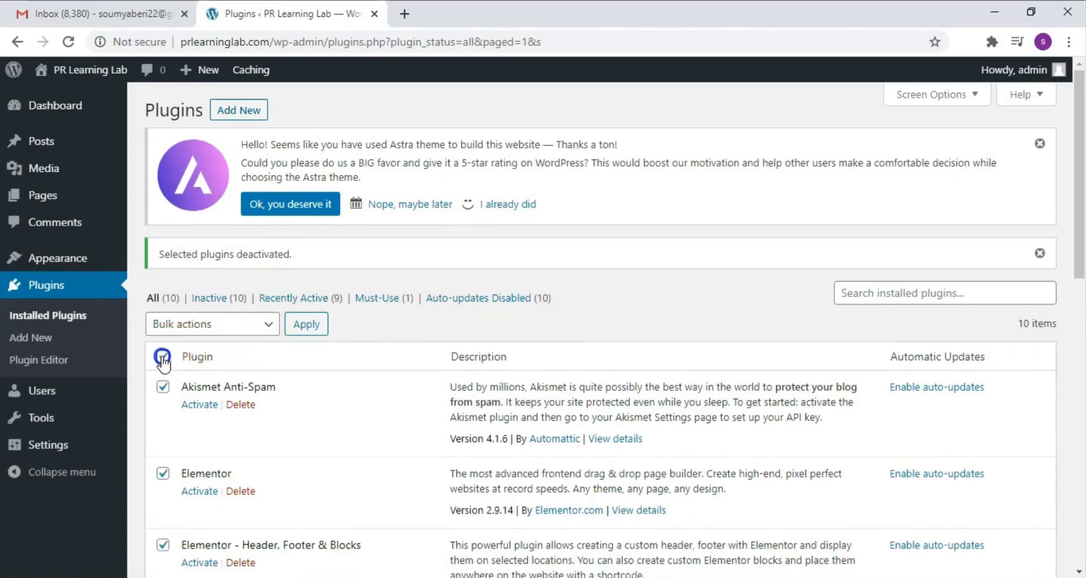
left_click(271, 324)
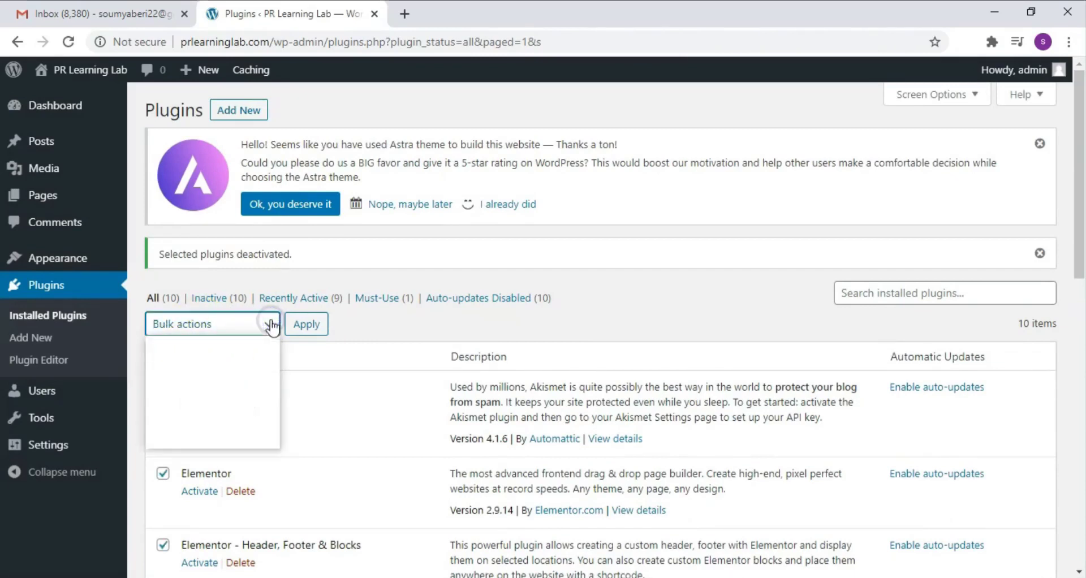
left_click(177, 408)
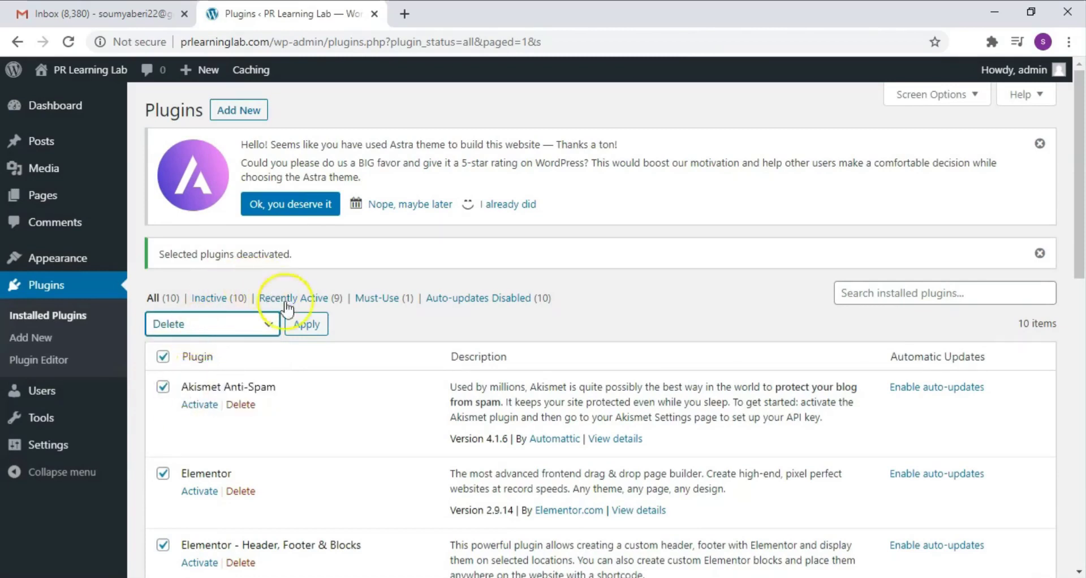
left_click(314, 326)
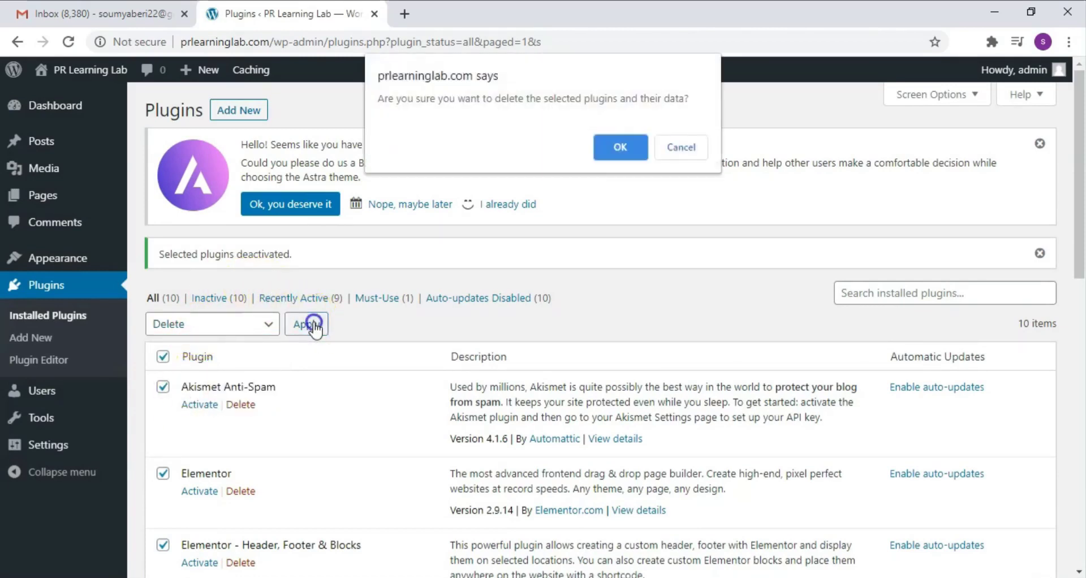
left_click(635, 149)
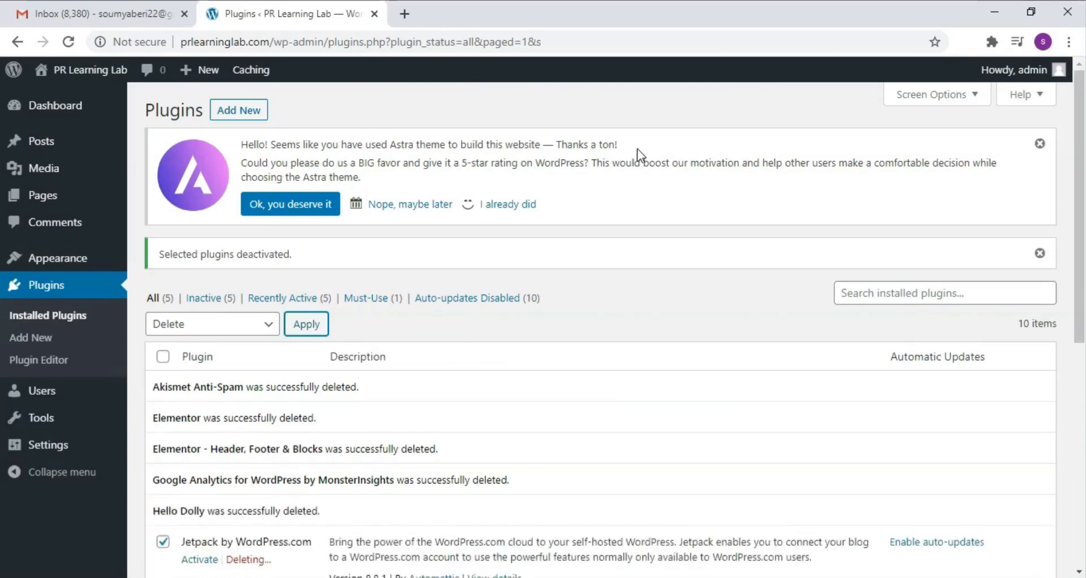
left_click_drag(1080, 93, 1081, 175)
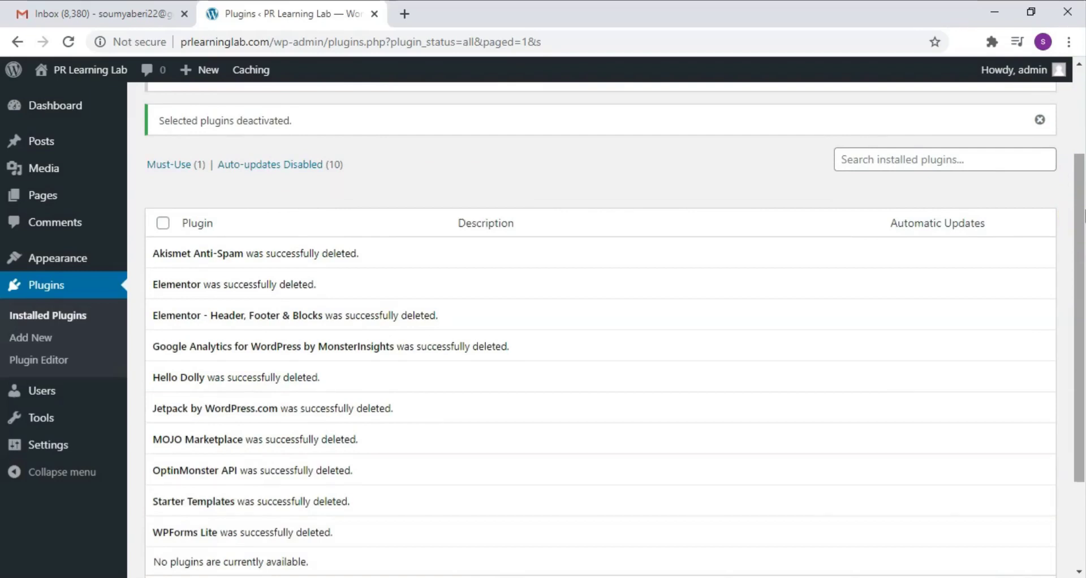
scroll(599, 329, "down", 3)
scroll(600, 328, "up", 5)
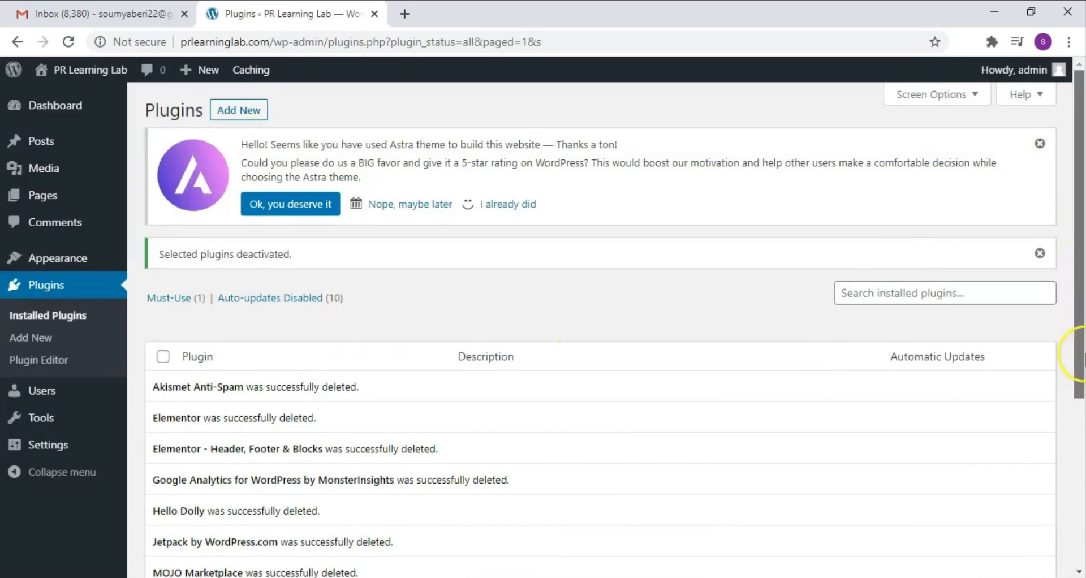
mouse_move(1080, 355)
left_mouse_down()
mouse_move(1080, 431)
mouse_move(1076, 327)
mouse_move(1075, 339)
left_mouse_up()
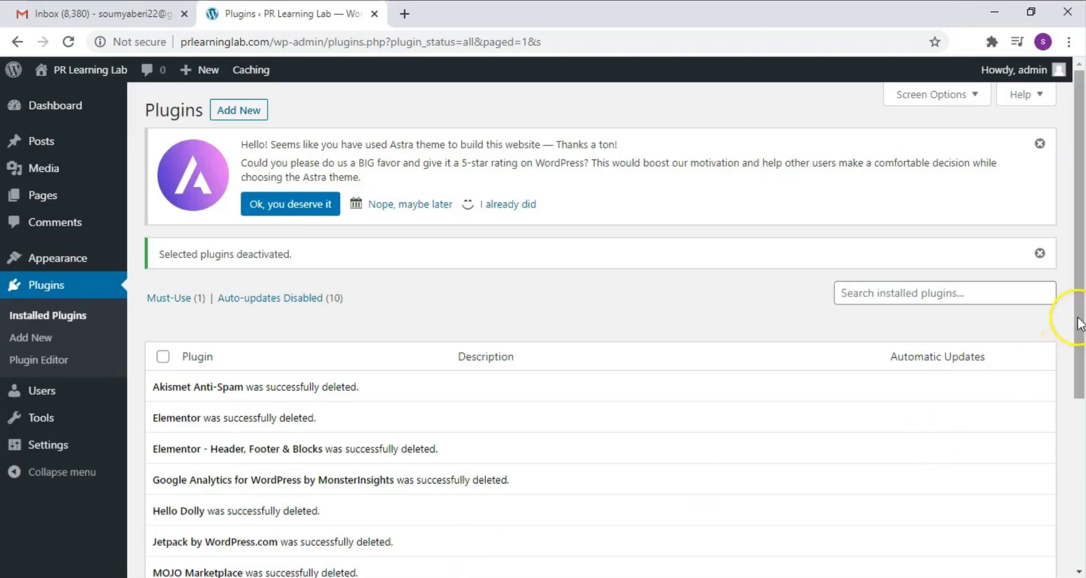
- Visit the PR Learning Lab site and open its About Me page to view the page's address
mouse_move(45, 70)
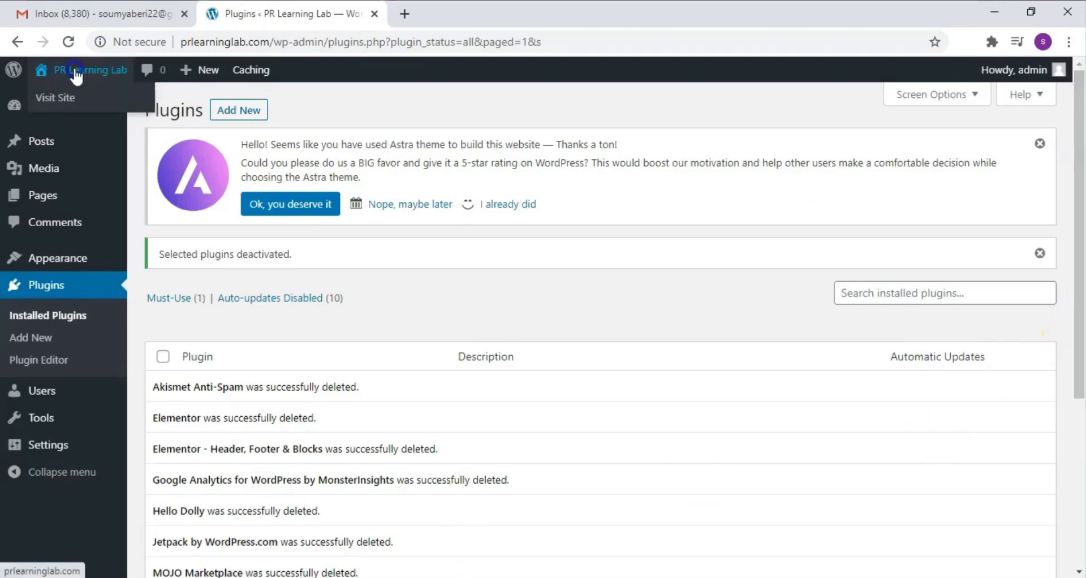
left_click(61, 99)
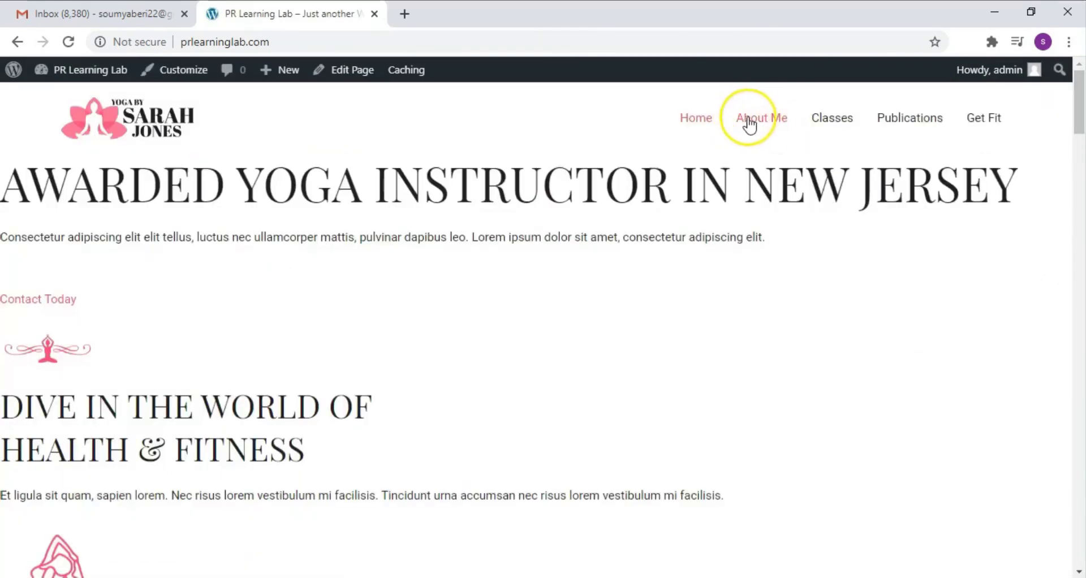
left_click(761, 122)
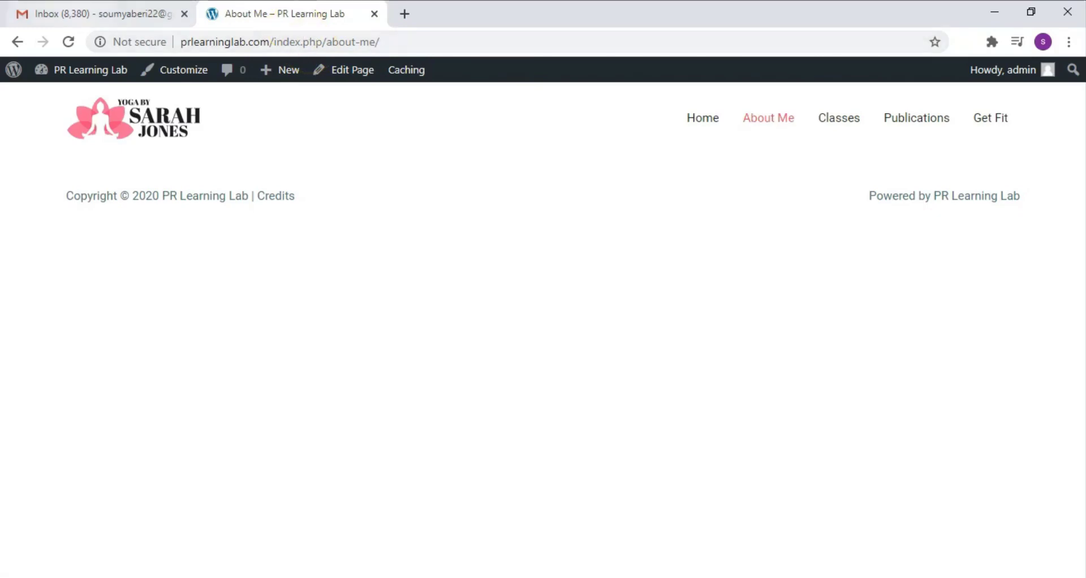
- Return to the dashboard, set the permalink structure to Post name, and save the changes
mouse_move(59, 81)
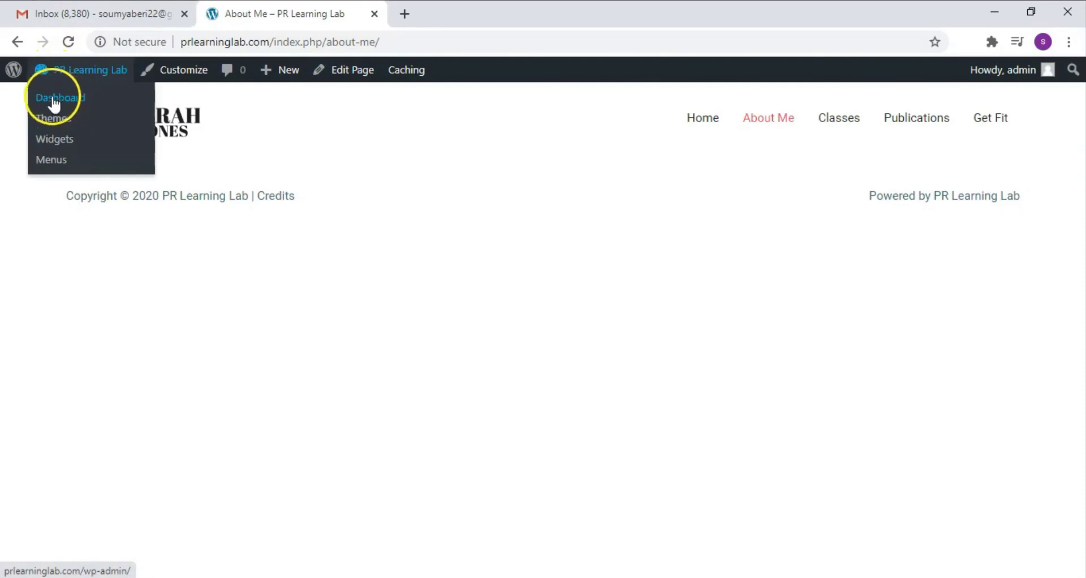
left_click(69, 102)
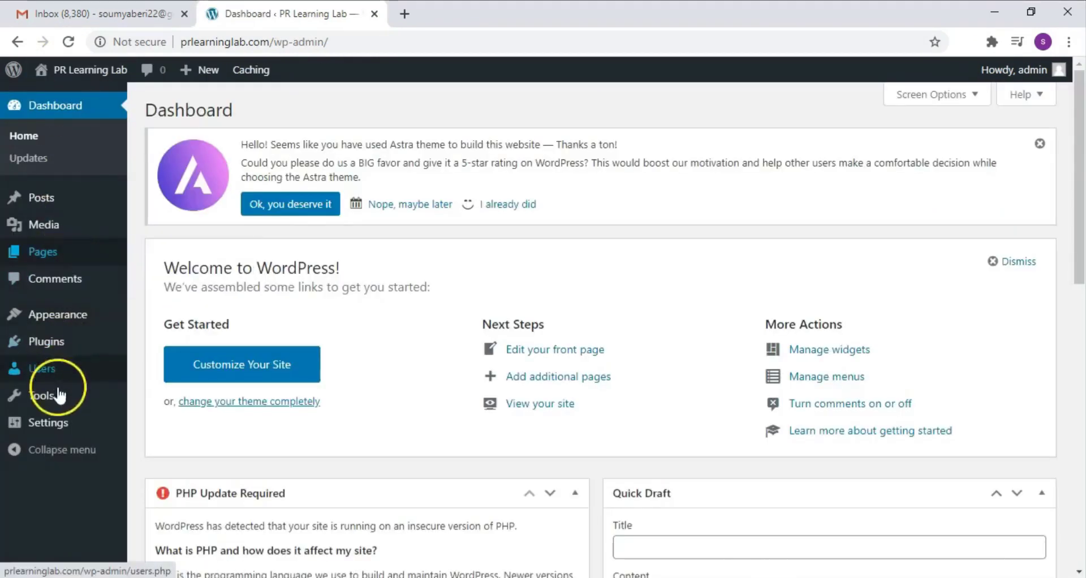
mouse_move(57, 423)
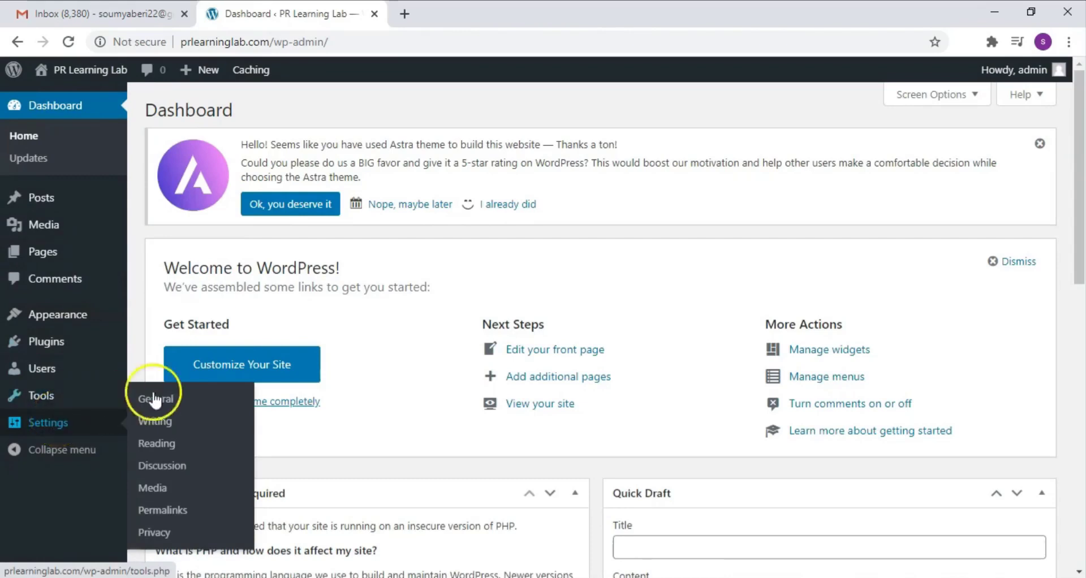
left_click(172, 518)
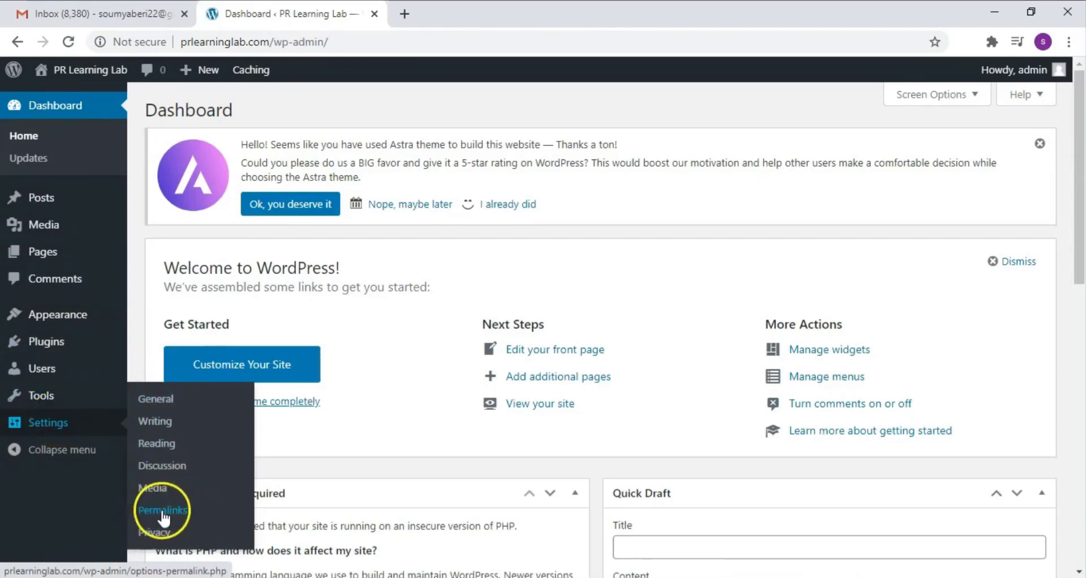
left_click(177, 515)
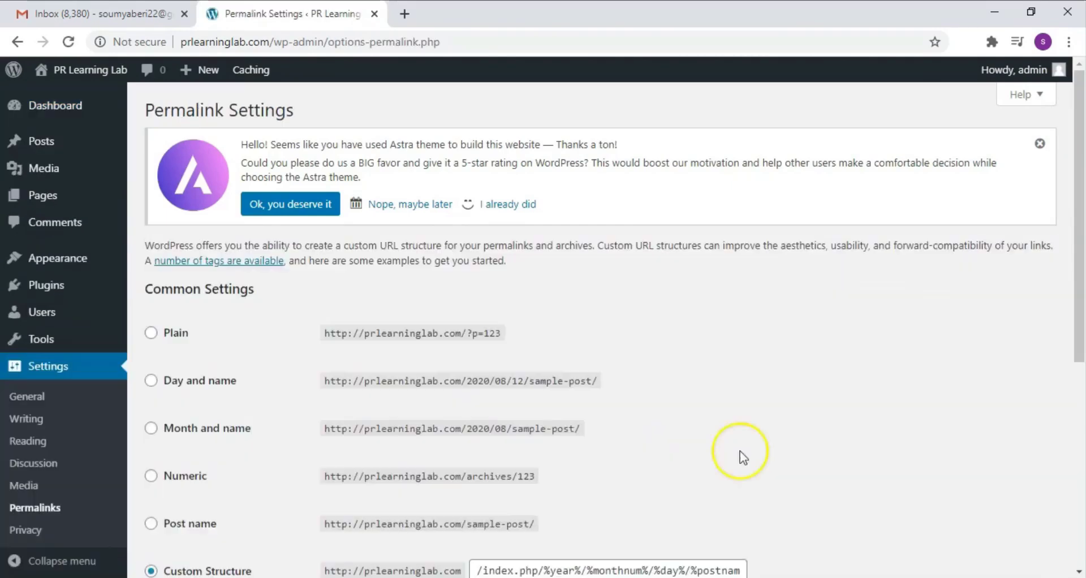
left_click_drag(1077, 261, 1078, 265)
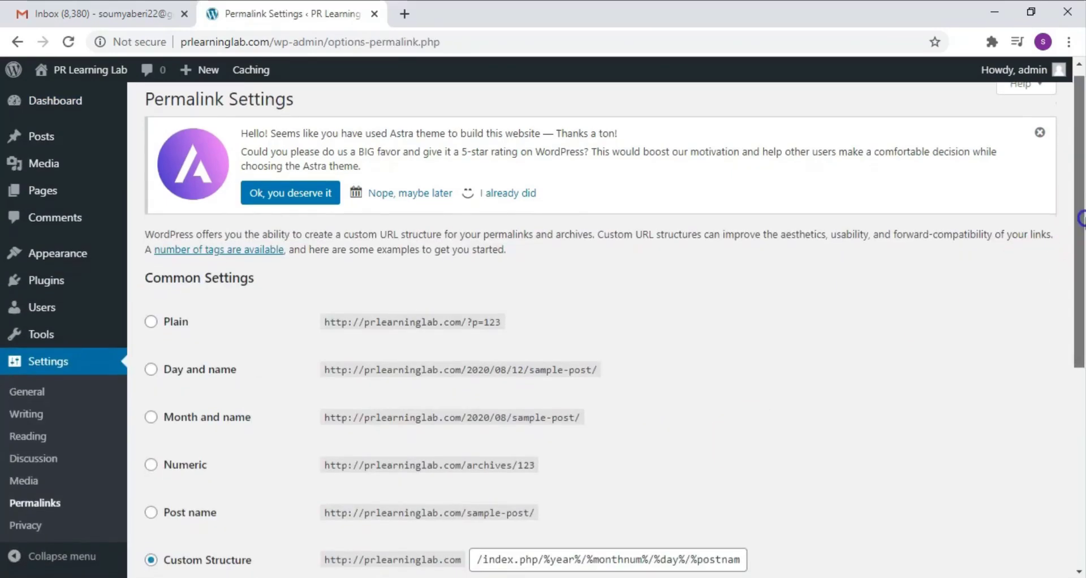
scroll(1077, 220, "down", 3)
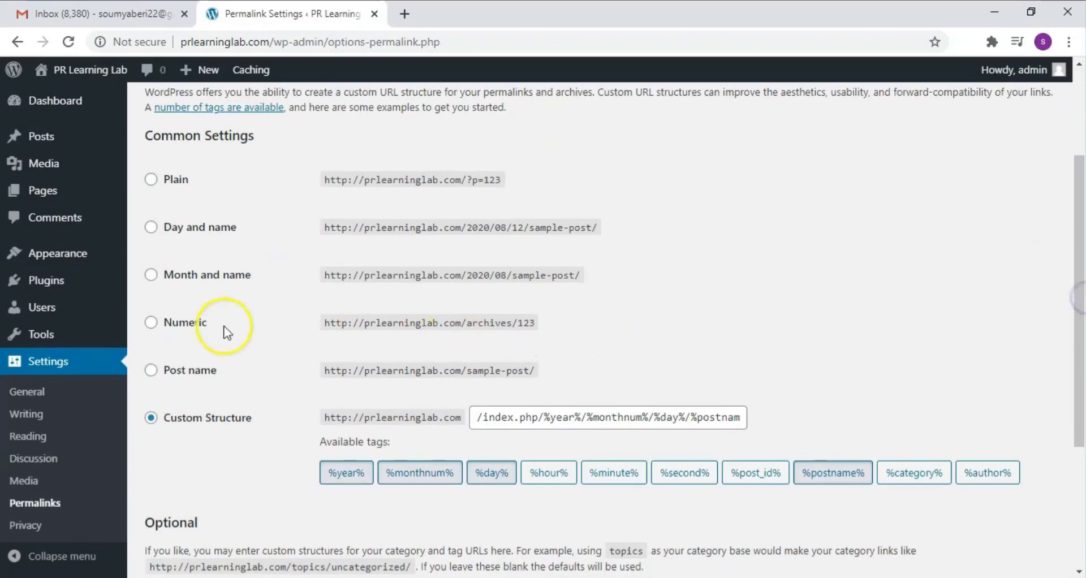
left_click(151, 372)
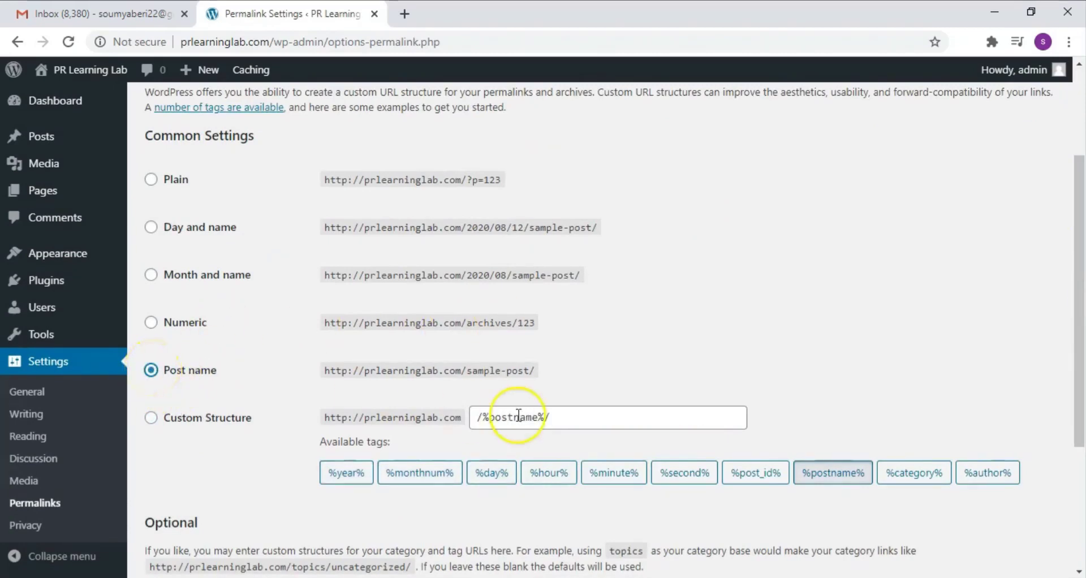
left_click_drag(1078, 291, 1080, 411)
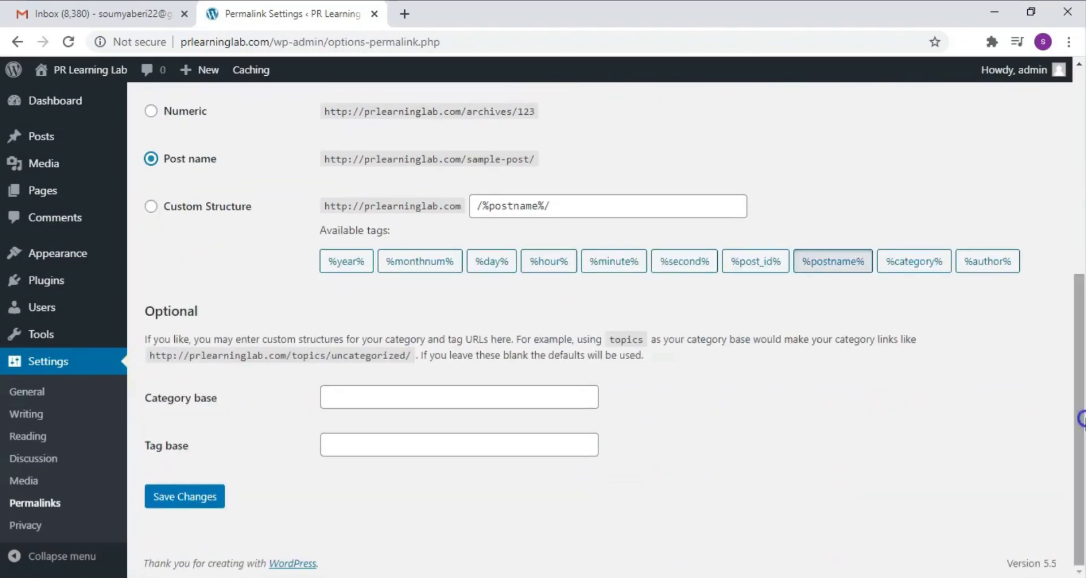
left_click(174, 501)
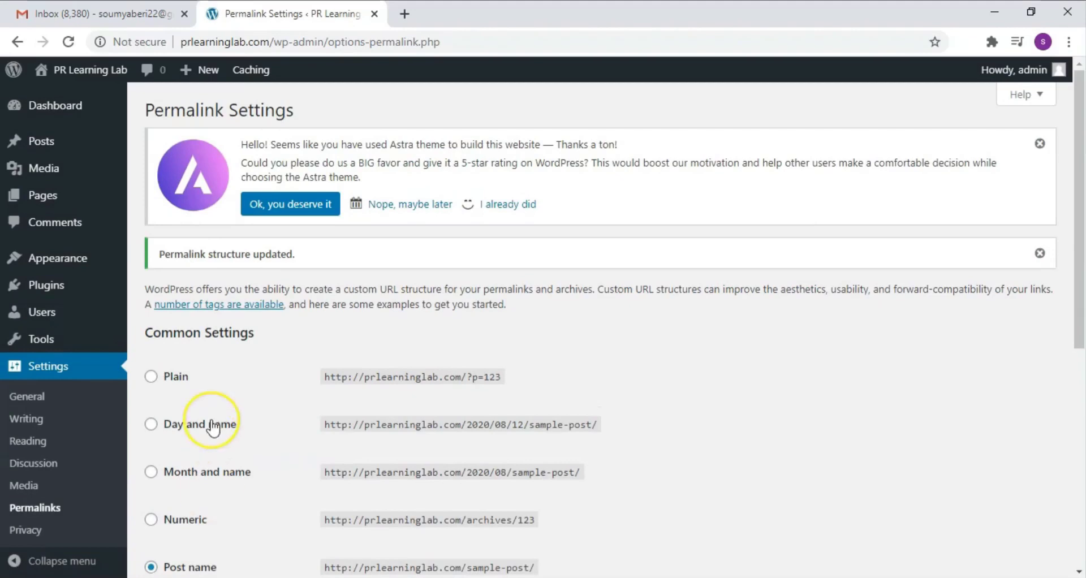
- Revisit the site and open the About Me page to check its address under the new permalink structure
mouse_move(78, 79)
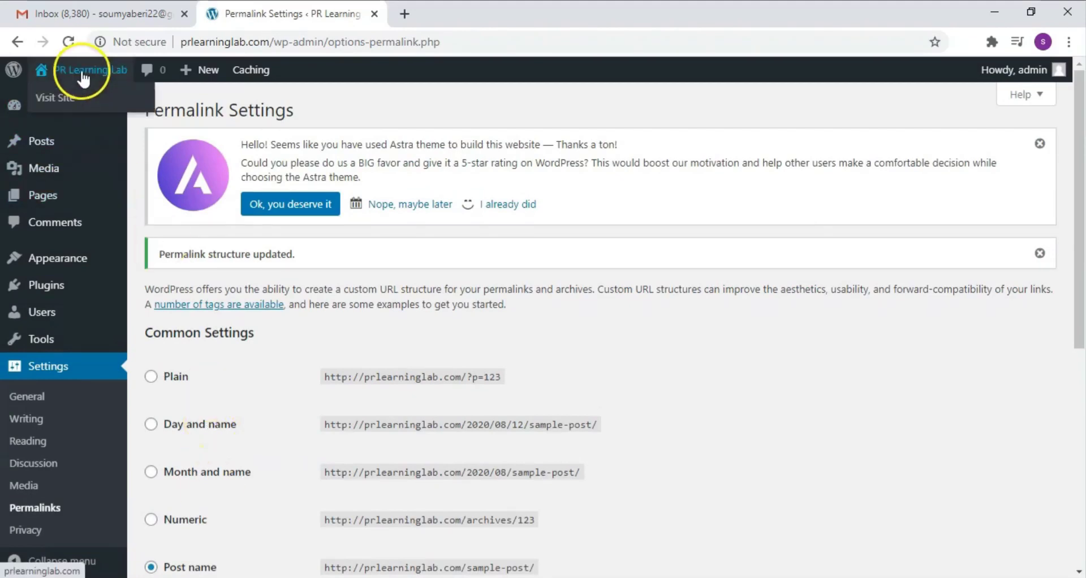
left_click(60, 97)
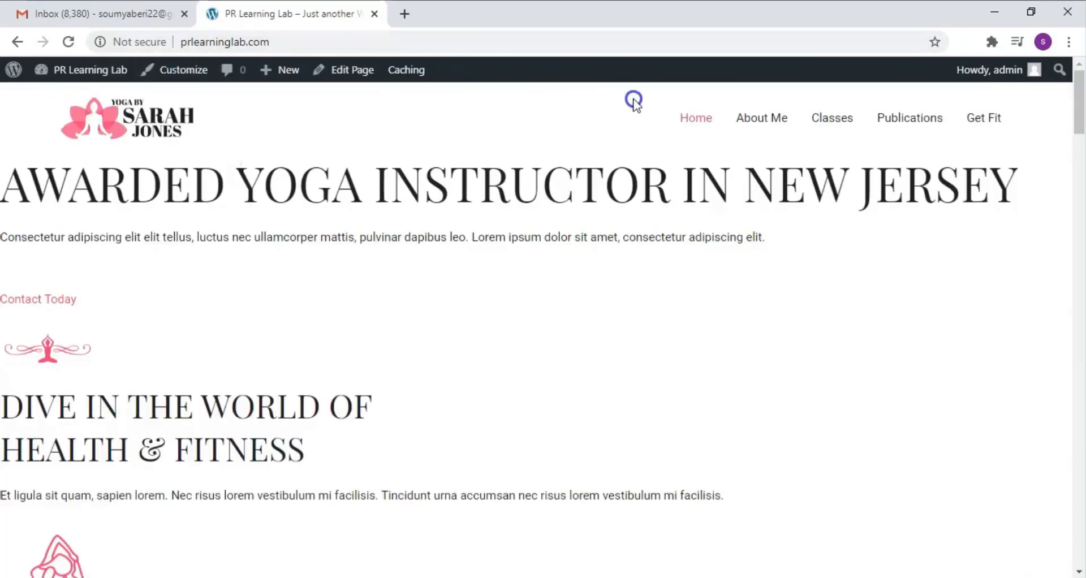
left_click(769, 122)
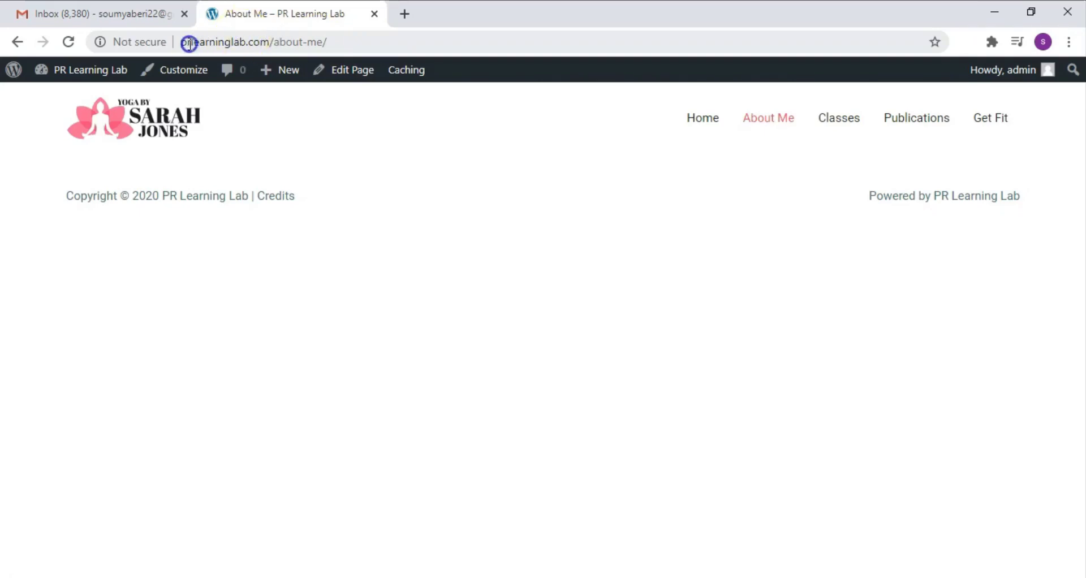
left_click(277, 43)
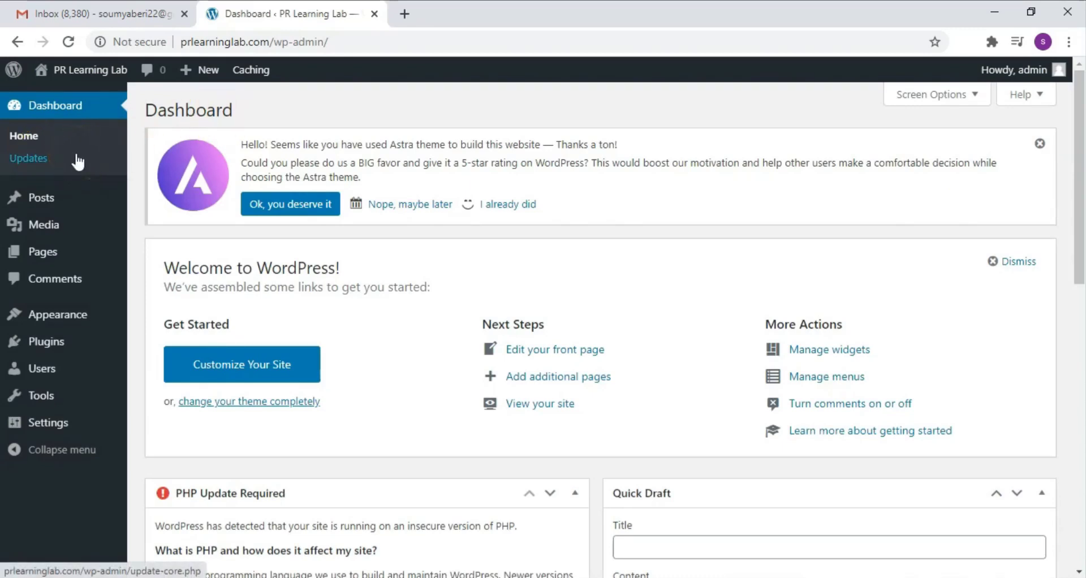
- Check the WordPress Updates page from the dashboard, and look through the installed themes
left_click(21, 164)
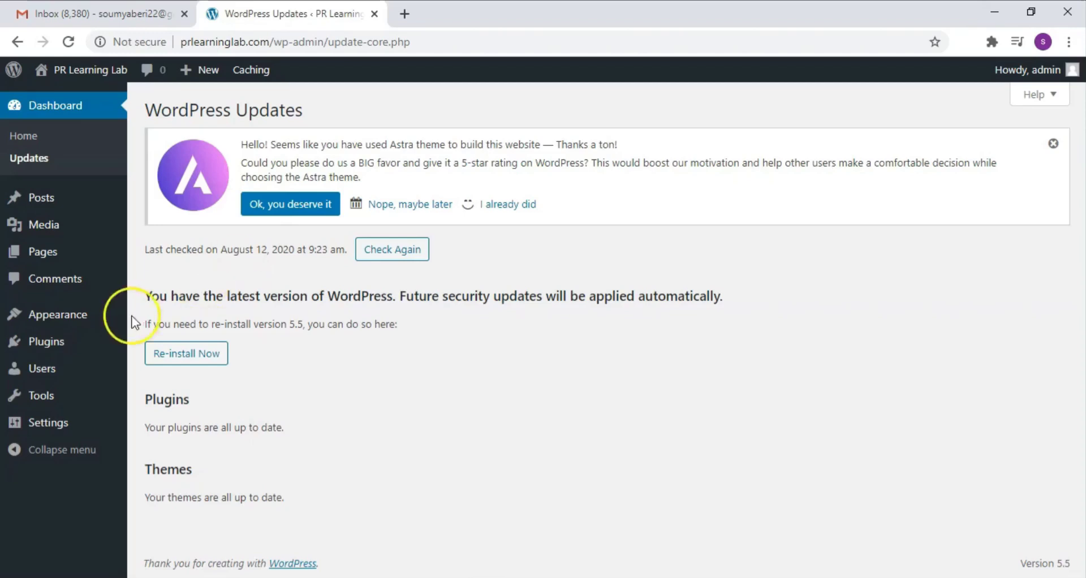
mouse_move(59, 315)
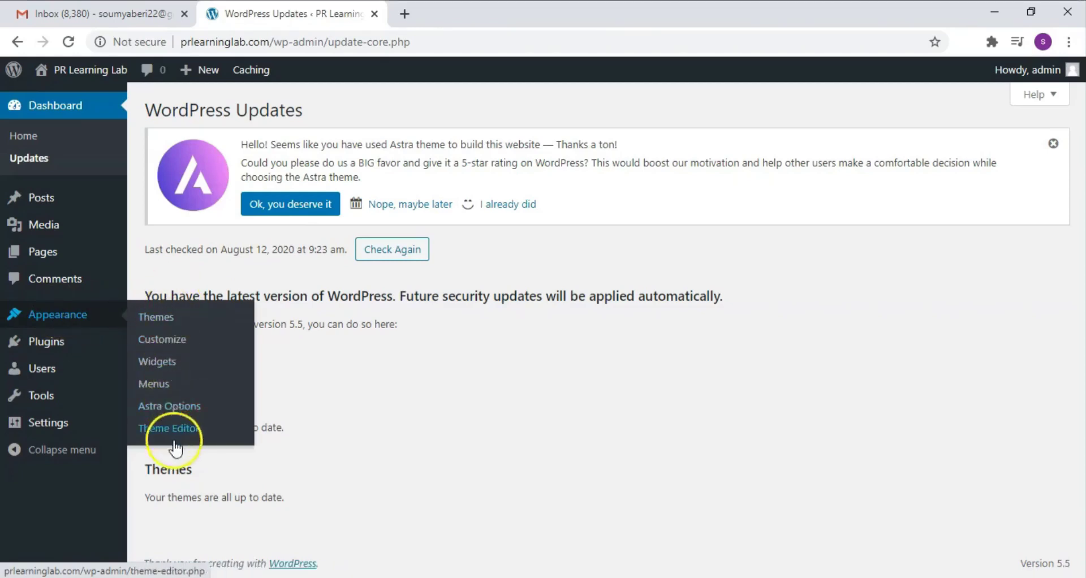
left_click(153, 319)
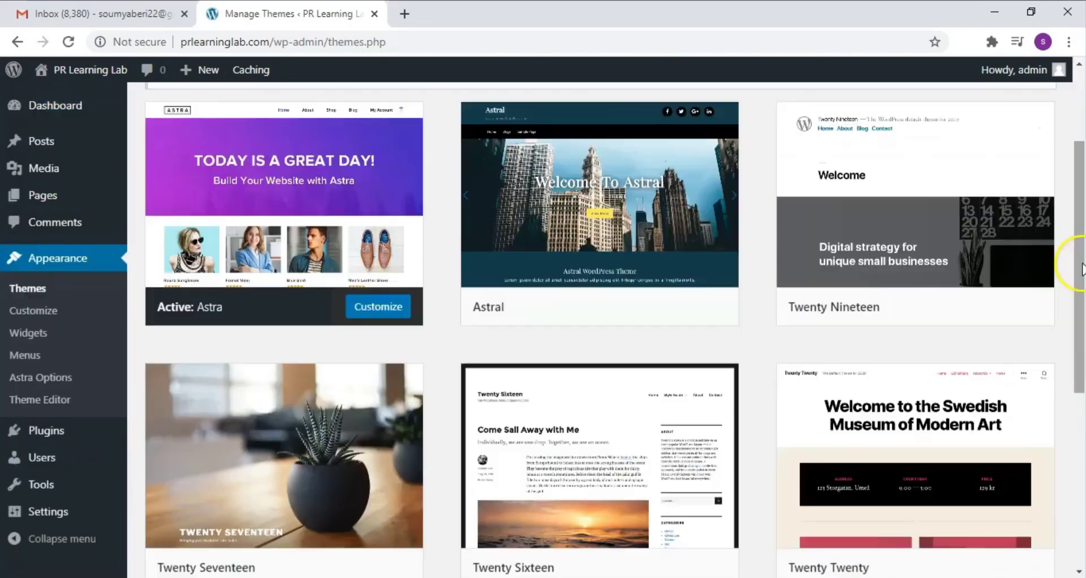
left_click_drag(1074, 266, 1080, 218)
scroll(1077, 221, "up", 1)
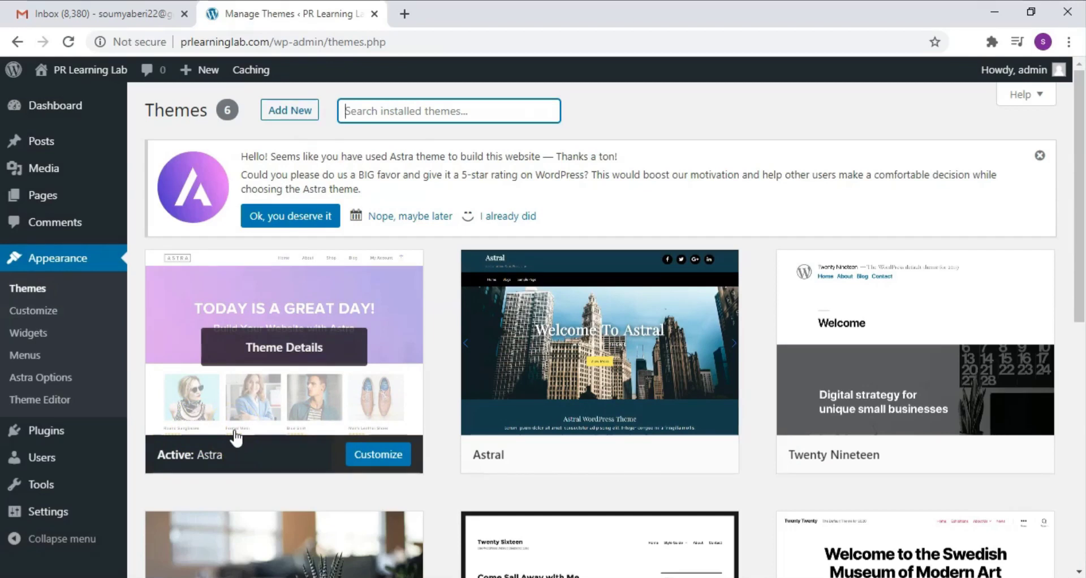
- Search the plugin directory for astra, and install and activate the Starter Templates plugin
mouse_move(52, 436)
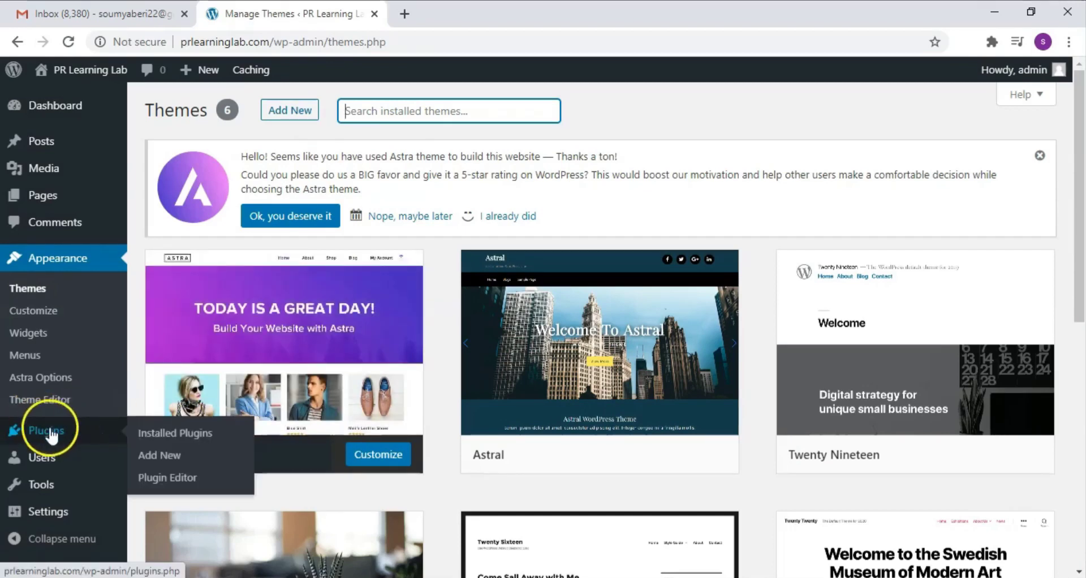
left_click(169, 459)
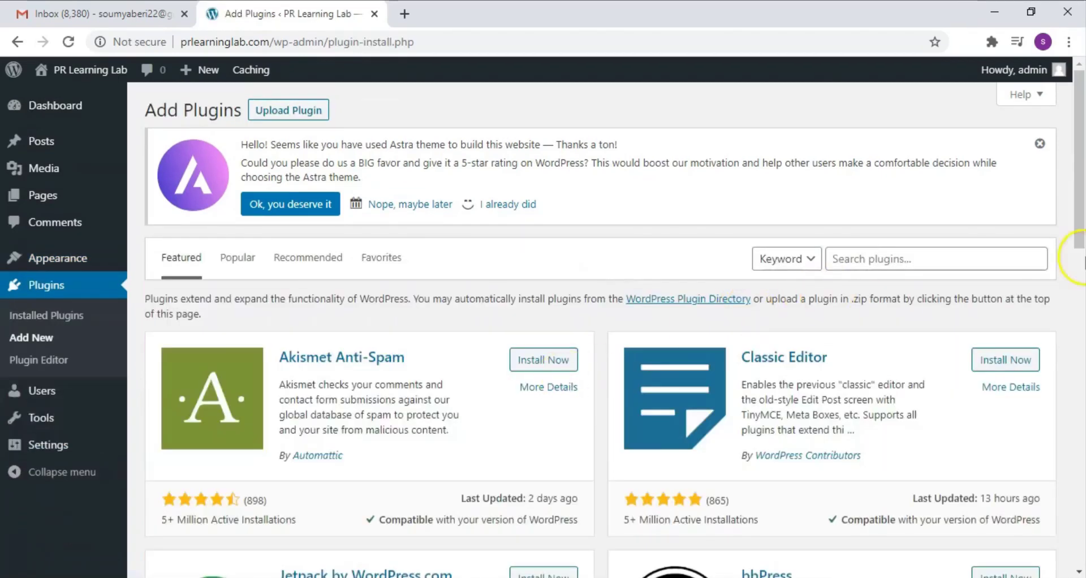
mouse_move(1076, 151)
left_mouse_down()
mouse_move(1081, 418)
mouse_move(1080, 170)
left_mouse_up()
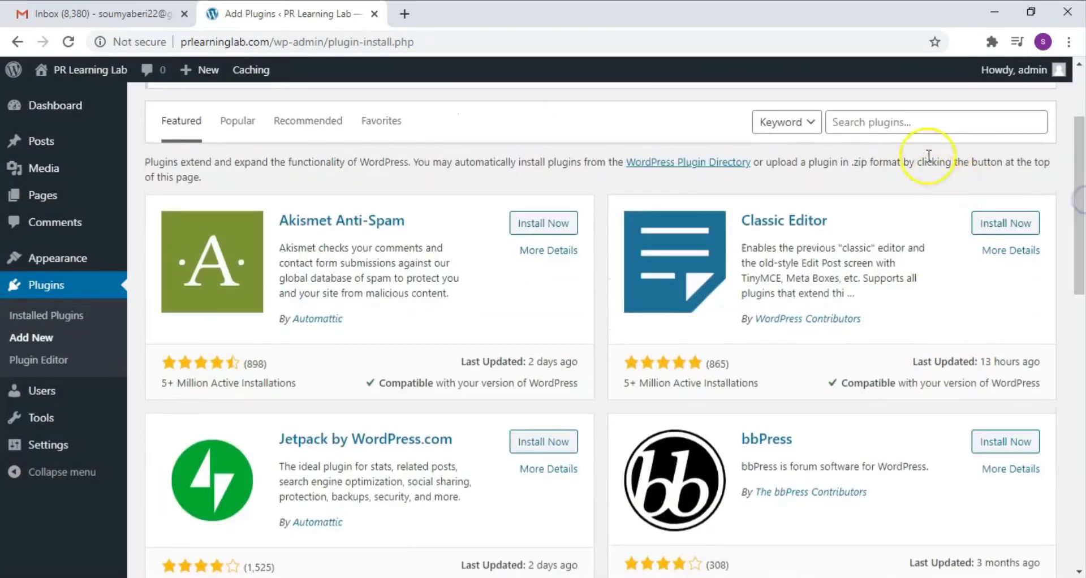
left_click(928, 121)
type("astra")
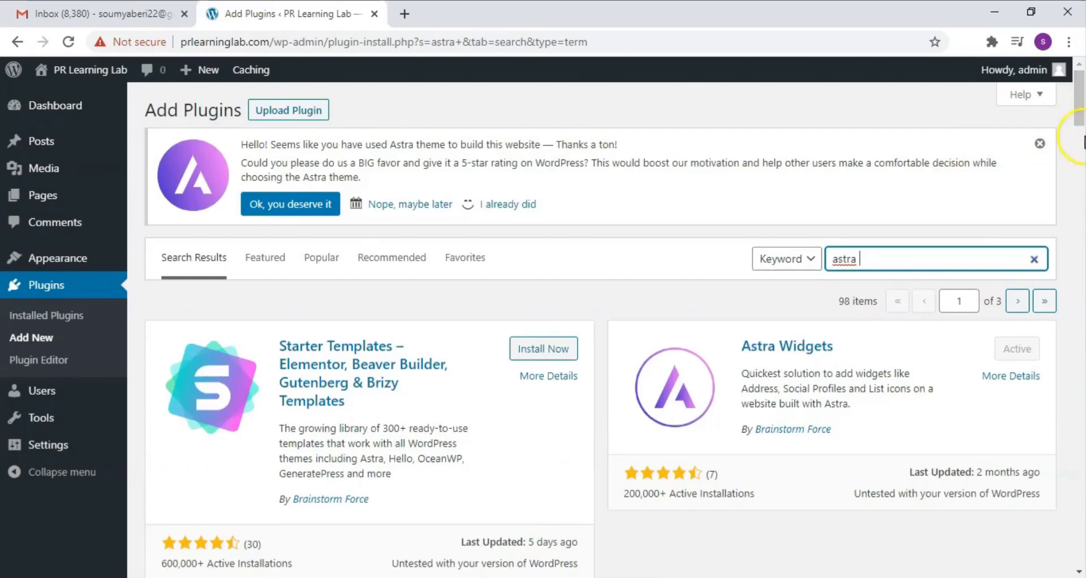
mouse_move(1077, 93)
left_mouse_down()
mouse_move(1081, 201)
mouse_move(1080, 113)
left_mouse_up()
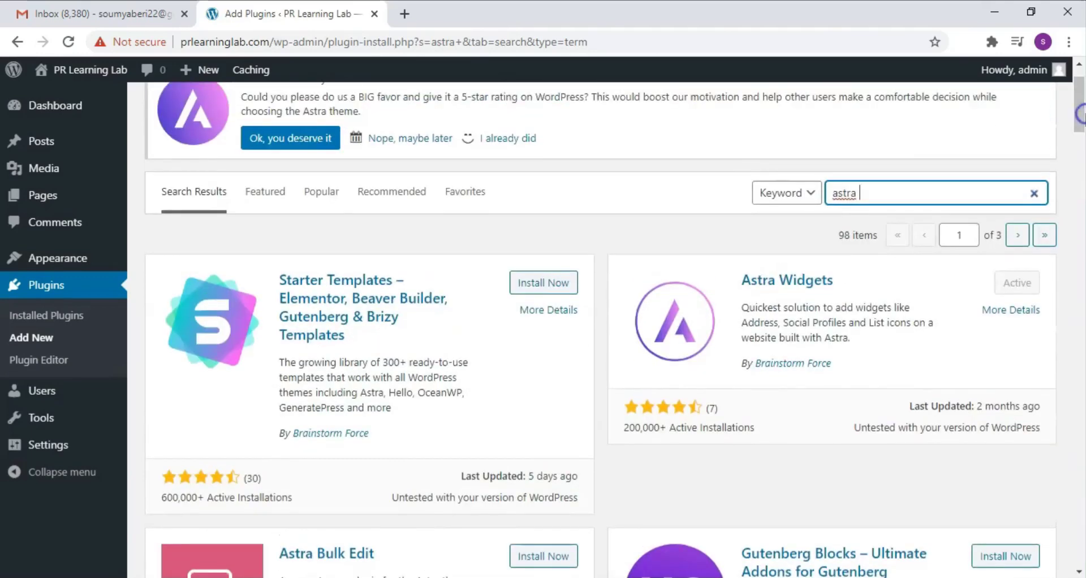
left_click(542, 283)
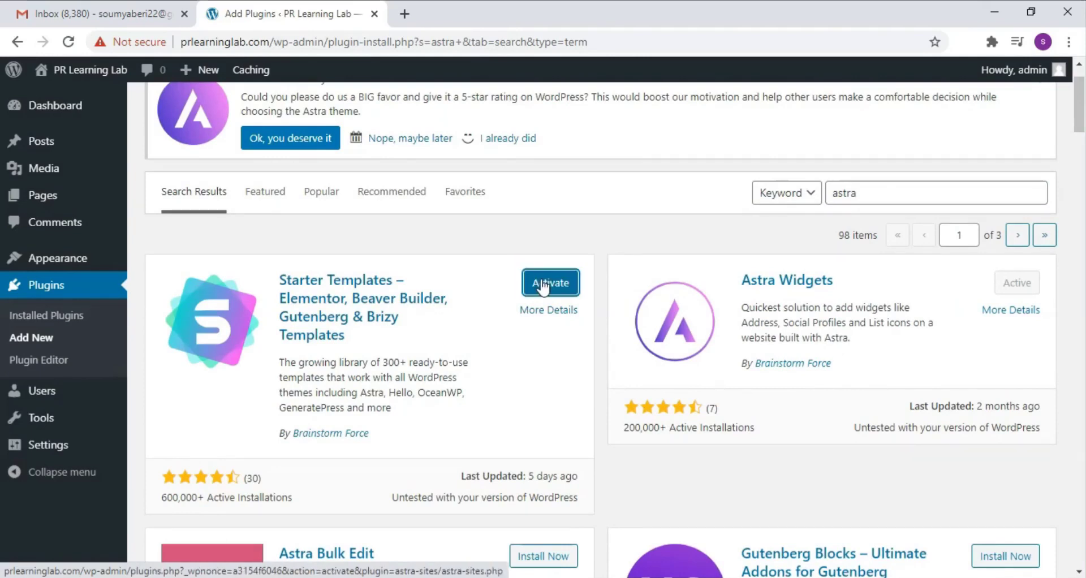
left_click(545, 285)
left_click(556, 285)
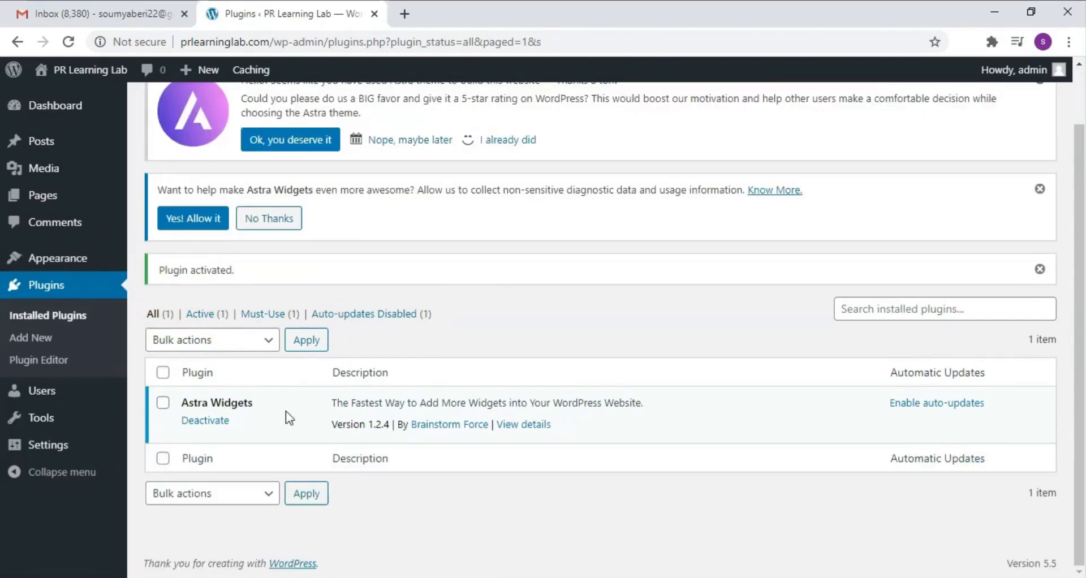
- Select every page in the site's page list and move them all to the trash
mouse_move(40, 194)
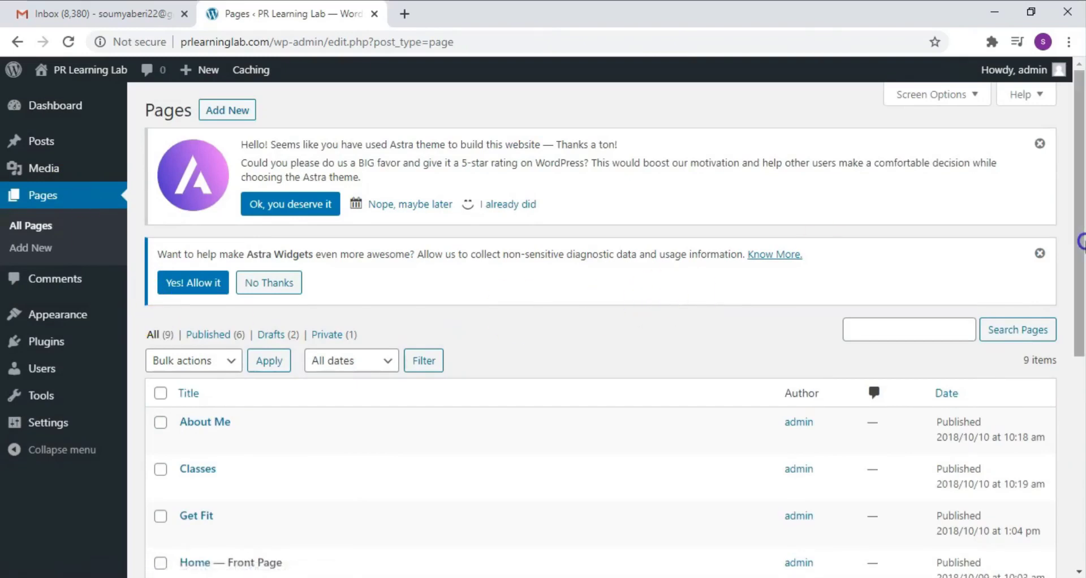
left_click_drag(1080, 243, 1080, 425)
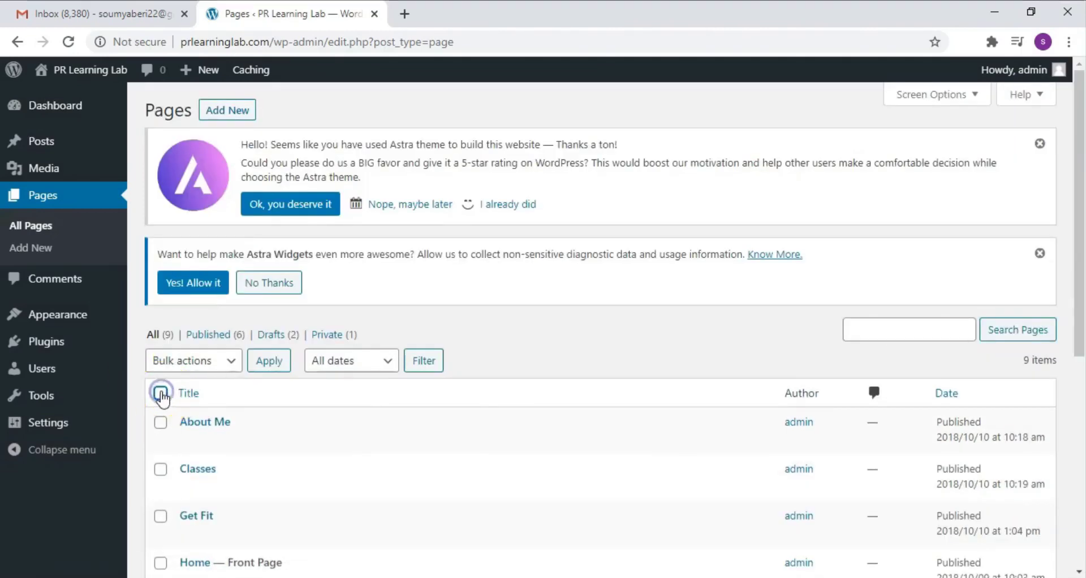
left_click(161, 395)
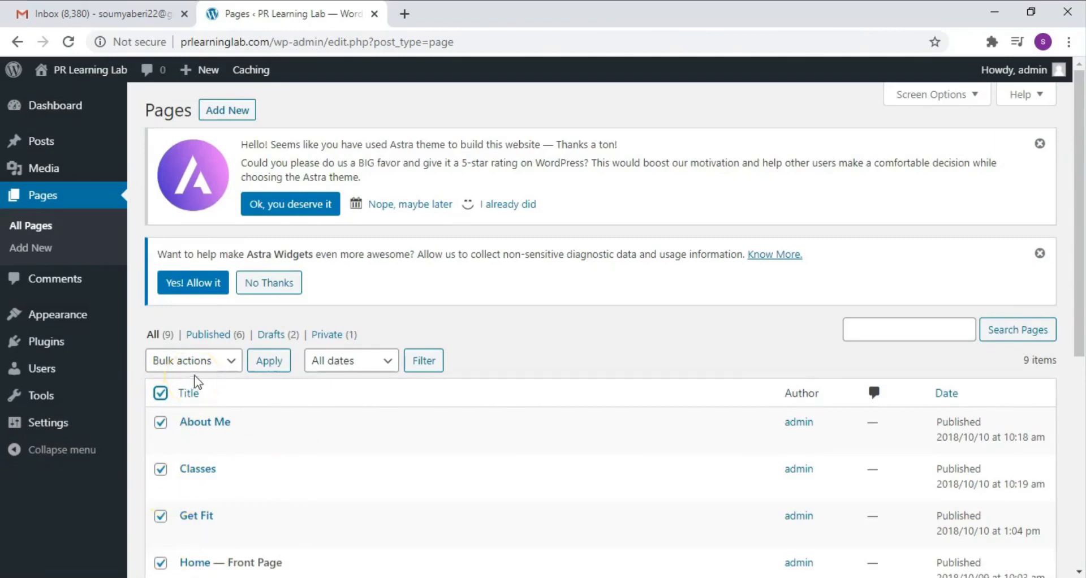
left_click(226, 361)
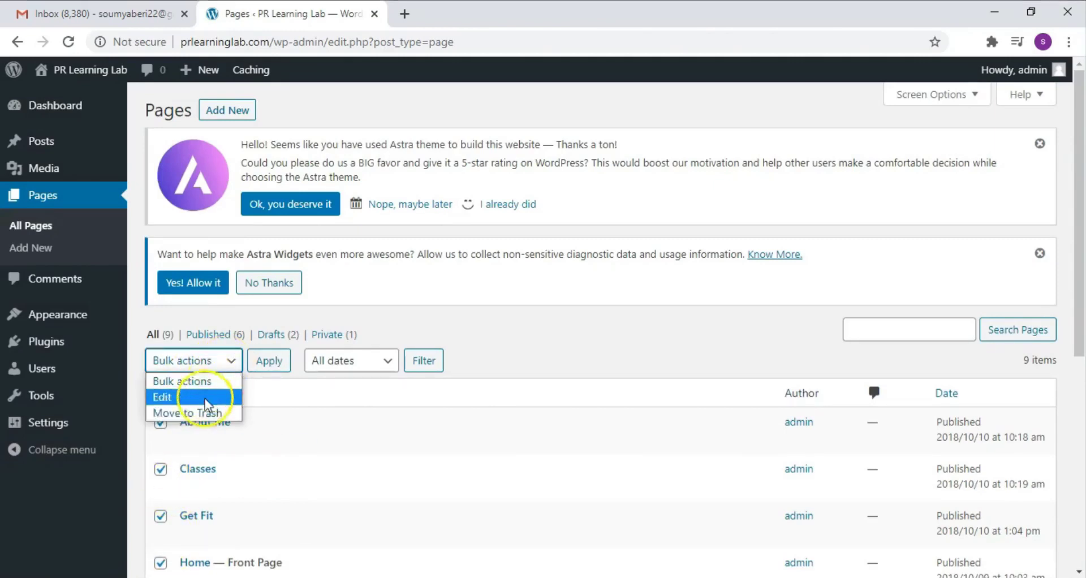
left_click(202, 410)
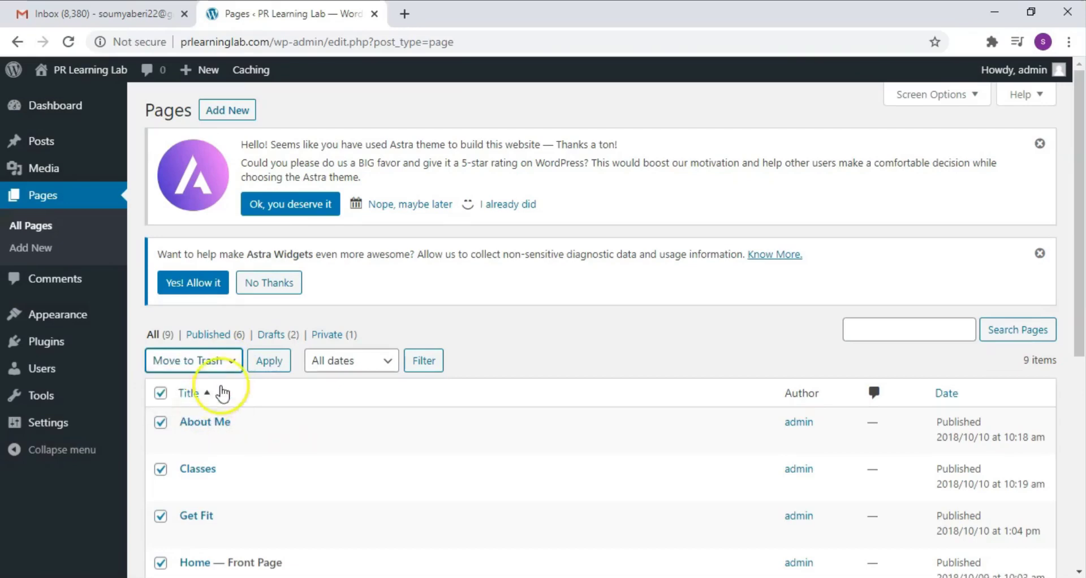
left_click(270, 361)
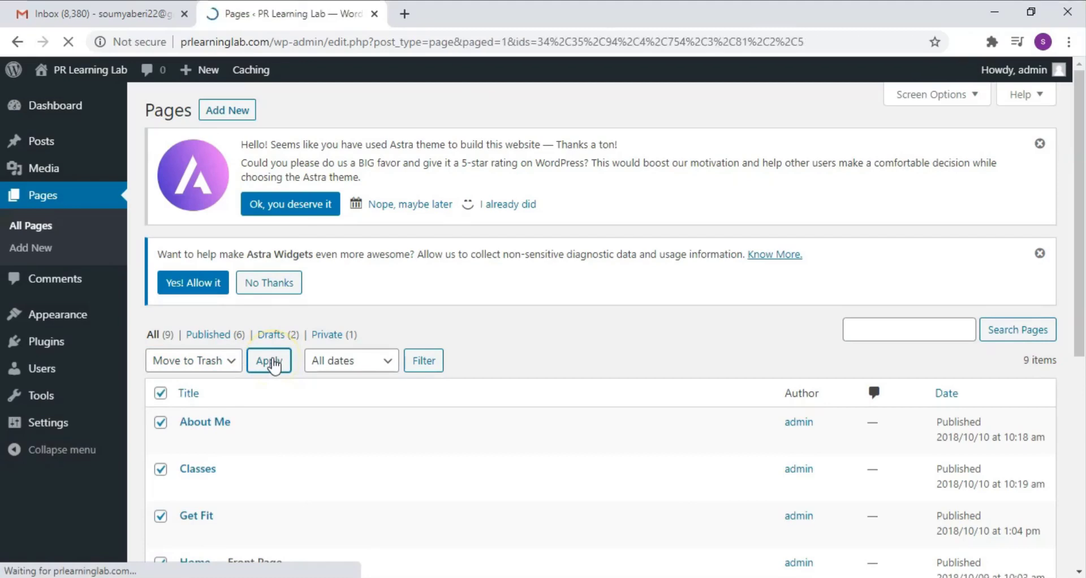
- Open the trashed pages list, select all of them and delete them permanently
left_click(198, 379)
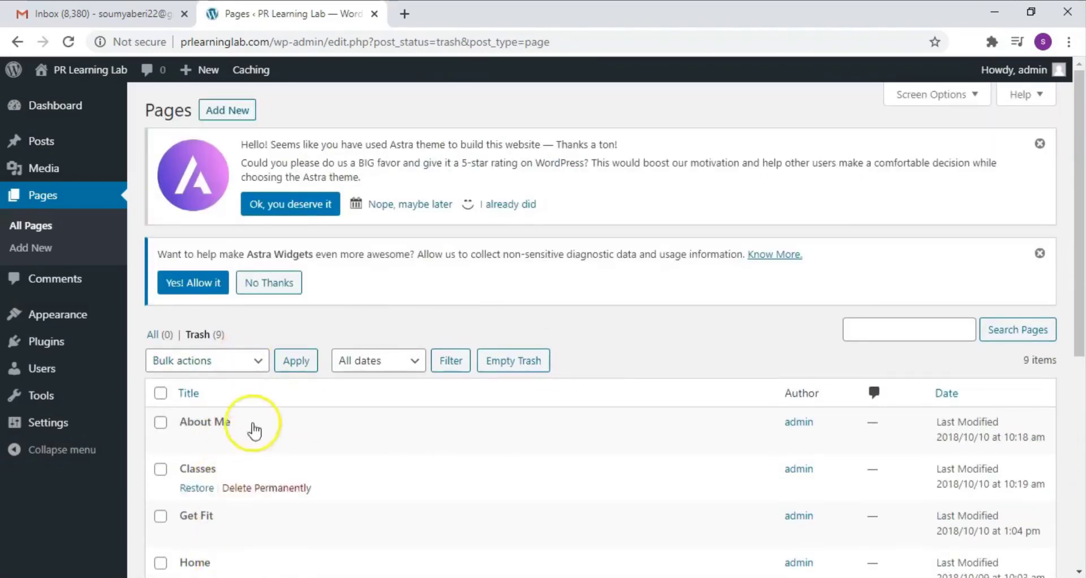
left_click(254, 361)
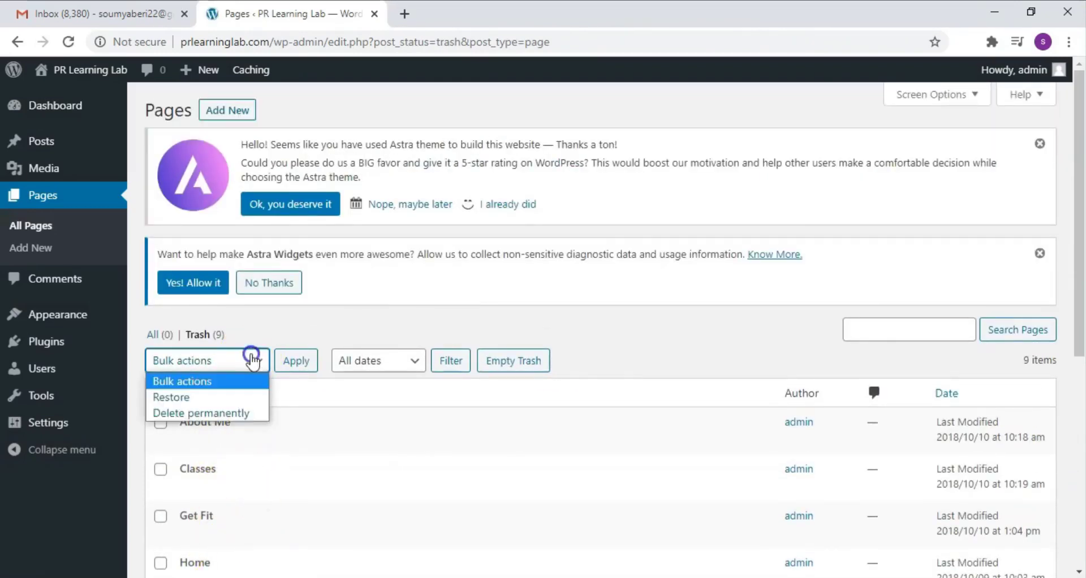
left_click(196, 414)
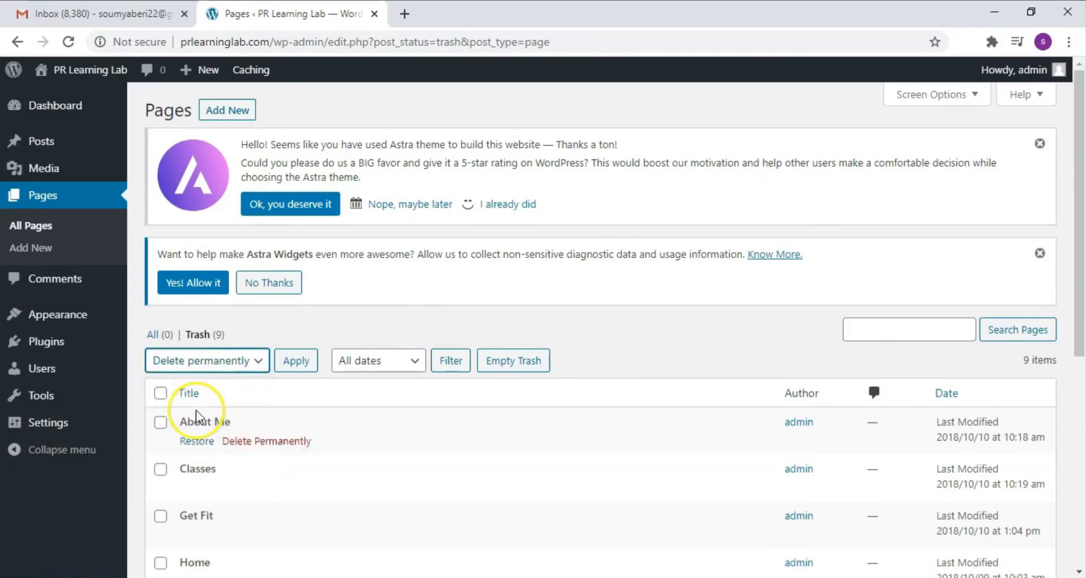
left_click(160, 393)
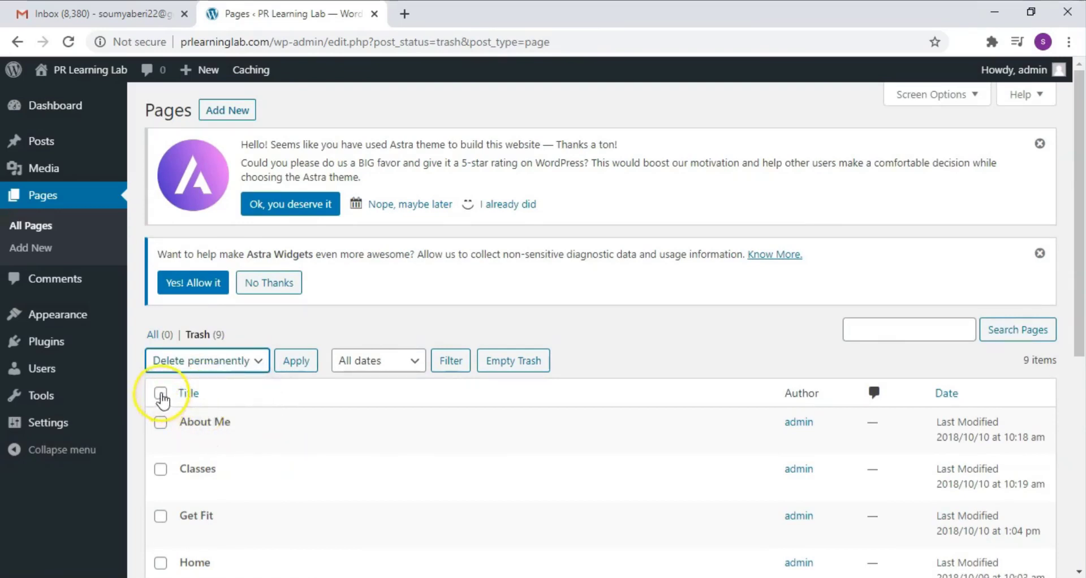
left_click(305, 364)
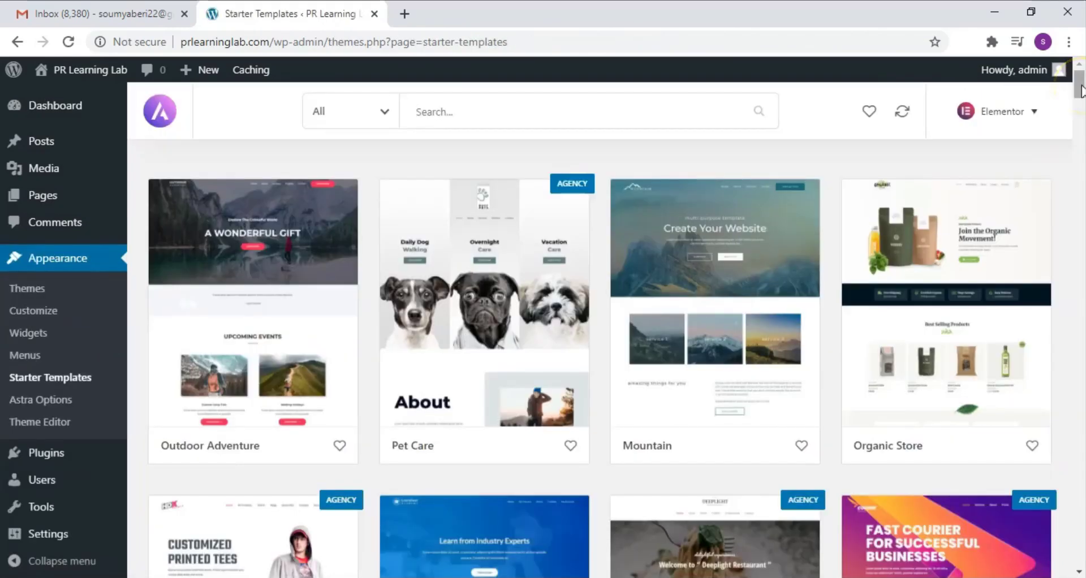
- Open the Outdoor Adventure template in Starter Templates and preview its Home, About and Services page templates
mouse_move(1082, 91)
left_mouse_down()
mouse_move(1079, 136)
mouse_move(1080, 73)
left_mouse_up()
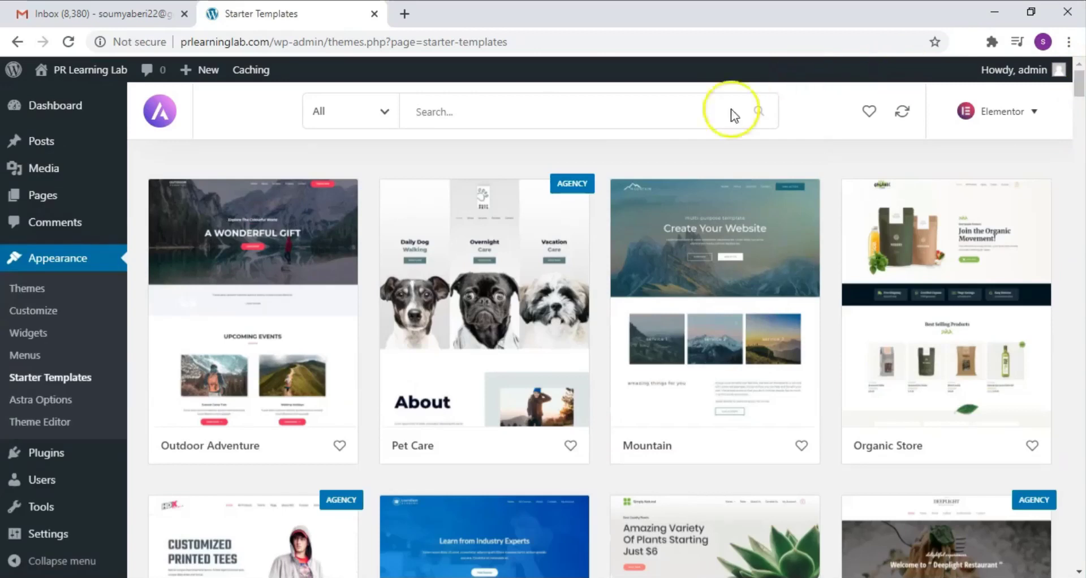
left_click(247, 253)
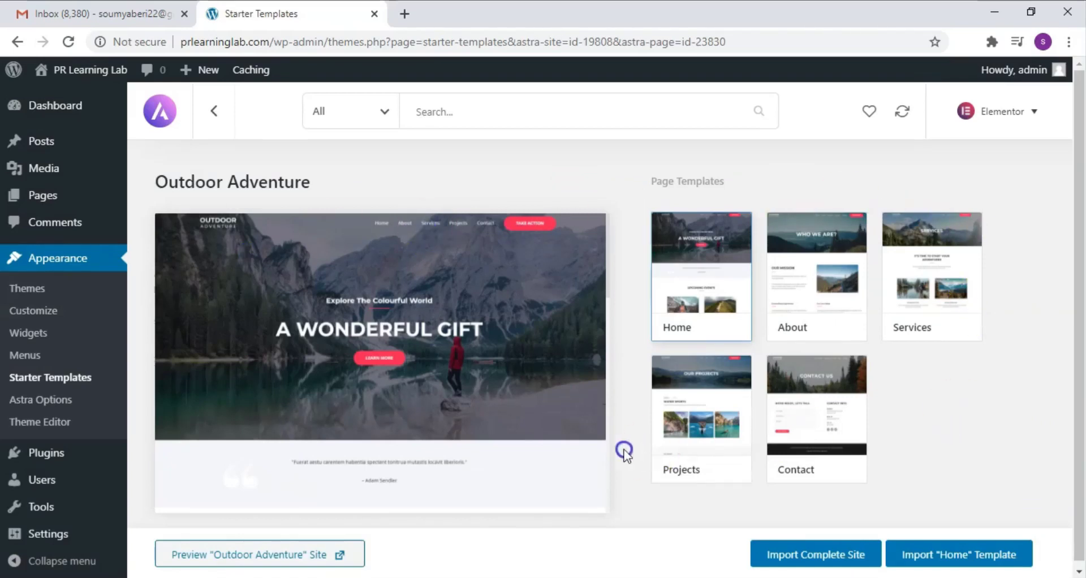
left_click(703, 240)
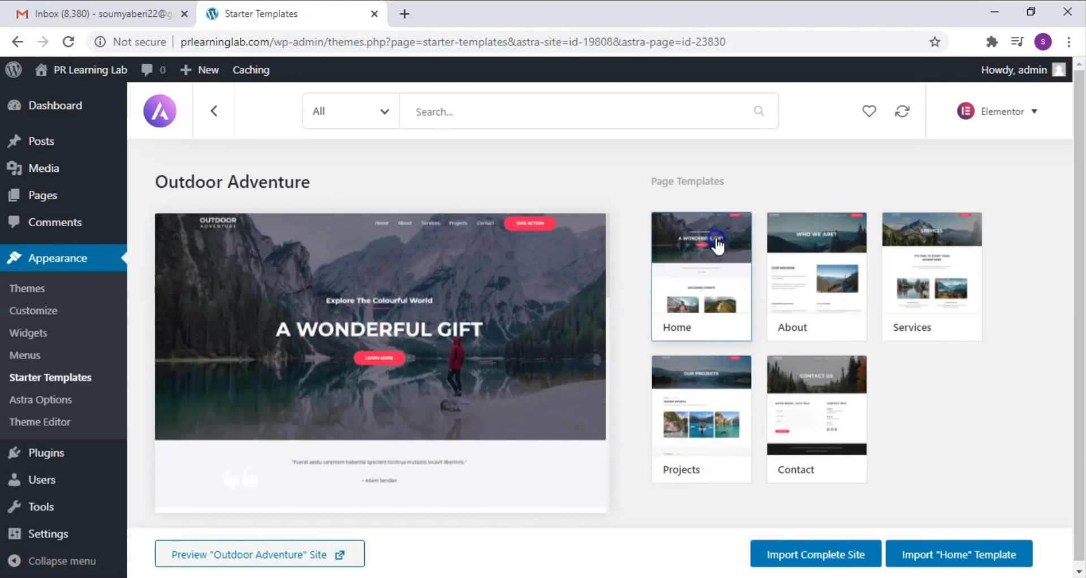
left_click(707, 272)
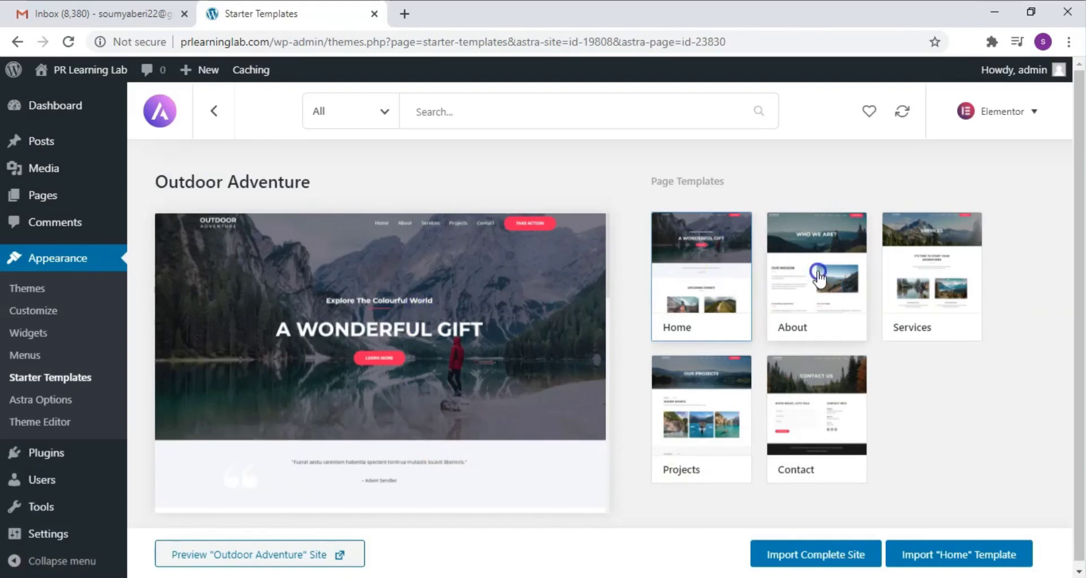
left_click(818, 273)
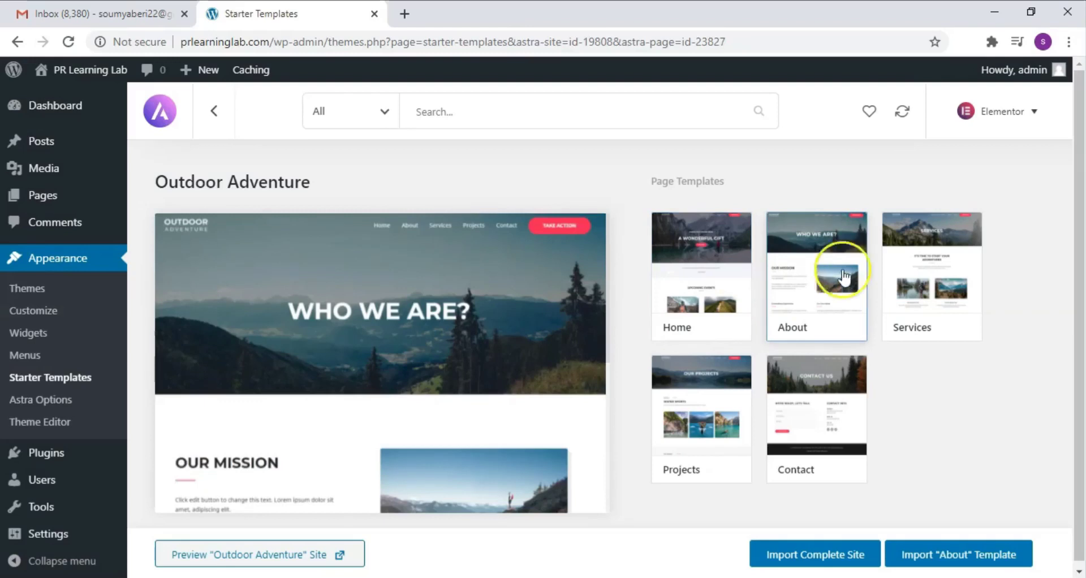
left_click(924, 267)
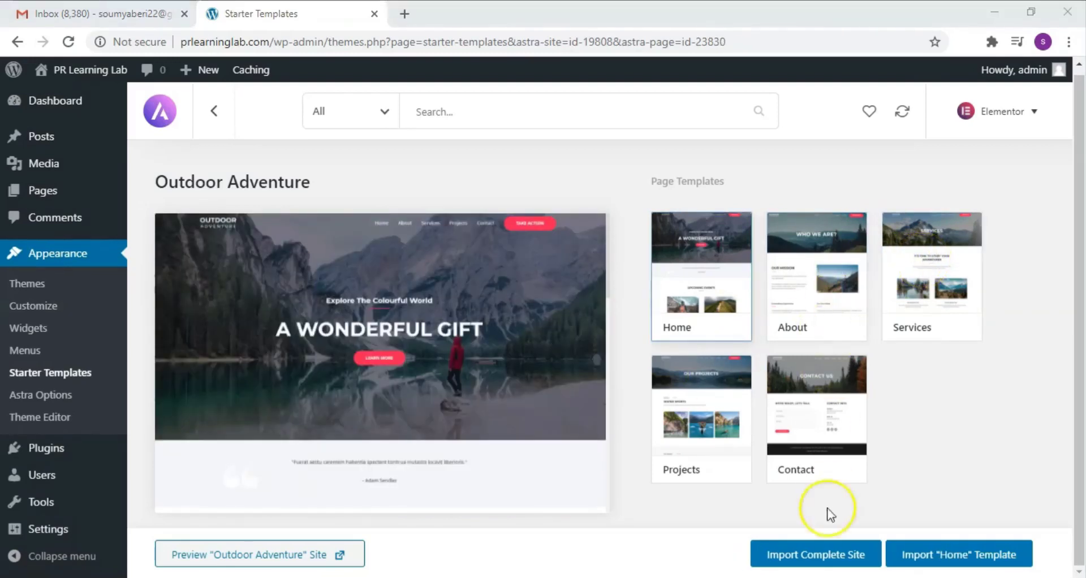
- Import the complete Outdoor Adventure site with customizer settings, widgets, required plugins and content, and view the imported site
left_click(810, 558)
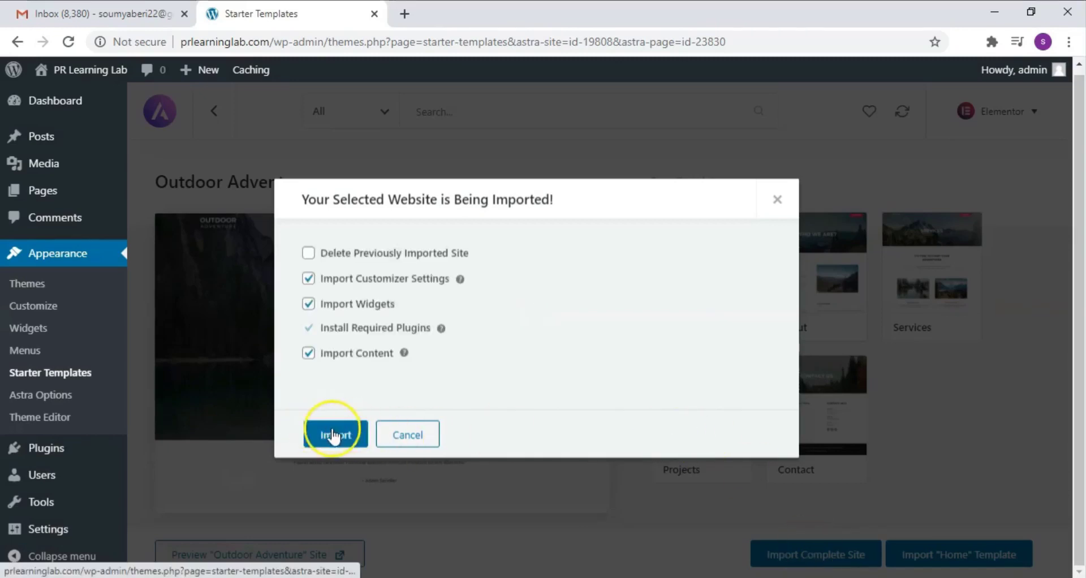
left_click(343, 444)
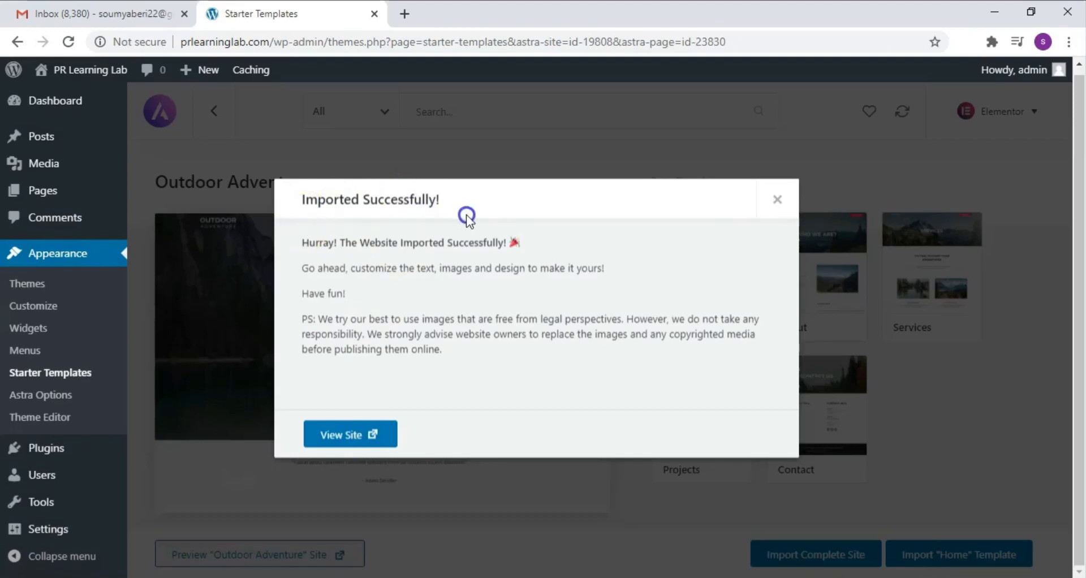
left_click(339, 433)
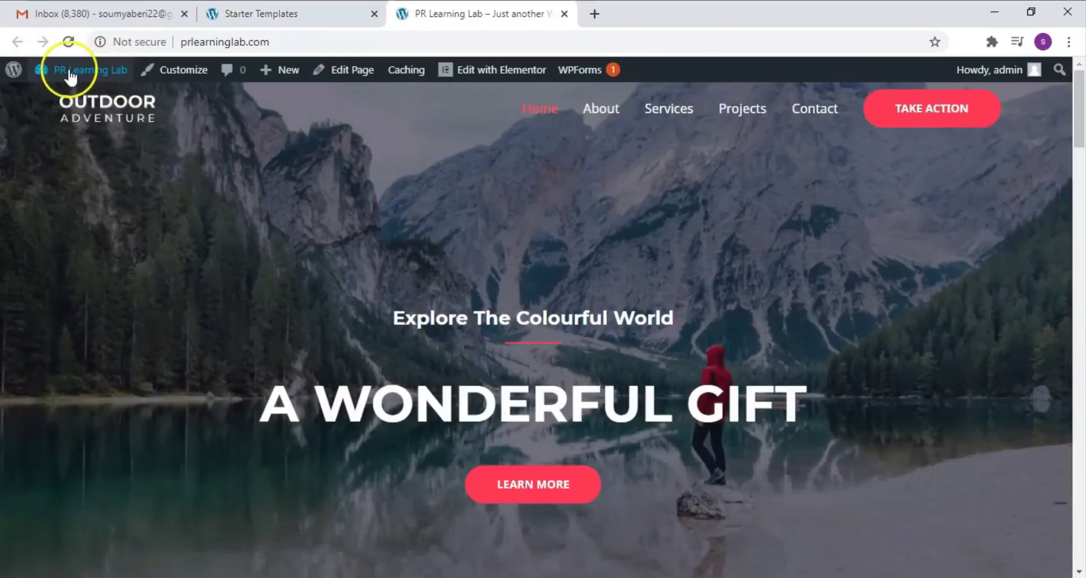
- Look through the imported site's Home, About, Services, Projects and Contact pages
mouse_move(56, 71)
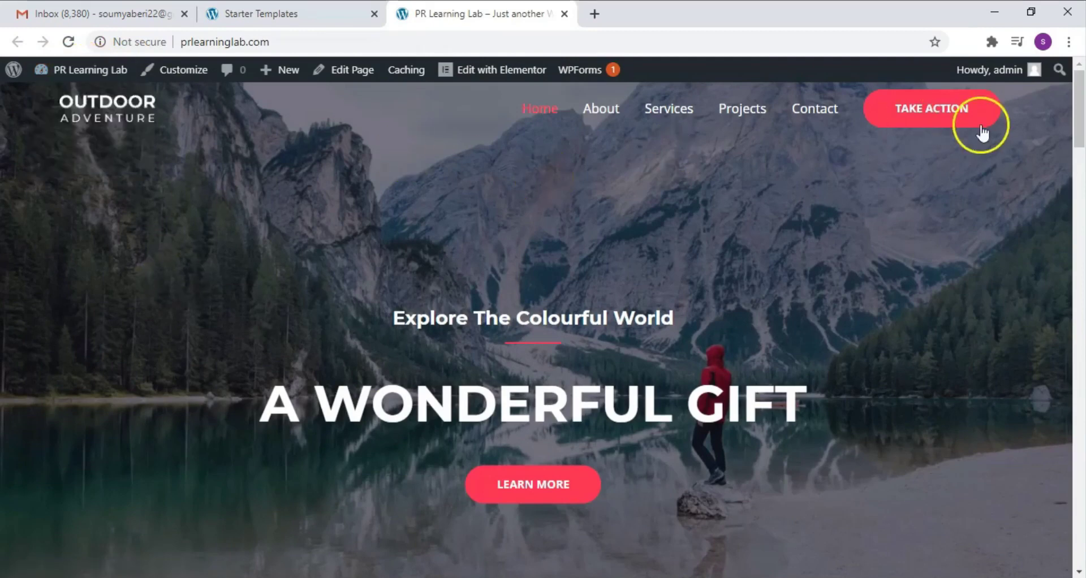
mouse_move(1079, 113)
left_mouse_down()
mouse_move(1077, 412)
mouse_move(1078, 124)
left_mouse_up()
left_click(597, 110)
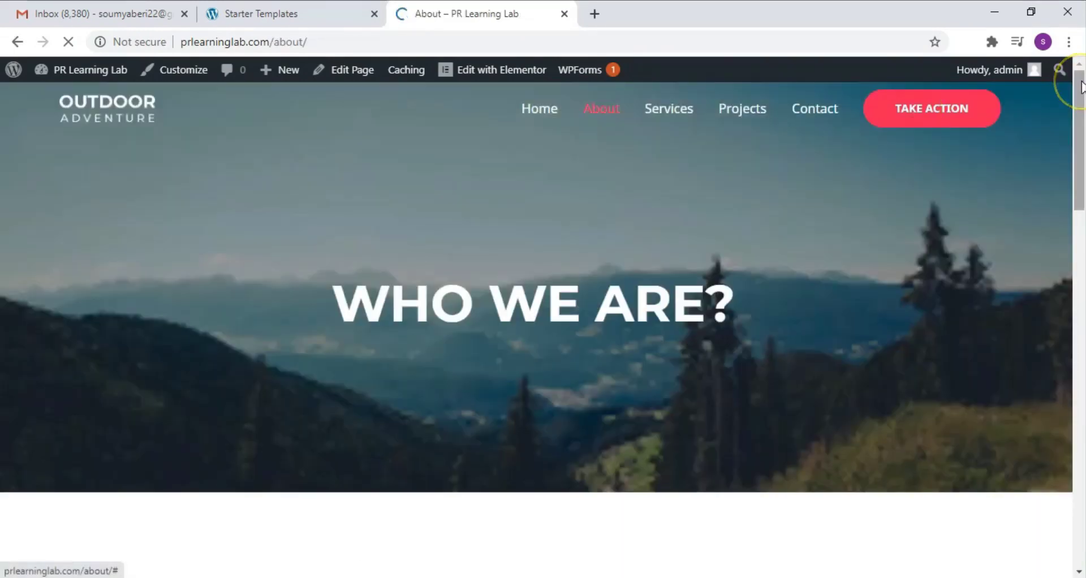
left_click_drag(1079, 89, 1082, 335)
left_click(670, 109)
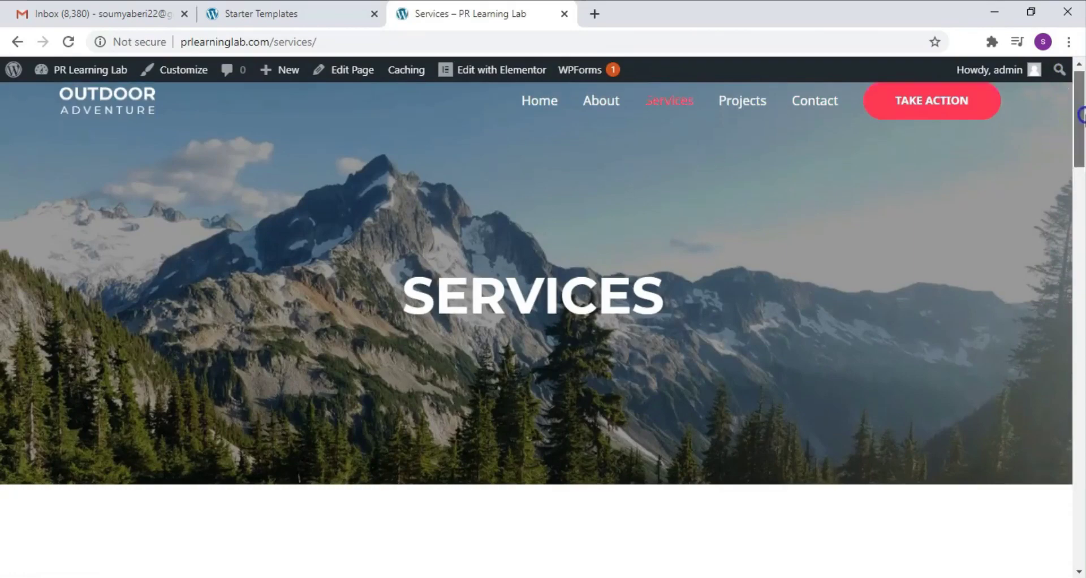
mouse_move(1081, 116)
left_mouse_down()
mouse_move(1081, 256)
mouse_move(1082, 103)
left_mouse_up()
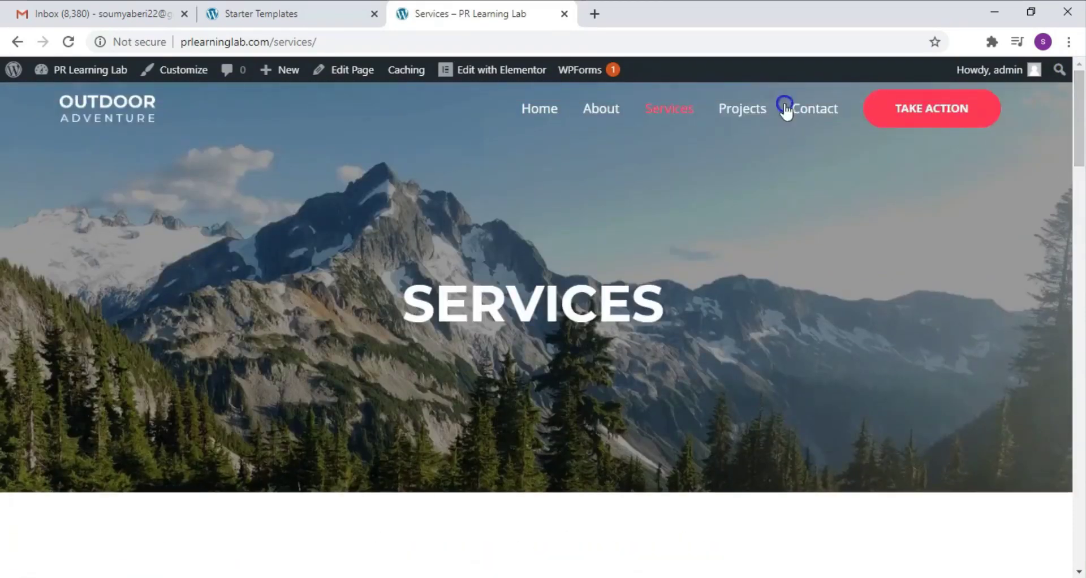
left_click(745, 107)
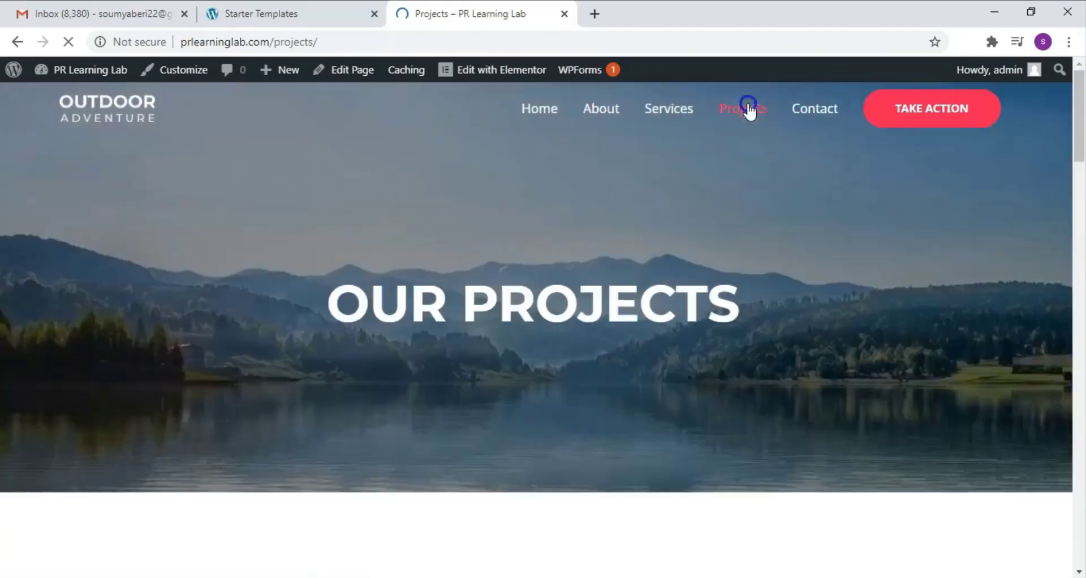
left_click_drag(1081, 139, 1059, 69)
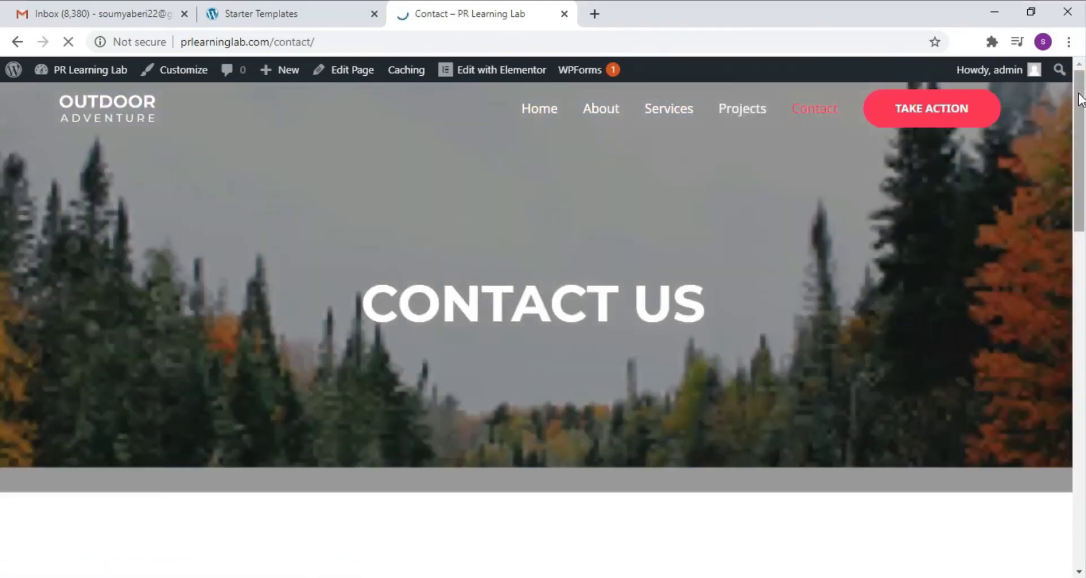
left_click_drag(1080, 99, 1072, 73)
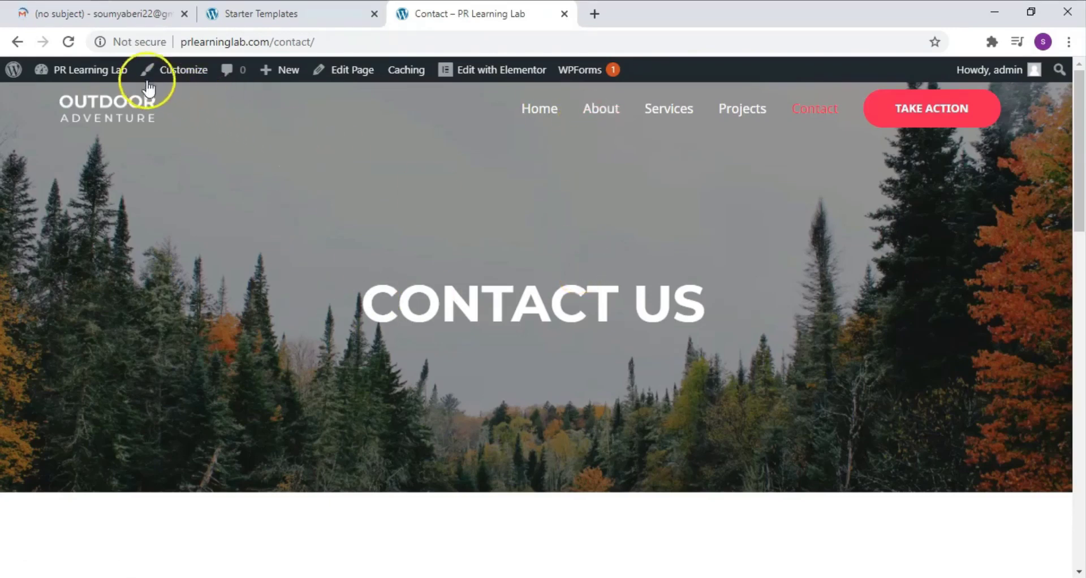
- Open the header's Site Identity settings in the site customizer and remove the main Outdoor Adventure logo
left_click(181, 69)
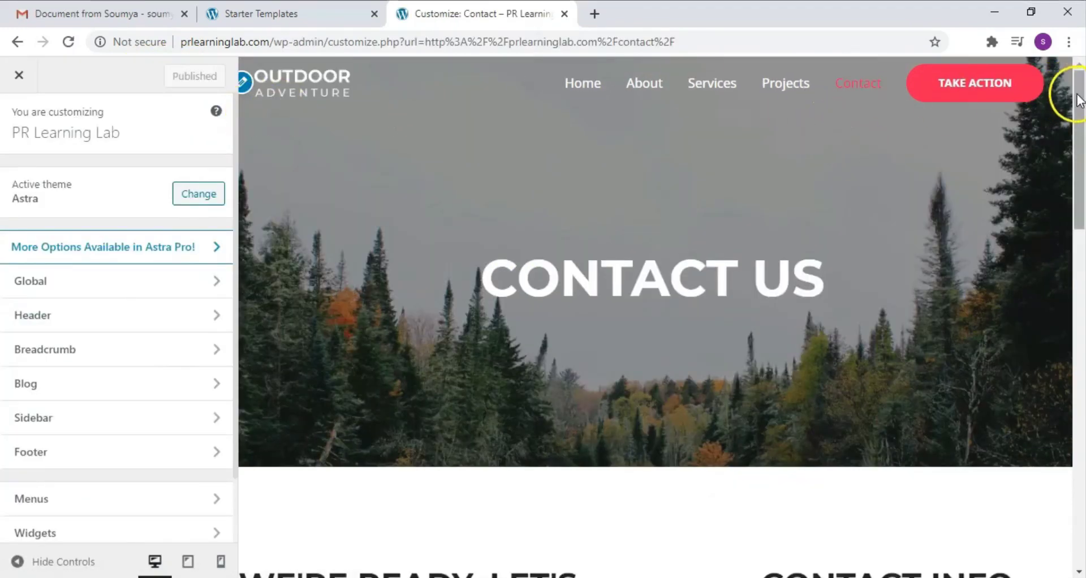
mouse_move(1080, 101)
left_mouse_down()
mouse_move(1081, 193)
mouse_move(1083, 85)
mouse_move(1080, 205)
mouse_move(1082, 93)
left_mouse_up()
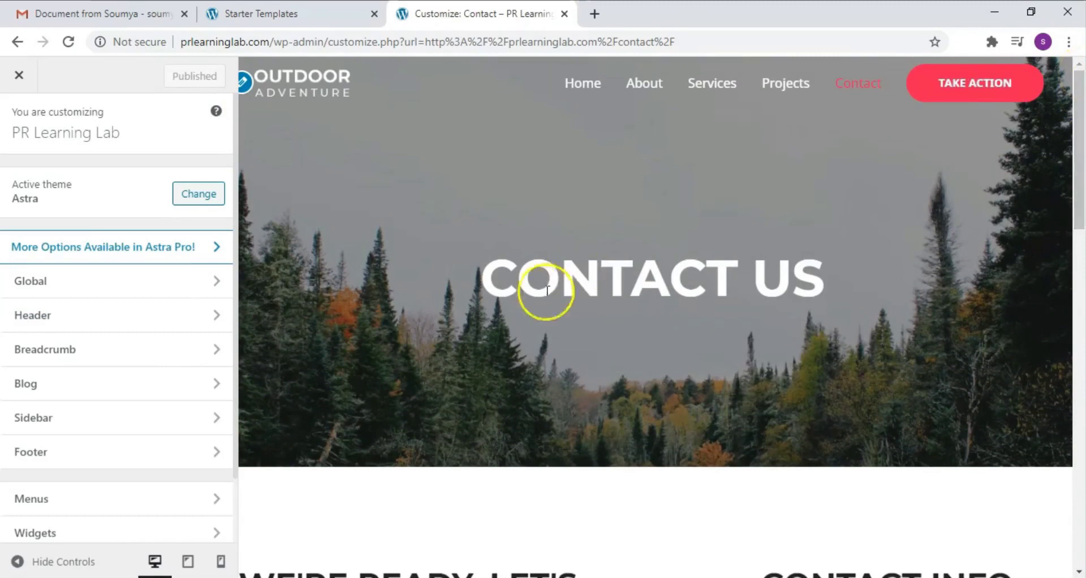
left_click(170, 320)
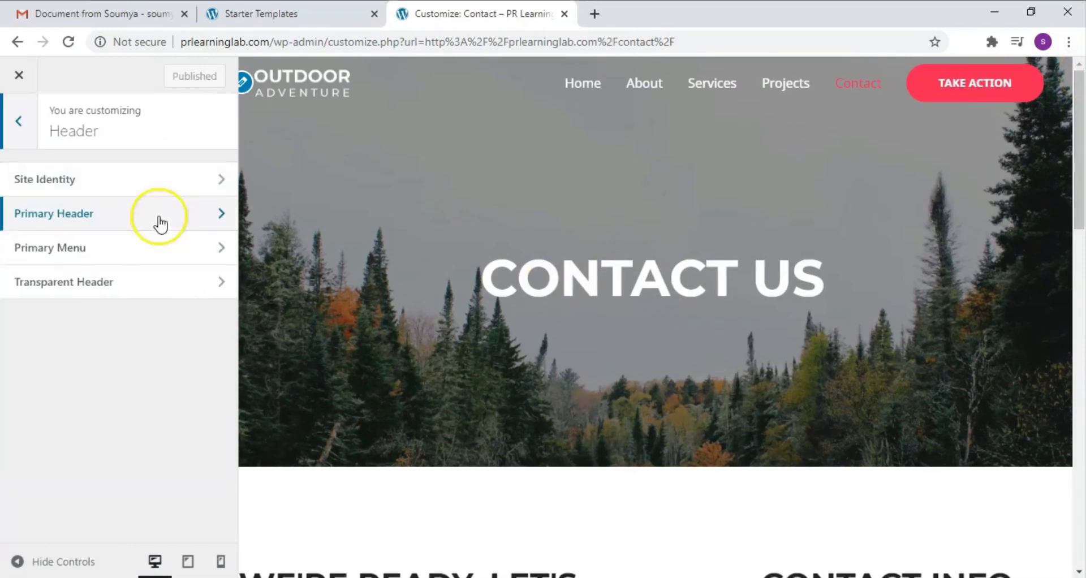
left_click(161, 192)
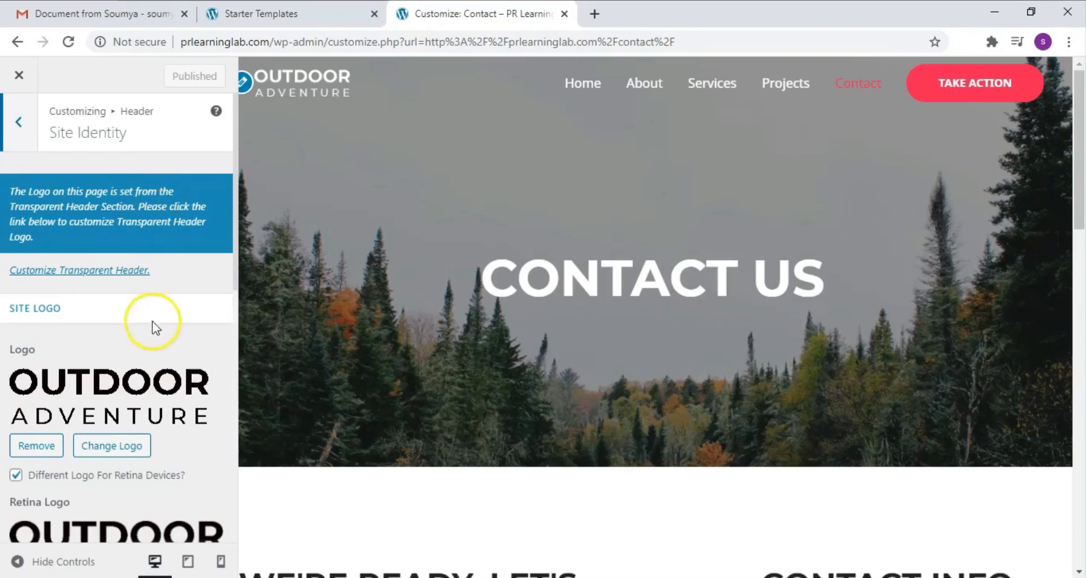
left_click(50, 306)
scroll(25, 153, "down", 3)
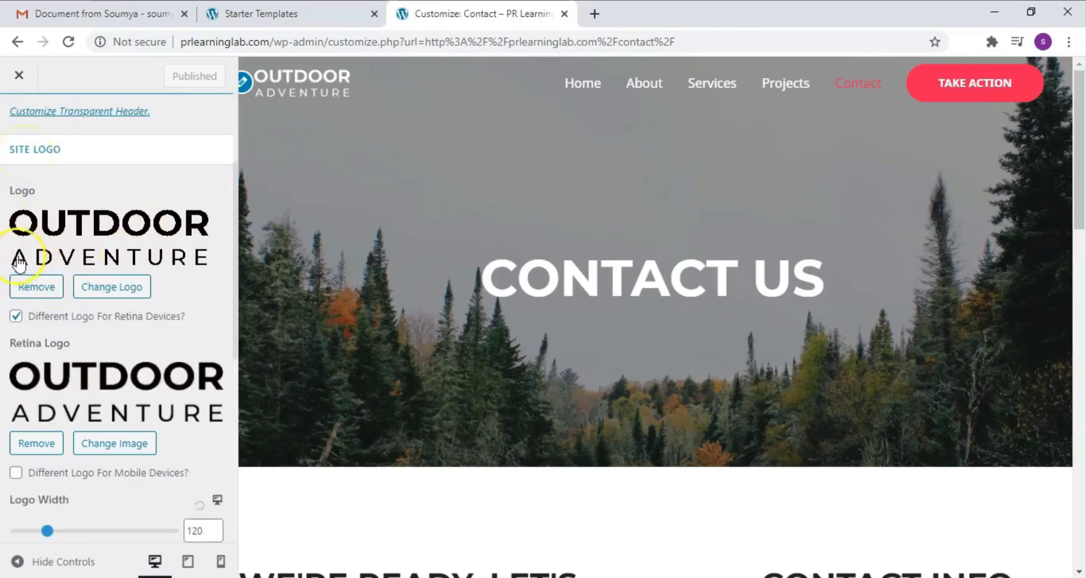
left_click(23, 293)
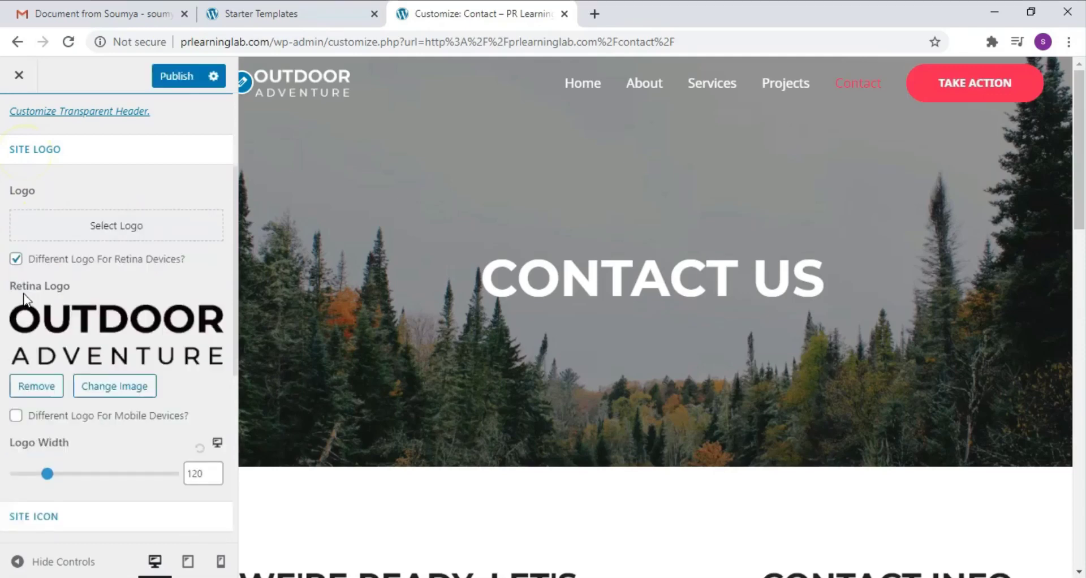
- Upload the PR Learning Lab logo image from the Desktop and choose it as the header logo
left_click(108, 234)
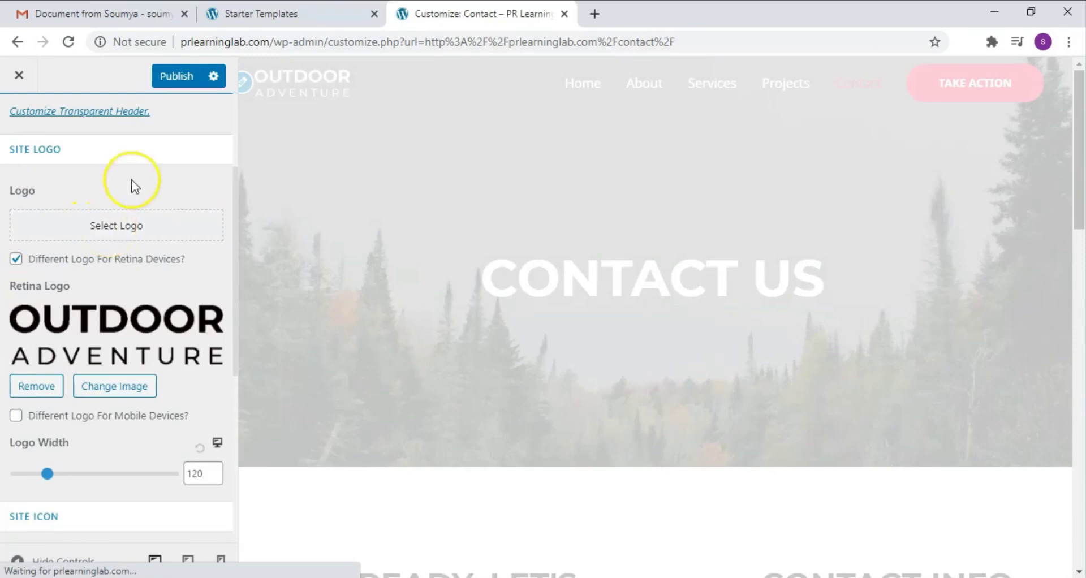
left_click(131, 231)
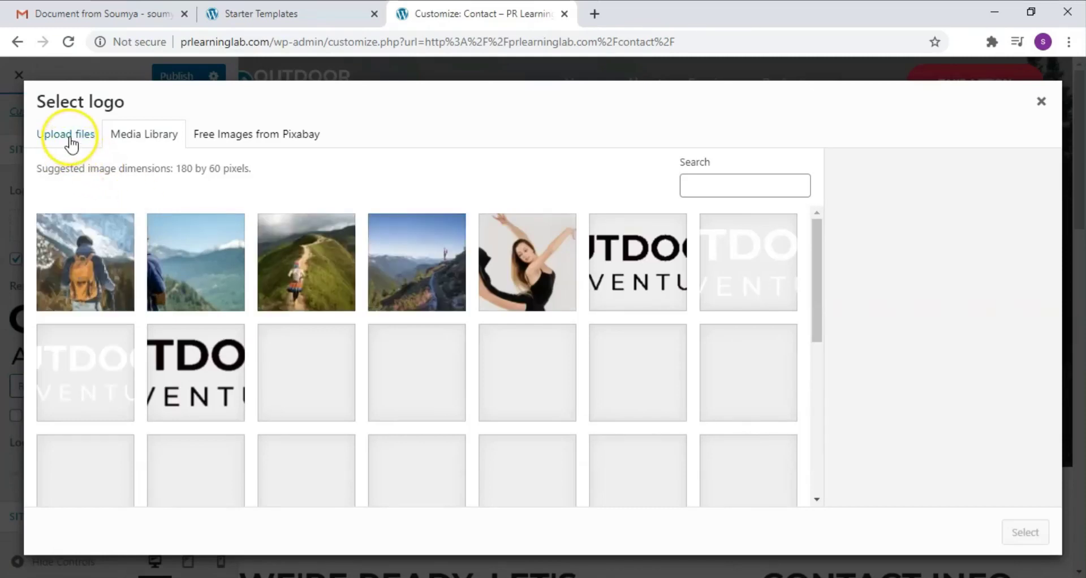
left_click(69, 135)
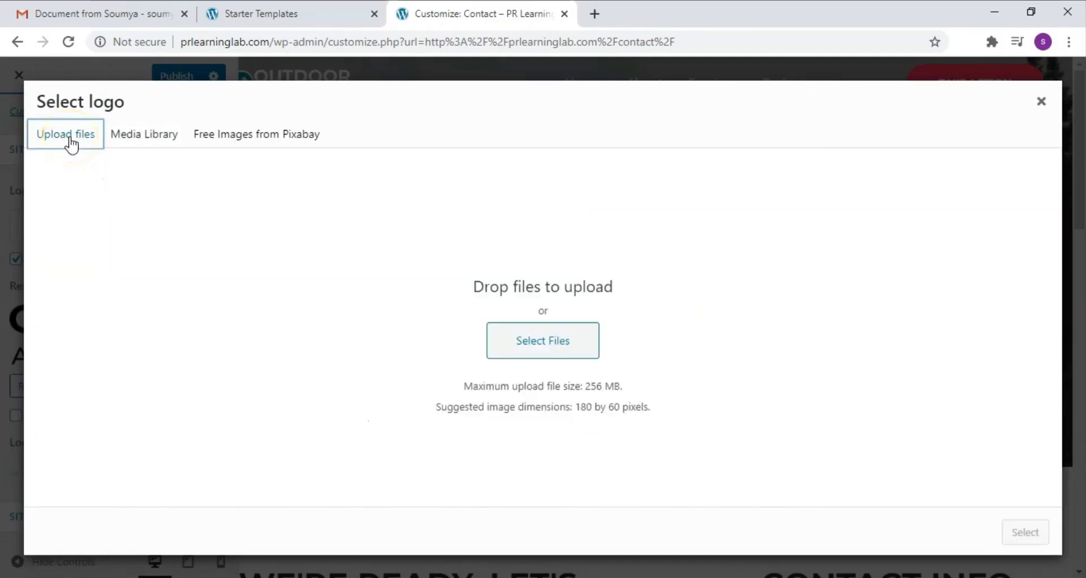
left_click(571, 342)
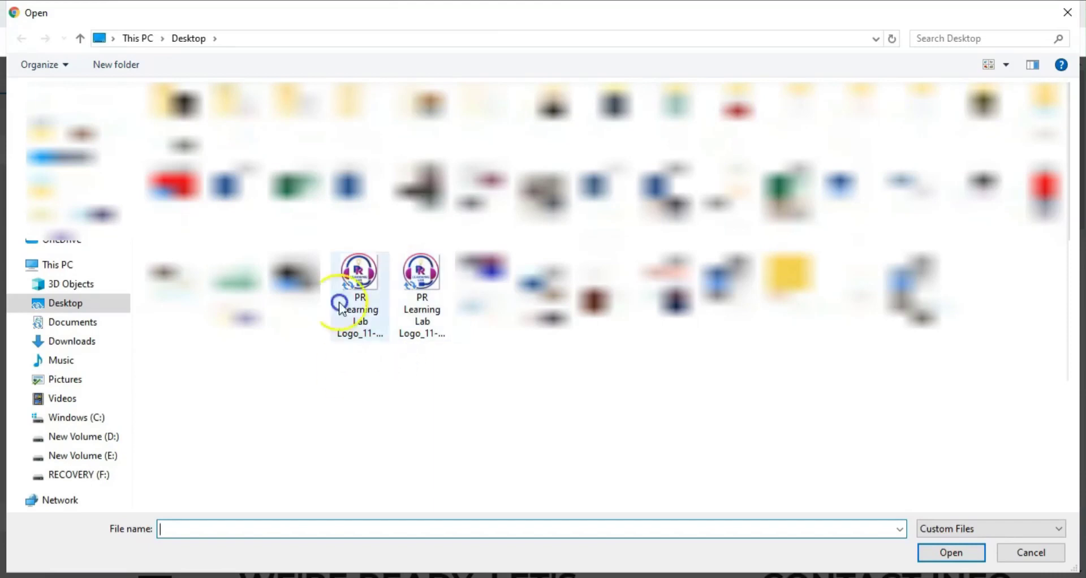
double_click(370, 280)
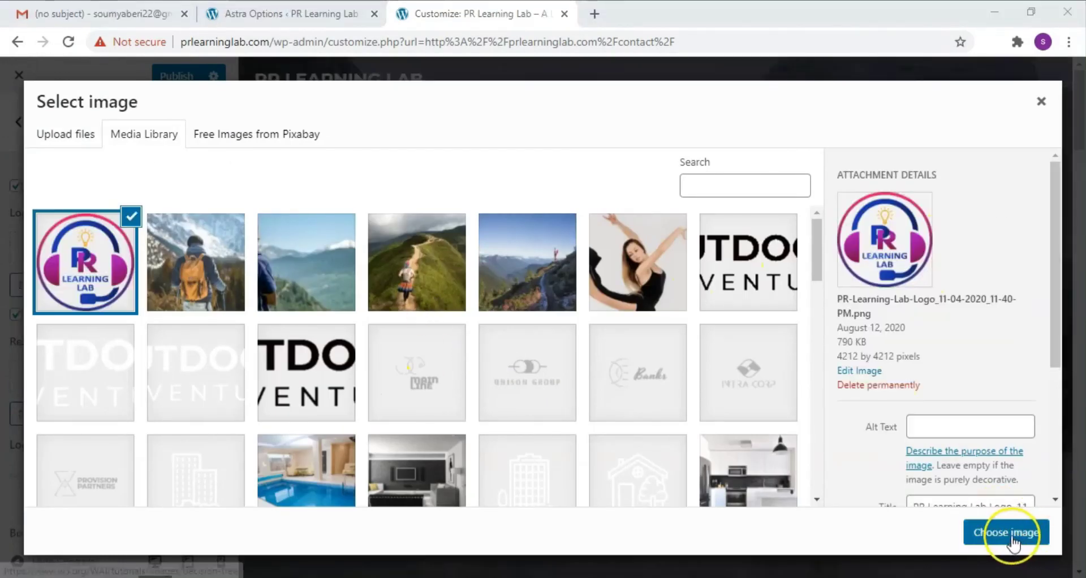
left_click(1007, 532)
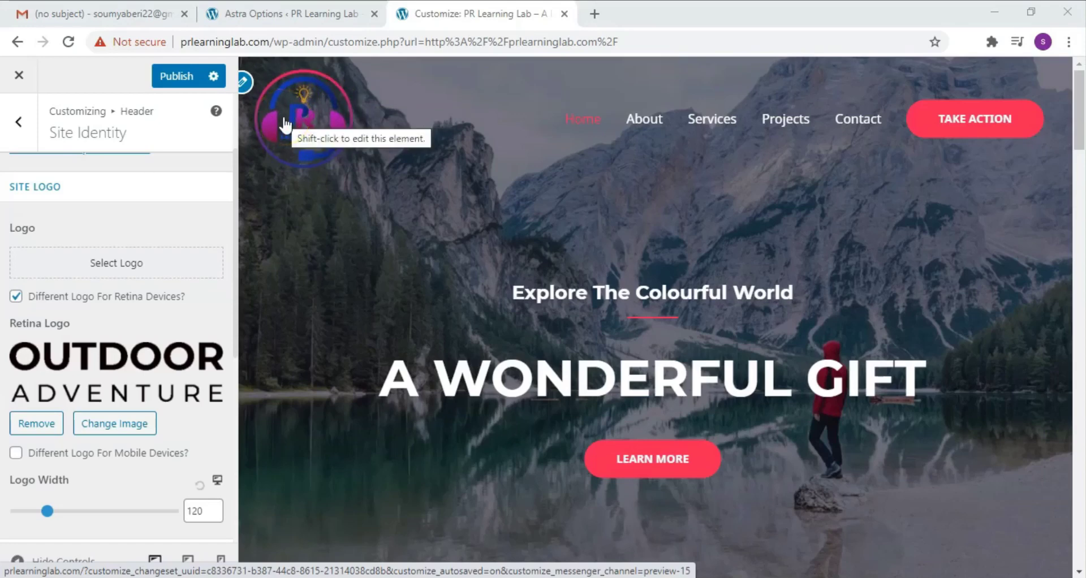
- Display the site title in the header and place it inline with the logo
scroll(235, 190, "down", 1)
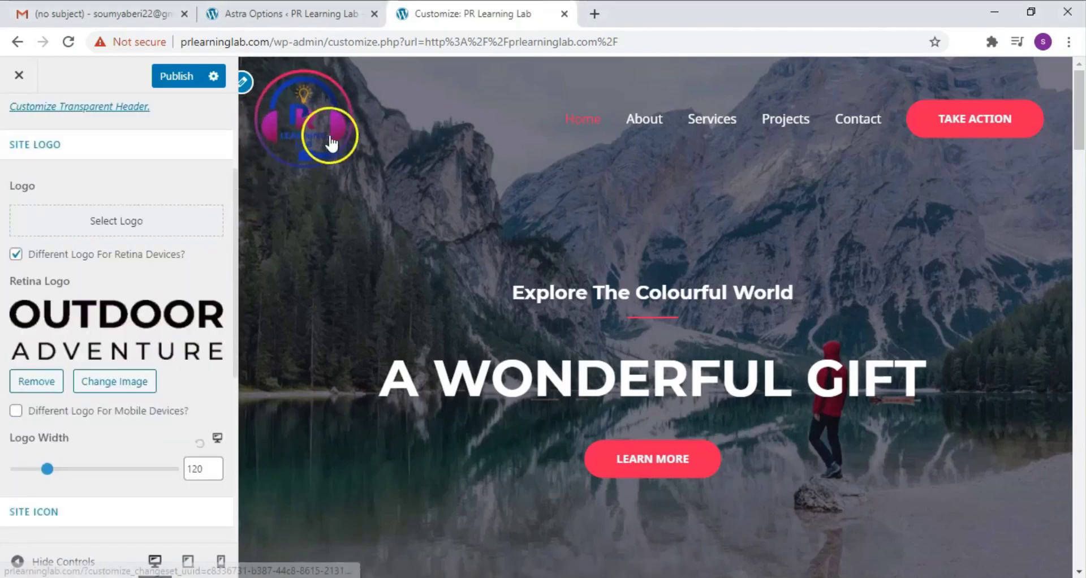
left_click_drag(236, 189, 234, 254)
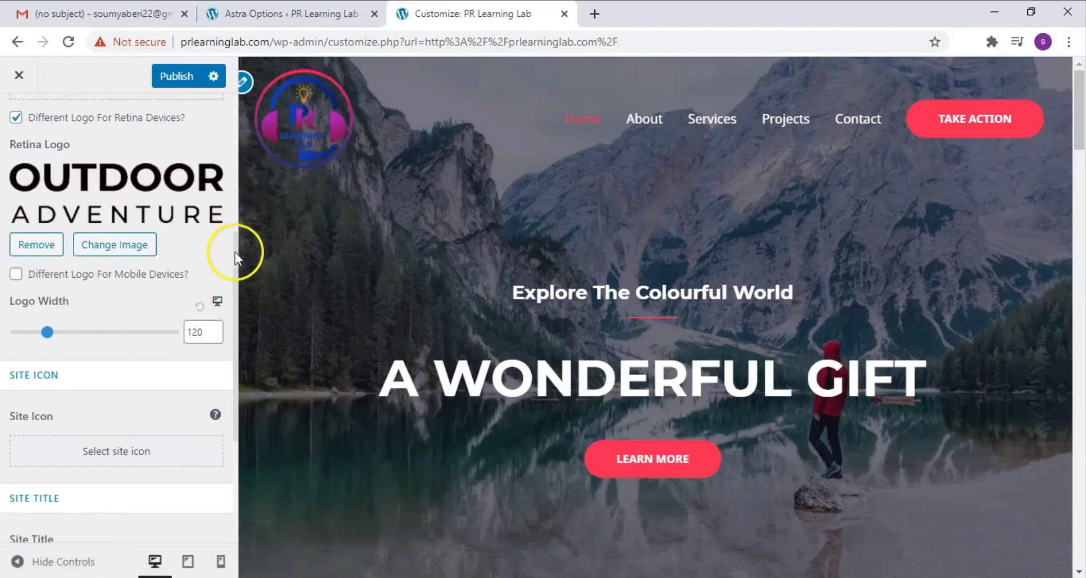
scroll(234, 270, "down", 1)
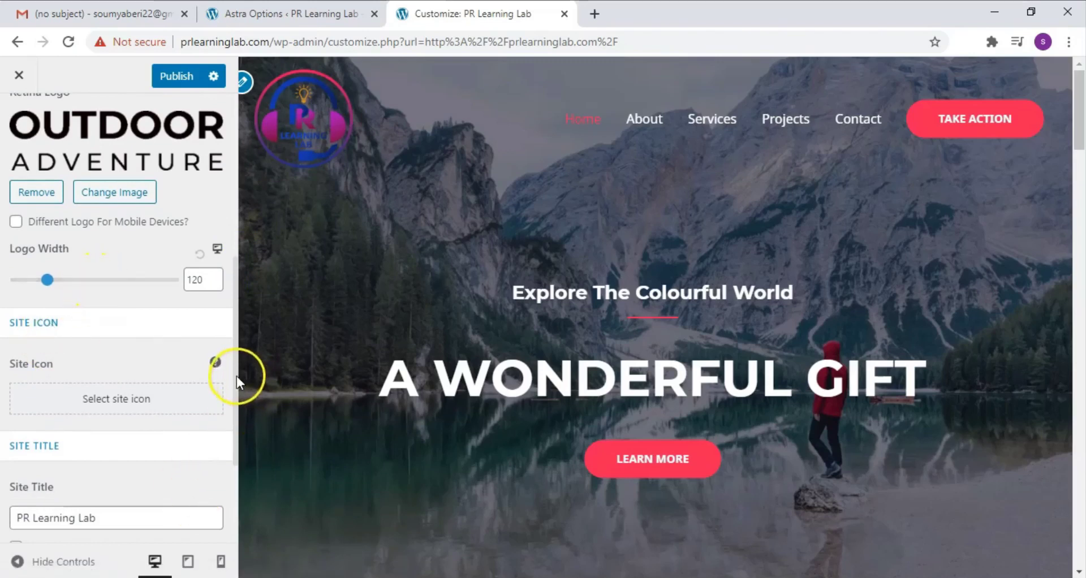
left_click_drag(237, 375, 230, 415)
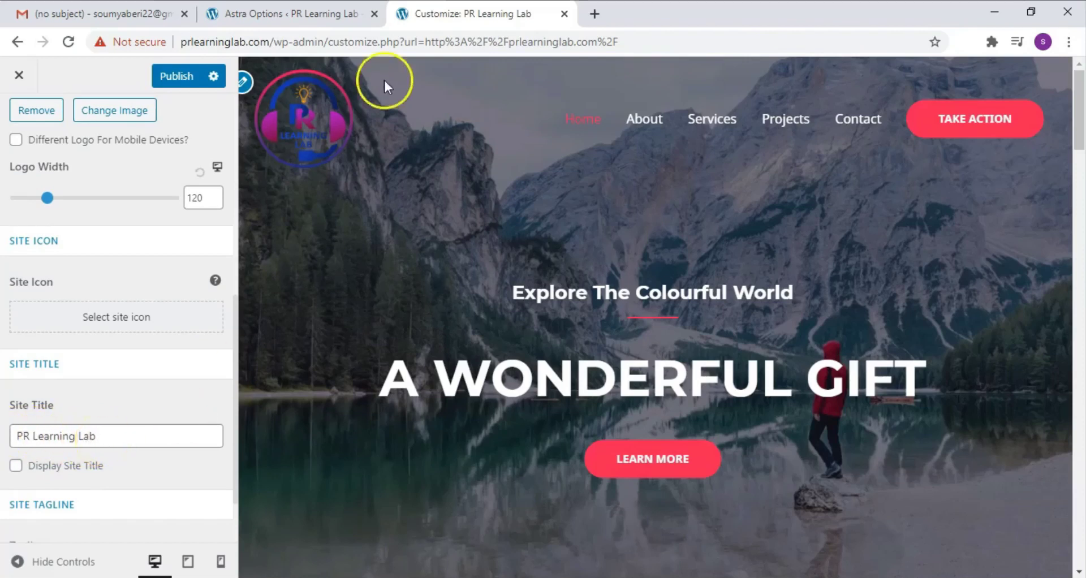
left_click(16, 467)
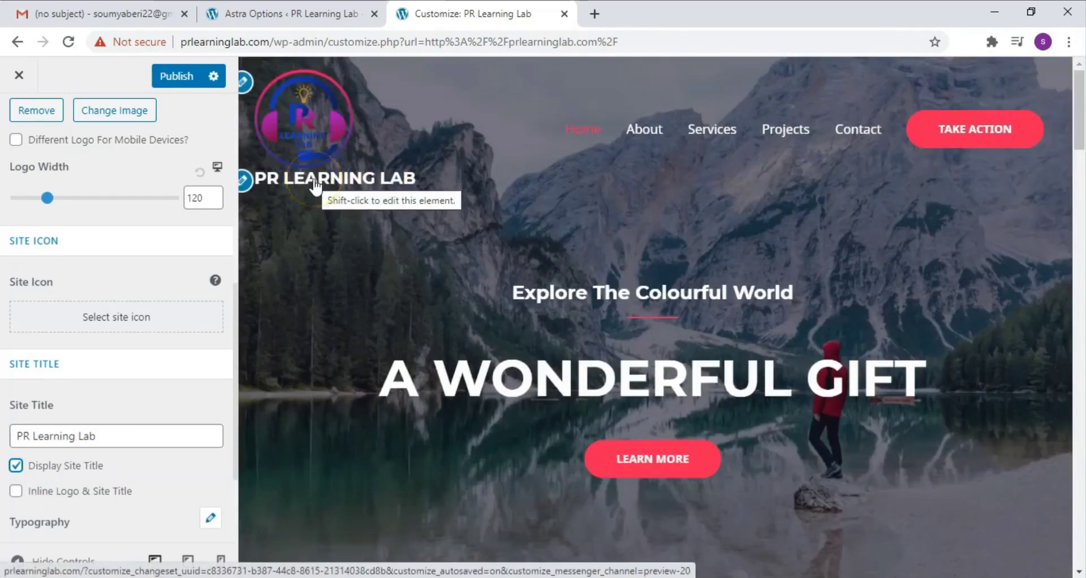
left_click(17, 492)
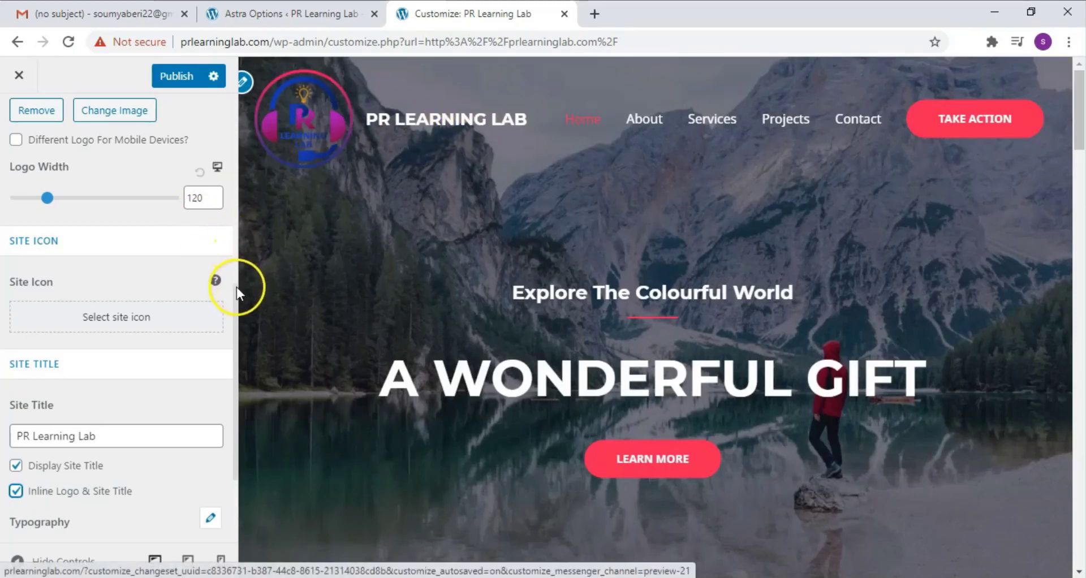
- Set the site title's font size to 22 px
left_click_drag(236, 286, 233, 335)
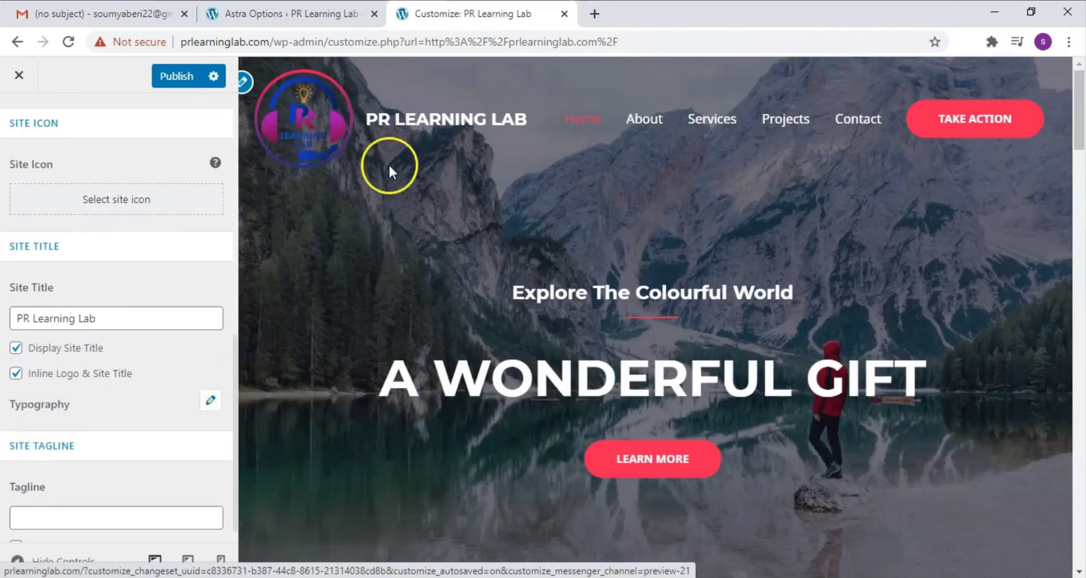
left_click(211, 400)
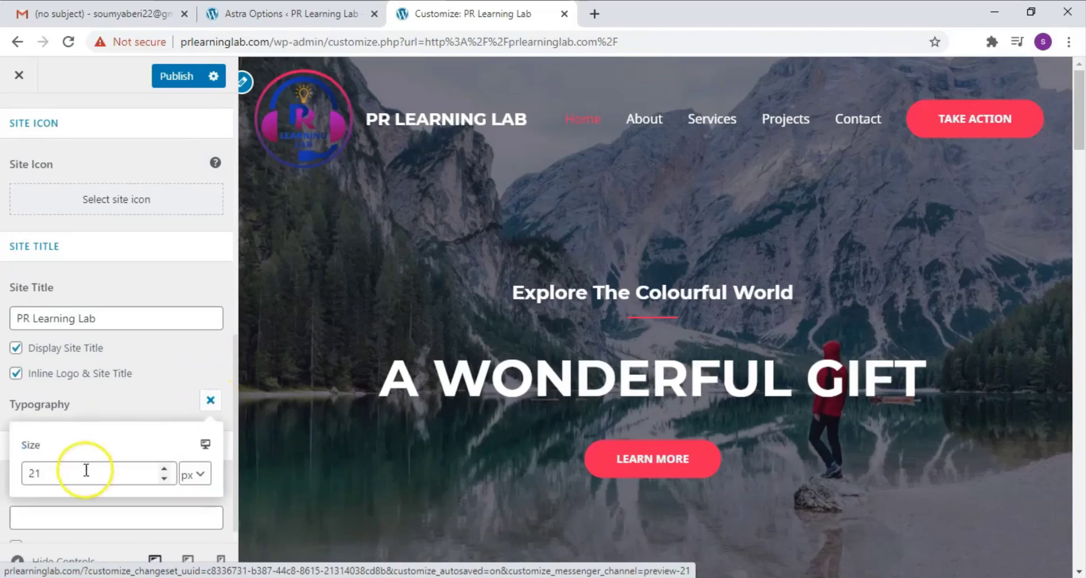
left_click(162, 476)
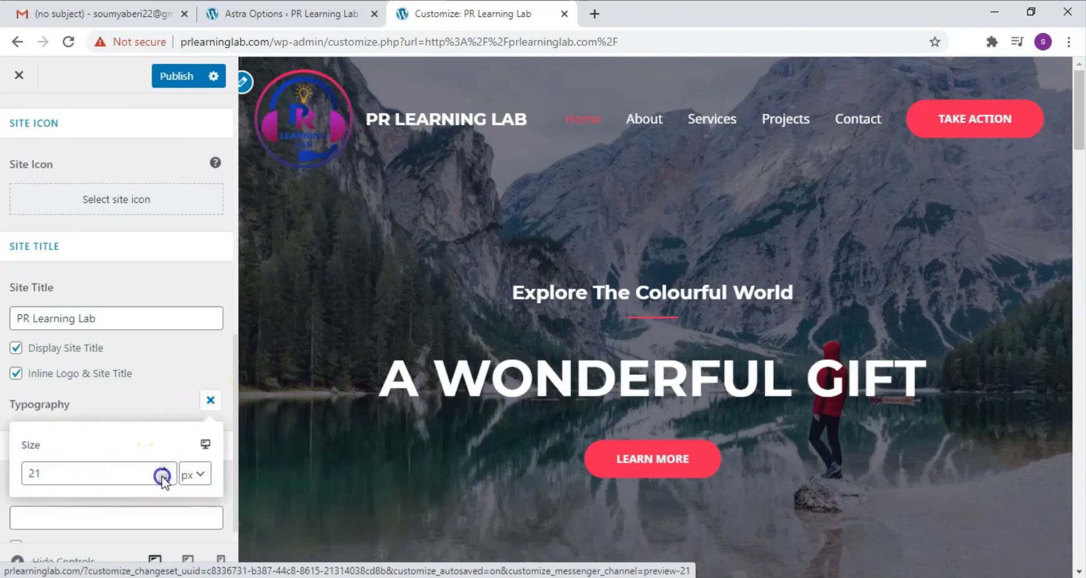
left_click(165, 477)
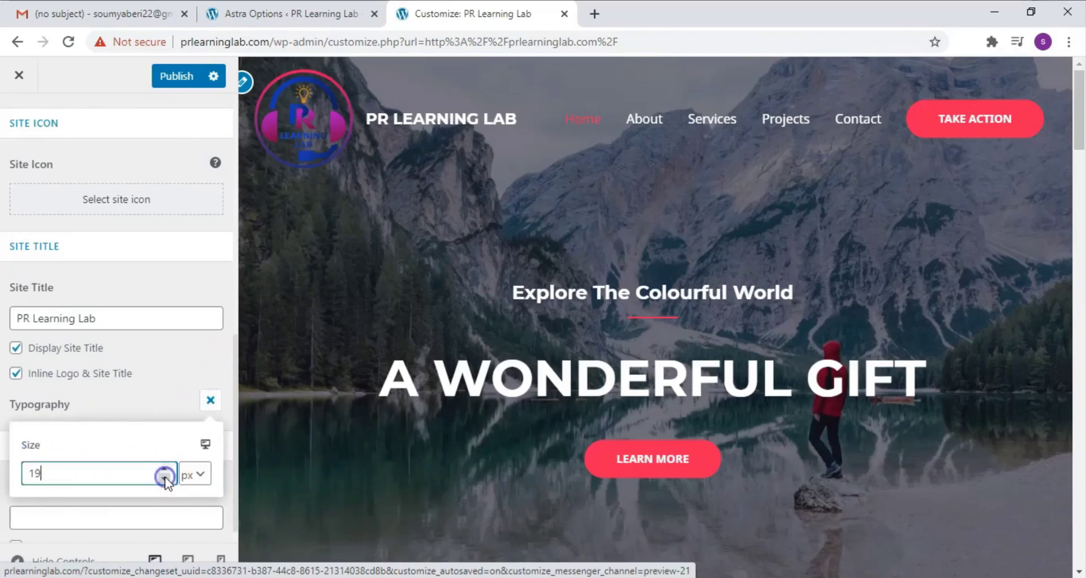
left_click(165, 477)
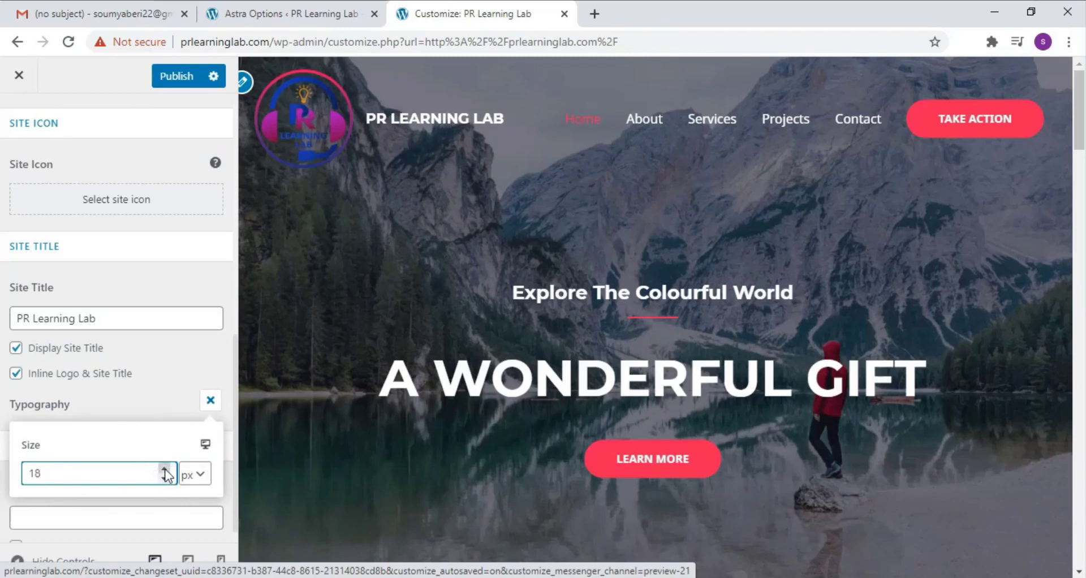
left_click(165, 470)
left_click(164, 470)
left_click(164, 470)
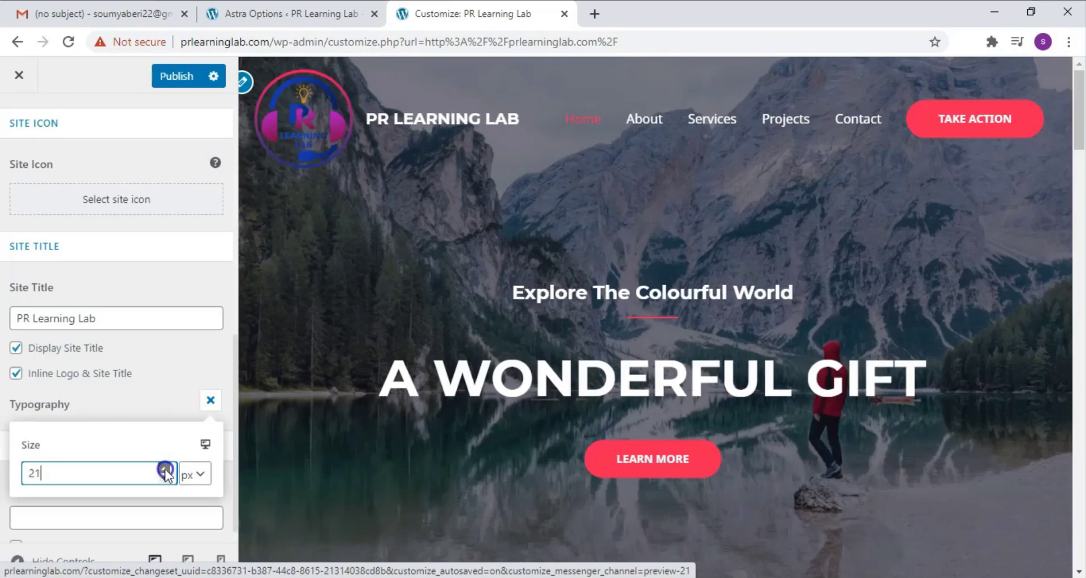
left_click(165, 470)
left_click(164, 470)
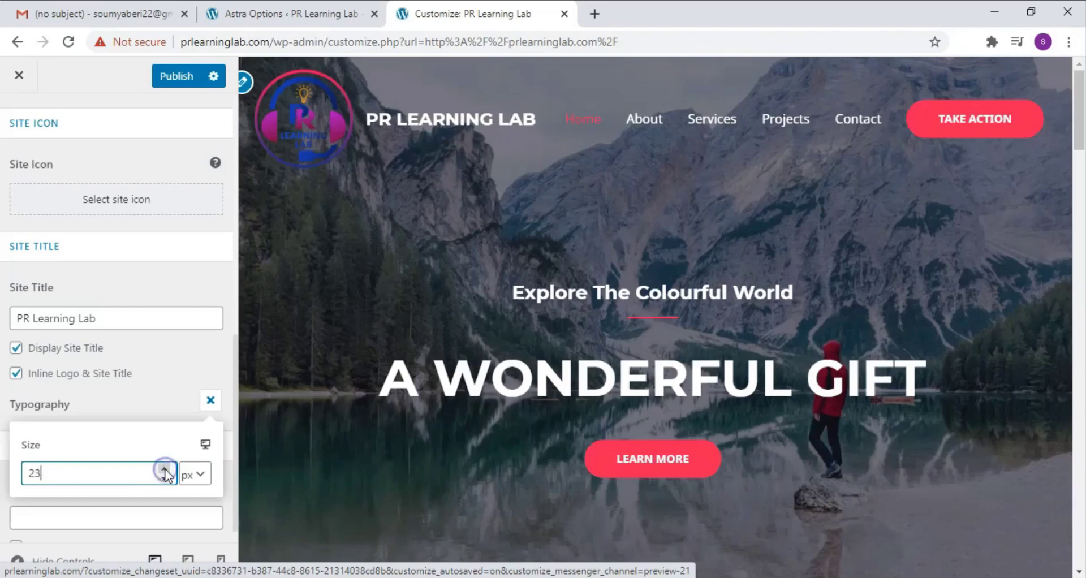
left_click(165, 478)
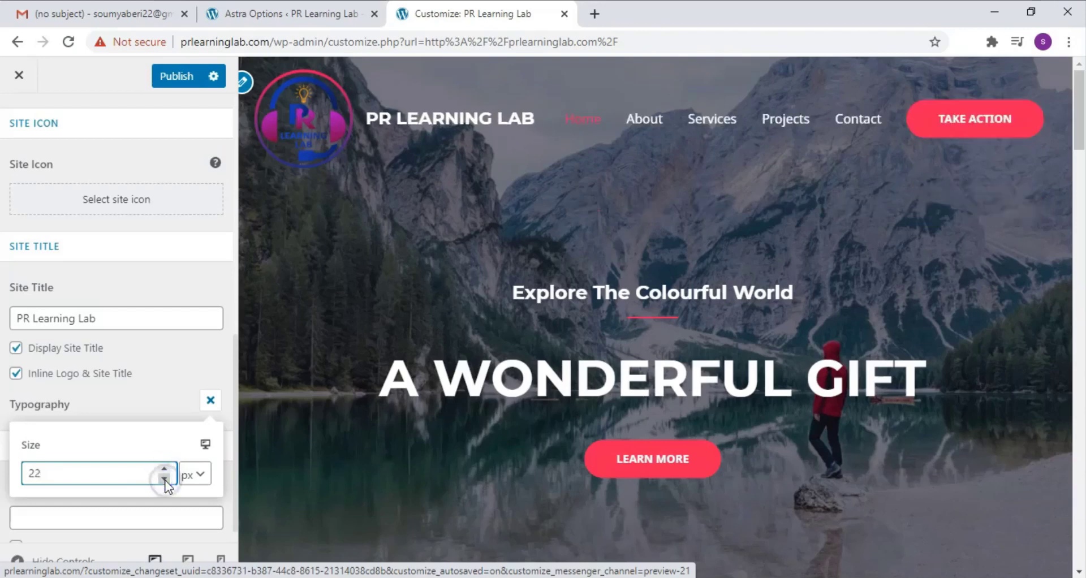
left_click(210, 401)
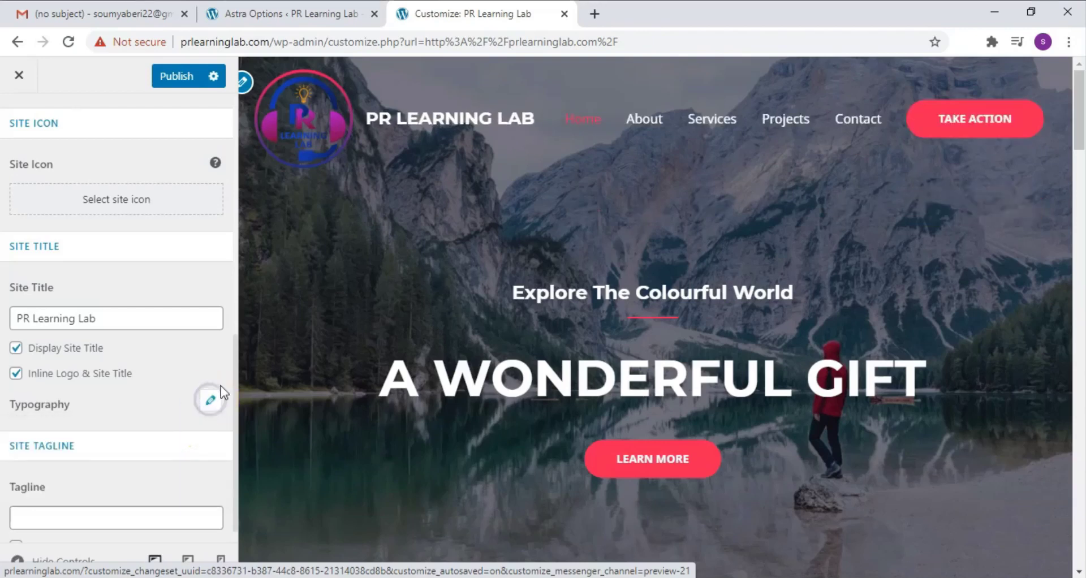
- Enter "A learning Platform" as the site tagline and display it in the header
scroll(236, 378, "down", 1)
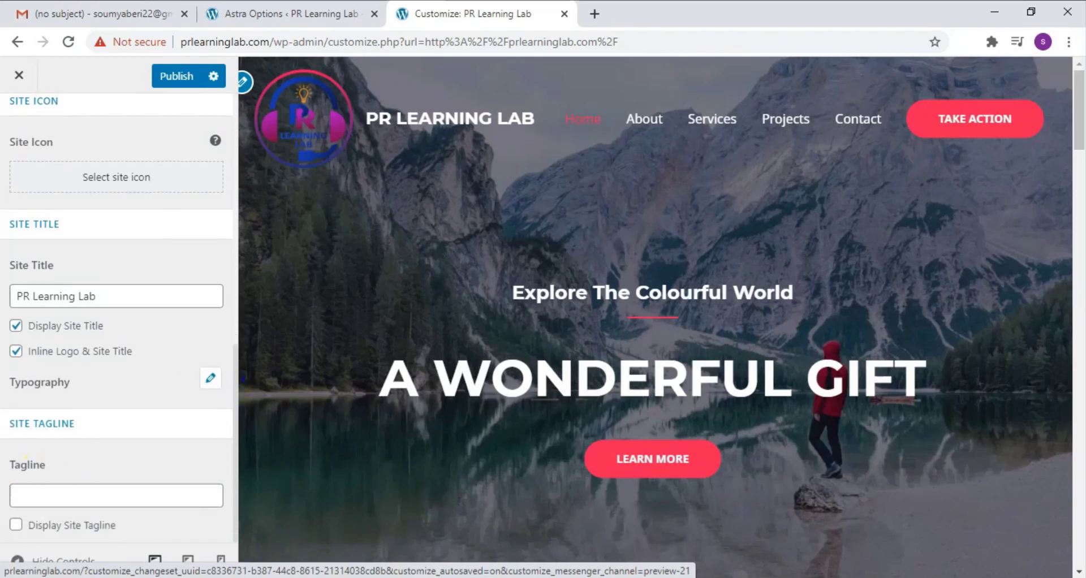
left_click(44, 495)
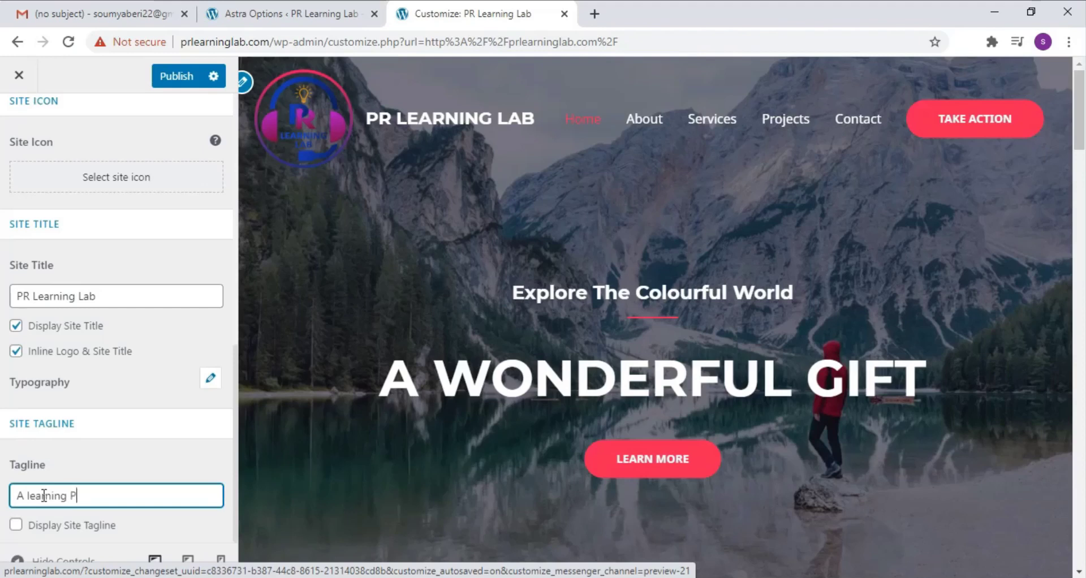
type("latform")
left_click(87, 494)
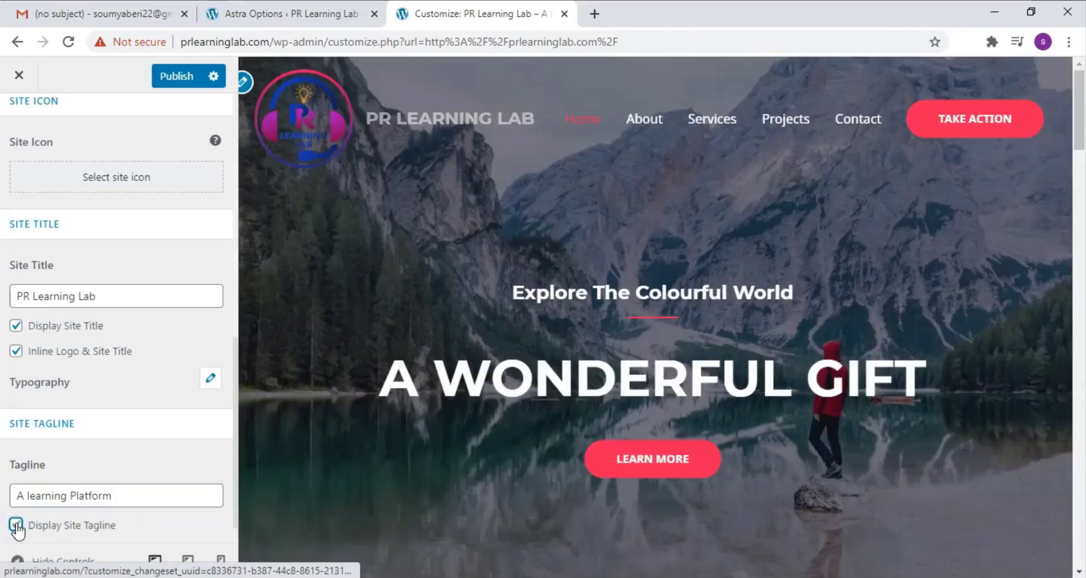
left_click(17, 525)
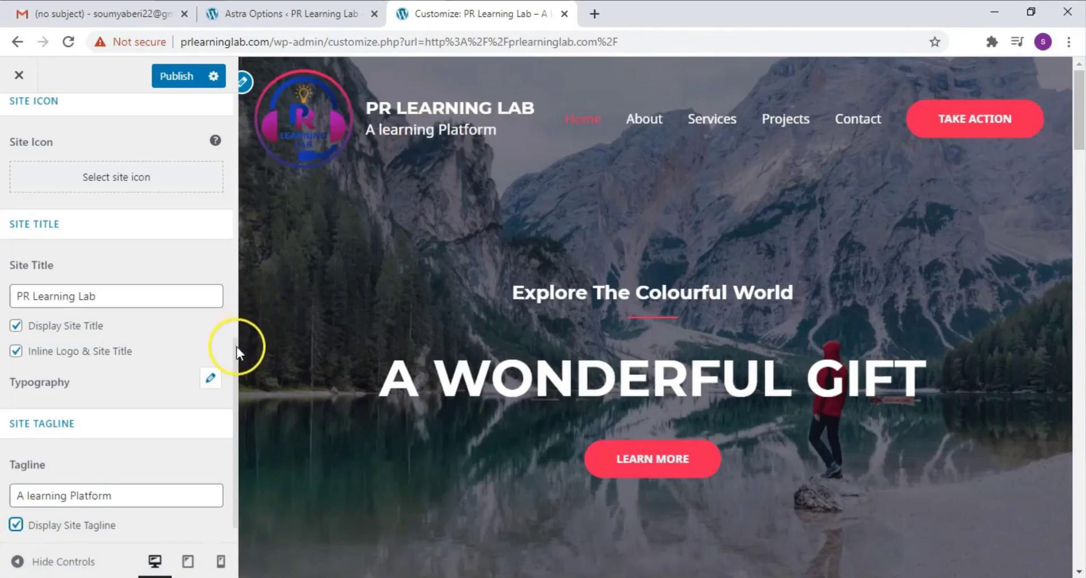
- View the site tagline's typography size setting and return to the site logo settings
scroll(237, 350, "down", 1)
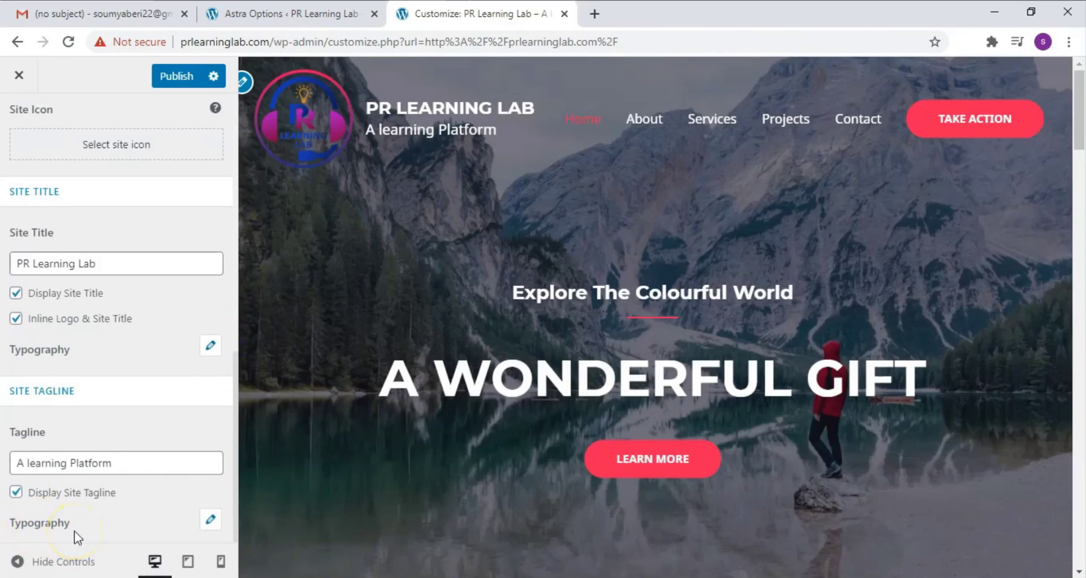
left_click(210, 520)
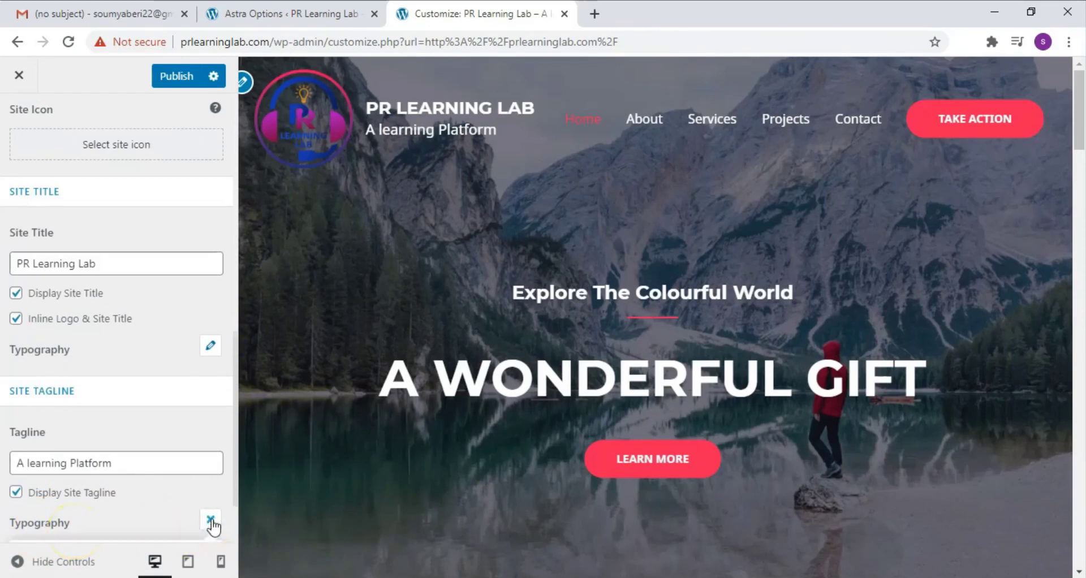
left_click_drag(236, 383, 231, 451)
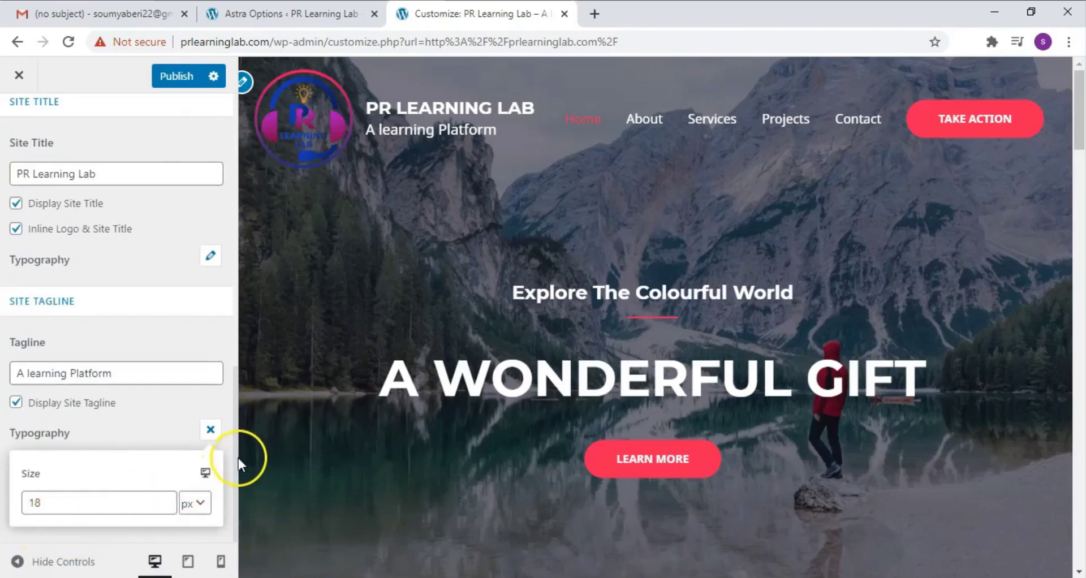
left_click_drag(236, 457, 243, 248)
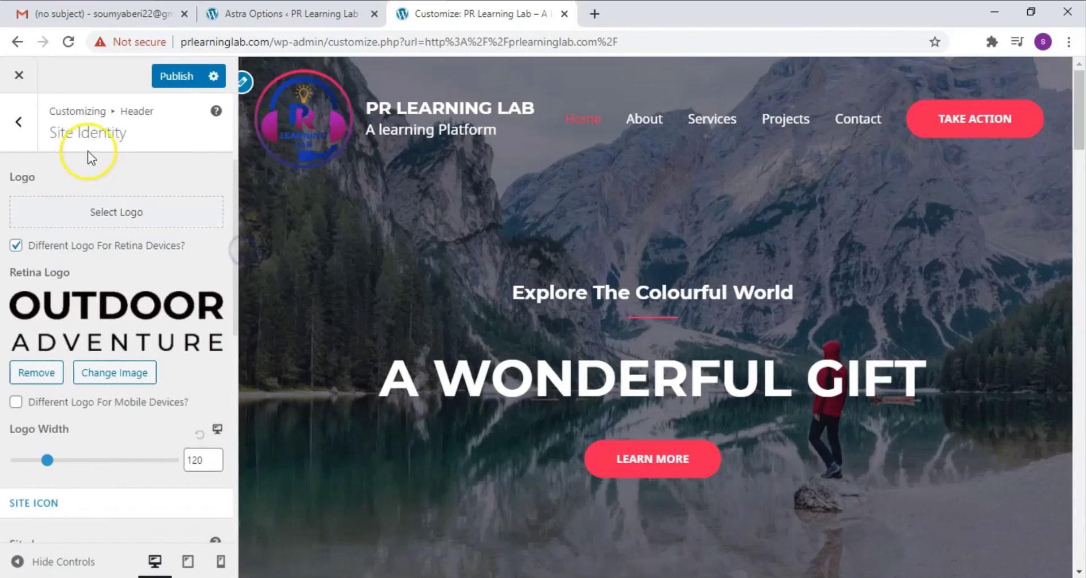
- Try the primary header layout with the logo centred above the menu and restore the layout with logo and menu inline
left_click(22, 131)
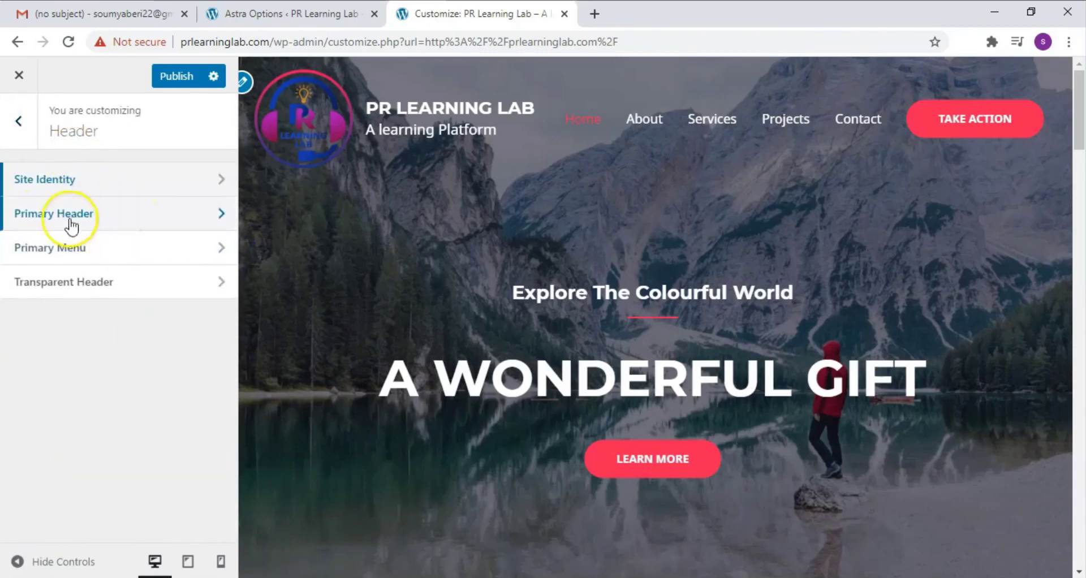
left_click(102, 214)
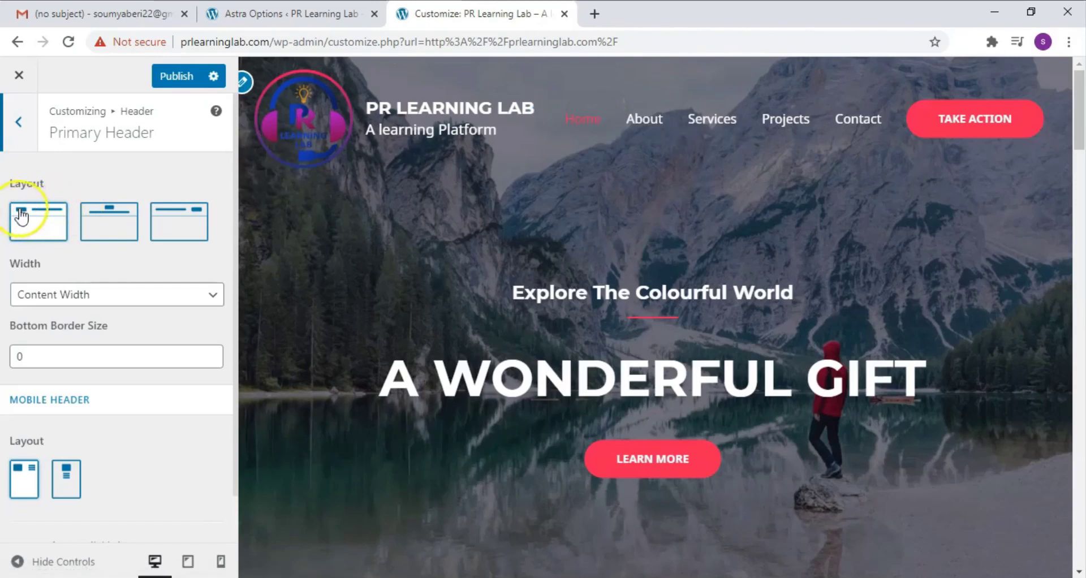
left_click(109, 234)
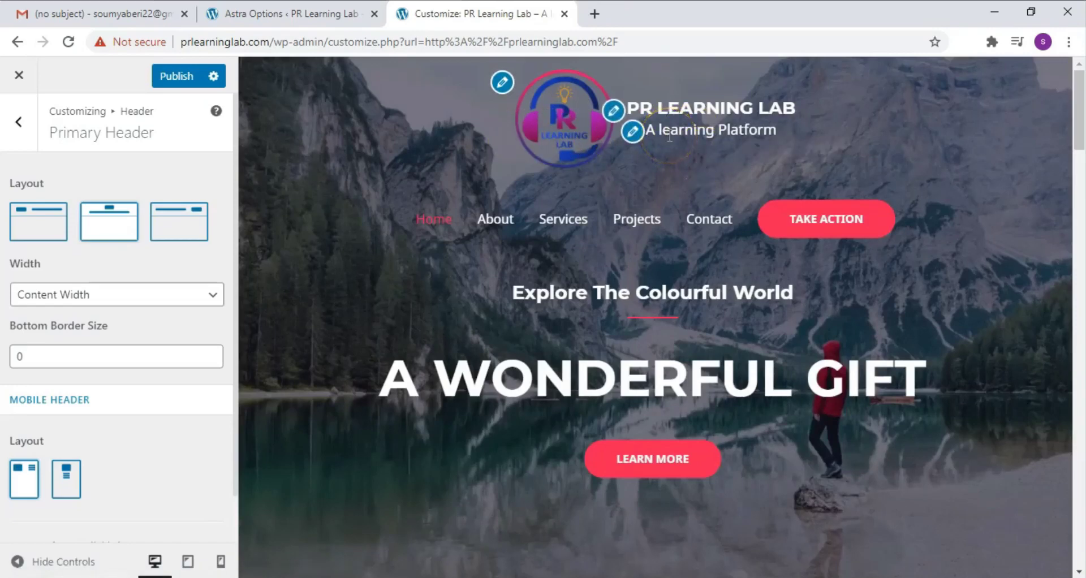
left_click(25, 222)
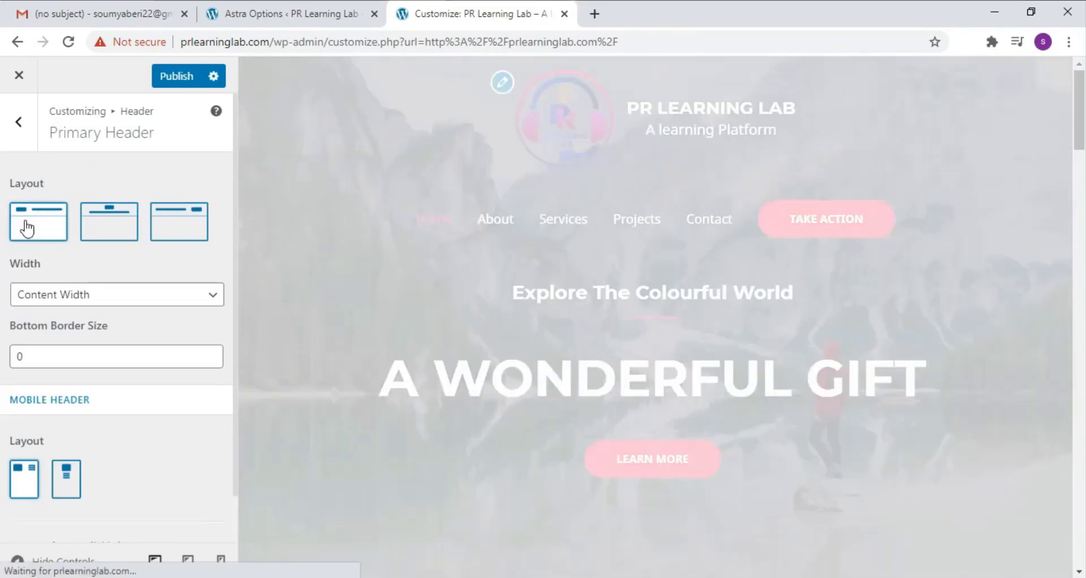
left_click(27, 214)
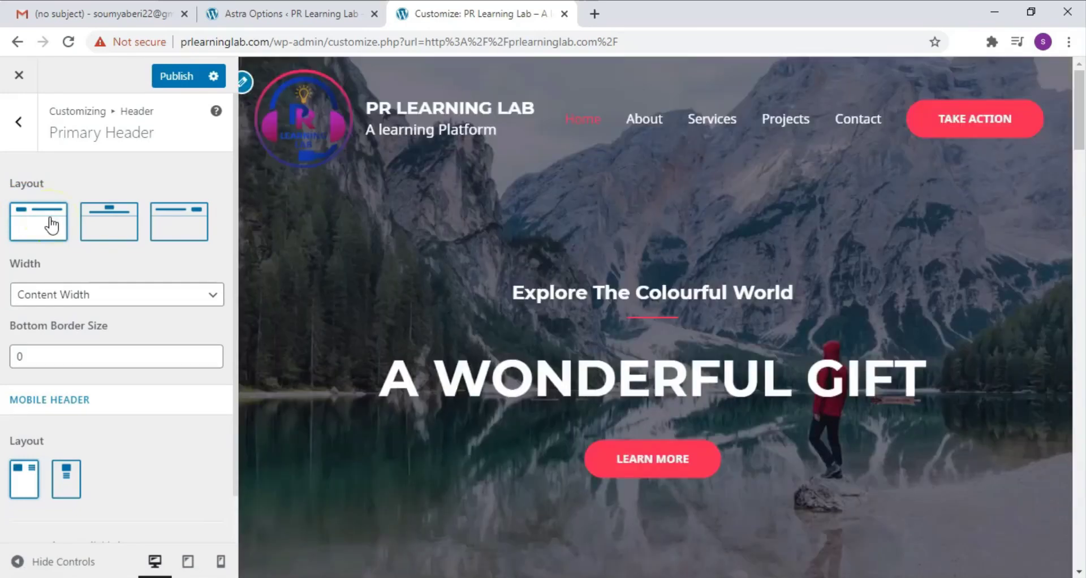
left_click(19, 120)
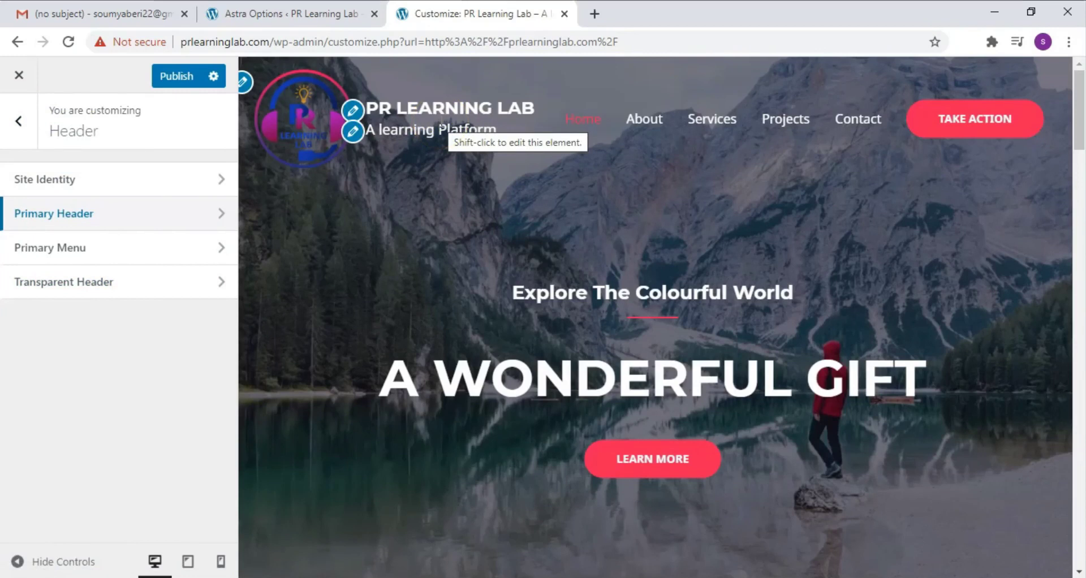
- Set the transparent header's background overlay color to near-black #0a0a0a
left_click(158, 278)
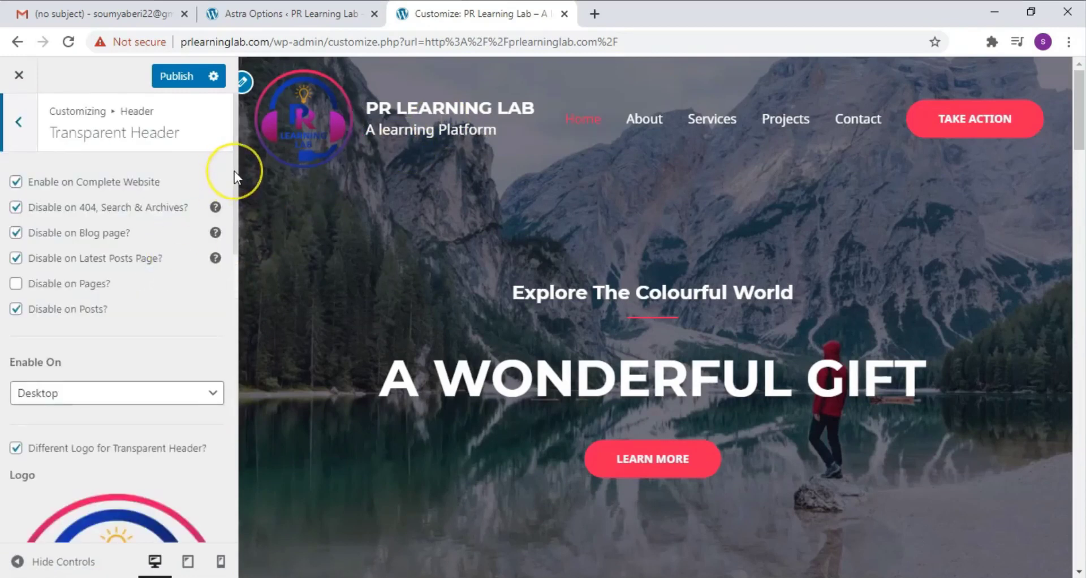
left_click_drag(234, 171, 229, 237)
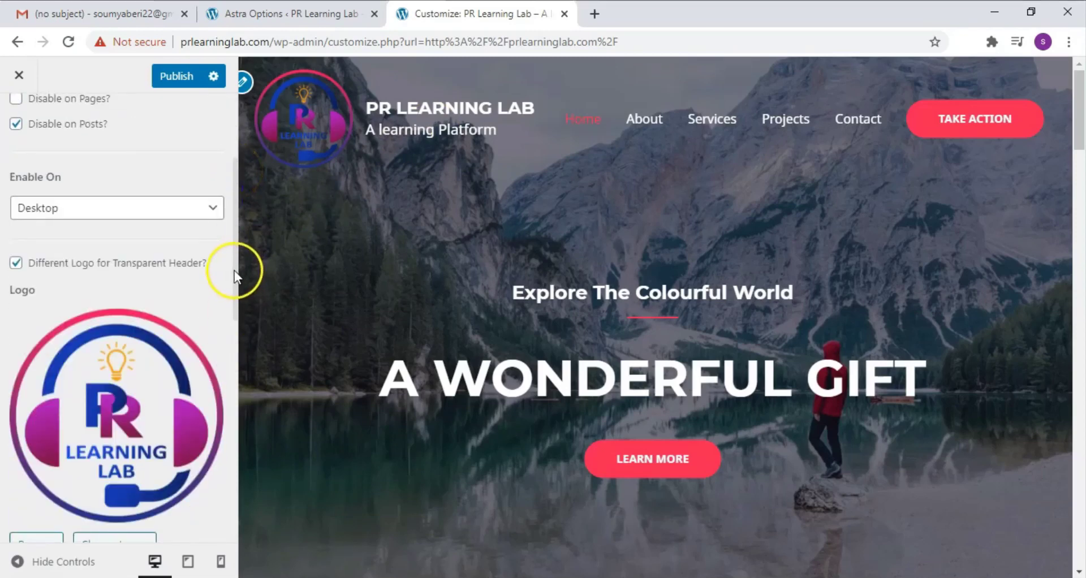
left_click_drag(236, 274, 225, 450)
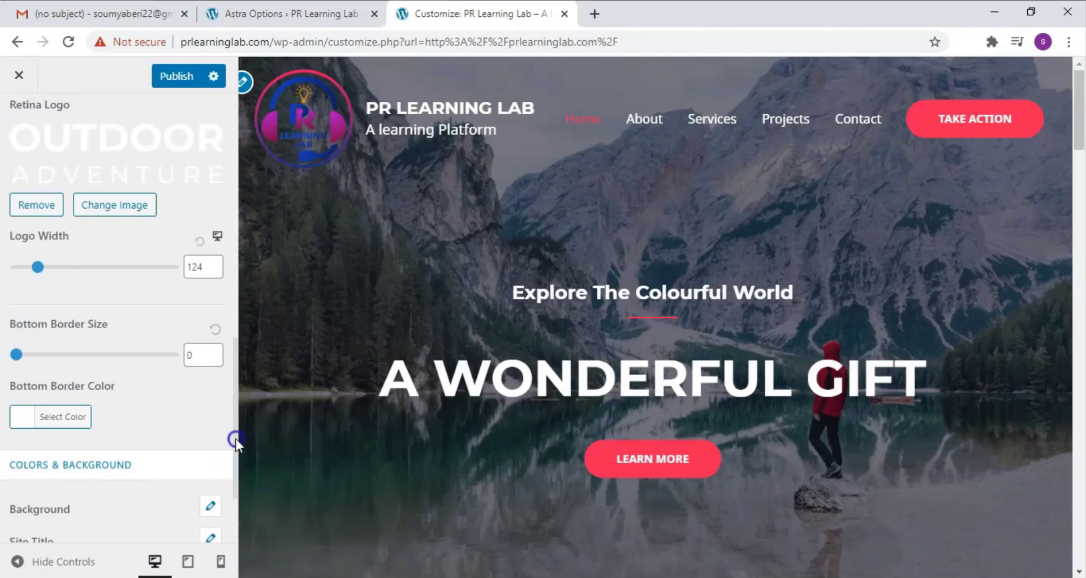
left_click_drag(236, 439, 235, 492)
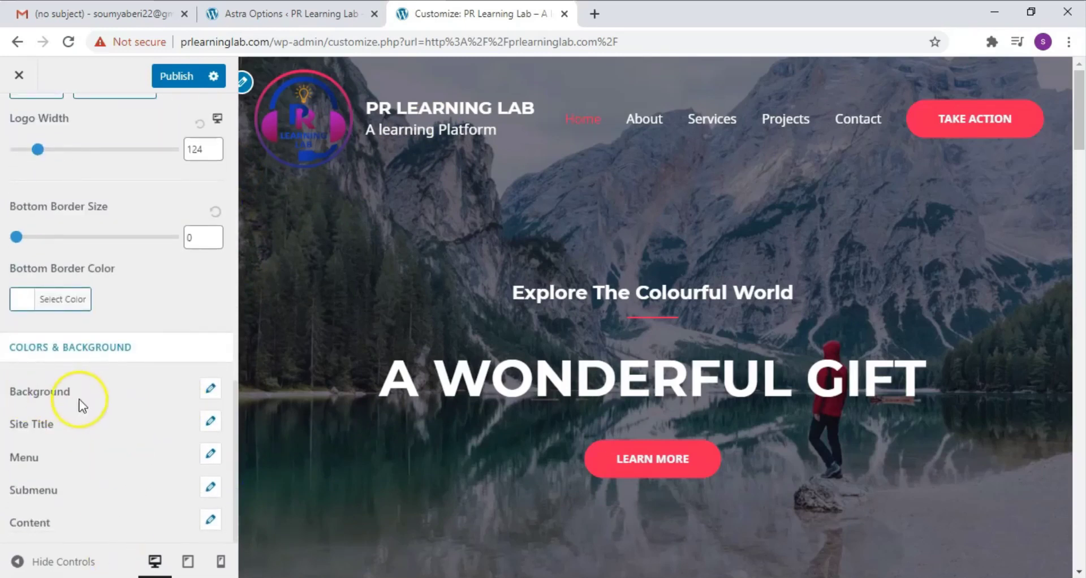
left_click(213, 389)
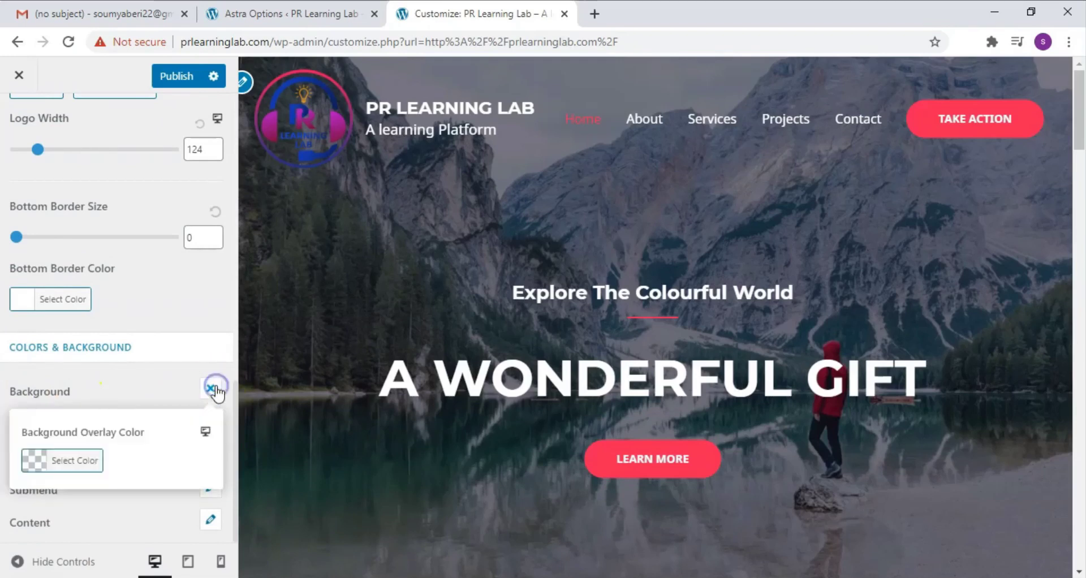
left_click(40, 467)
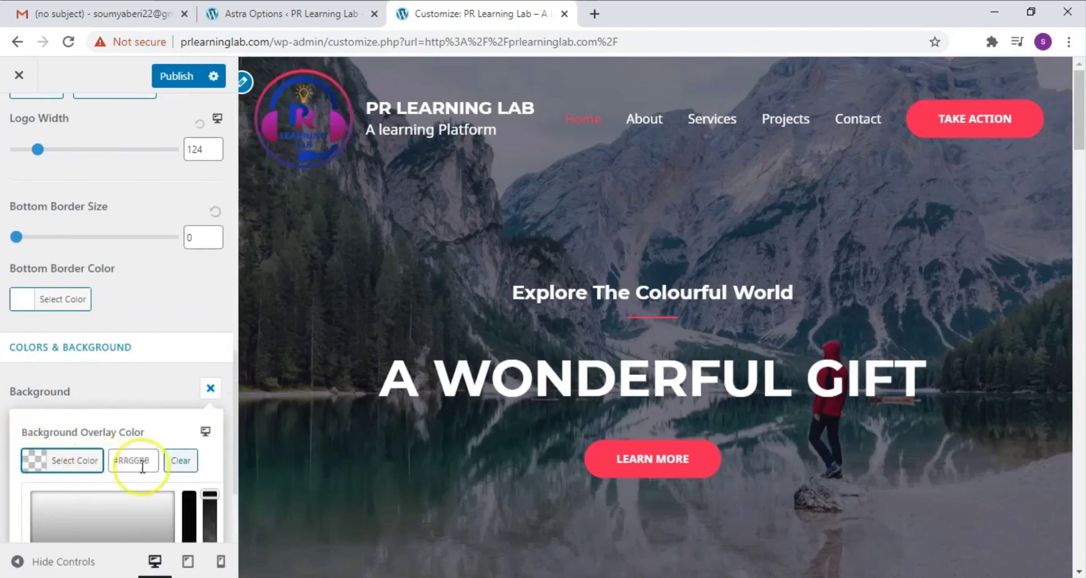
left_click_drag(235, 389, 236, 467)
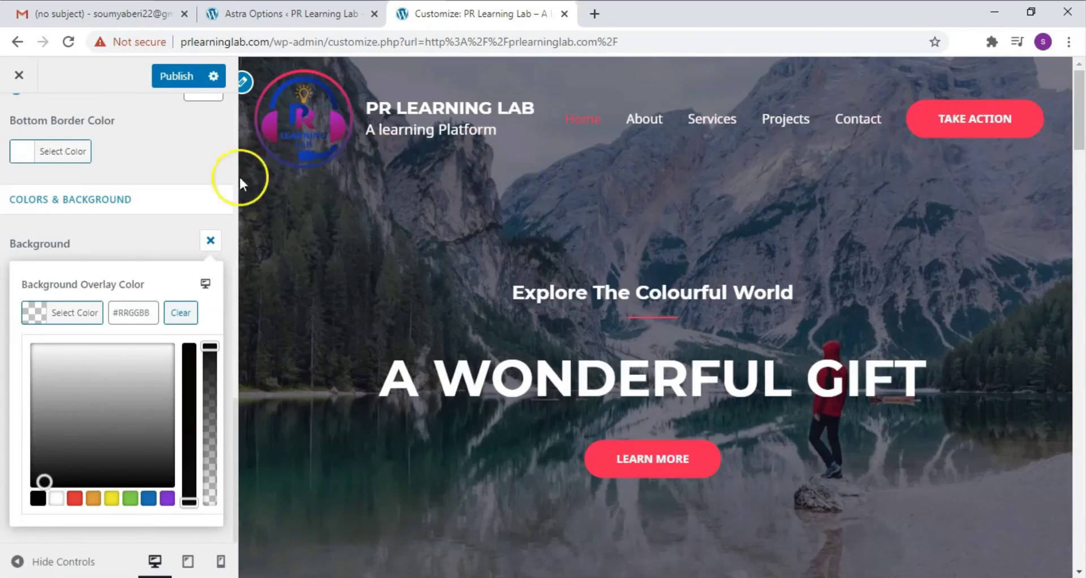
left_click(32, 481)
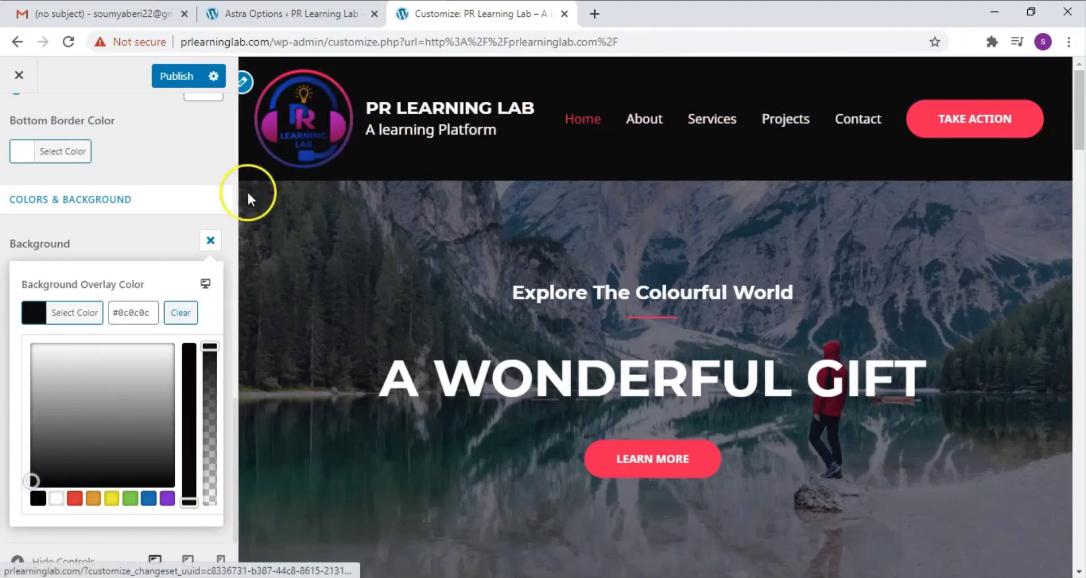
mouse_move(34, 474)
left_mouse_down()
mouse_move(48, 452)
mouse_move(68, 459)
mouse_move(71, 470)
mouse_move(31, 482)
left_mouse_up()
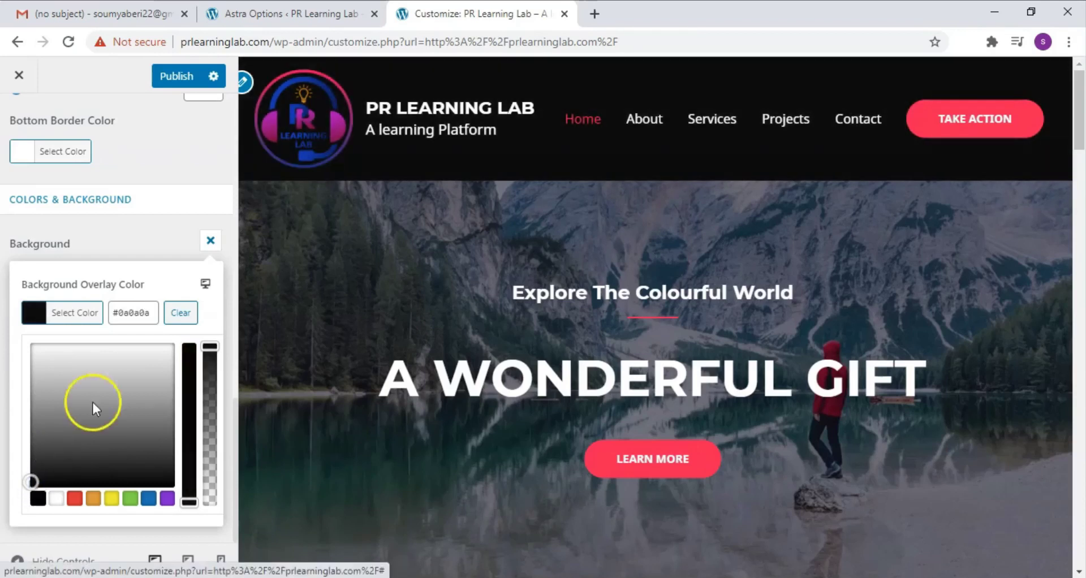
left_click(211, 242)
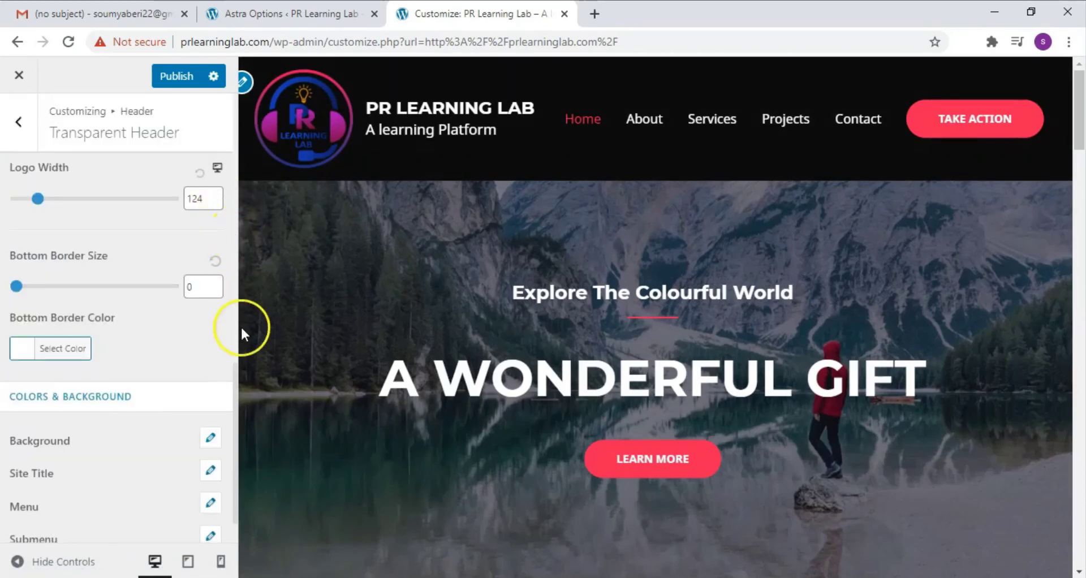
- Try red and green as the transparent header's normal site title color and restore white #ffffff
left_click_drag(236, 369, 237, 398)
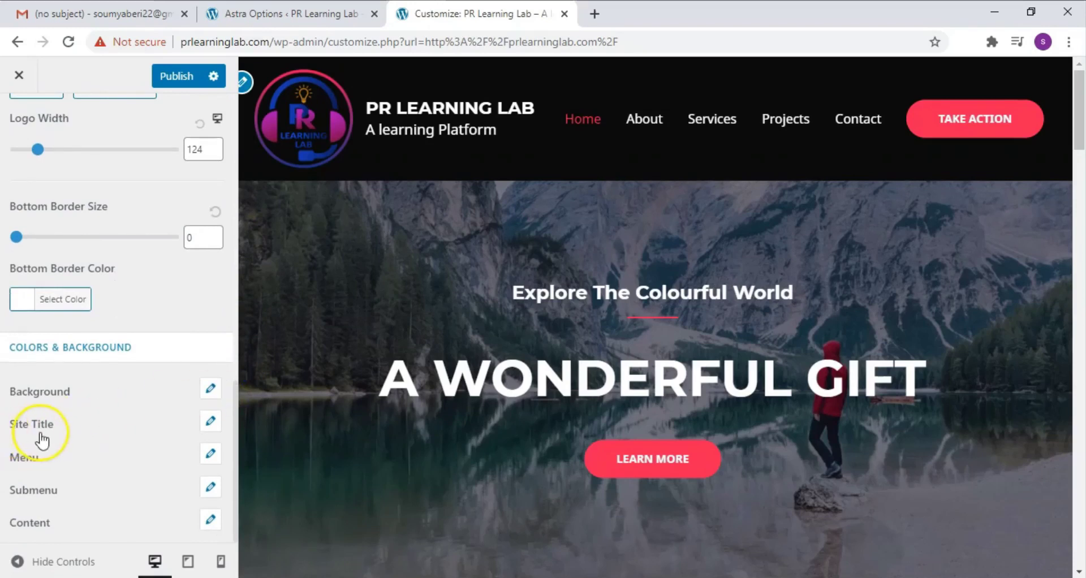
left_click(210, 422)
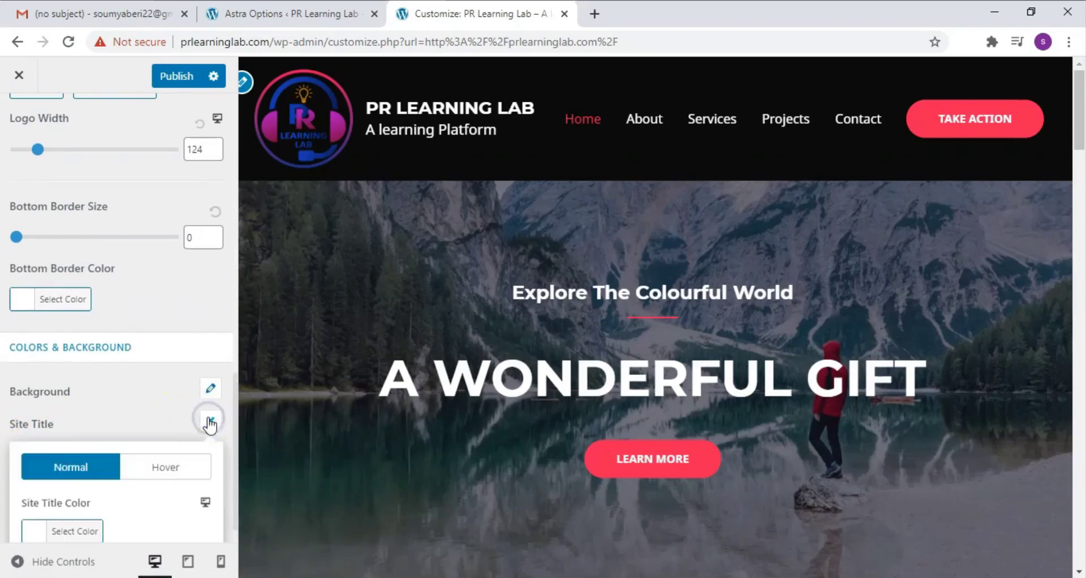
left_click_drag(235, 386, 236, 436)
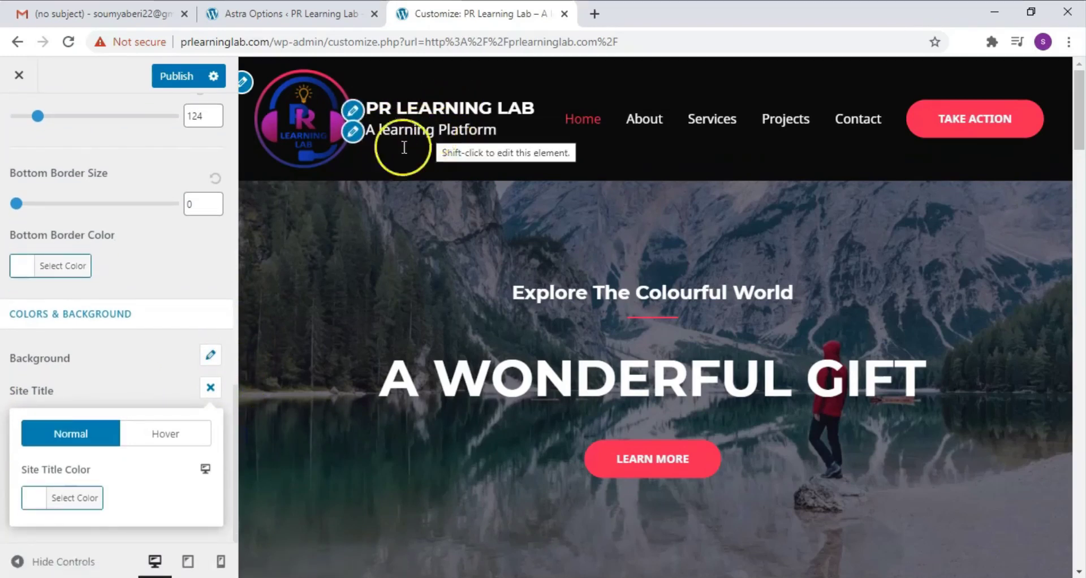
left_click(37, 501)
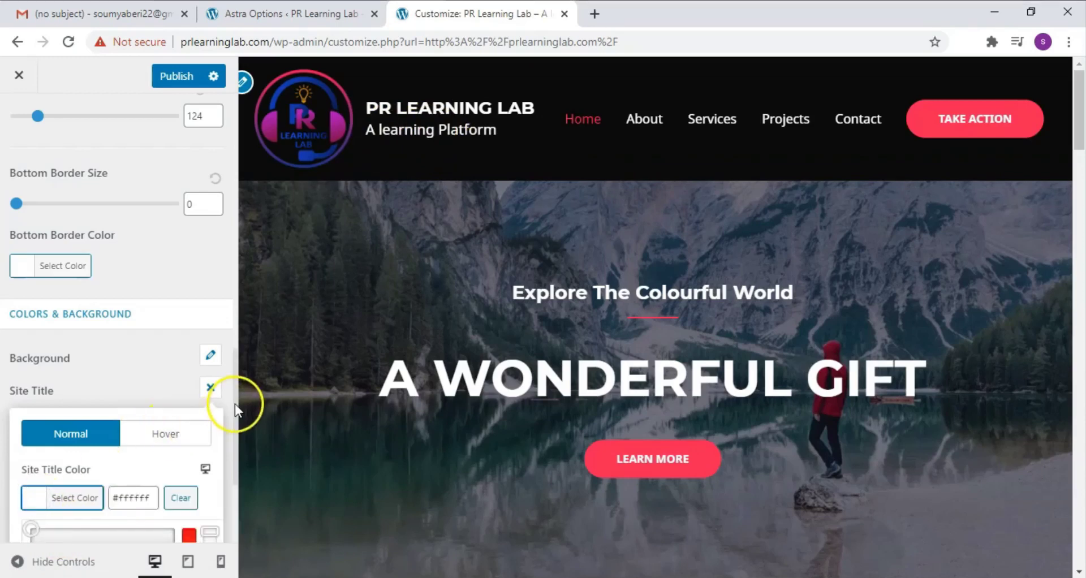
left_click_drag(236, 404, 234, 476)
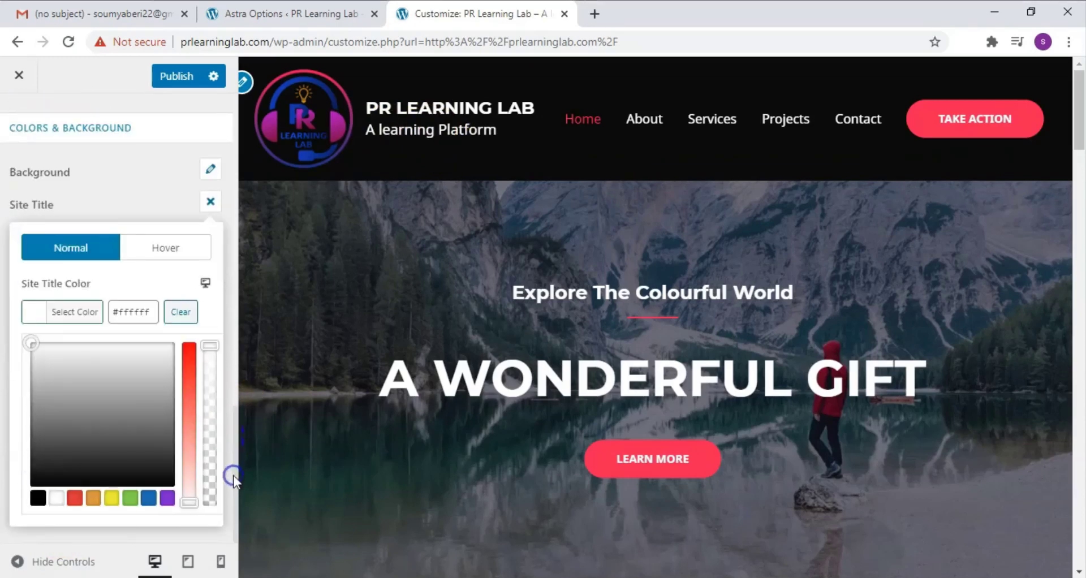
left_click(191, 354)
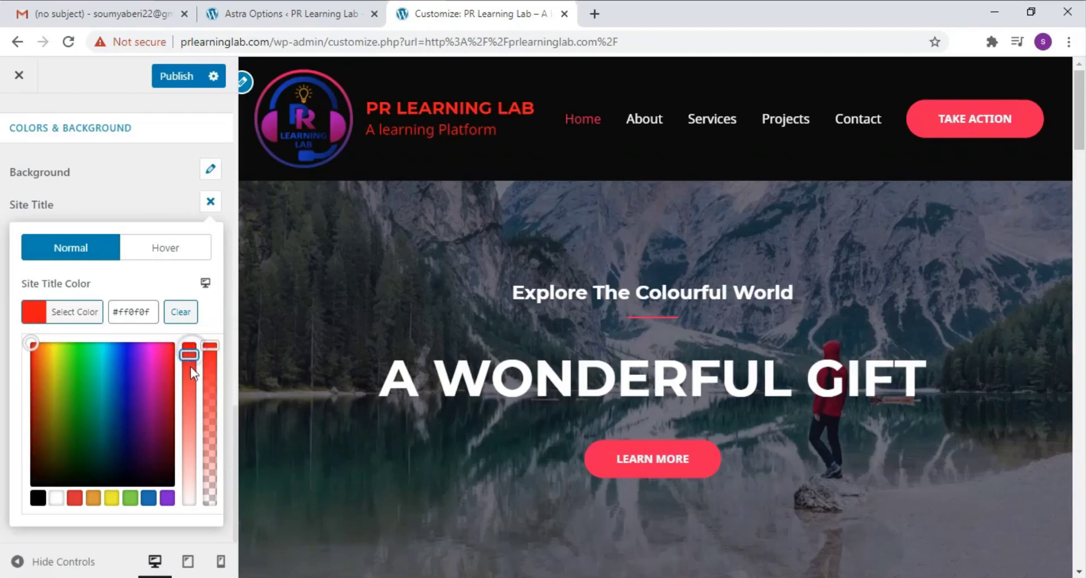
left_click(190, 354)
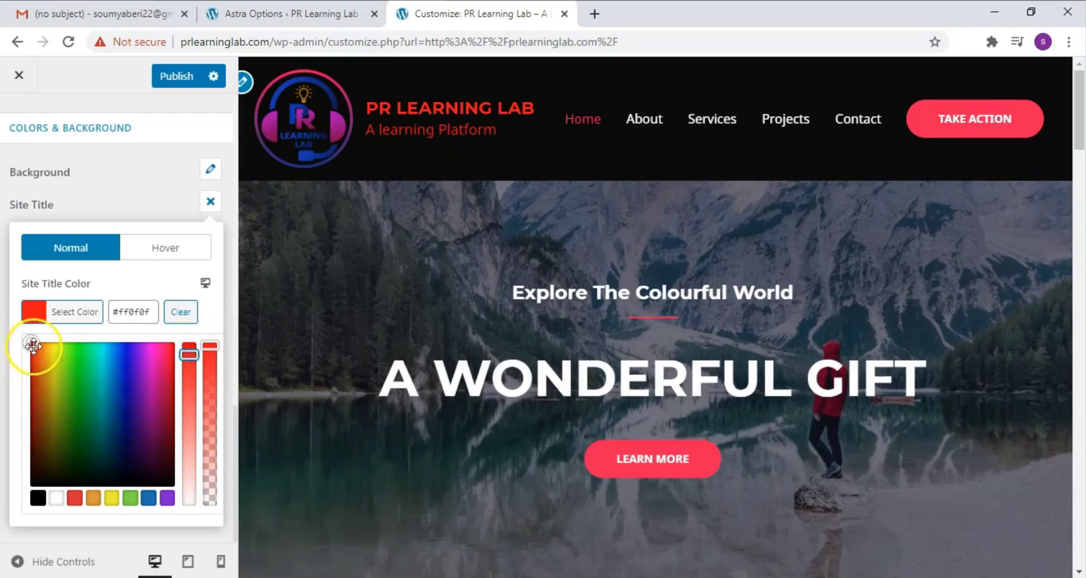
left_click(92, 389)
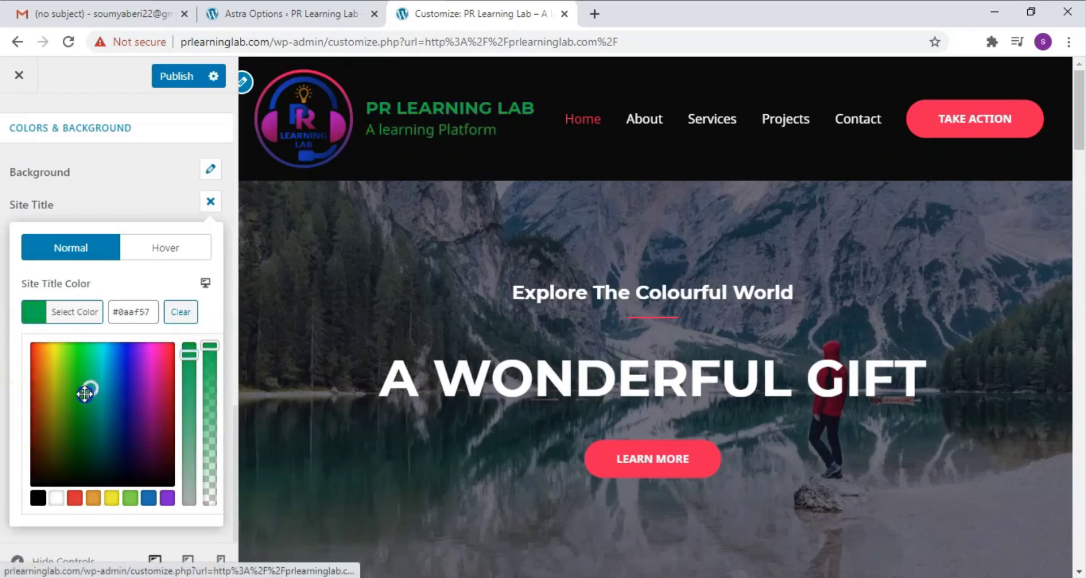
mouse_move(85, 394)
left_mouse_down()
mouse_move(75, 390)
mouse_move(113, 382)
mouse_move(74, 394)
mouse_move(83, 402)
left_mouse_up()
left_click(65, 498)
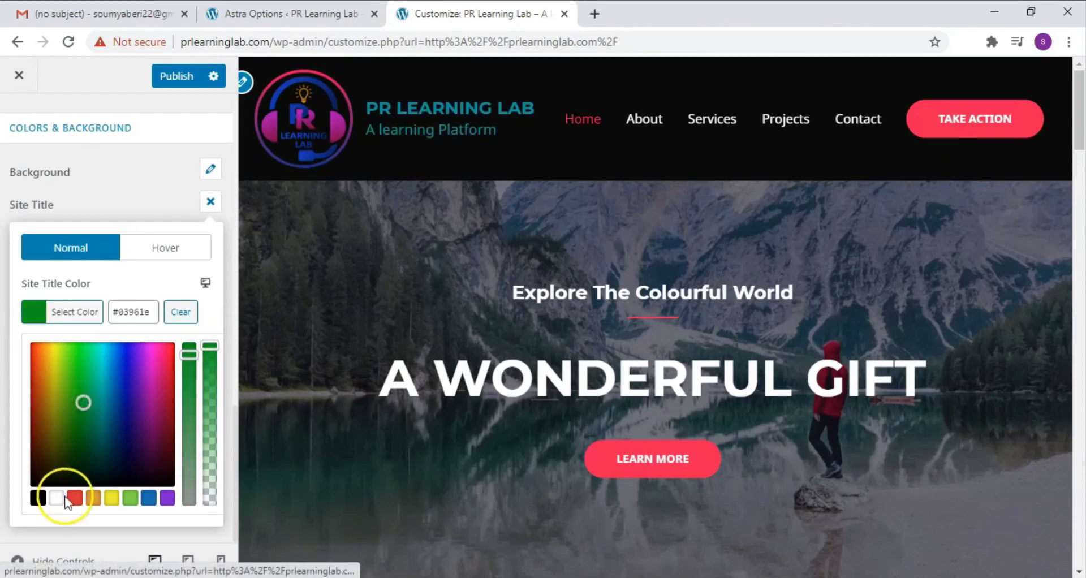
left_click(65, 498)
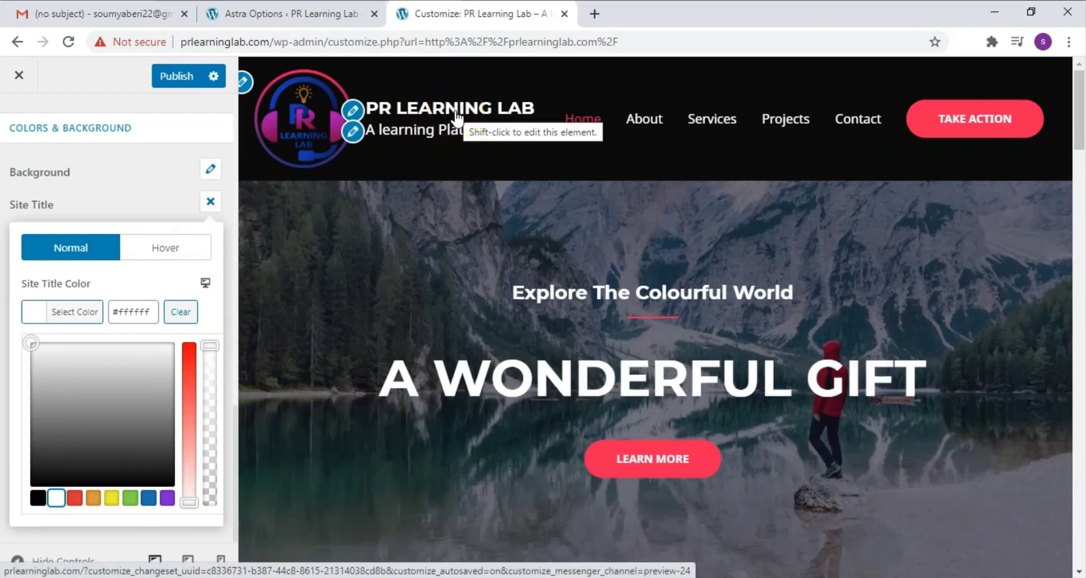
- Set the transparent header's site title hover color to yellow #d6c831
left_click(179, 244)
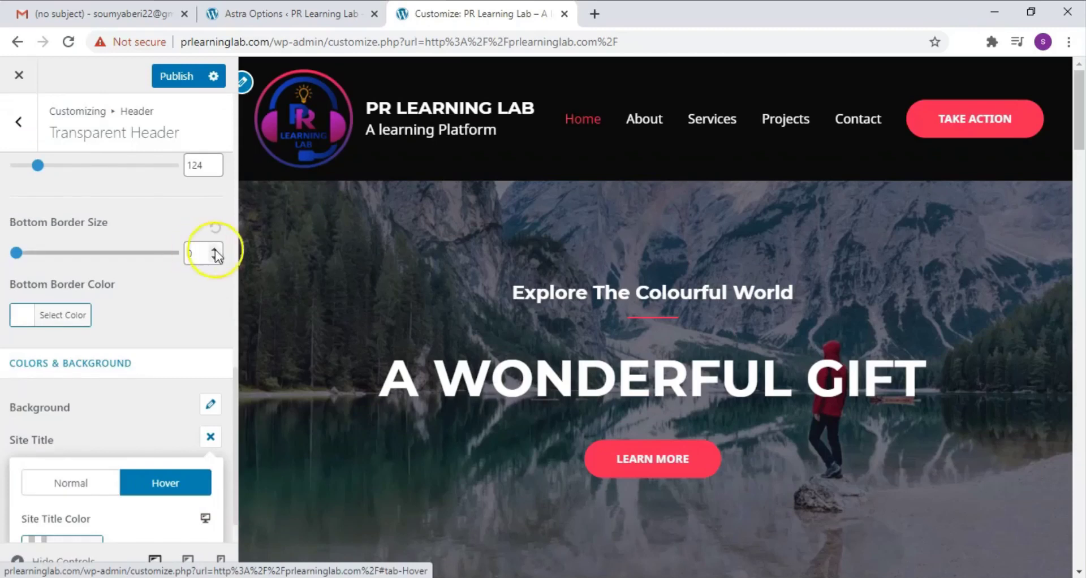
left_click_drag(236, 382, 233, 436)
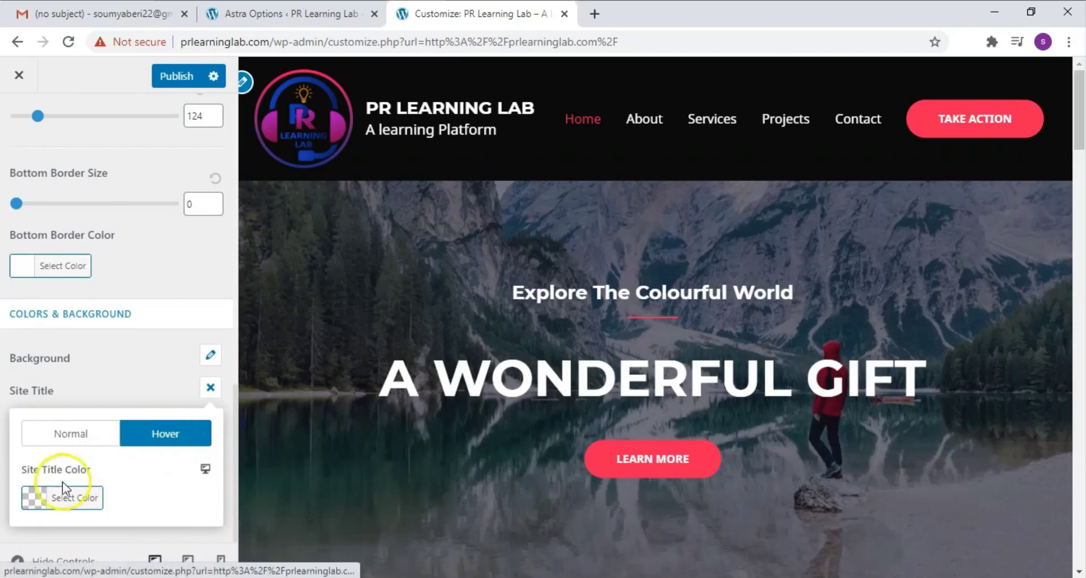
left_click(43, 500)
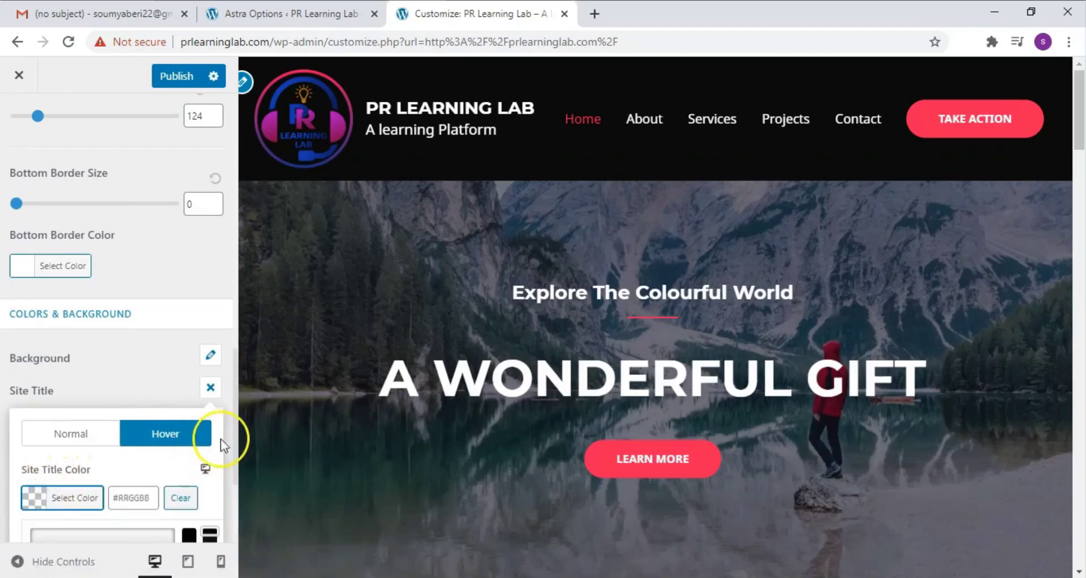
left_click_drag(236, 434, 234, 501)
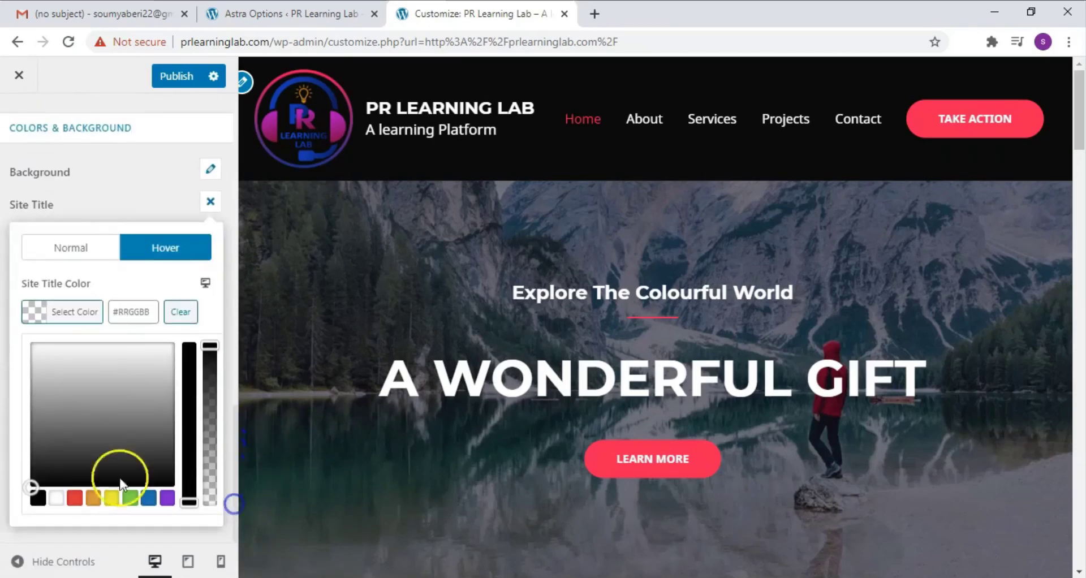
left_click(52, 372)
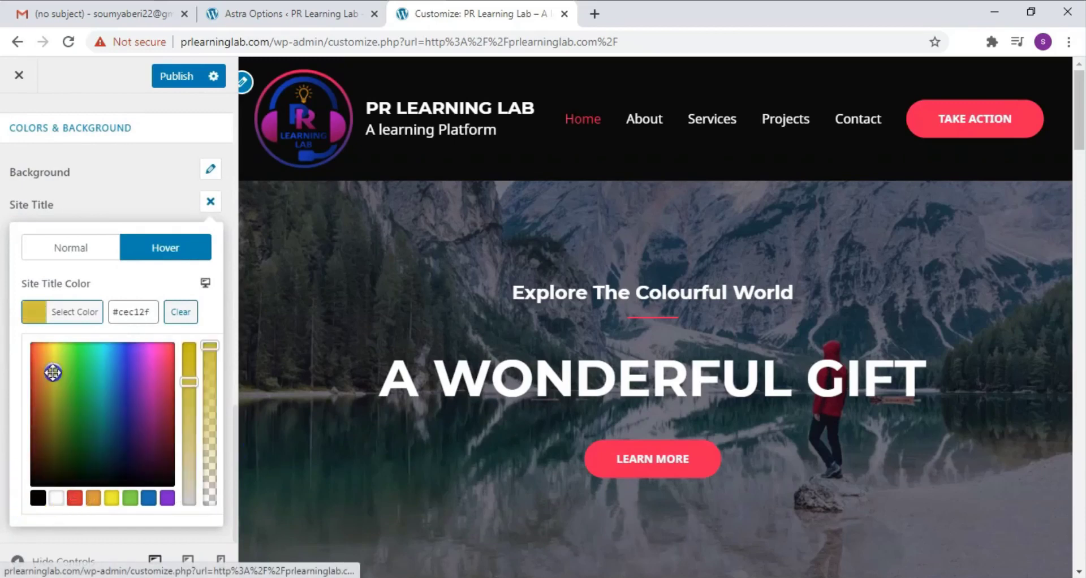
mouse_move(48, 380)
left_mouse_down()
mouse_move(56, 376)
mouse_move(56, 394)
mouse_move(52, 363)
left_mouse_up()
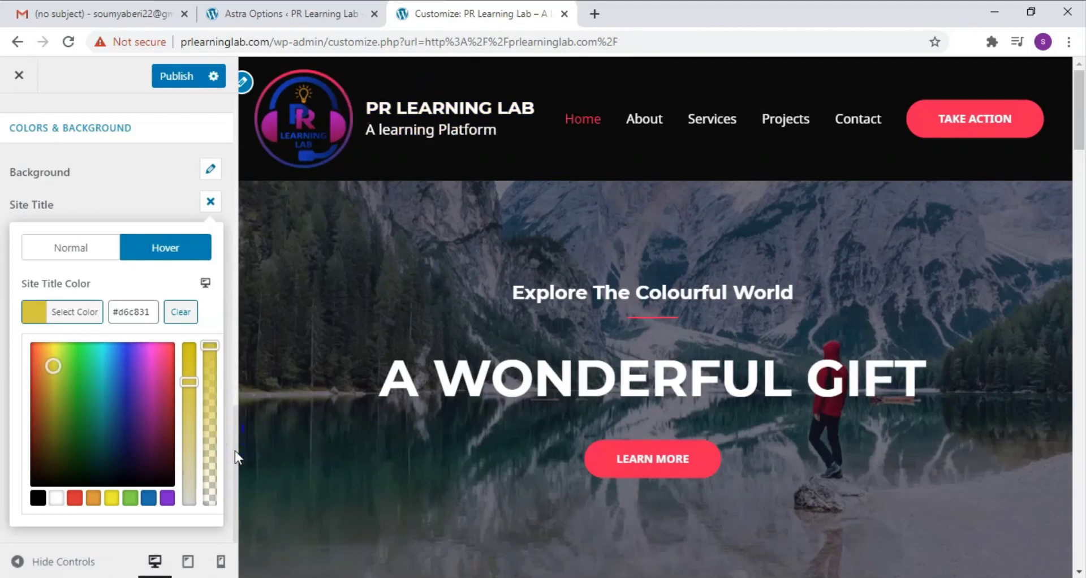
left_click(210, 202)
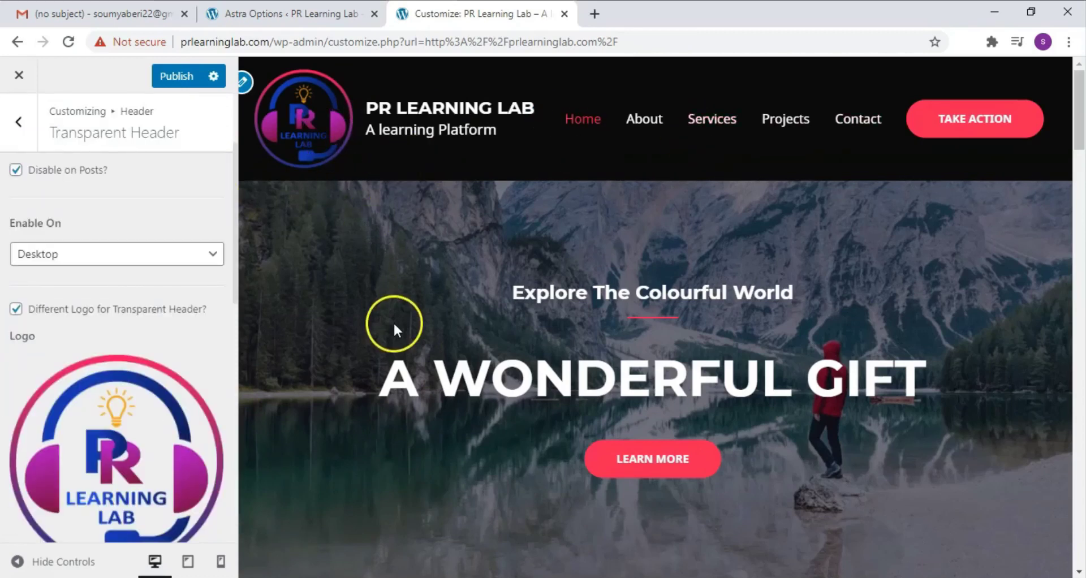
- Publish the header changes and leave the customizer for the live site
left_click(182, 86)
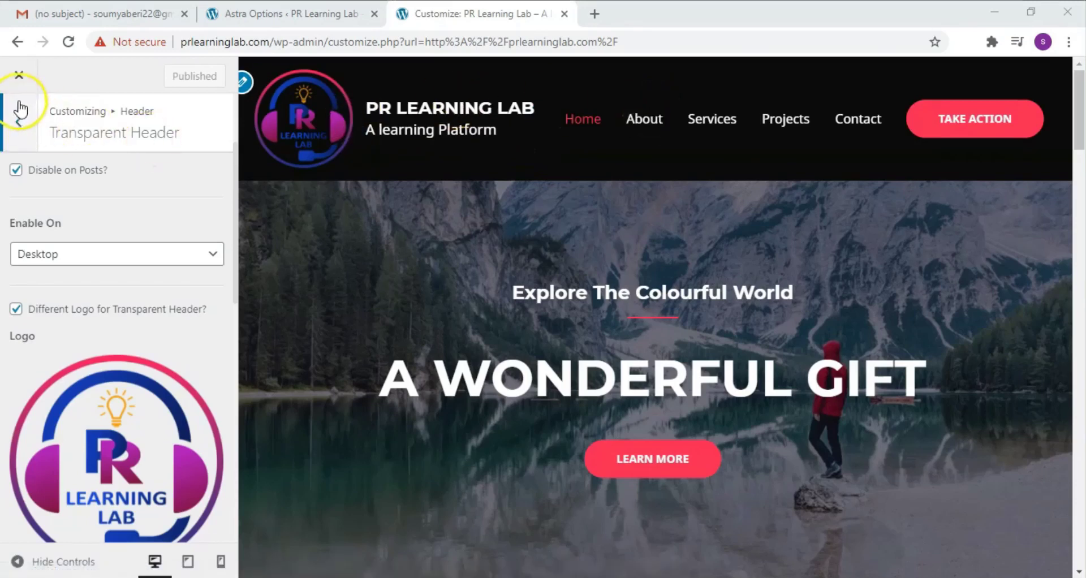
left_click(19, 75)
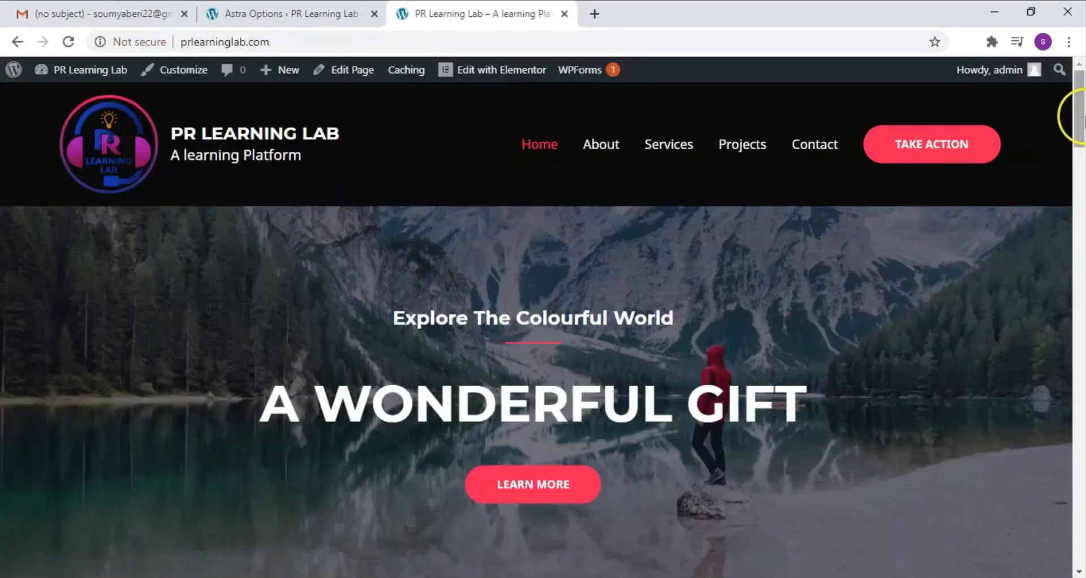
- Review the live home page and open it for editing in Elementor
scroll(778, 116, "down", 5)
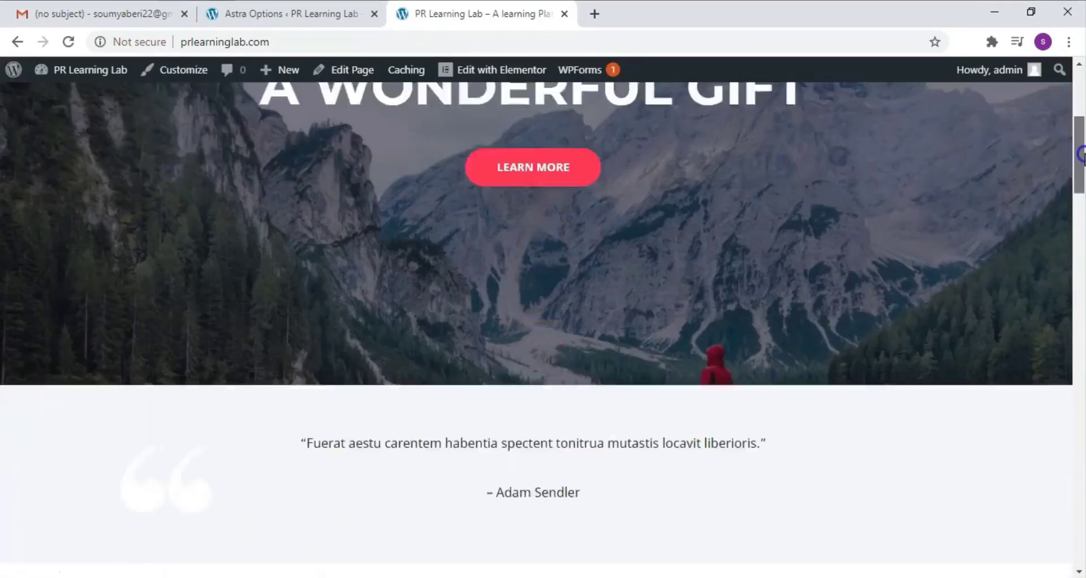
scroll(778, 116, "up", 5)
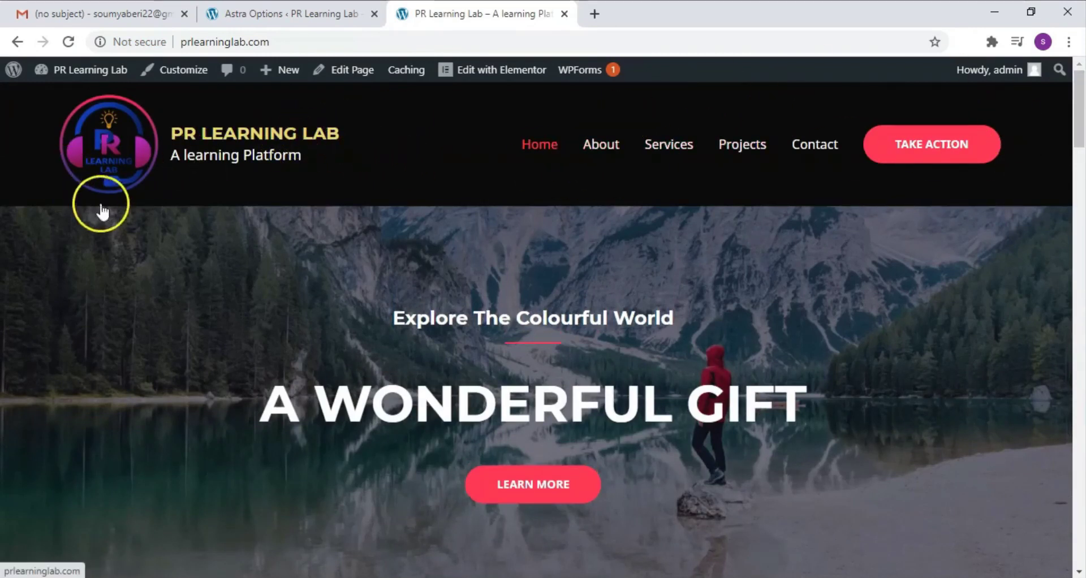
left_click(505, 67)
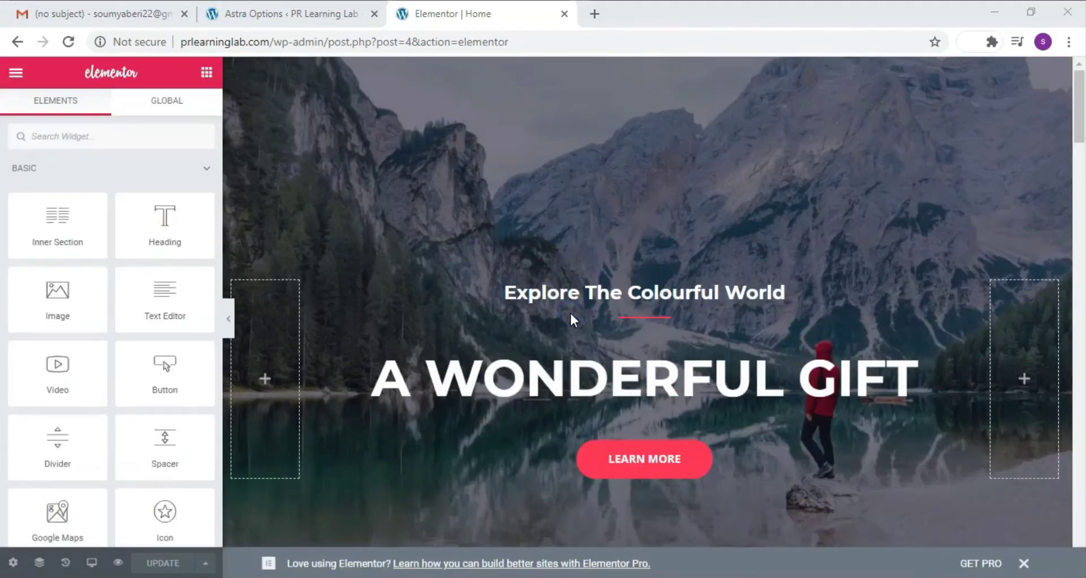
left_click(611, 95)
left_click(330, 159)
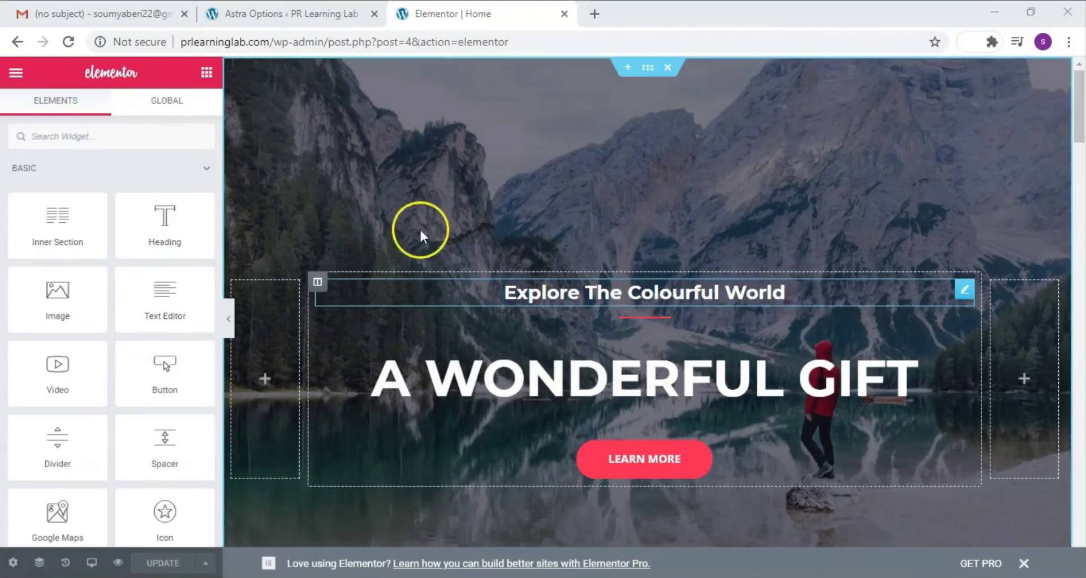
left_click_drag(57, 373, 698, 250)
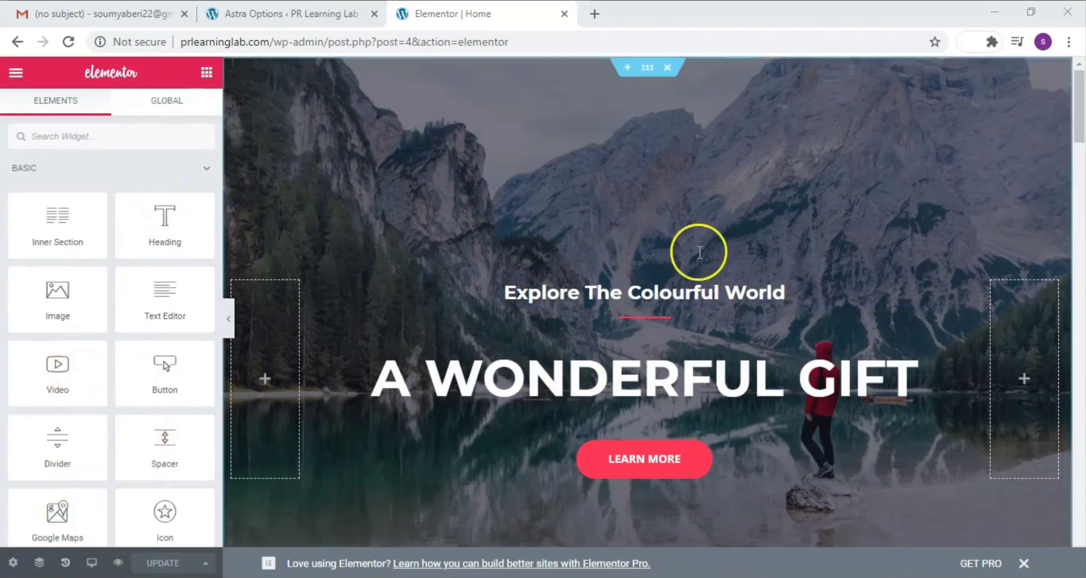
- Replace the small hero heading "Explore The Colourful World" with "Do the learning with..."
left_click(793, 288)
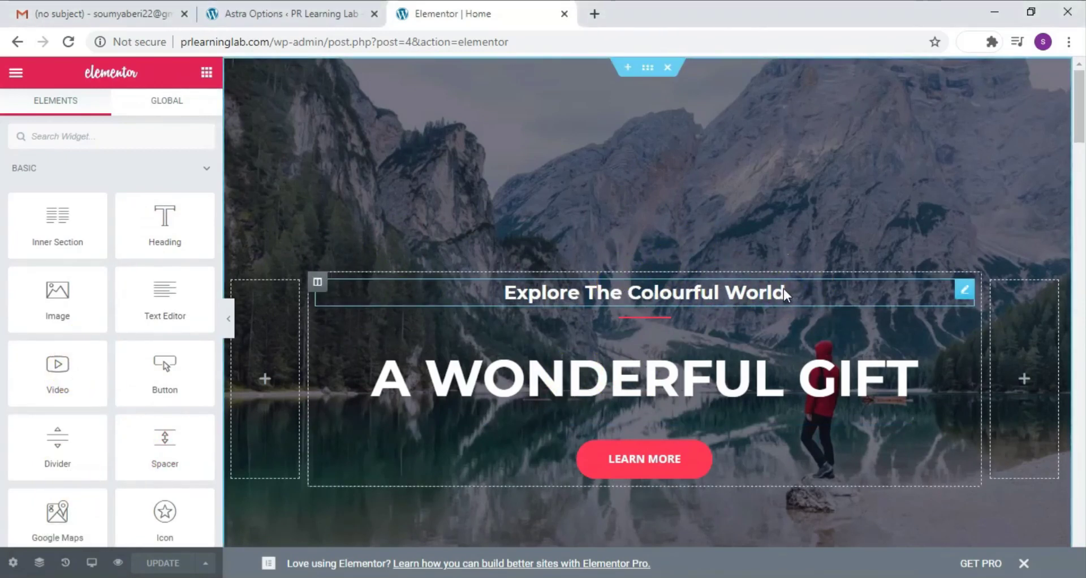
left_click(783, 289)
left_click_drag(786, 292, 490, 307)
key("BackSpace")
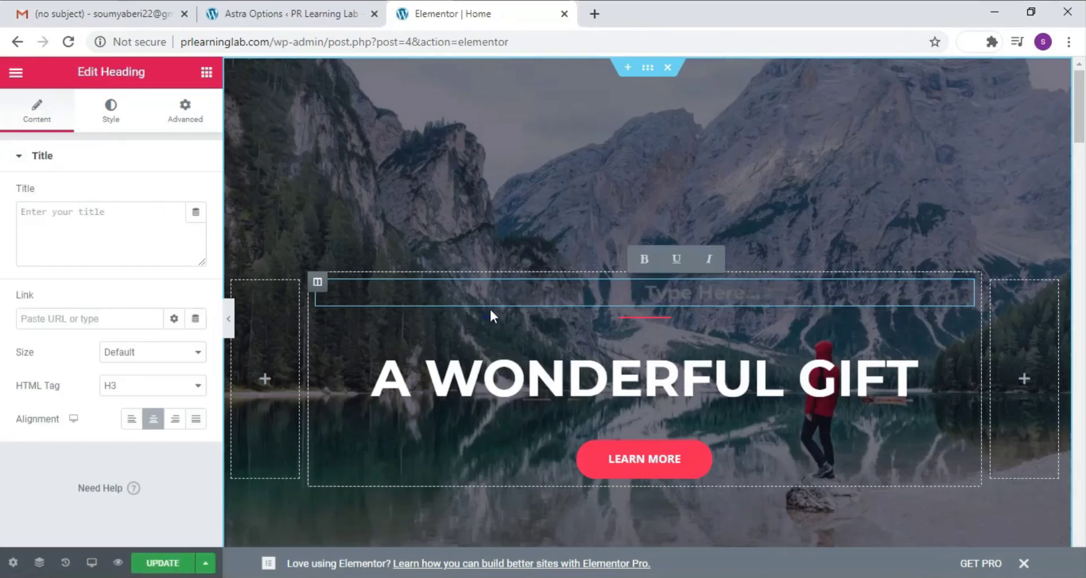
left_click(704, 294)
type("Do t")
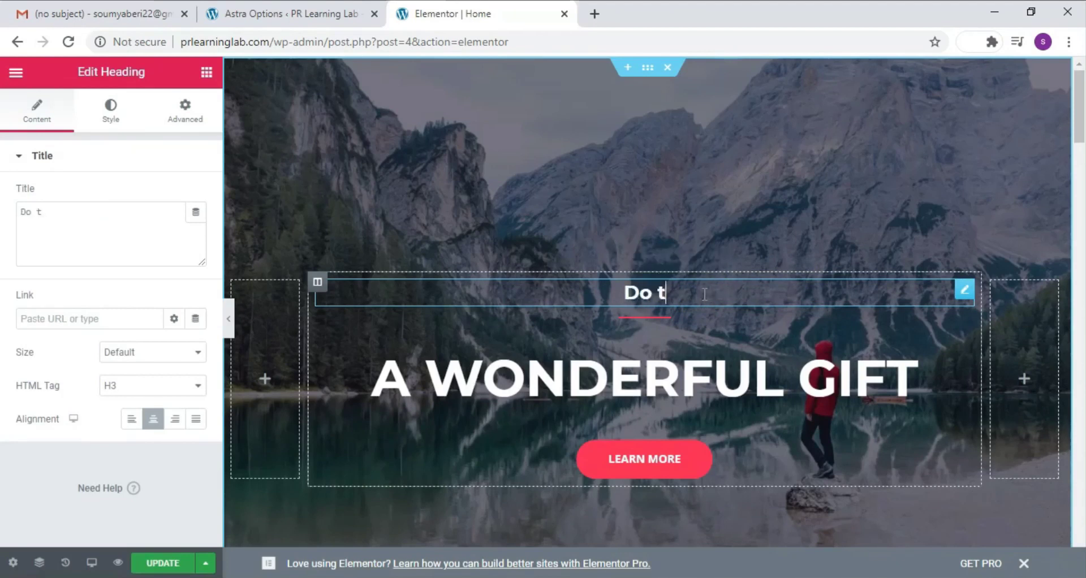
type("he learn")
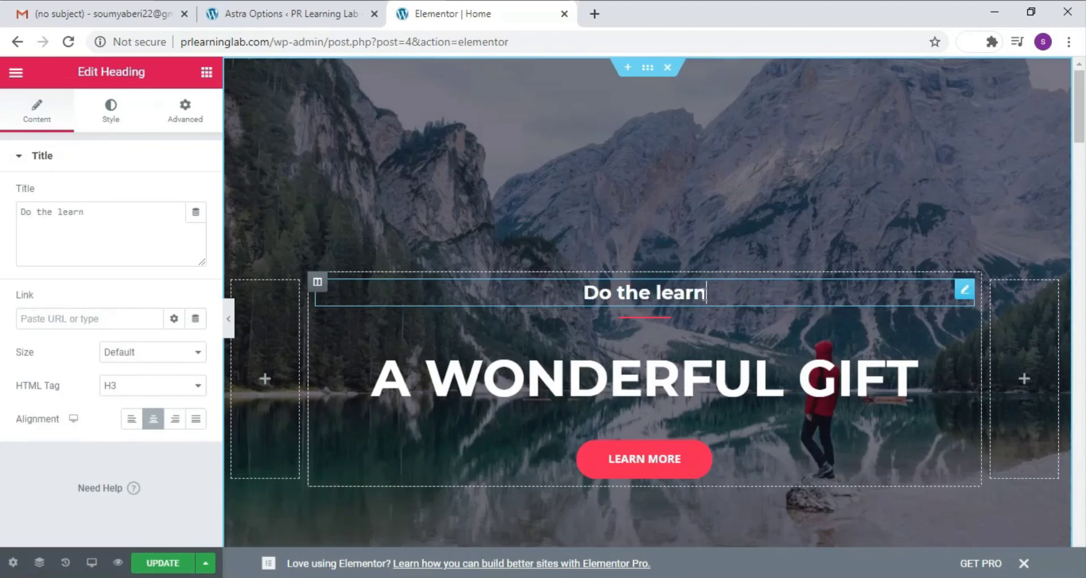
type("ing with...")
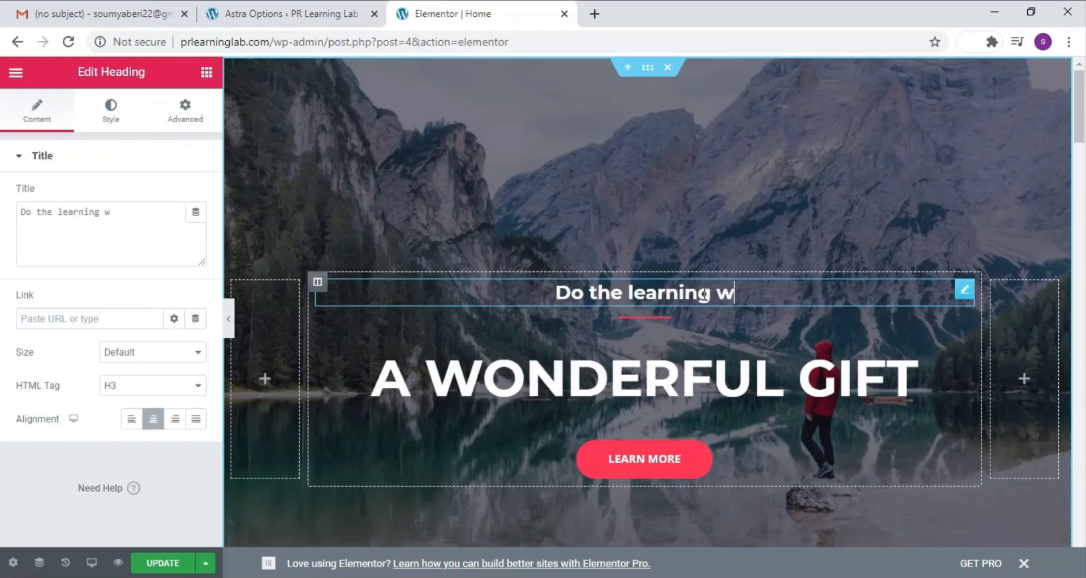
left_click(402, 390)
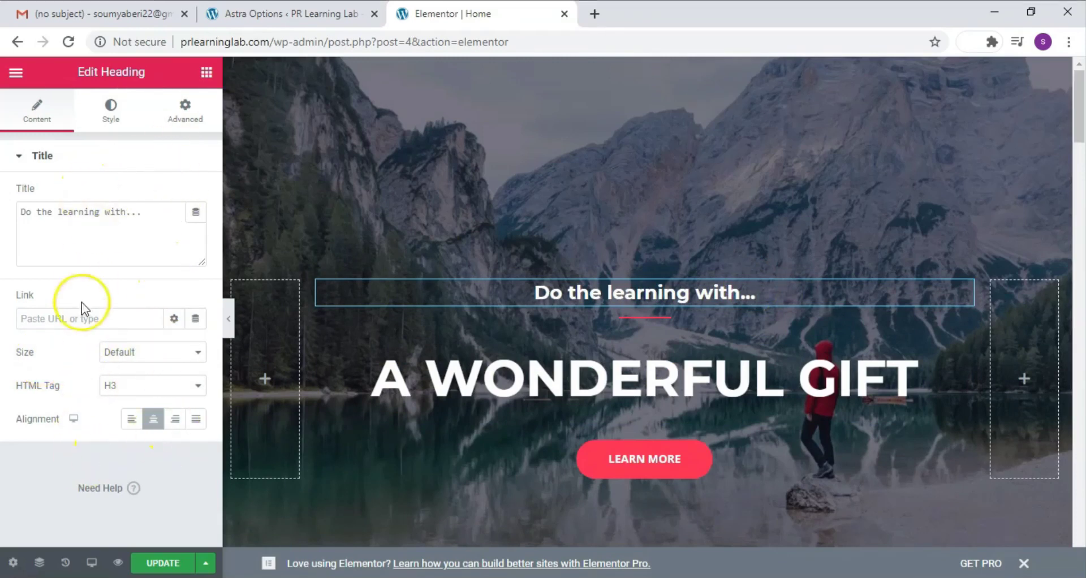
- Try the Medium and XL sizes on the "Do the learning with..." heading and set its size to Large
left_click(196, 356)
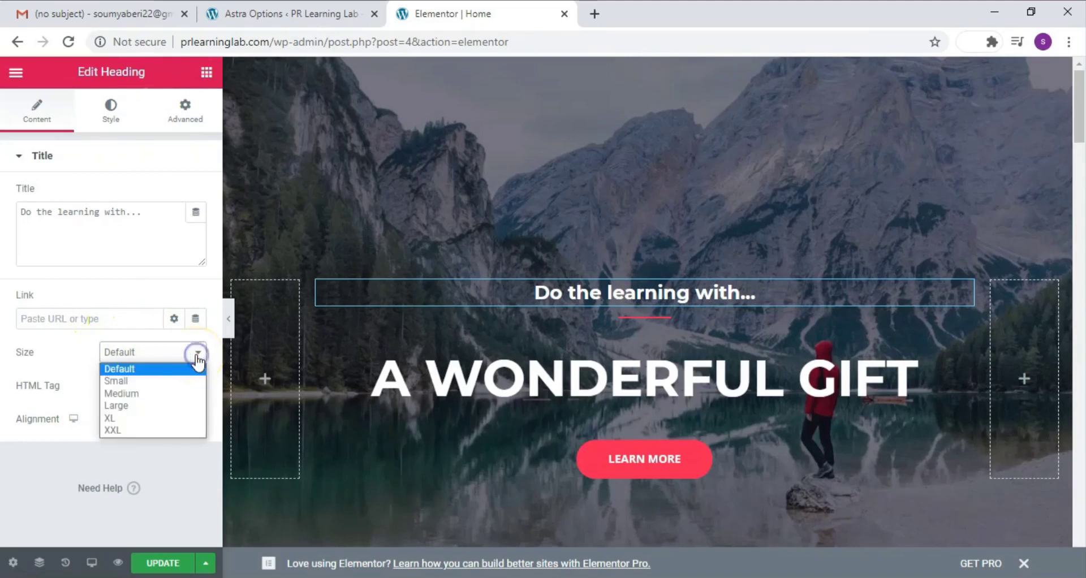
left_click(139, 395)
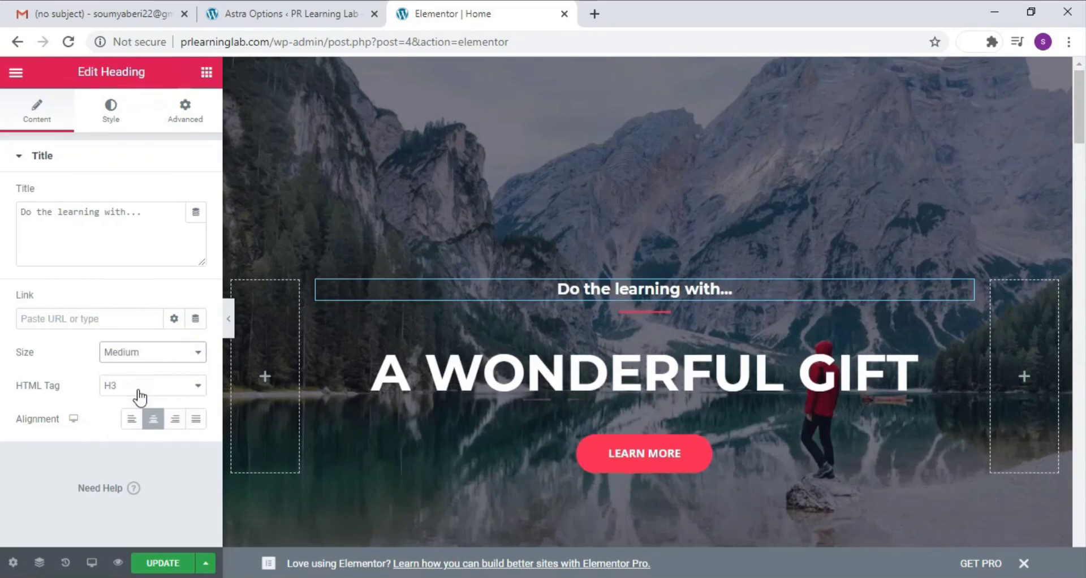
left_click(175, 352)
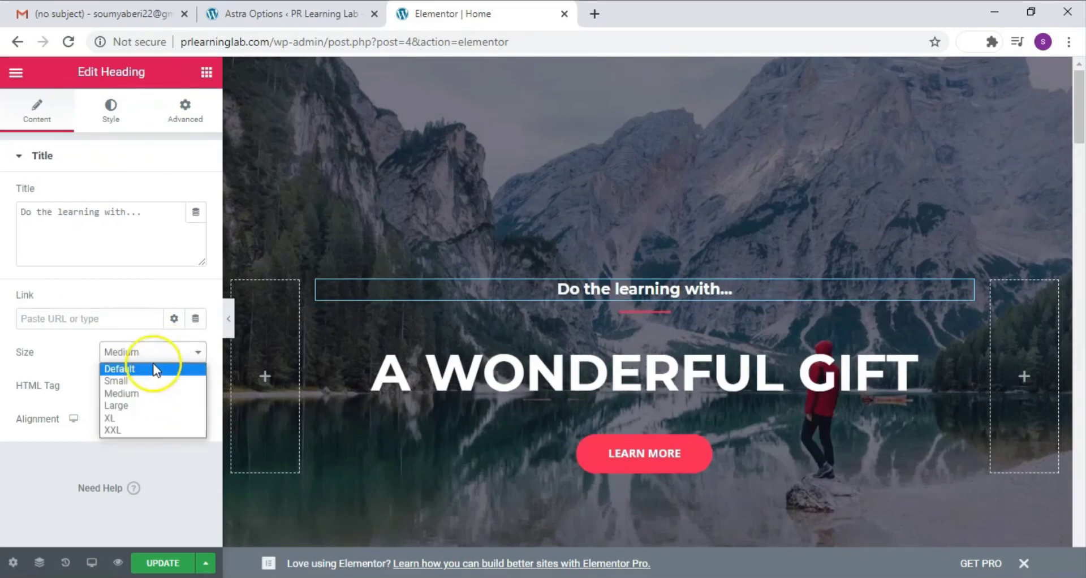
left_click(138, 419)
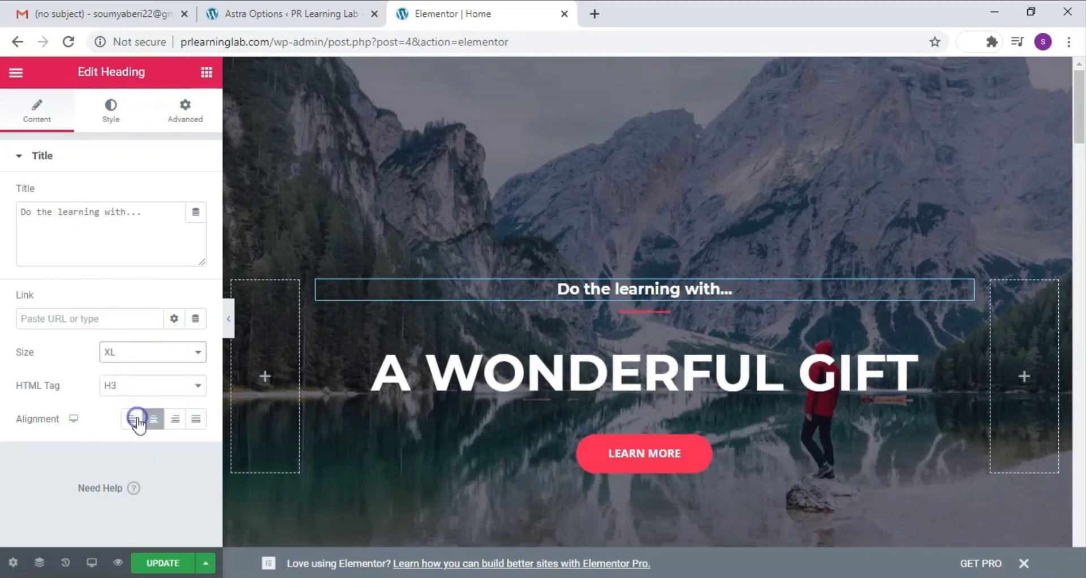
left_click(173, 351)
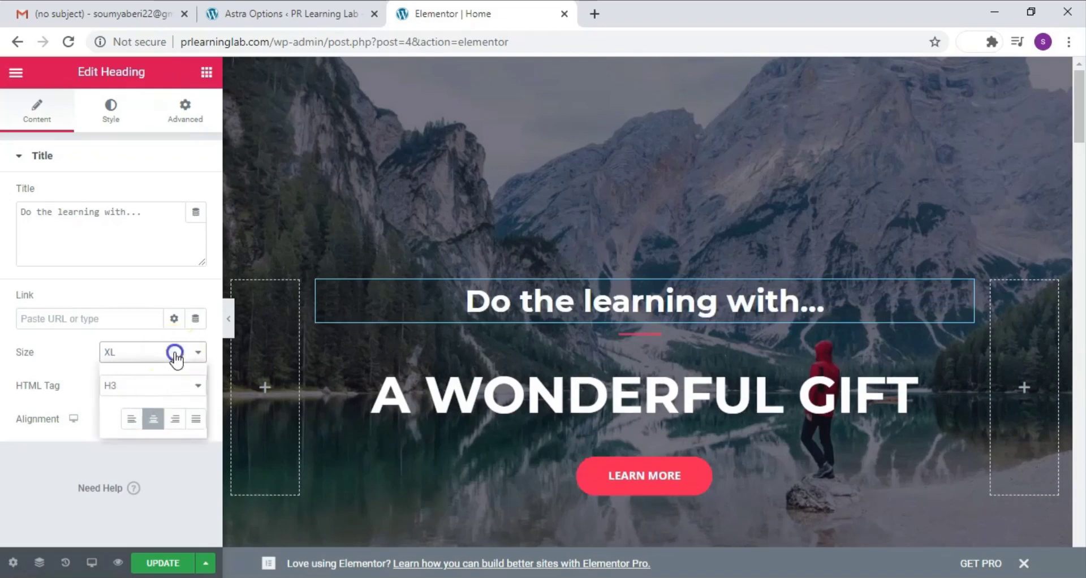
left_click(133, 406)
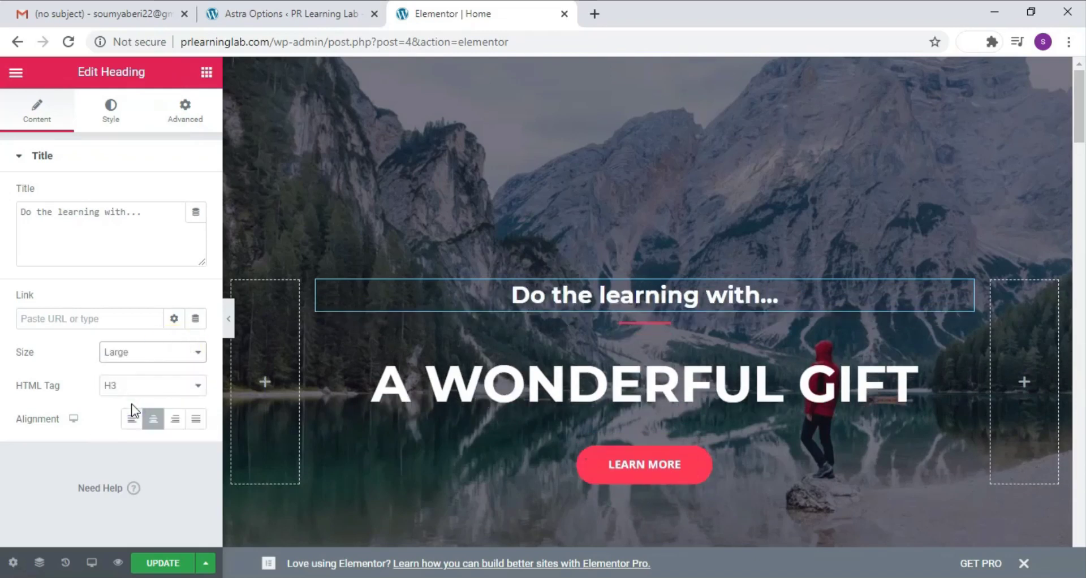
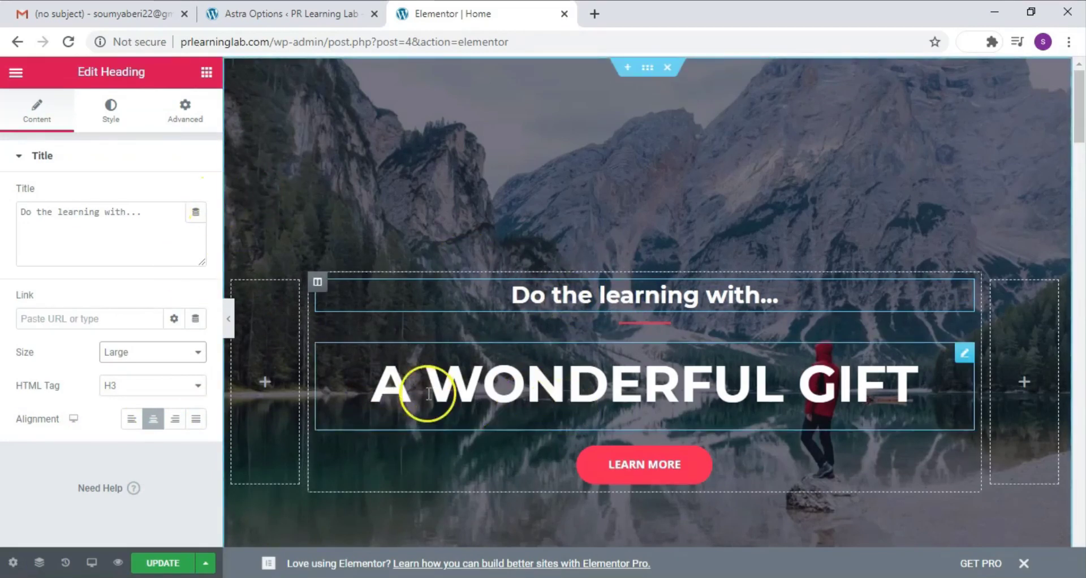
- Replace the main hero heading "A Wonderful Gift" with "PR LEARNING LAB" and keep its size at Default
left_click_drag(375, 387, 360, 413)
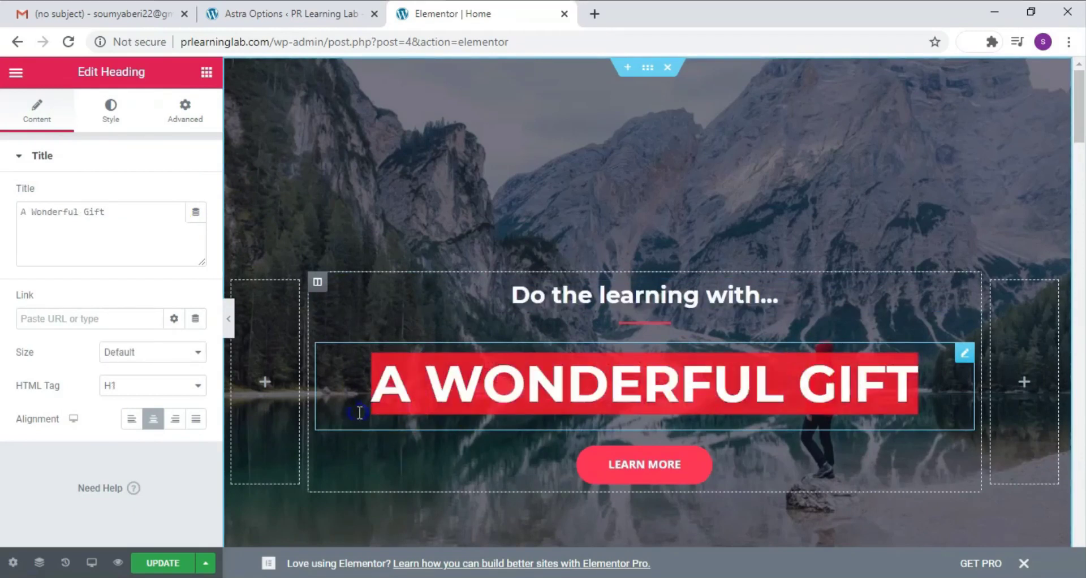
key("BackSpace")
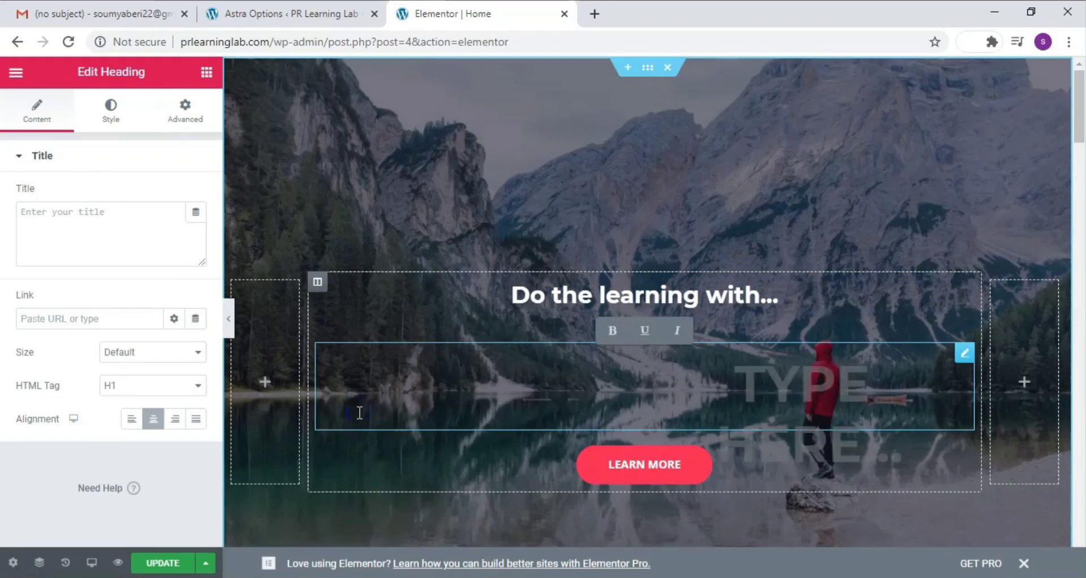
type("PR LE")
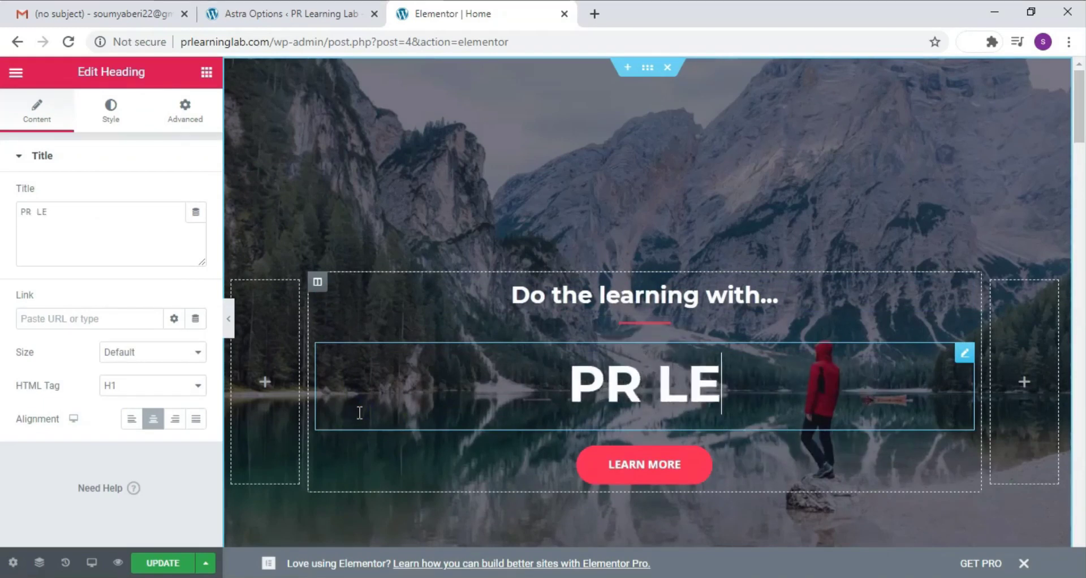
type("ARNING LAB")
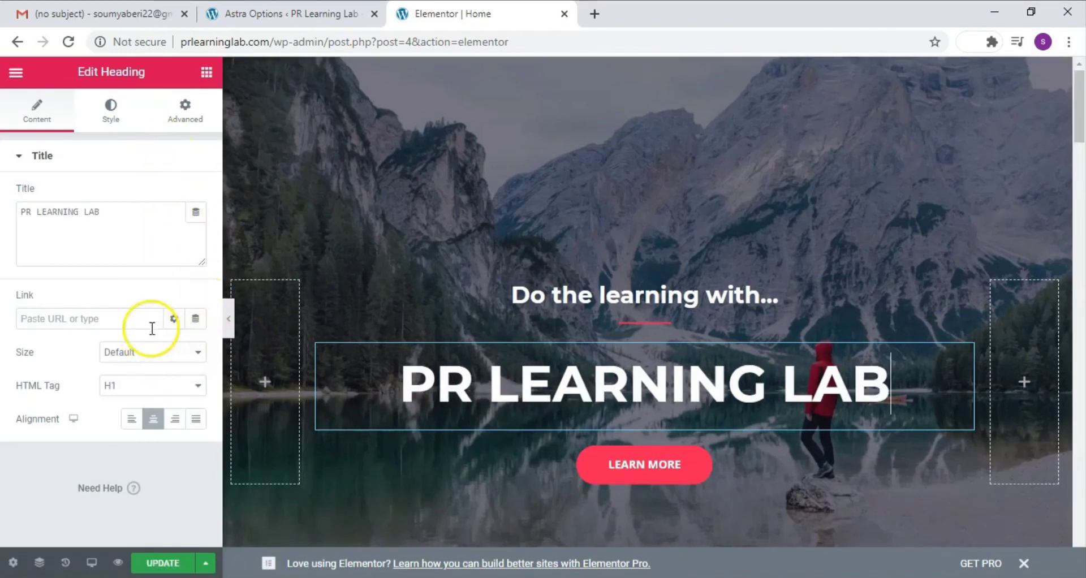
left_click(169, 352)
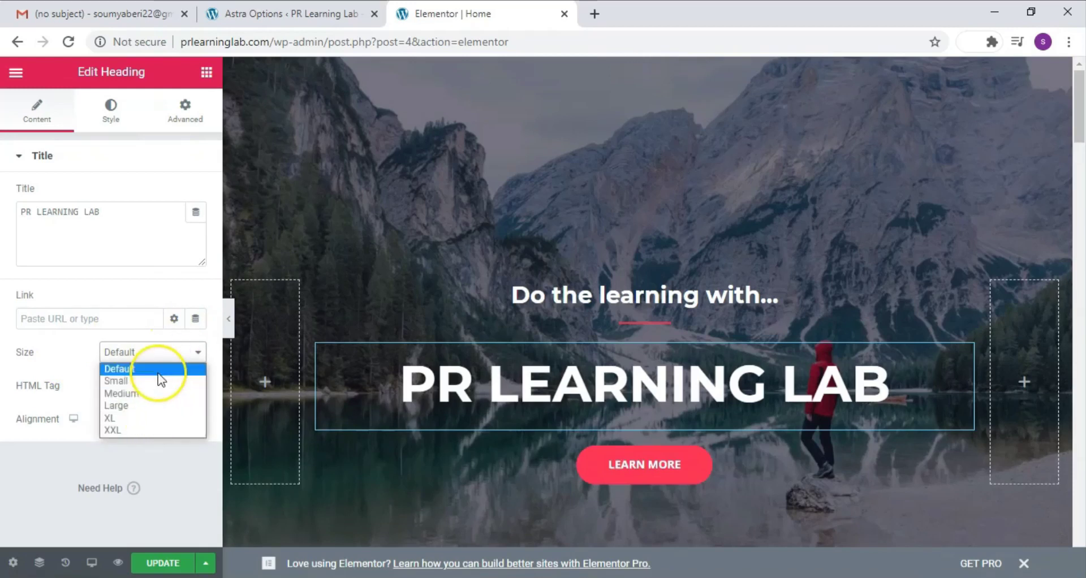
left_click(153, 369)
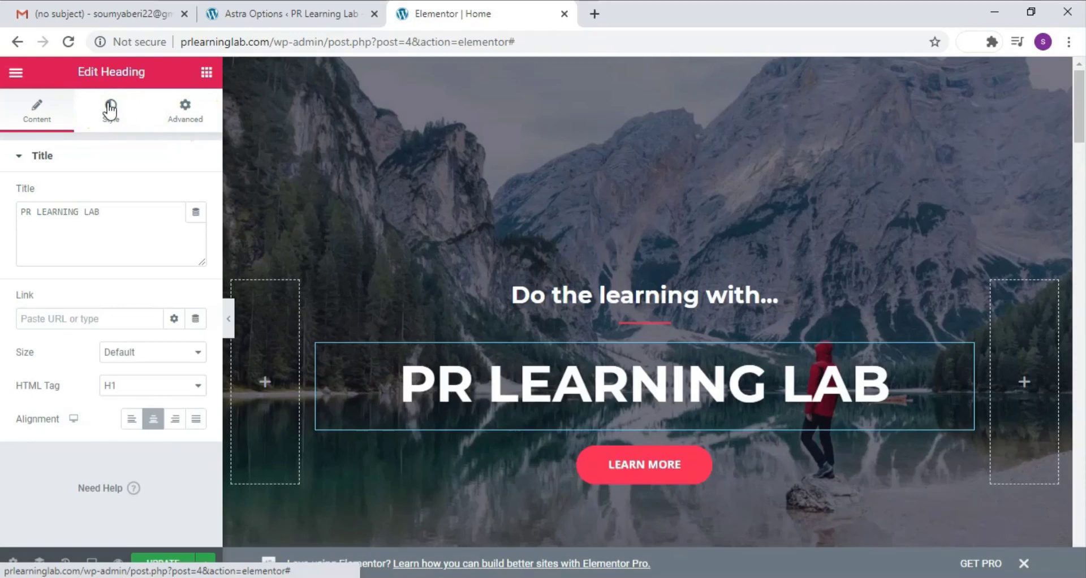
- Try several red shades as the "PR LEARNING LAB" heading's text color and set it to off-white #F8F2F2
left_click(110, 107)
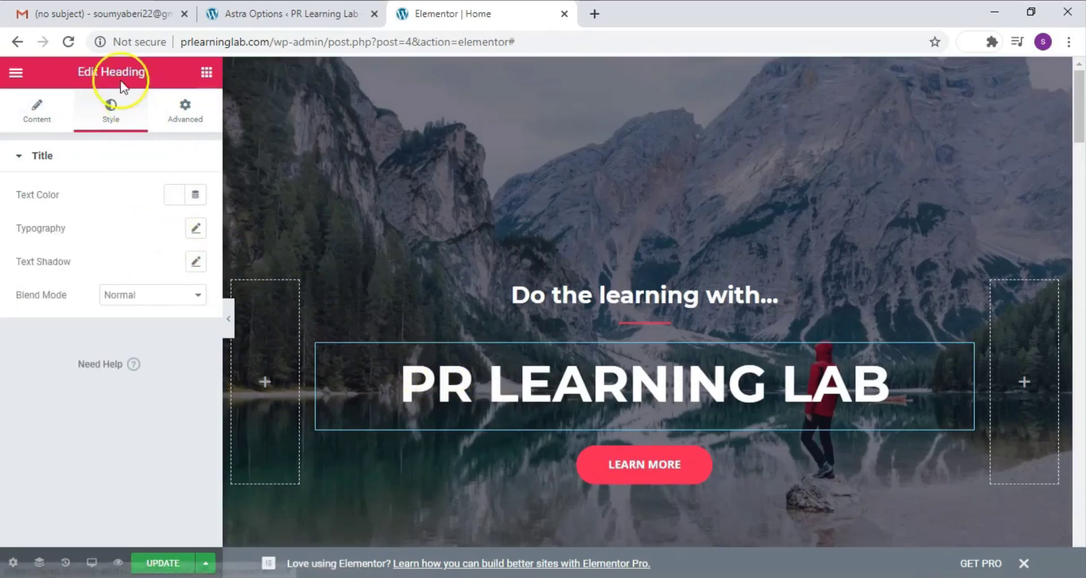
left_click(177, 195)
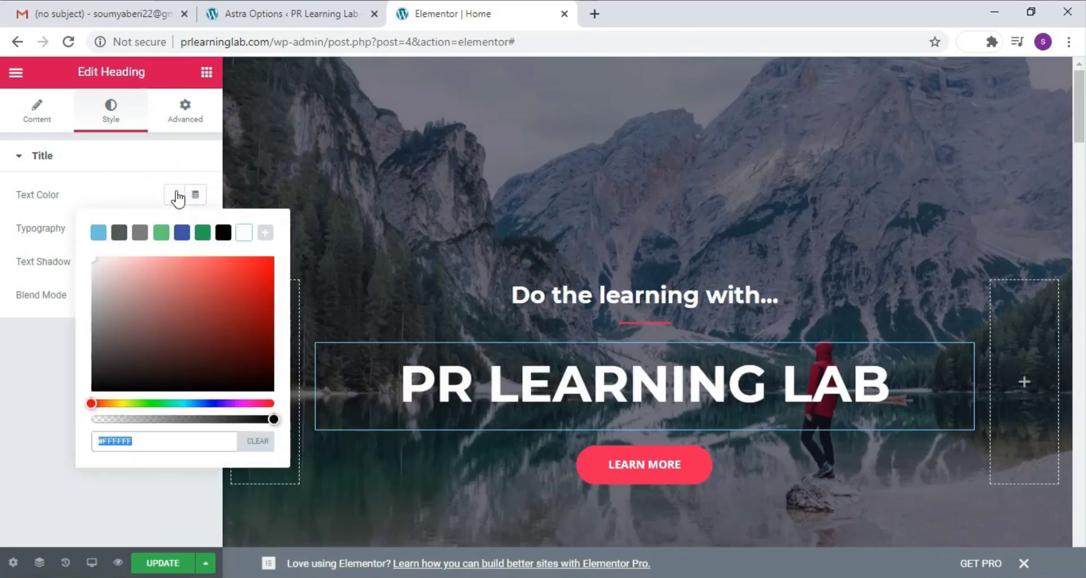
left_click(245, 272)
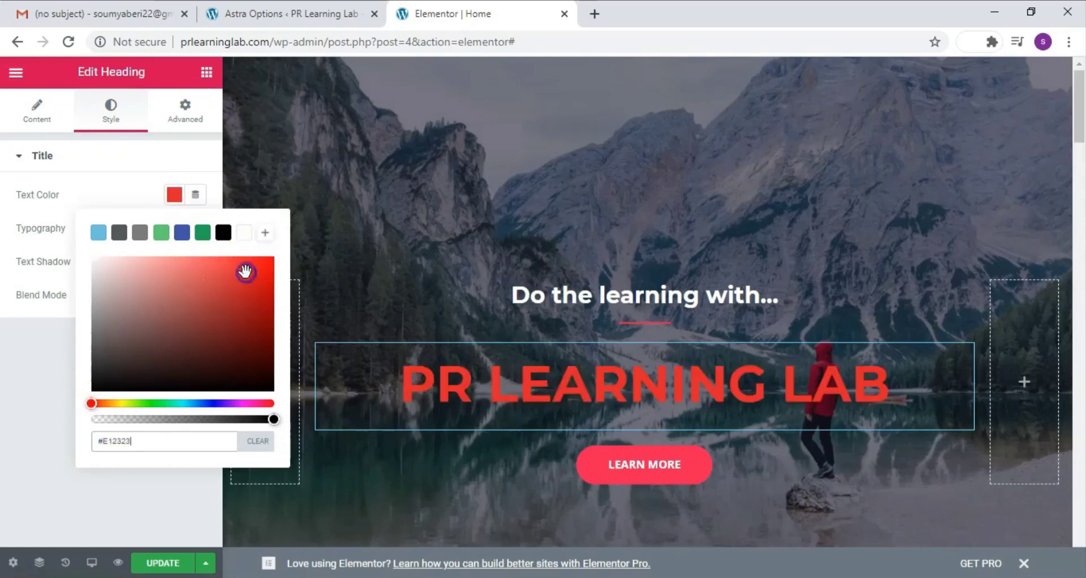
left_click(261, 363)
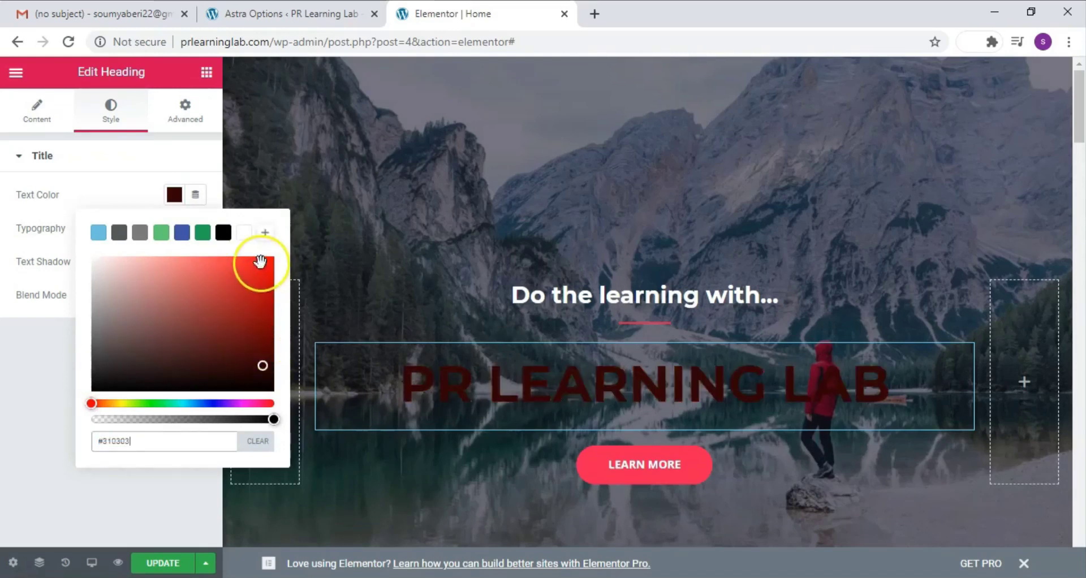
left_click(210, 301)
left_click(174, 295)
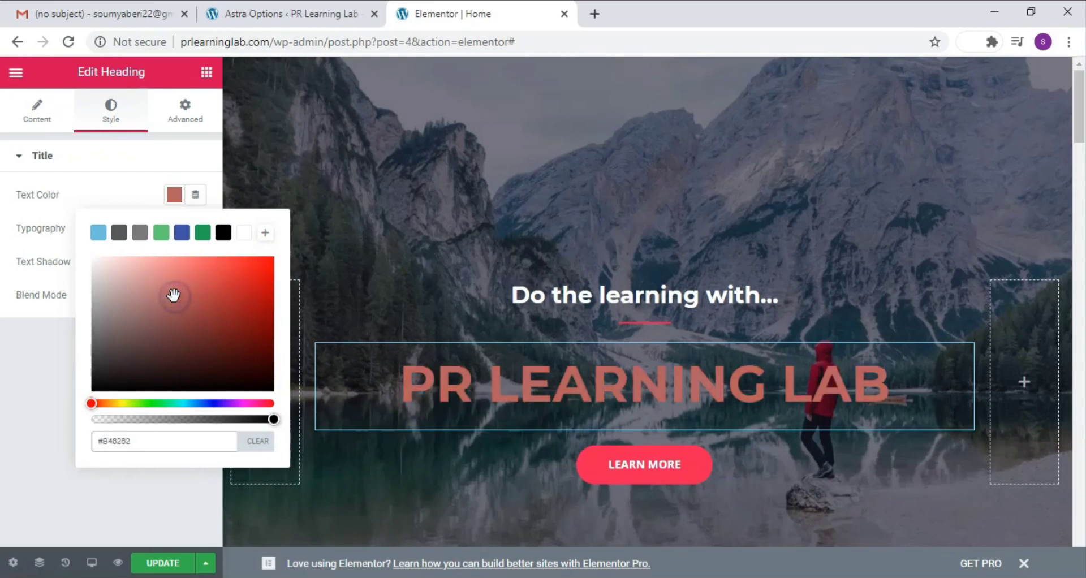
left_click(164, 338)
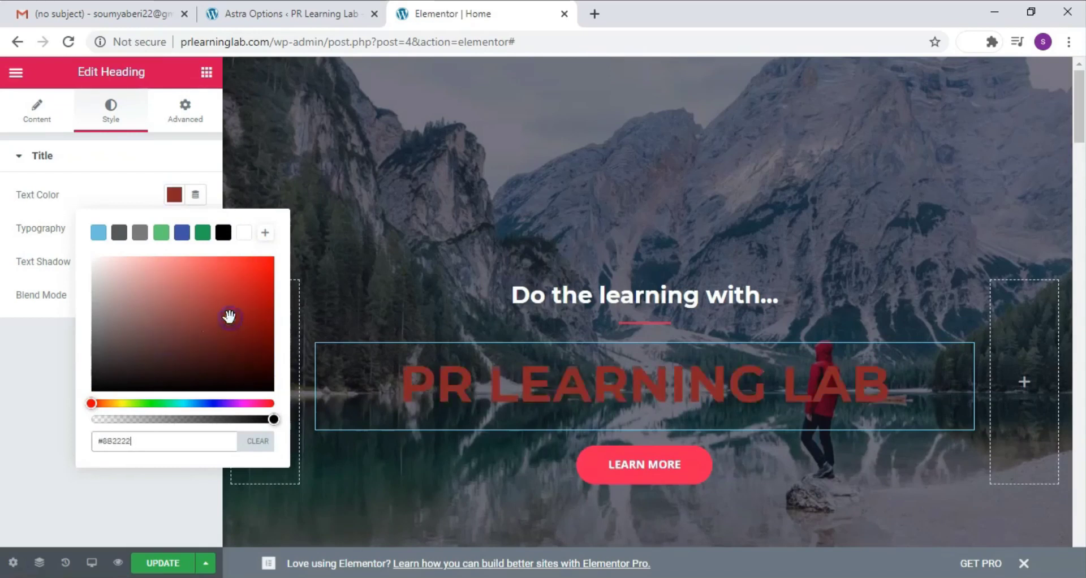
left_click(269, 355)
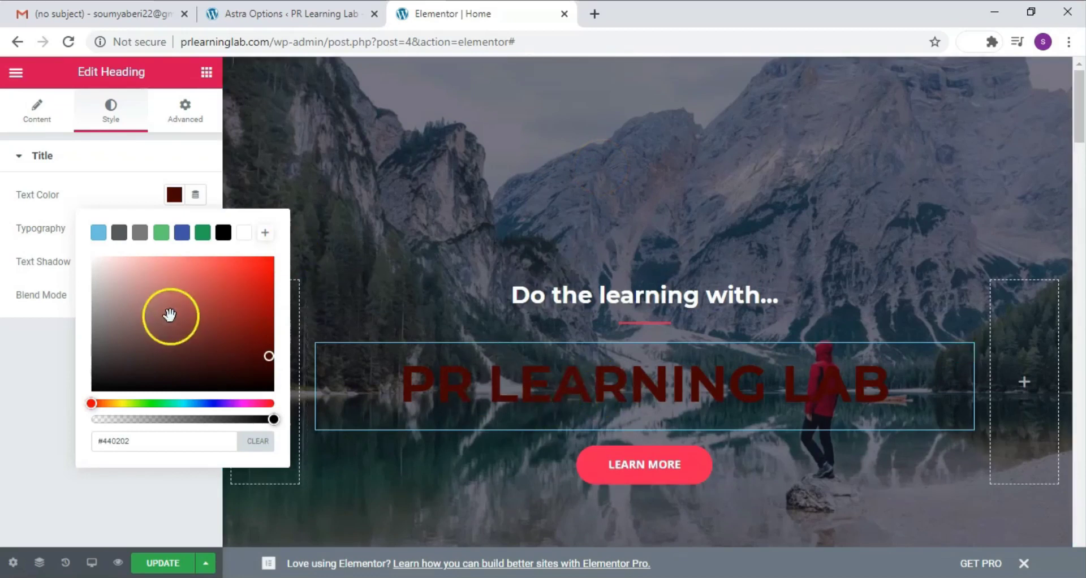
left_click(95, 261)
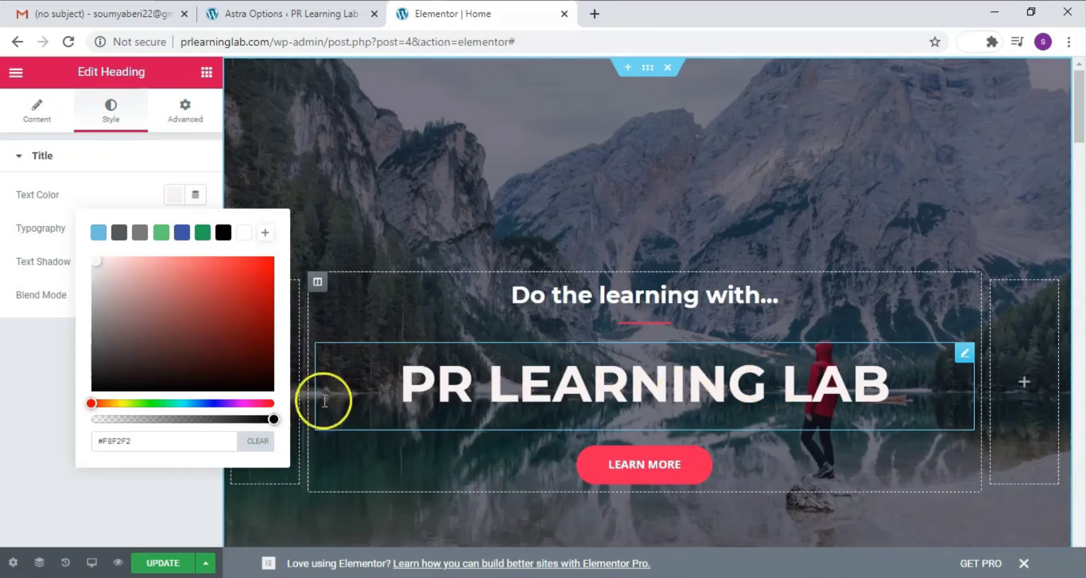
left_click(46, 359)
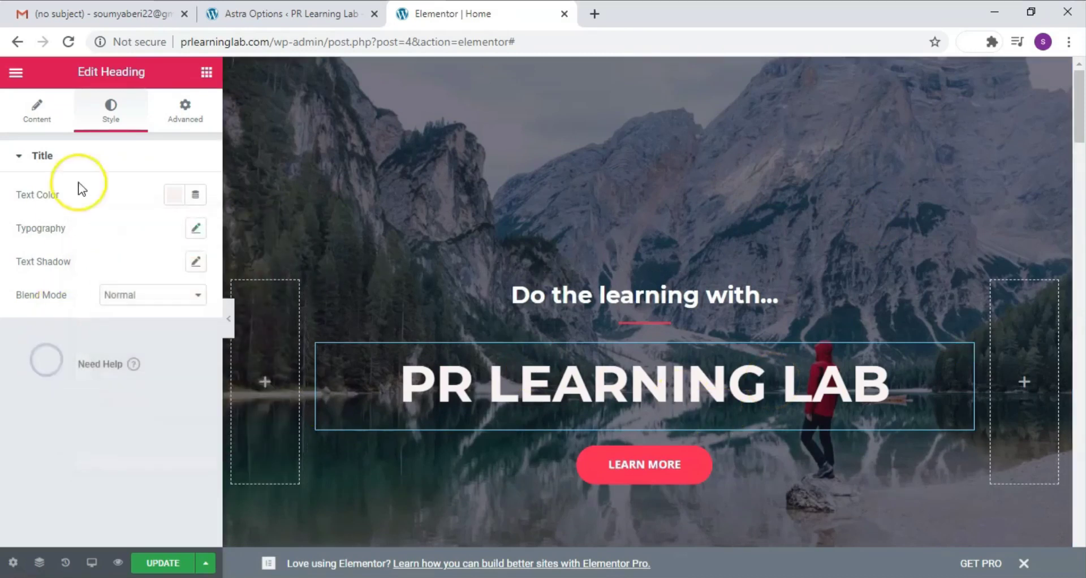
- Open the typography settings of the "PR LEARNING LAB" heading
left_click(197, 230)
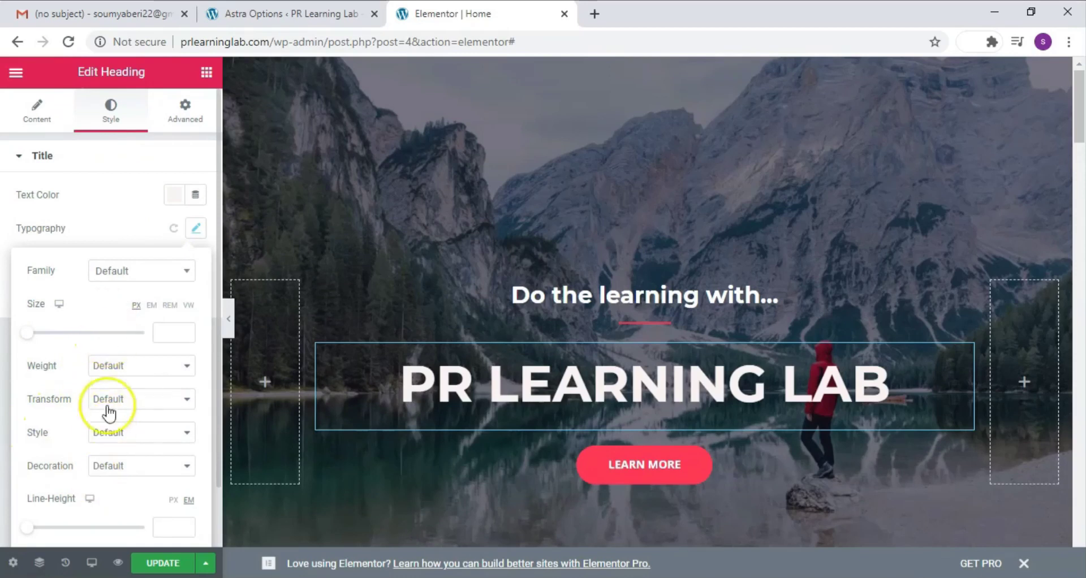
- Set the PR LEARNING LAB heading's blend mode to Exclusion after trying Multiply
left_click(264, 209)
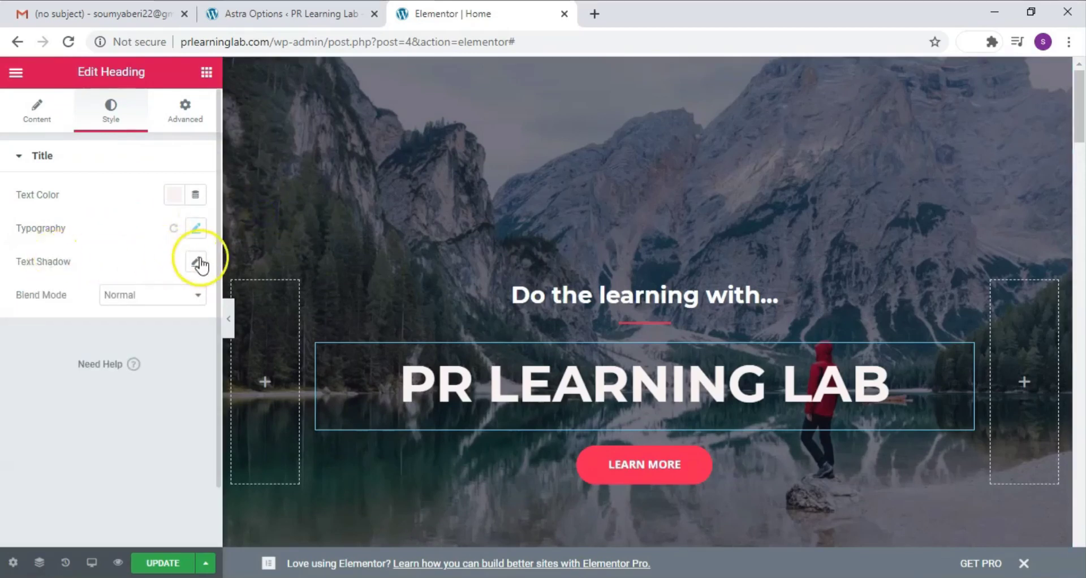
left_click(187, 295)
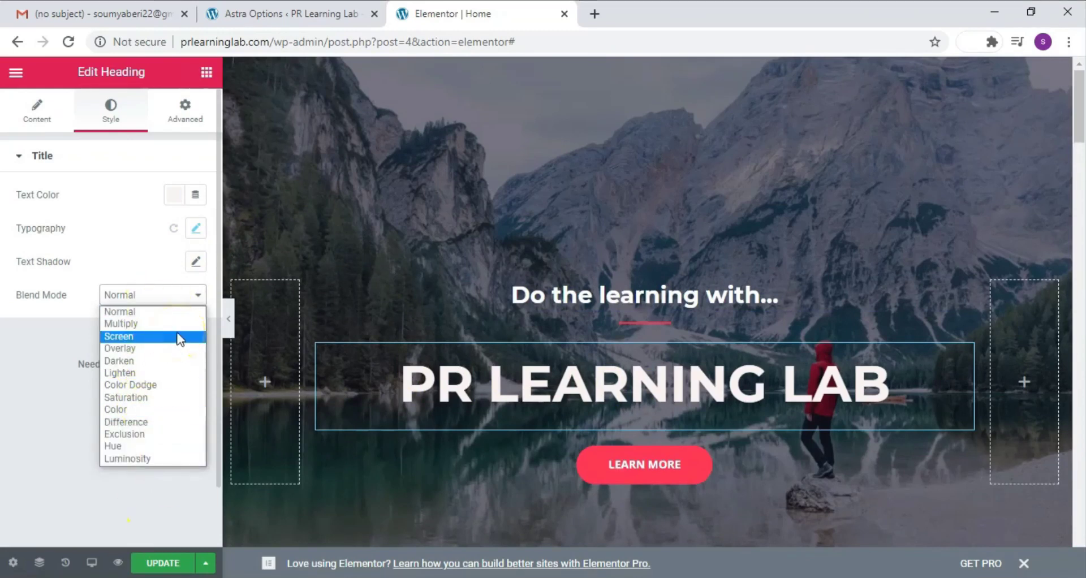
left_click(166, 321)
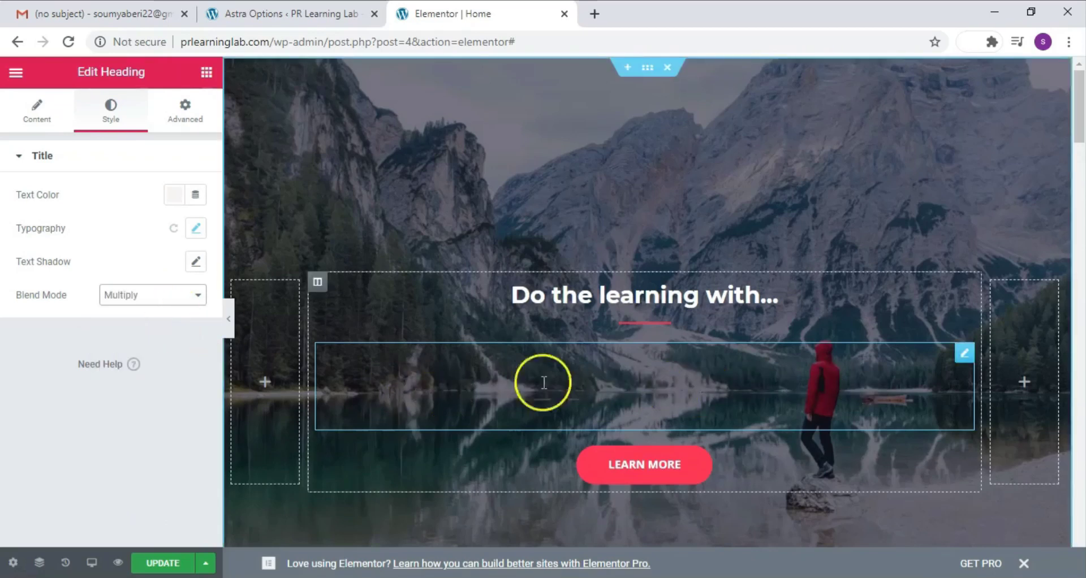
left_click(195, 303)
left_click(170, 437)
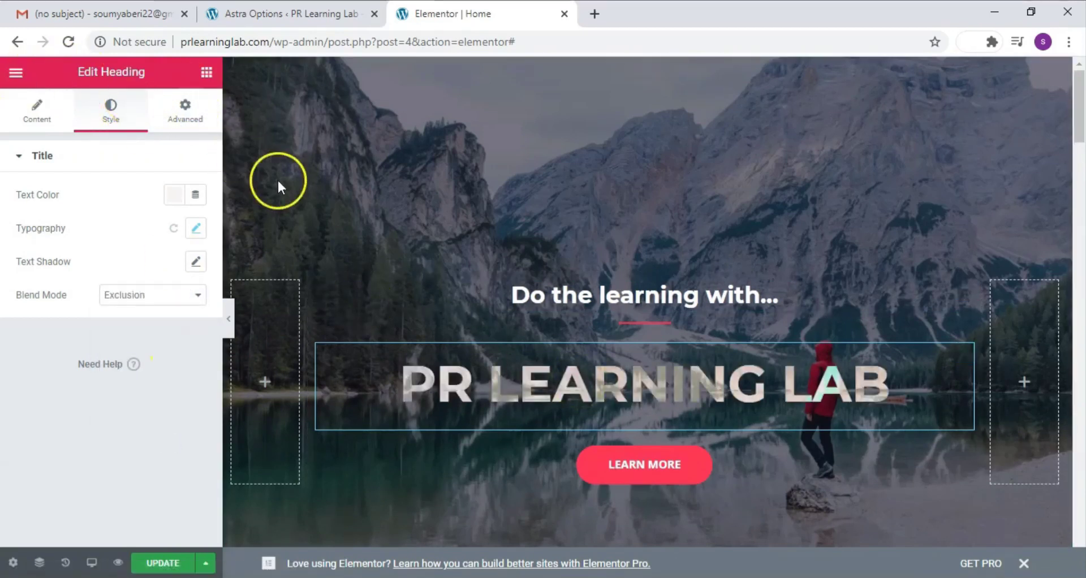
- Select the LEARN MORE button and open its style settings
left_click(661, 474)
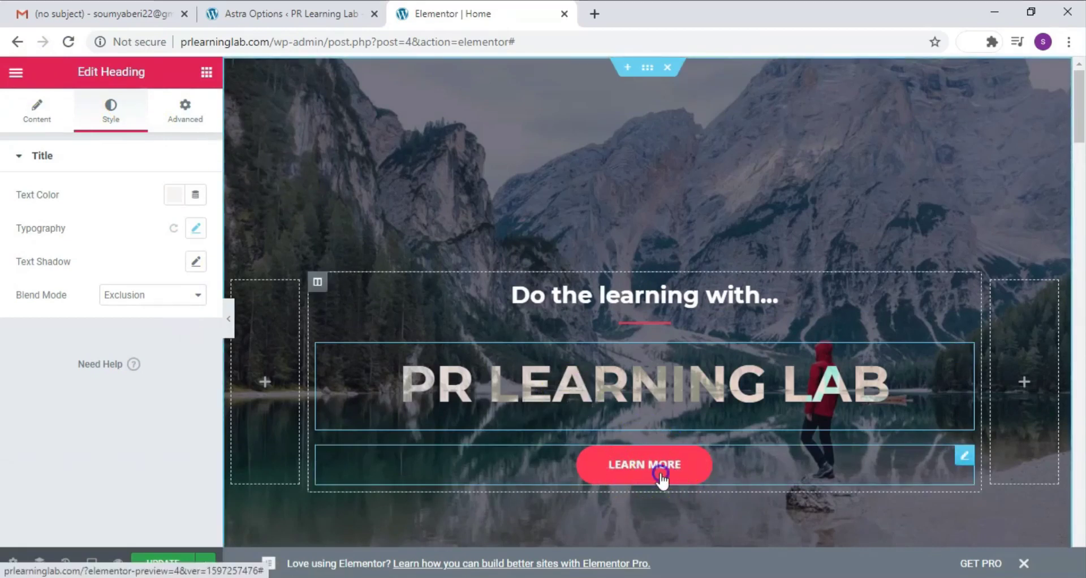
left_click(686, 464)
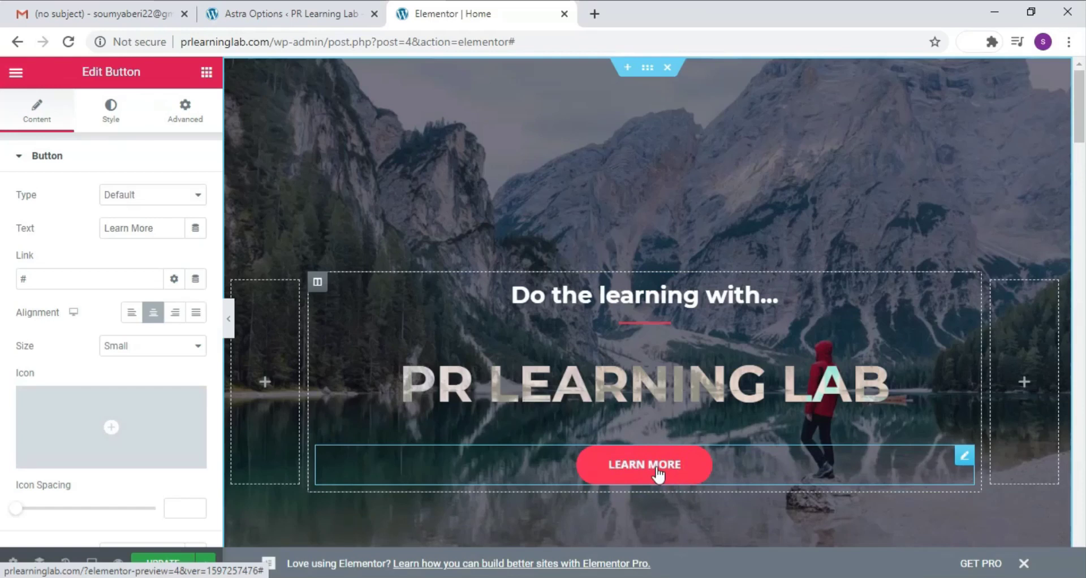
left_click(111, 119)
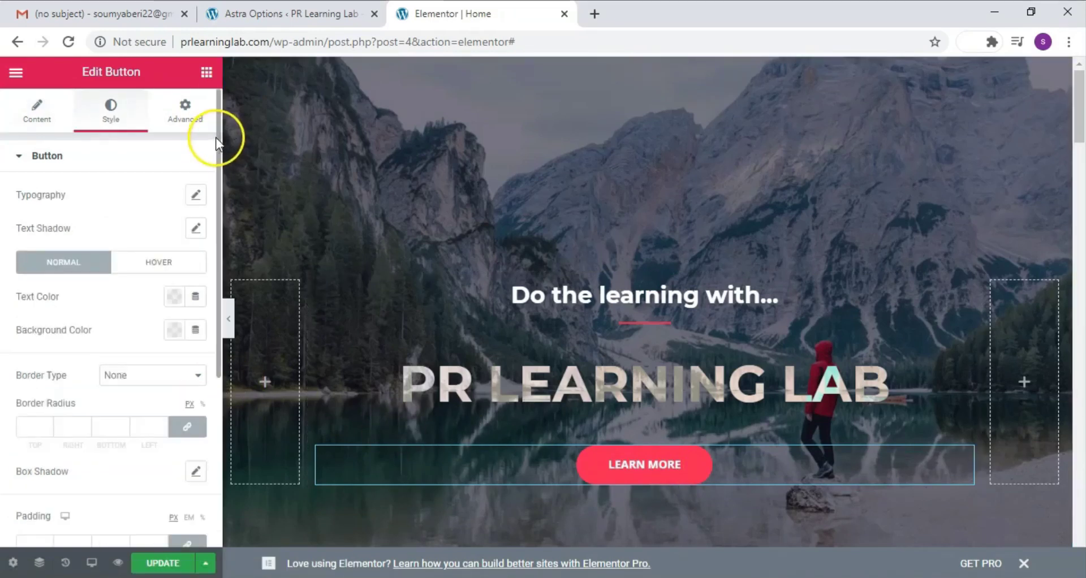
left_click_drag(218, 137, 218, 172)
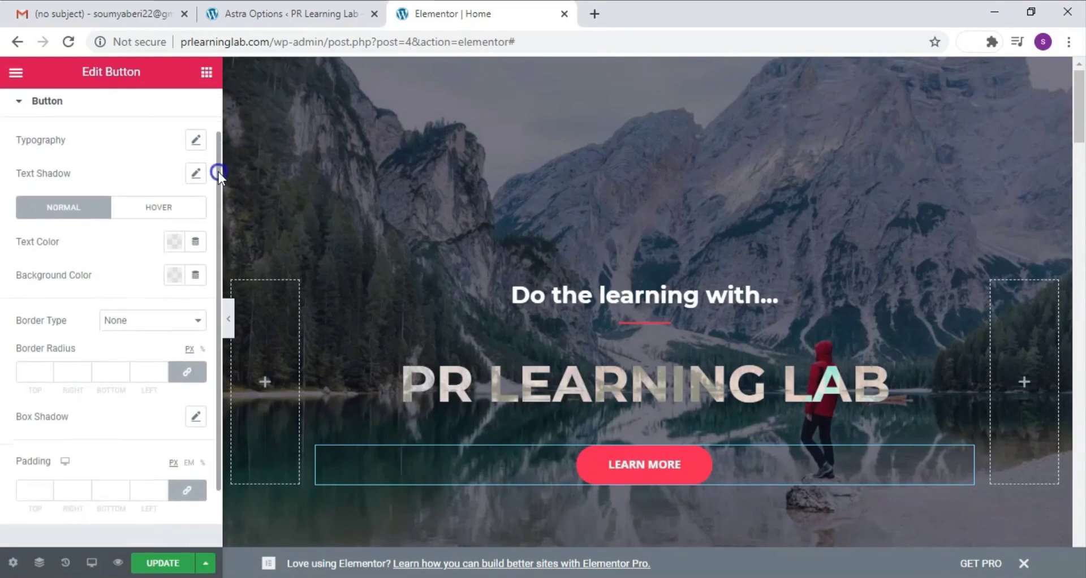
- Look through the LEARN MORE button's normal-state text and background color choices
left_click(162, 208)
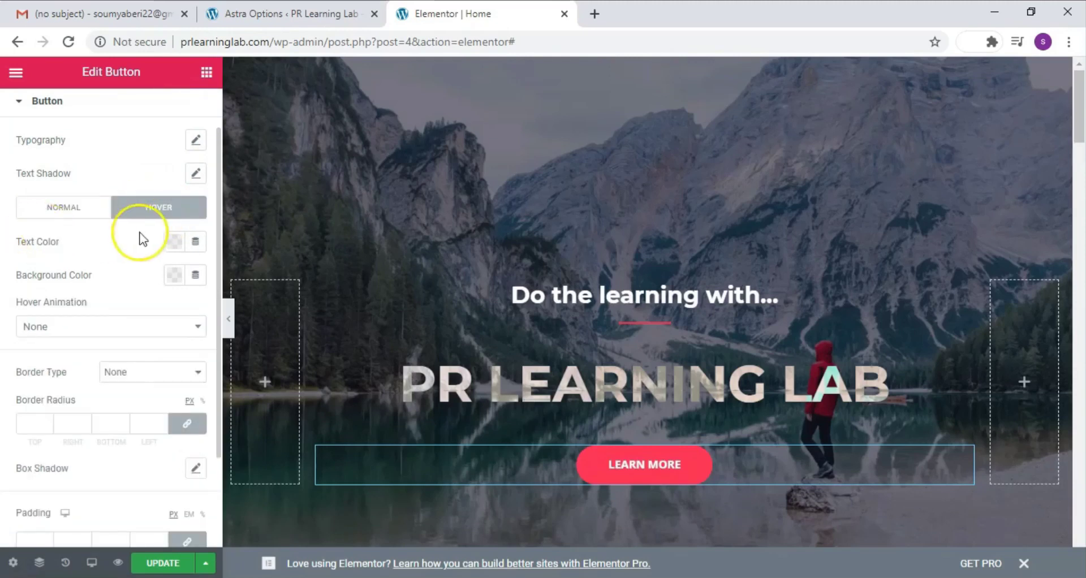
left_click(95, 216)
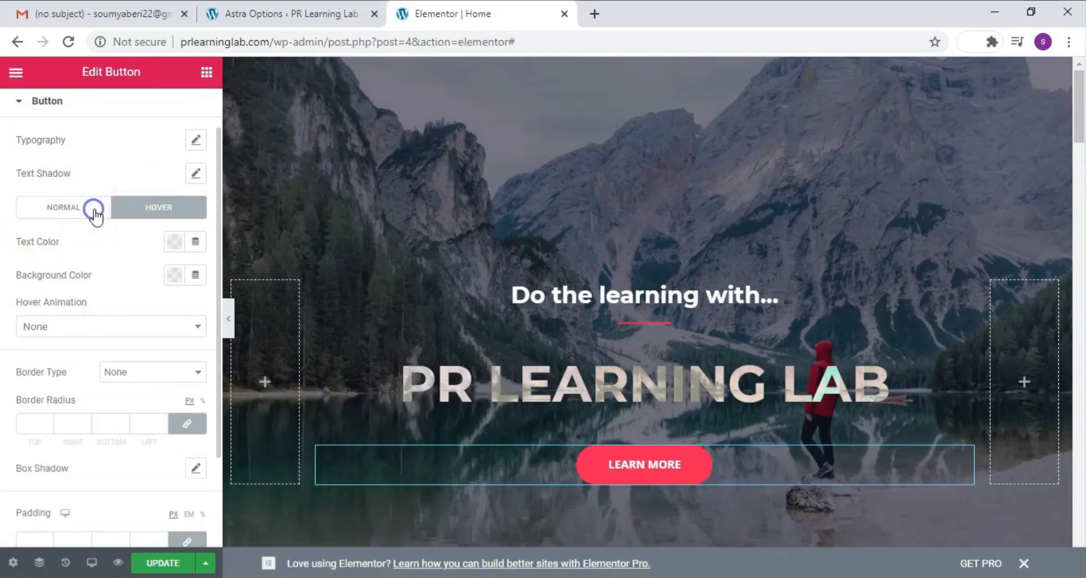
left_click(175, 242)
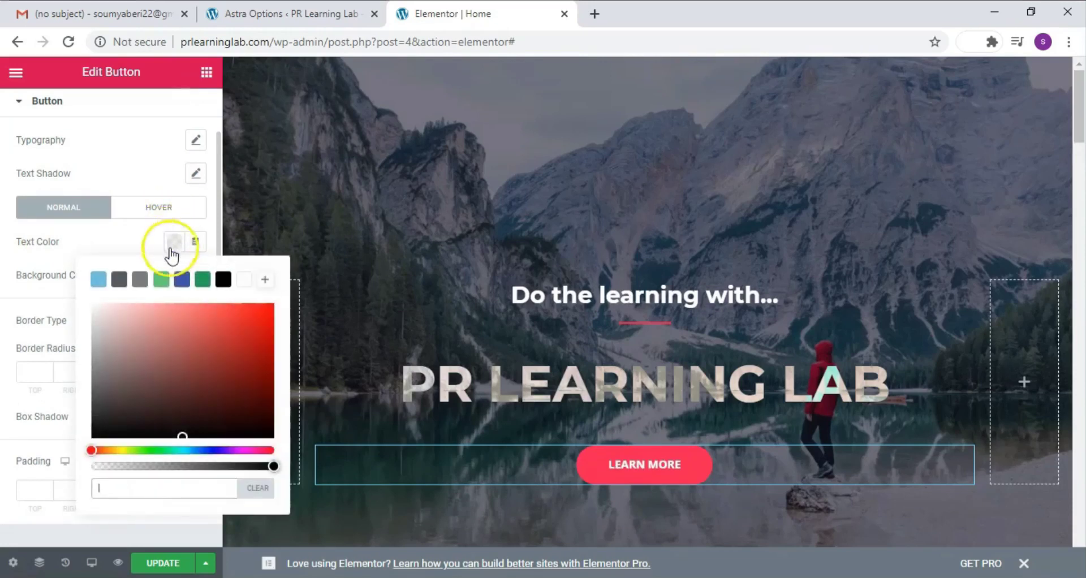
left_click(174, 275)
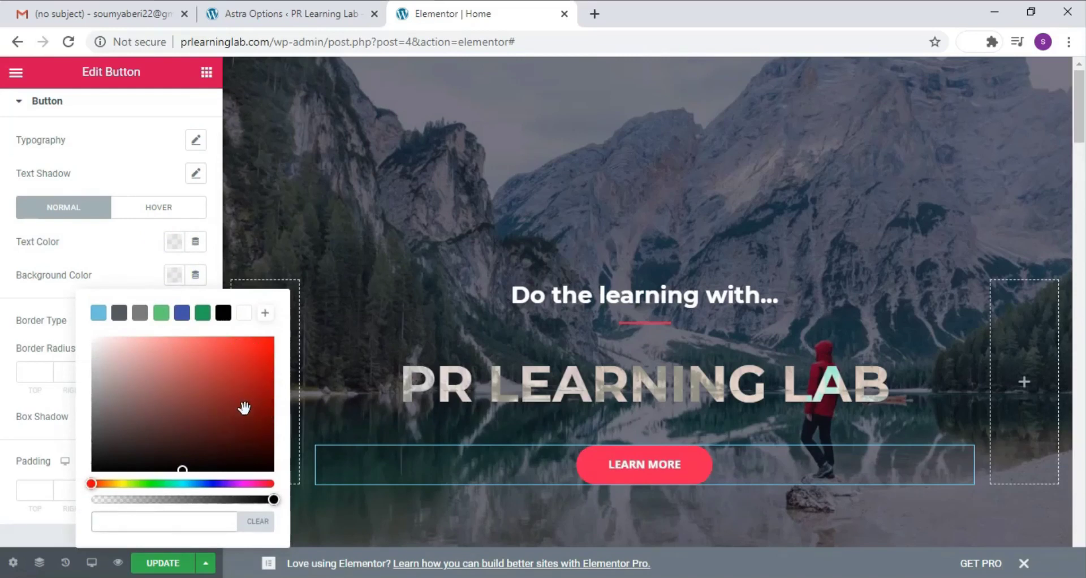
- Set the LEARN MORE button's hover background color to dark brown #443939
left_click(150, 211)
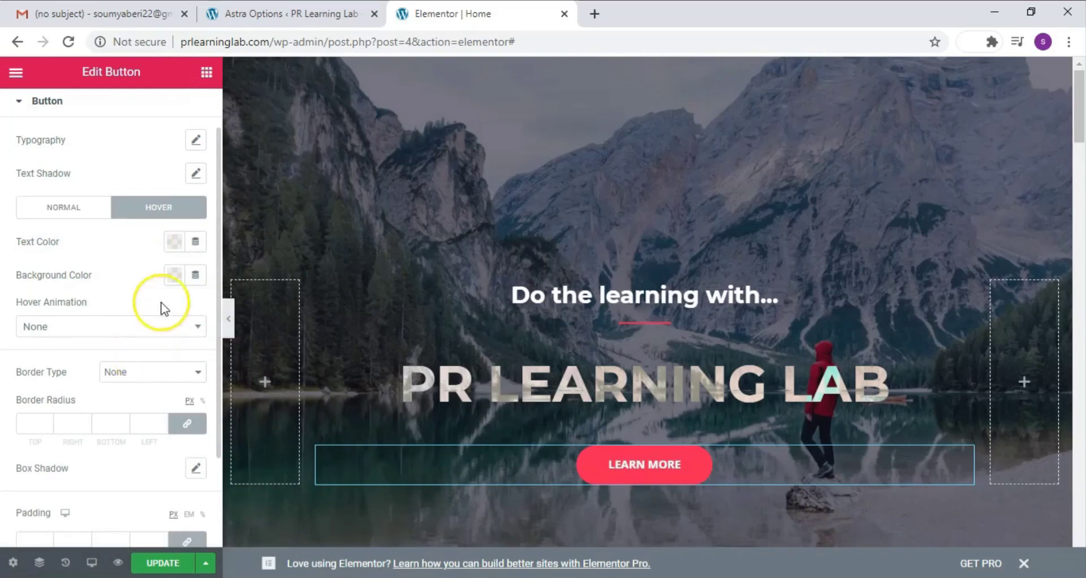
left_click(174, 277)
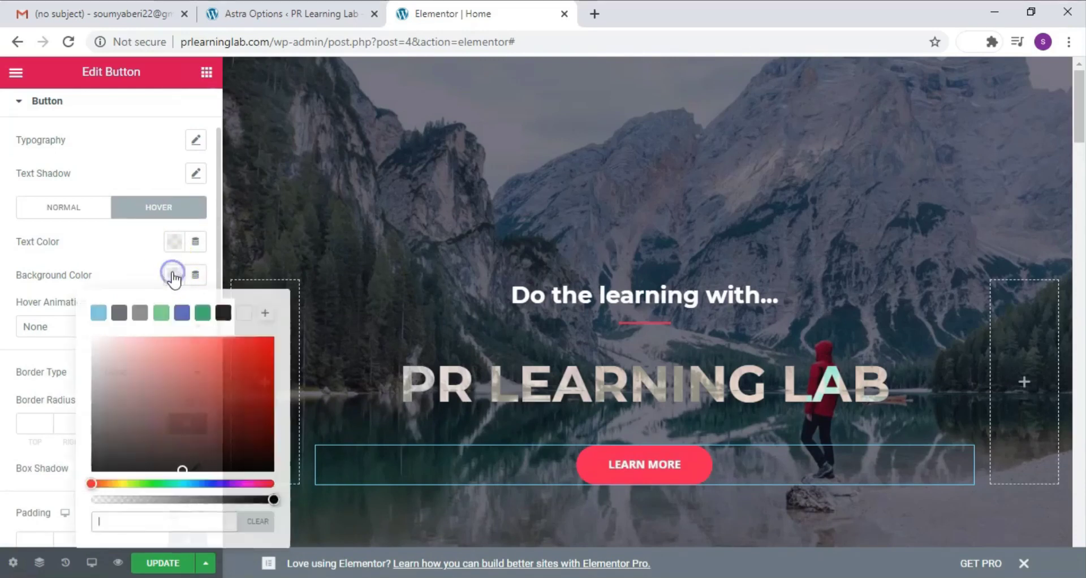
left_click(152, 368)
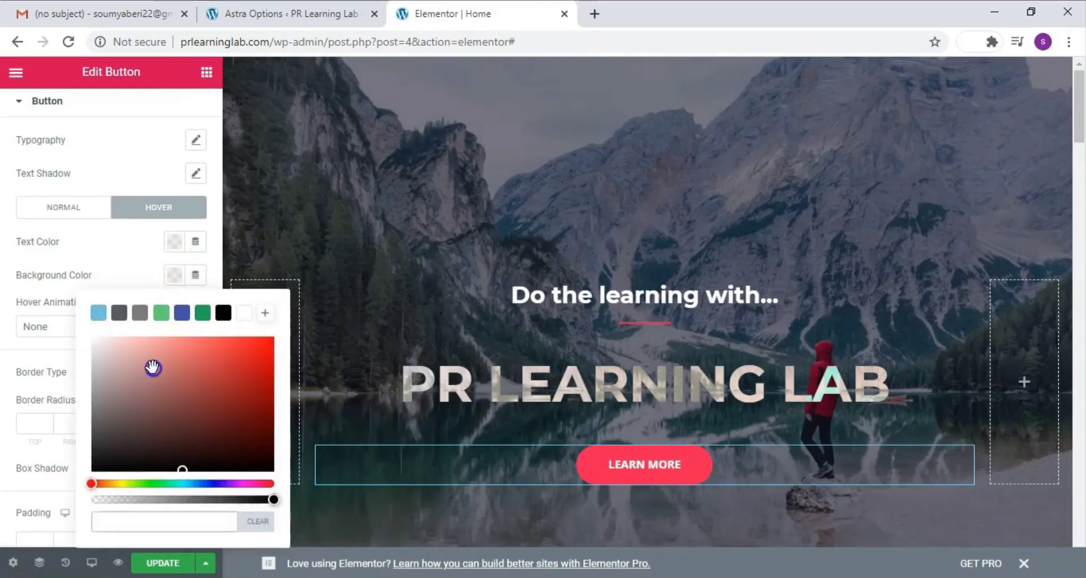
left_click(147, 423)
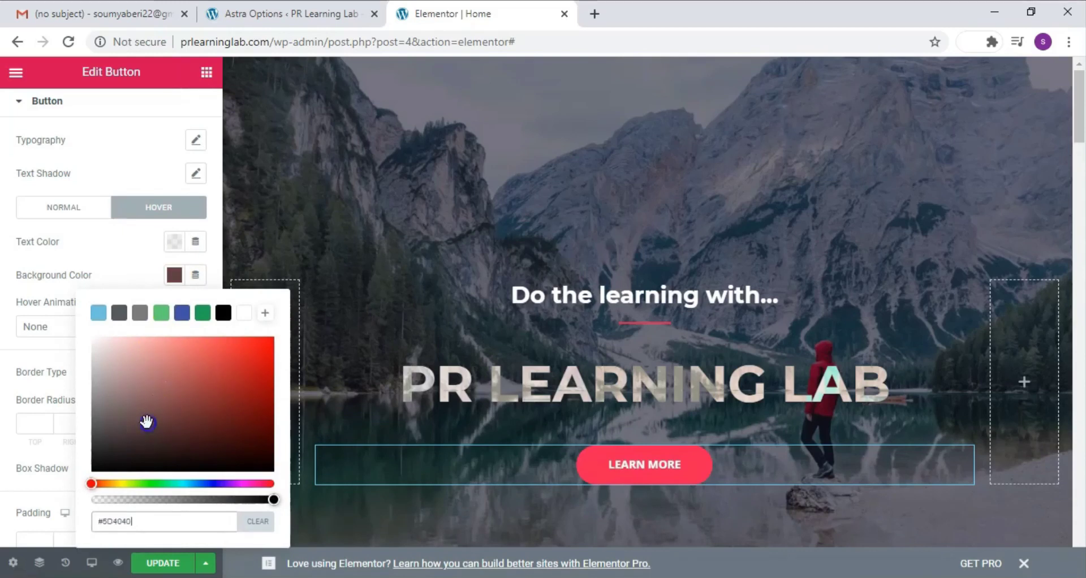
left_click(112, 457)
left_click_drag(112, 457, 120, 436)
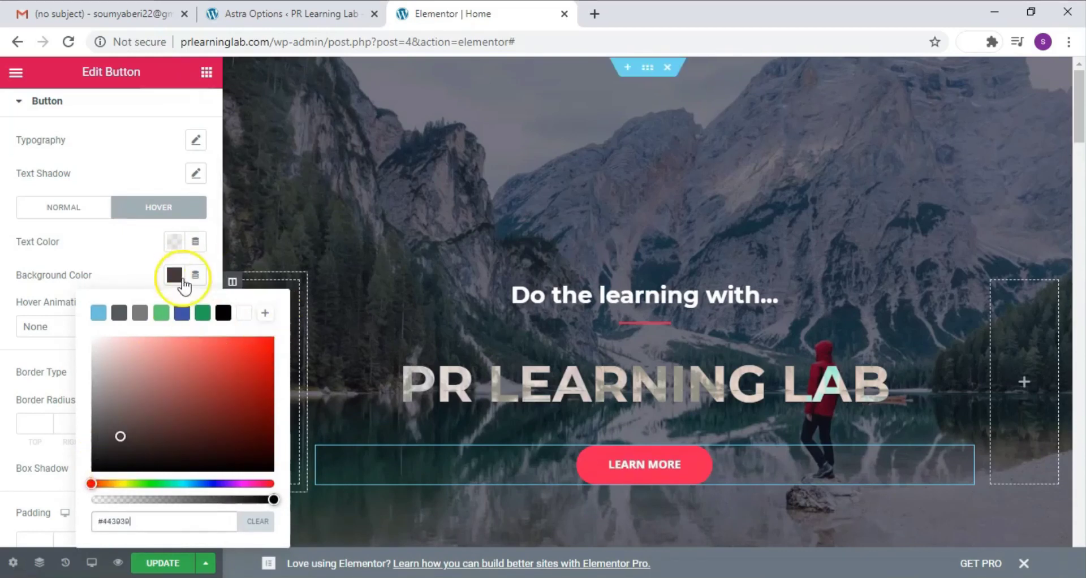
left_click(48, 352)
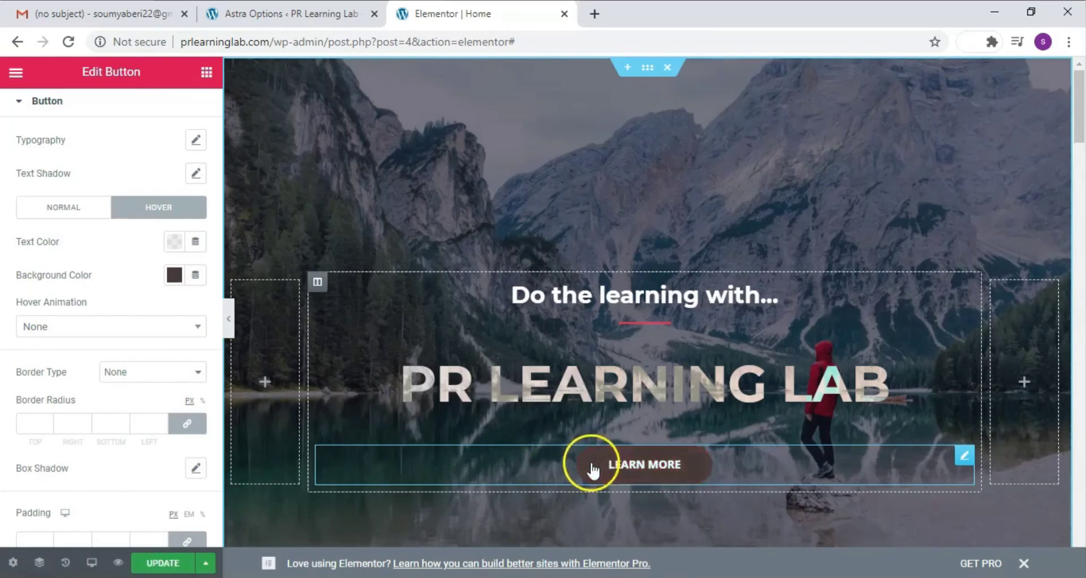
- Try to add an Image widget from the elements list to the hero section above the text
scroll(218, 260, "up", 1)
scroll(218, 283, "down", 1)
left_click_drag(218, 286, 221, 250)
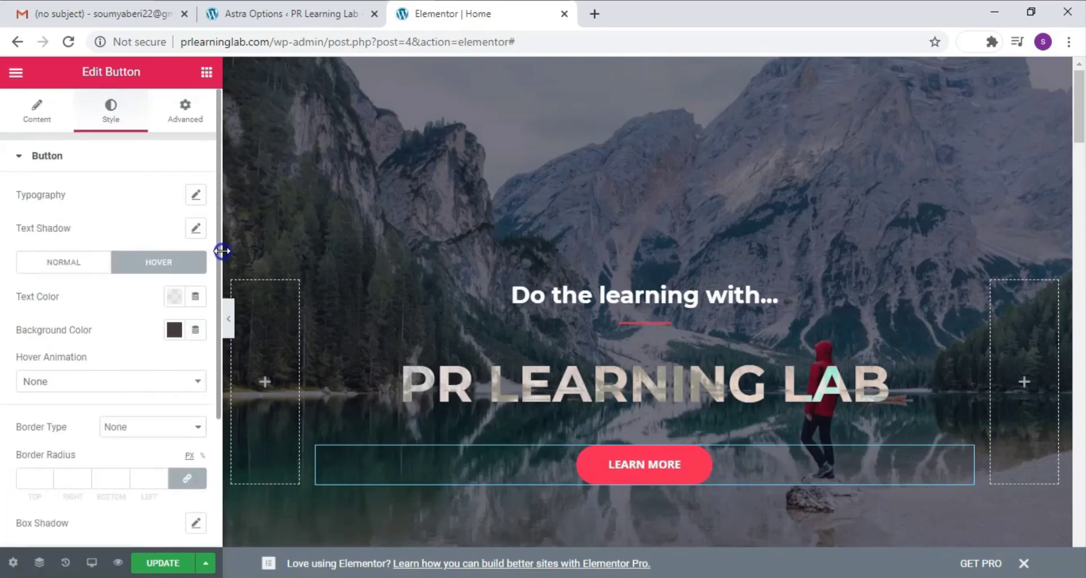
left_click(19, 155)
left_click(206, 72)
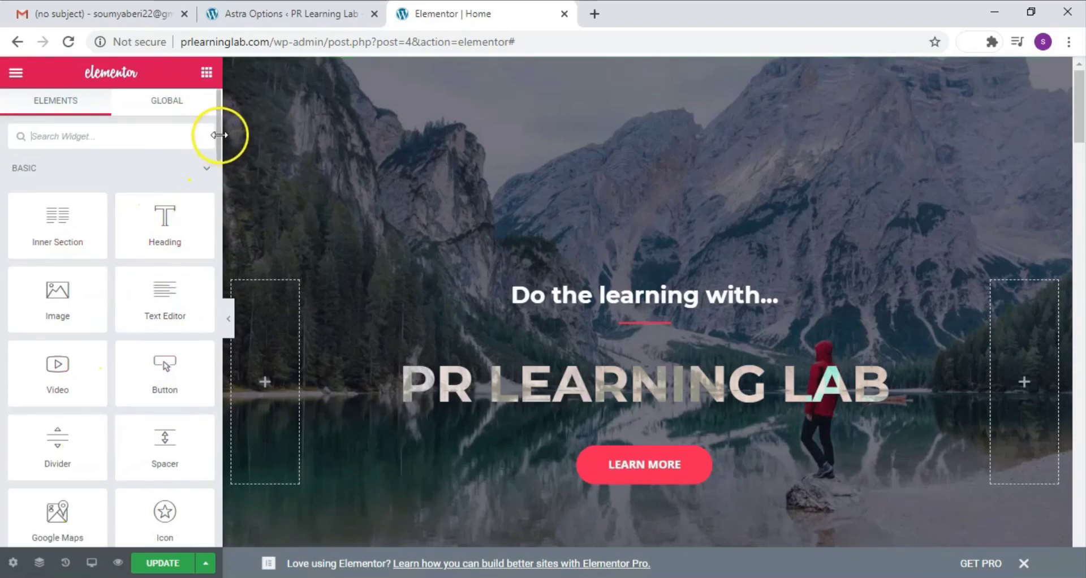
mouse_move(218, 134)
left_mouse_down()
mouse_move(218, 160)
mouse_move(216, 141)
mouse_move(216, 149)
left_mouse_up()
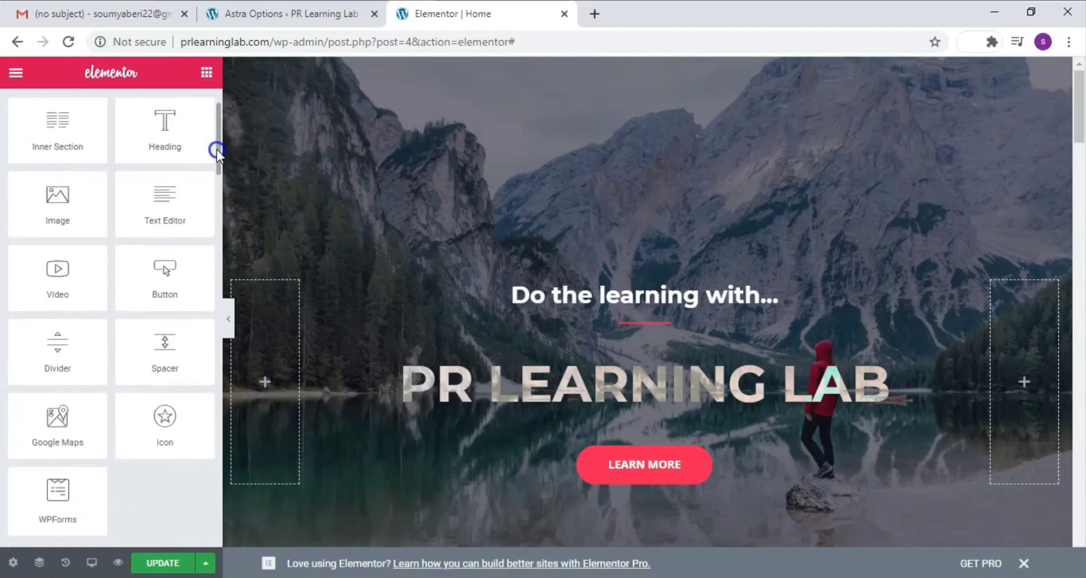
left_click_drag(99, 195, 58, 207)
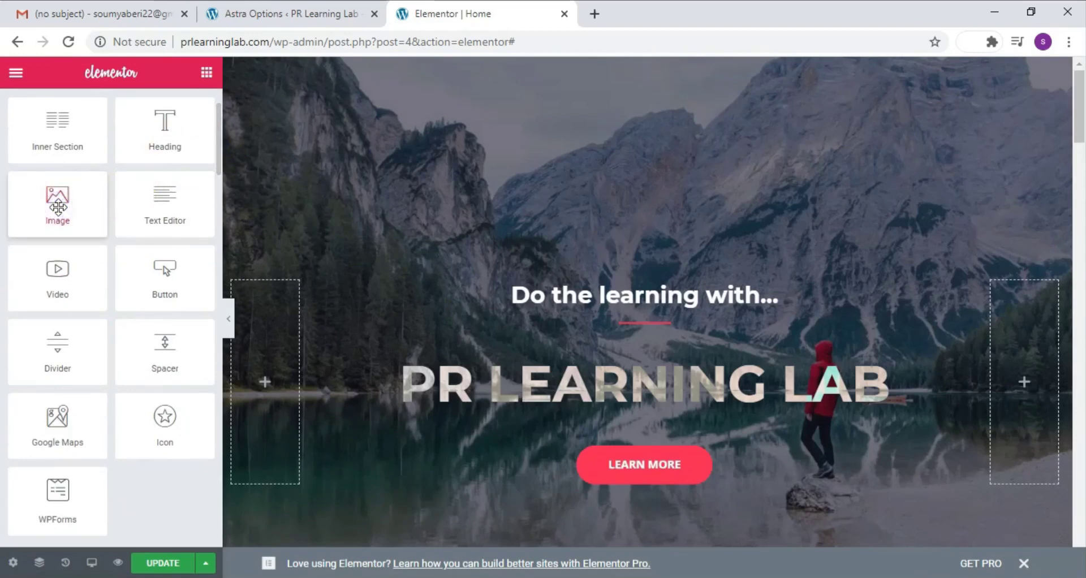
left_click_drag(58, 207, 599, 187)
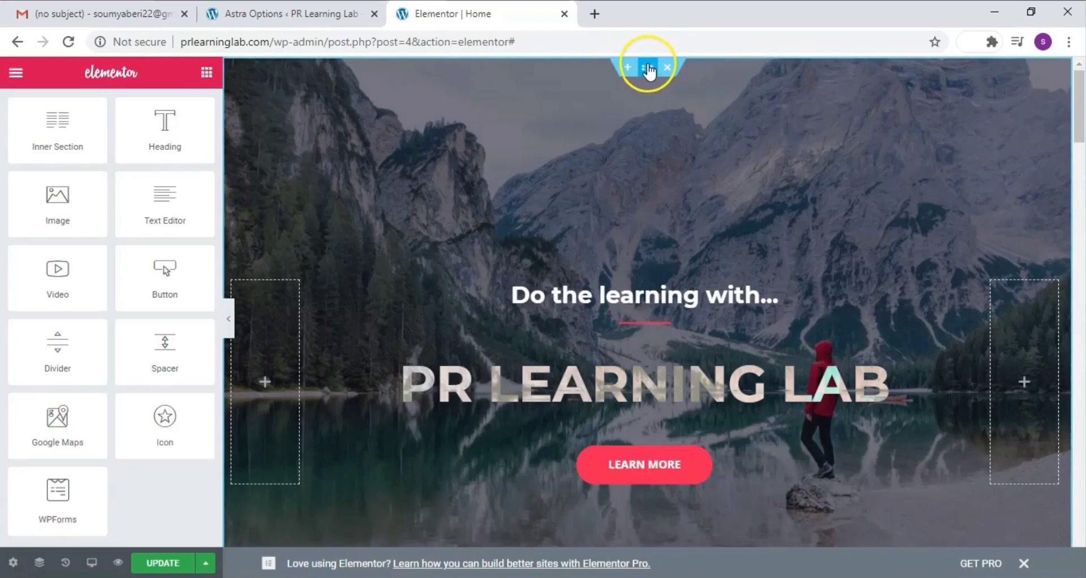
- Open the media chooser for the hero section's background image and switch it to uploading files
left_click(647, 68)
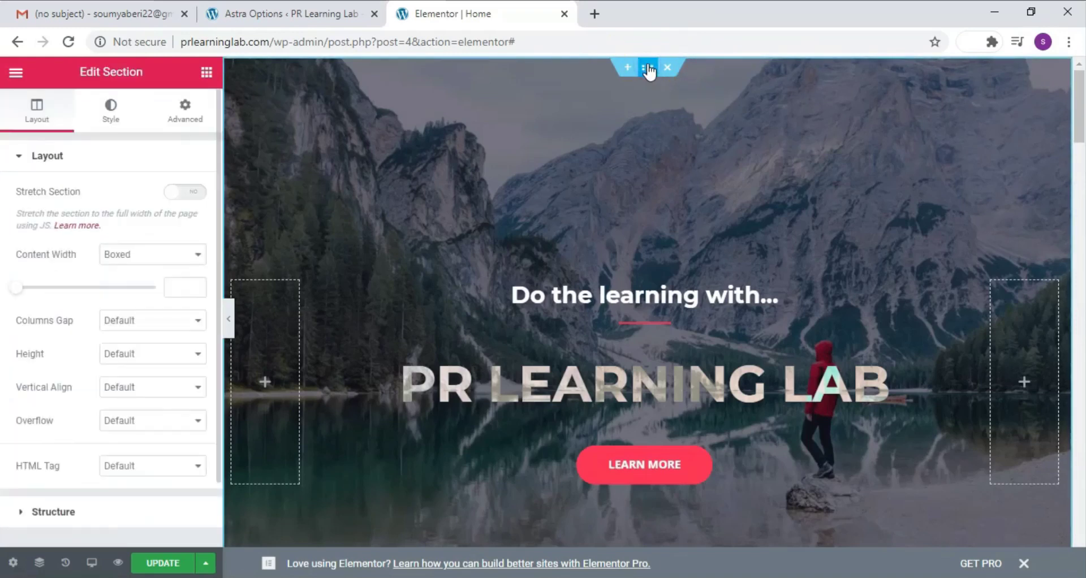
left_click(113, 109)
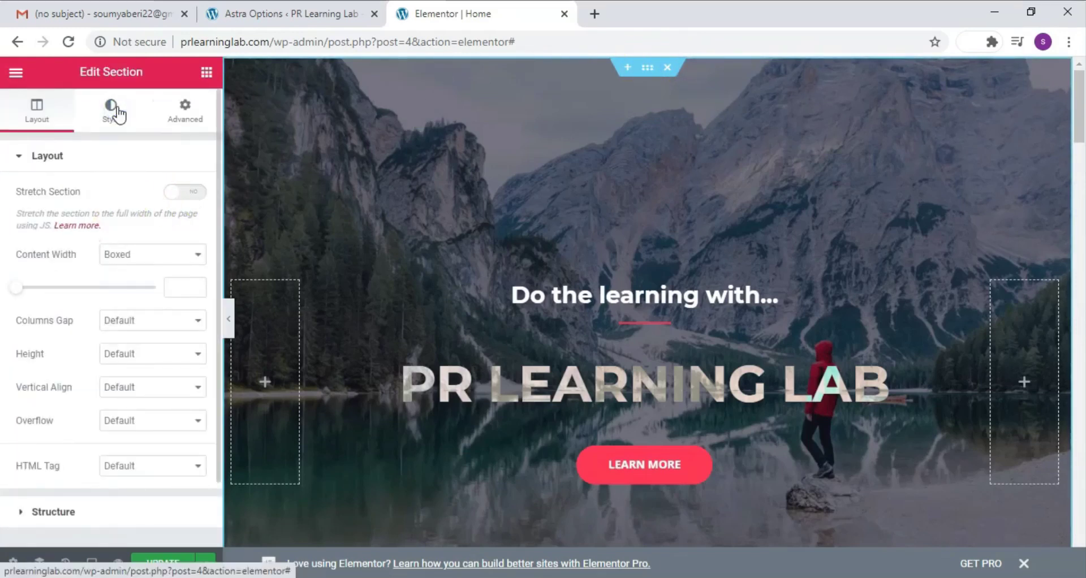
left_click(111, 113)
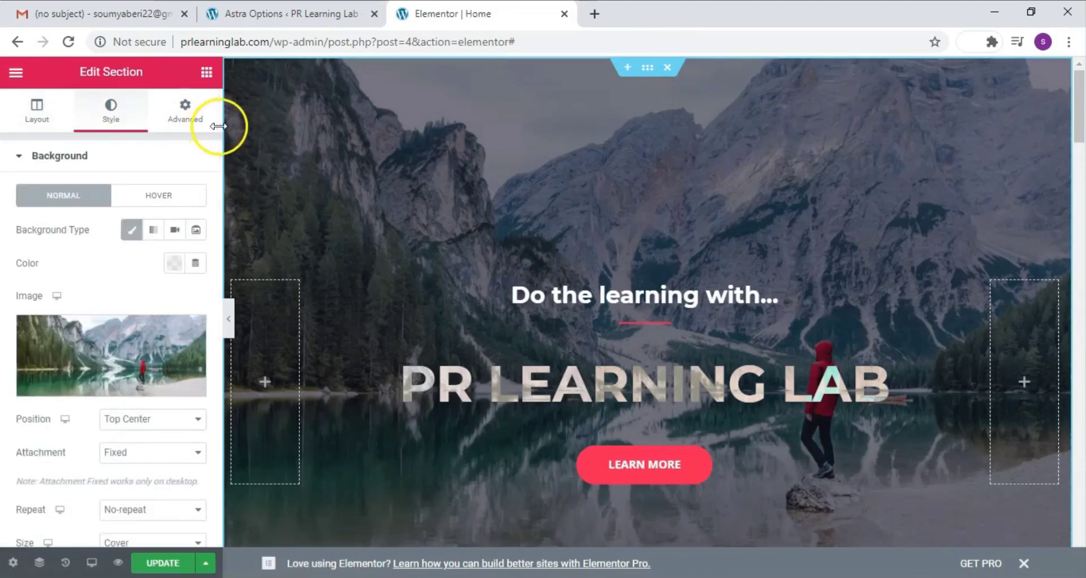
mouse_move(66, 378)
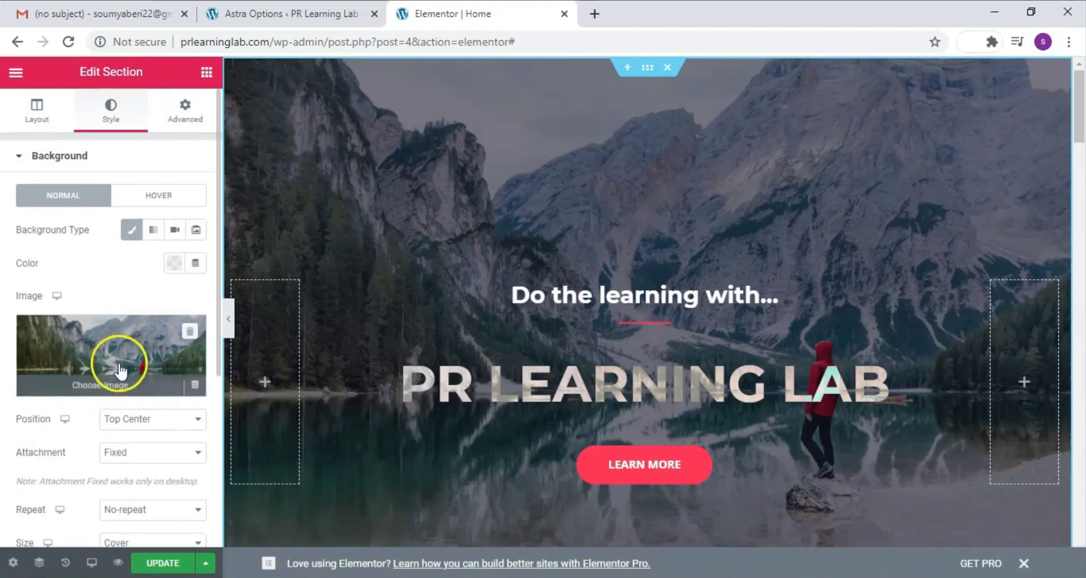
left_click(101, 389)
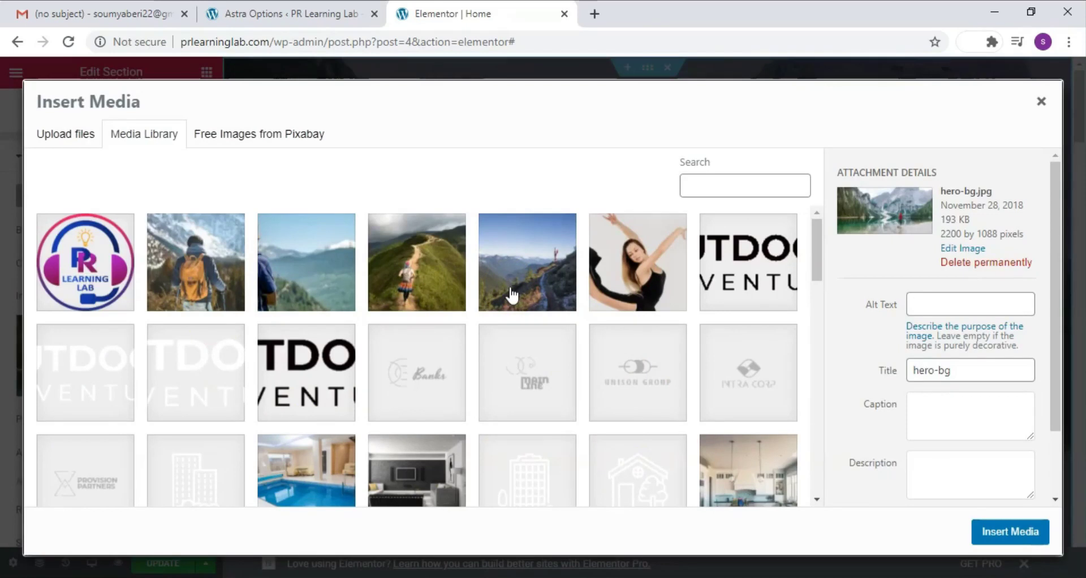
left_click(356, 274)
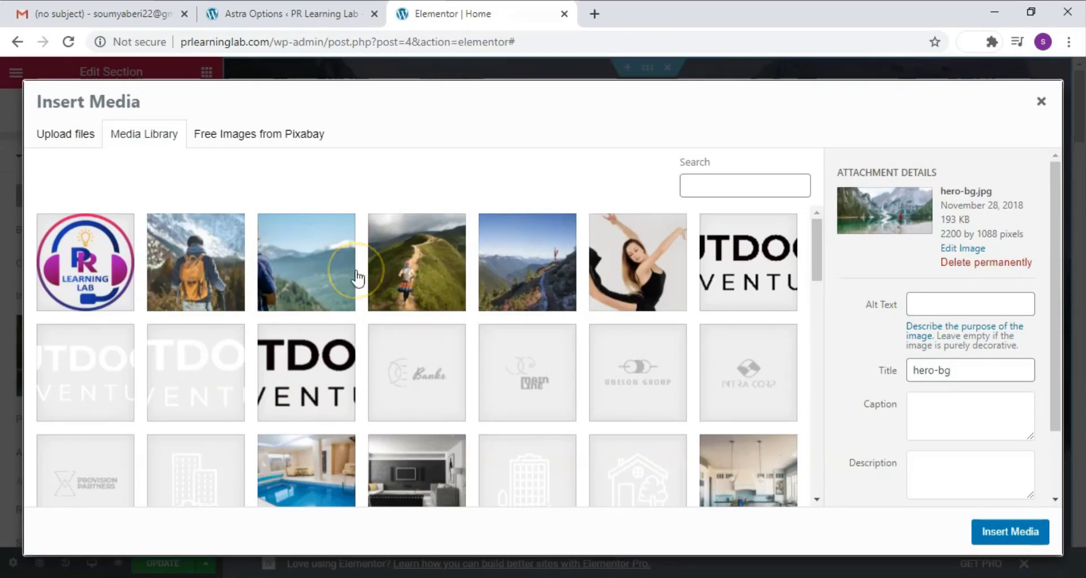
left_click(59, 135)
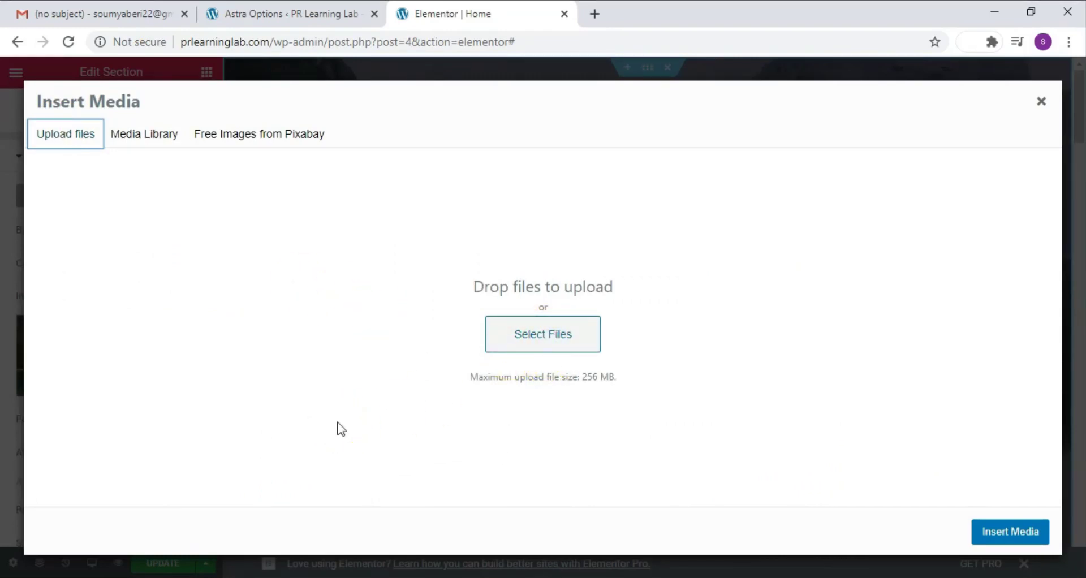
- Open pexels.com in a new browser tab and search its free photos for "learning"
left_click(594, 14)
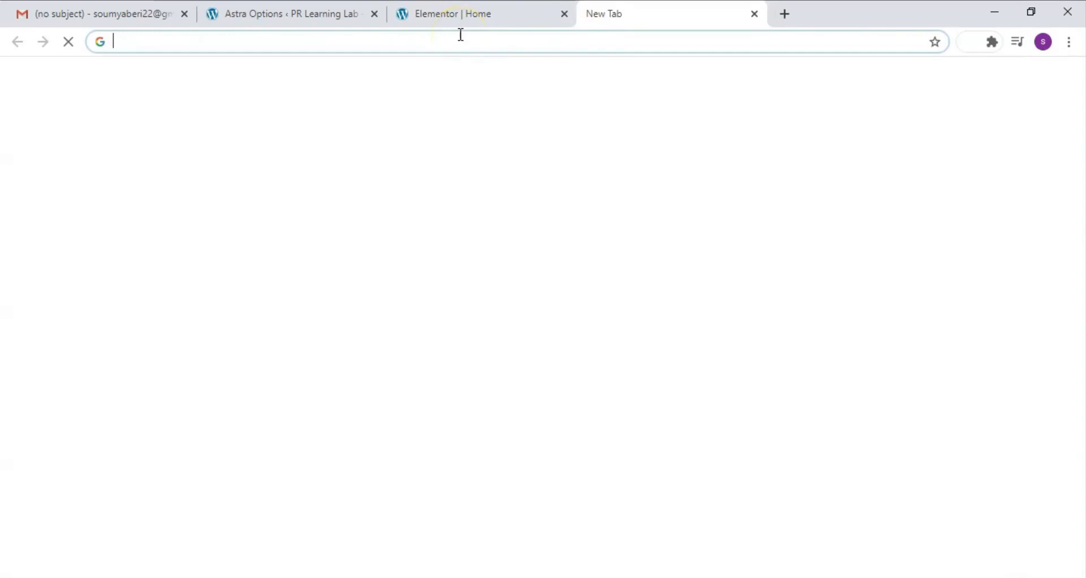
type("www.")
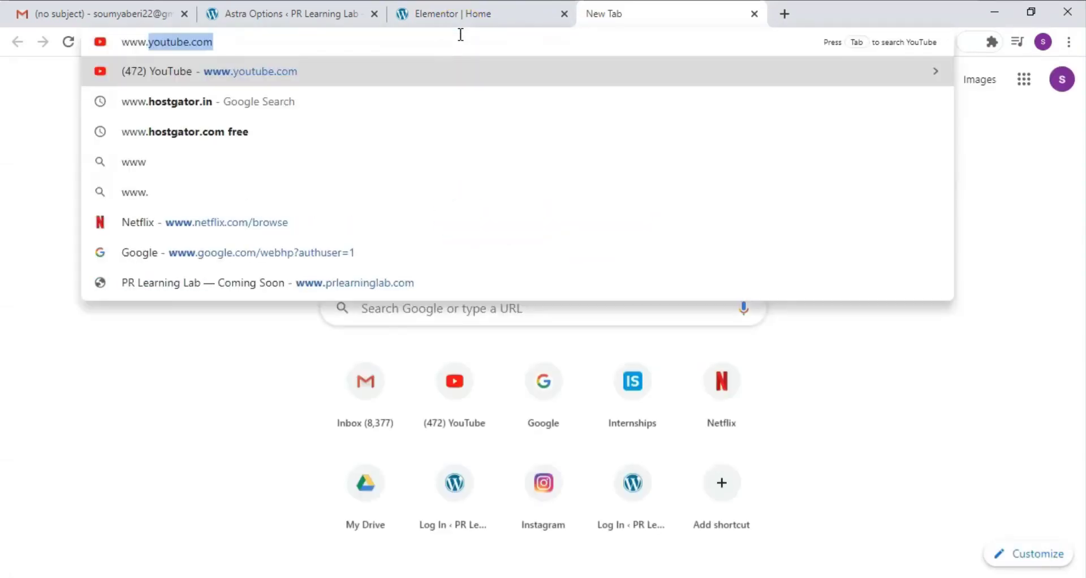
type("pexel")
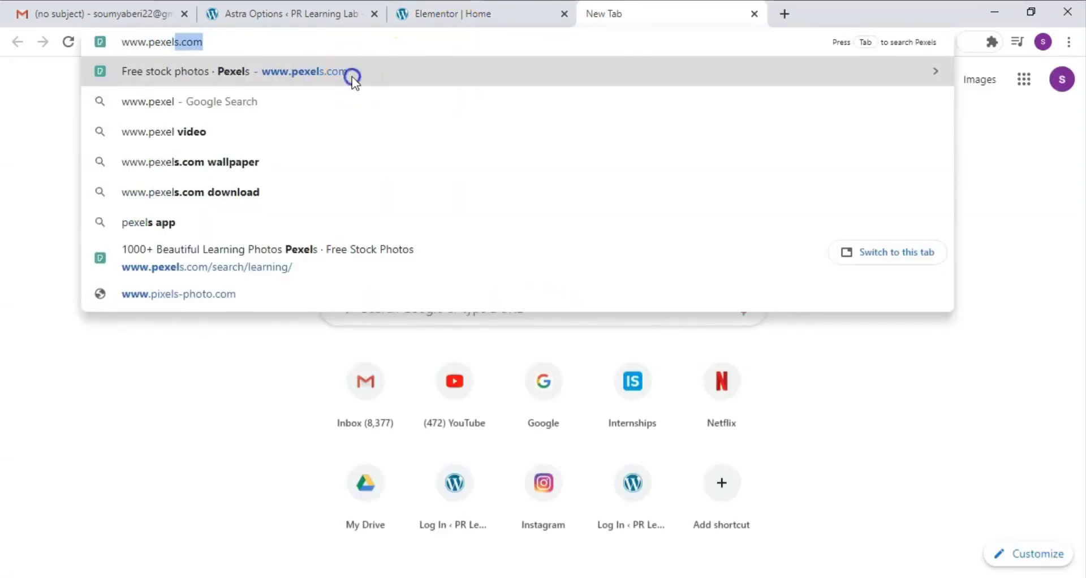
left_click(351, 77)
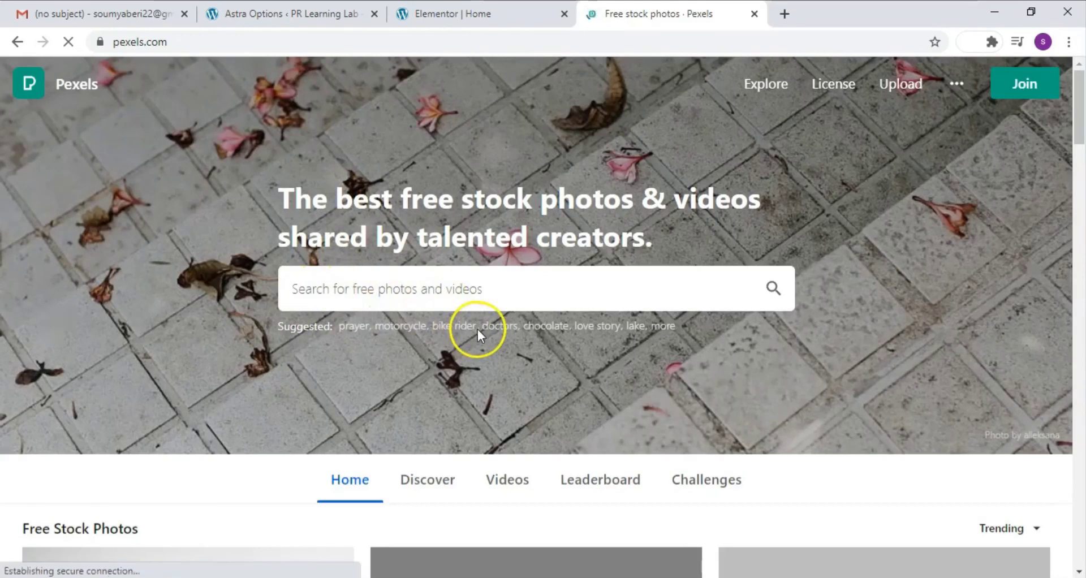
left_click(413, 293)
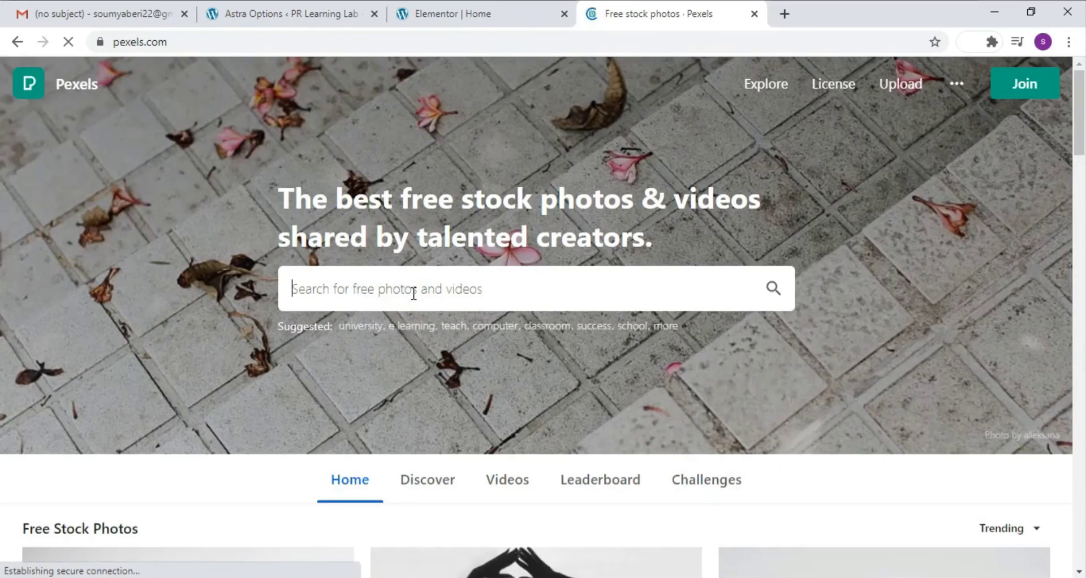
type("learning")
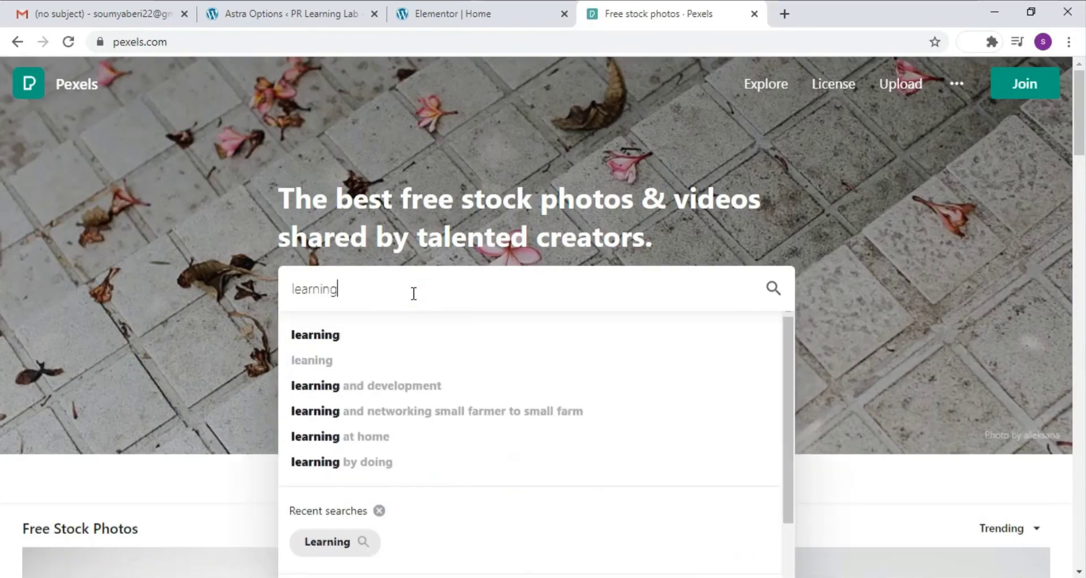
left_click(342, 349)
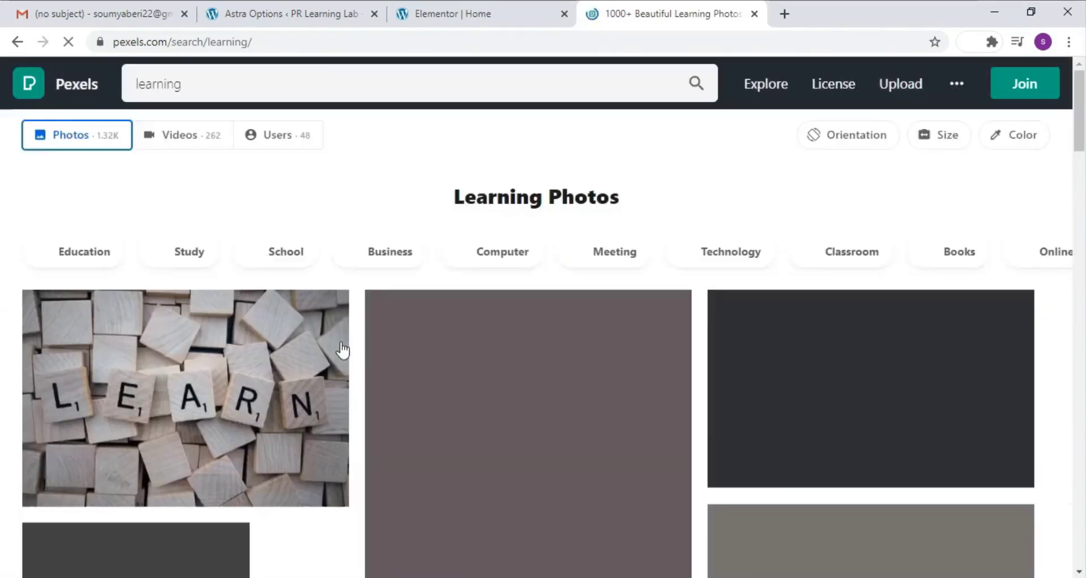
- Download the photo of library bookshelves with hanging light bulbs from the Pexels results
left_click_drag(1081, 124, 1080, 97)
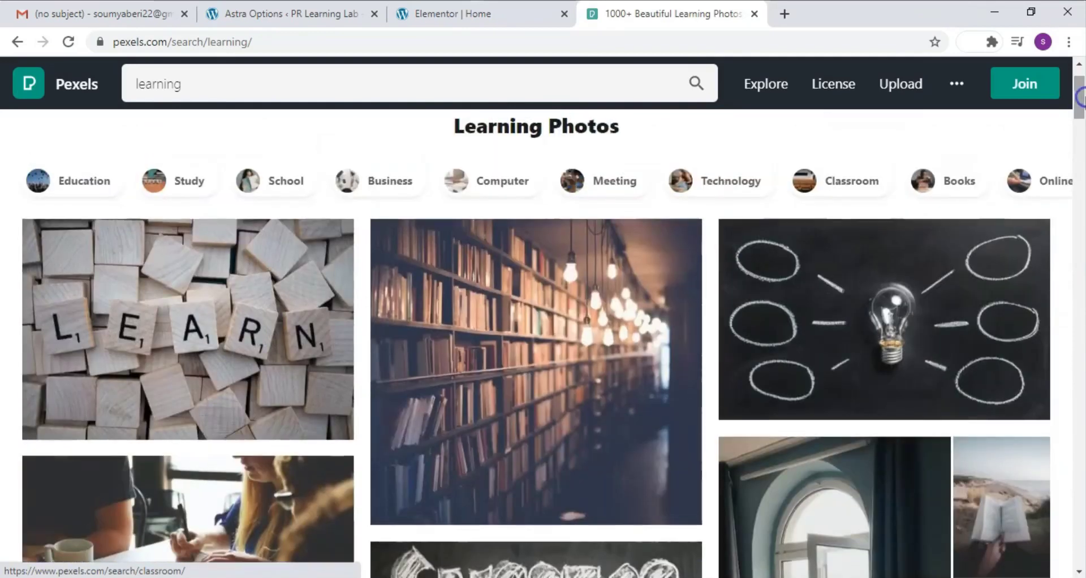
left_click(528, 330)
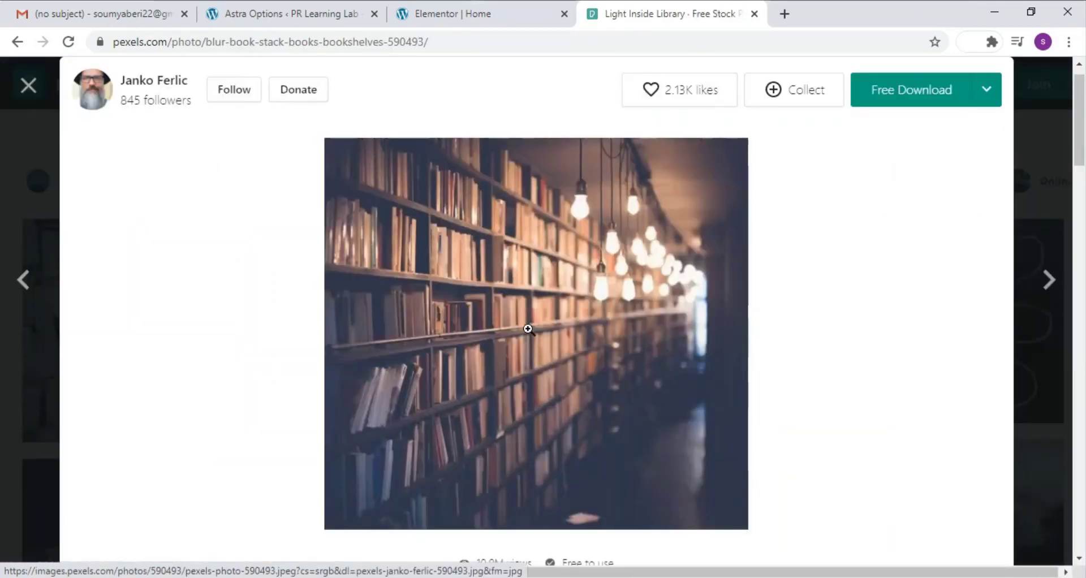
left_click(963, 86)
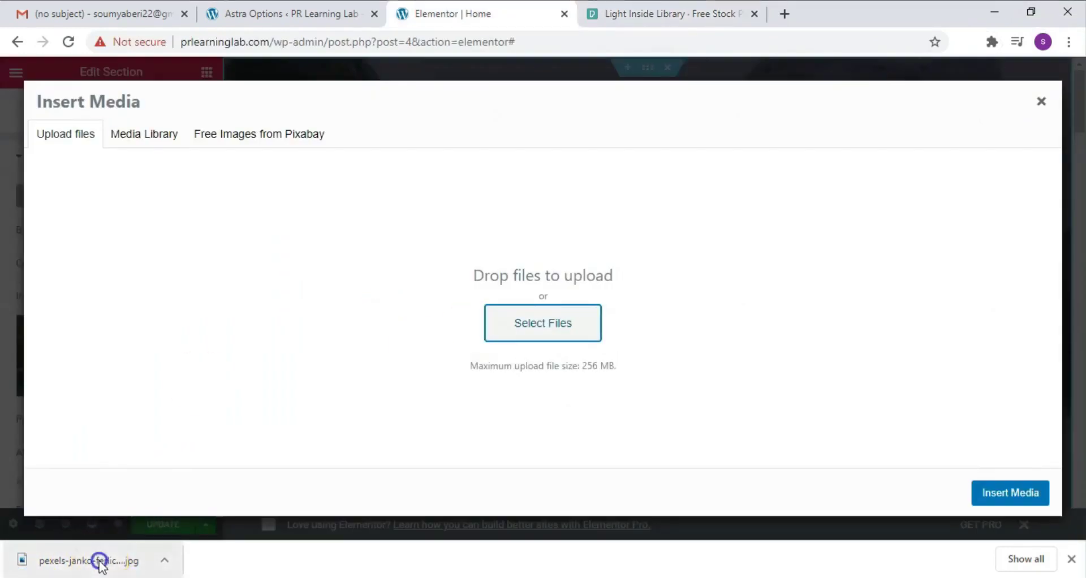
- Back in the Elementor tab, upload the downloaded library photo, insert it as the hero section's background image and set its position to Default
left_click_drag(99, 562, 546, 278)
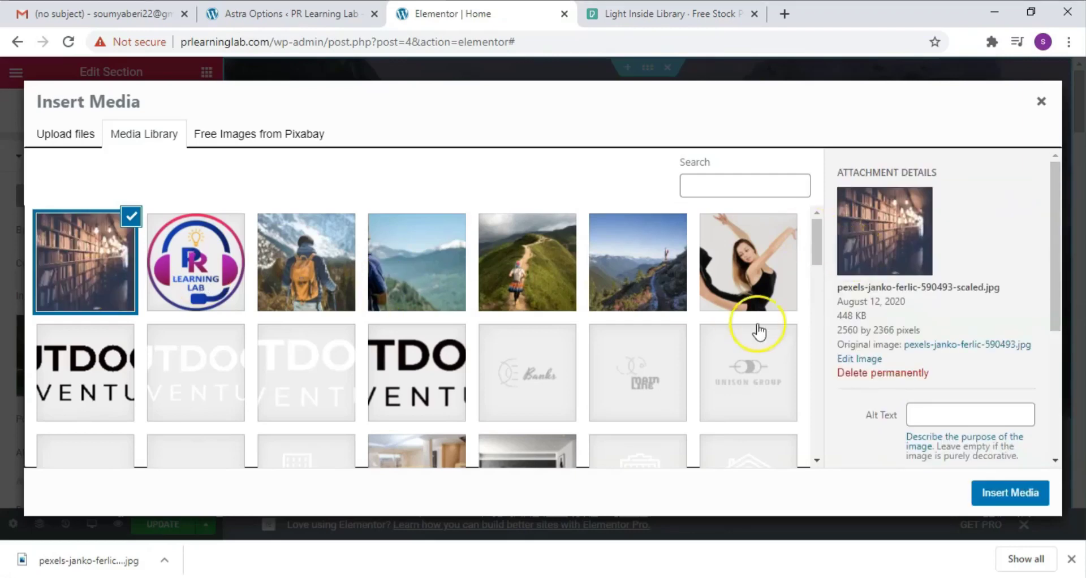
left_click(1024, 494)
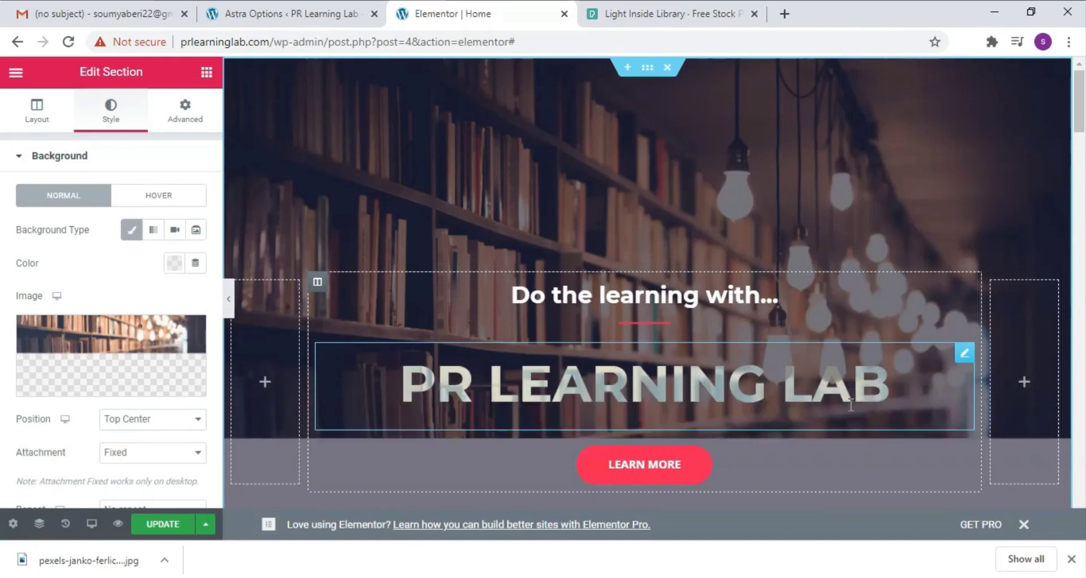
mouse_move(1081, 112)
left_mouse_down()
mouse_move(1079, 120)
mouse_move(1080, 101)
left_mouse_up()
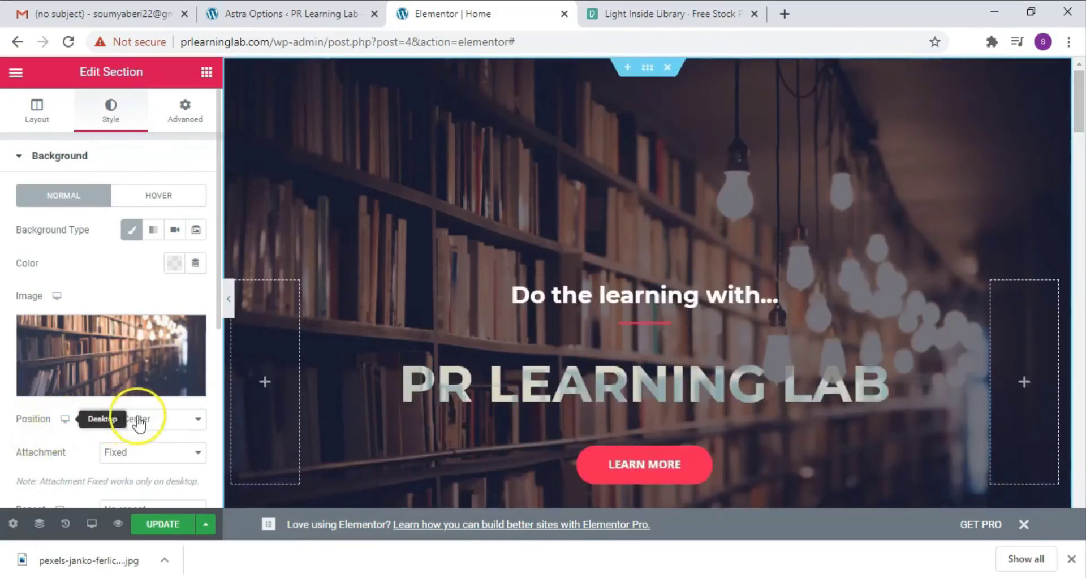
left_click(180, 418)
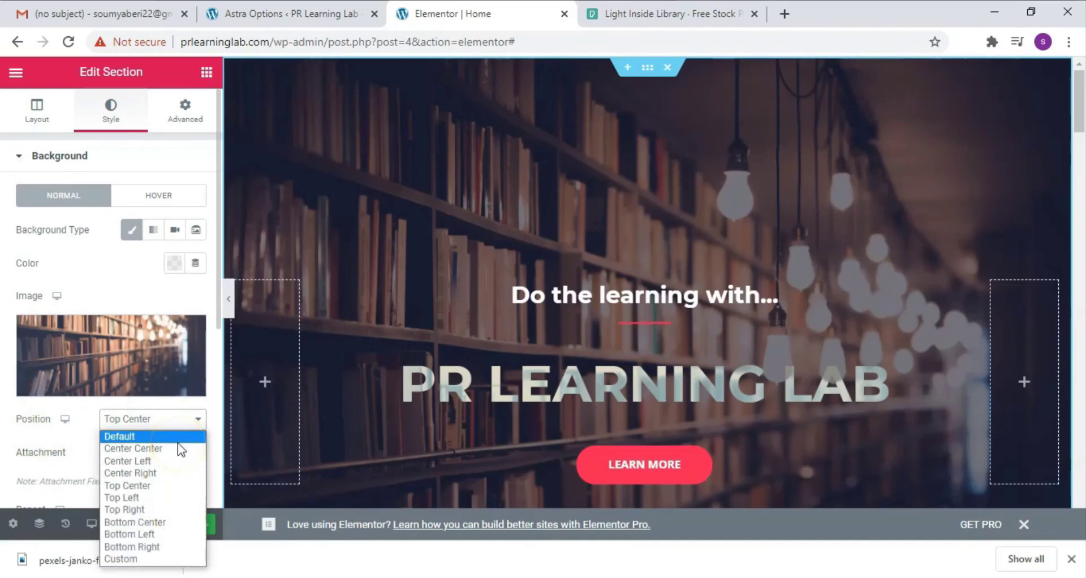
left_click(159, 436)
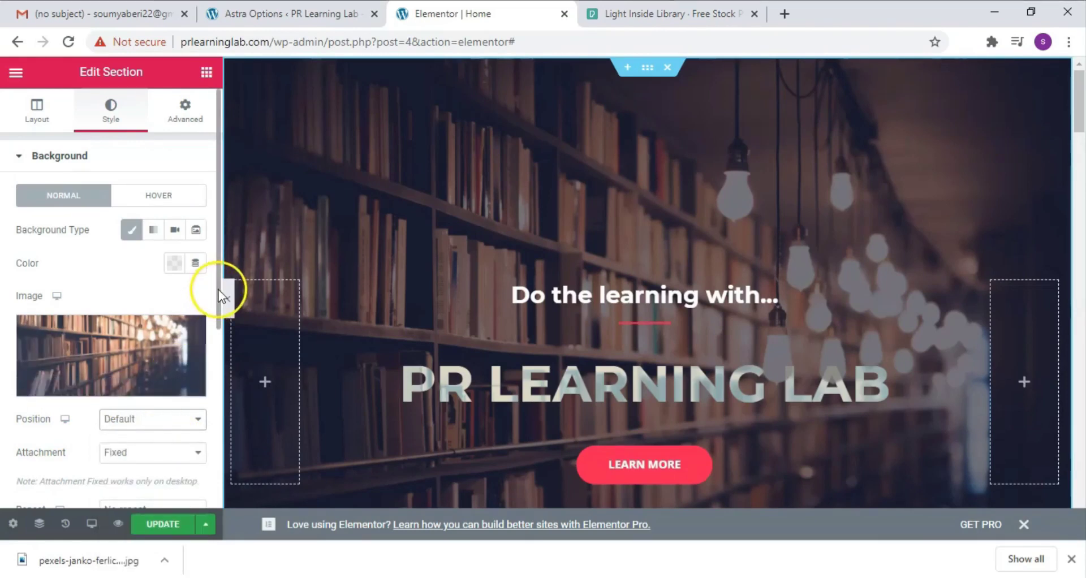
- Set the hero section's background overlay opacity to 0.62
left_click_drag(220, 294, 217, 411)
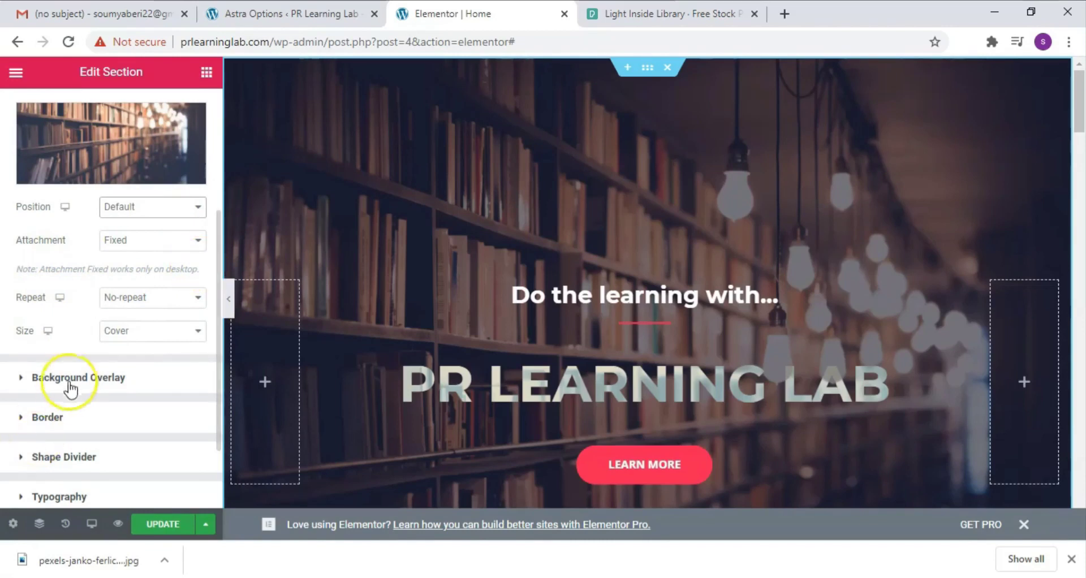
left_click(22, 381)
left_click(218, 396)
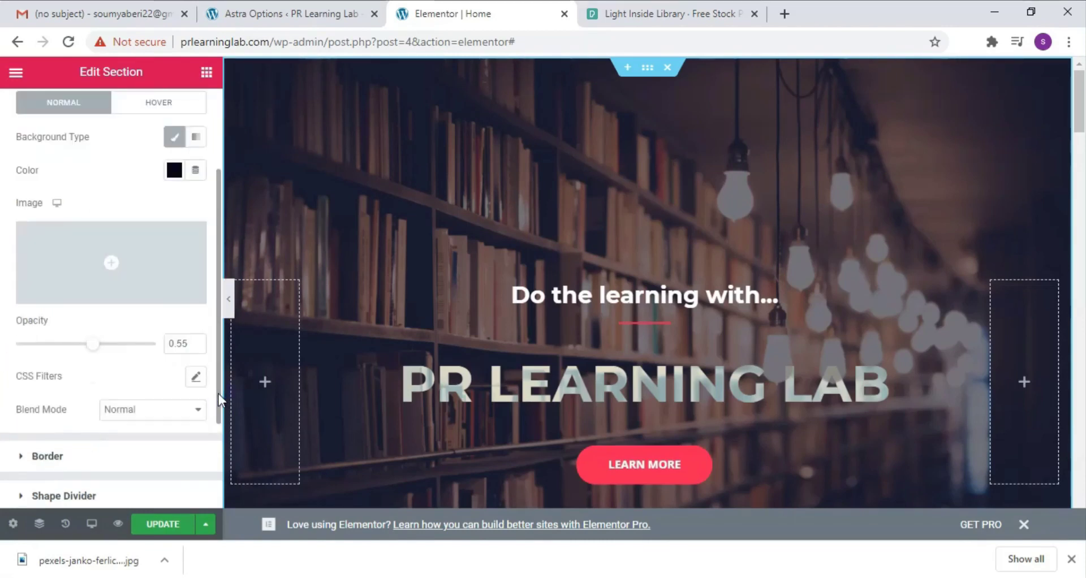
left_click_drag(218, 394, 218, 416)
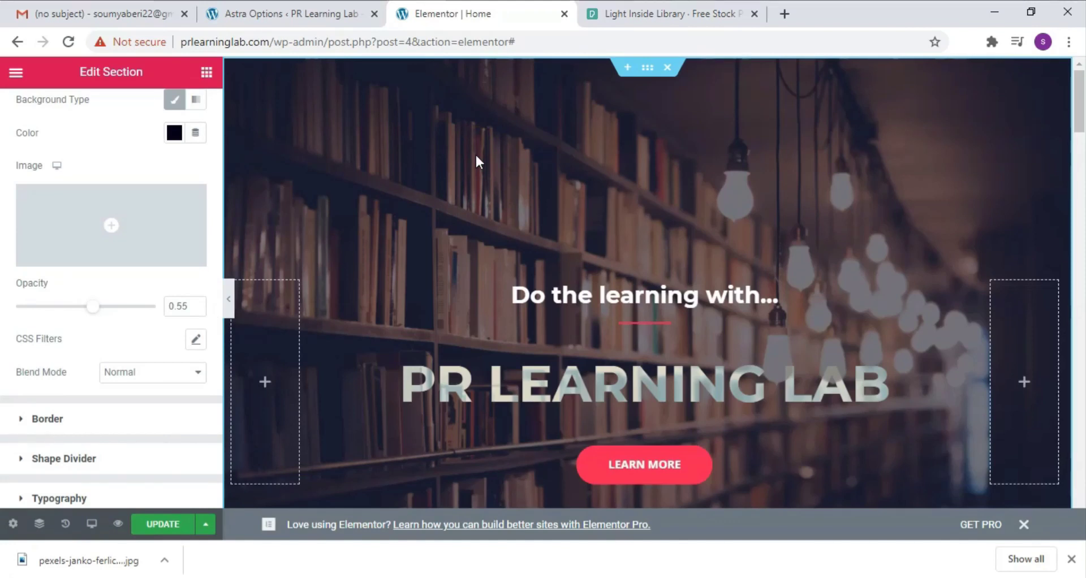
left_click_drag(92, 306, 68, 313)
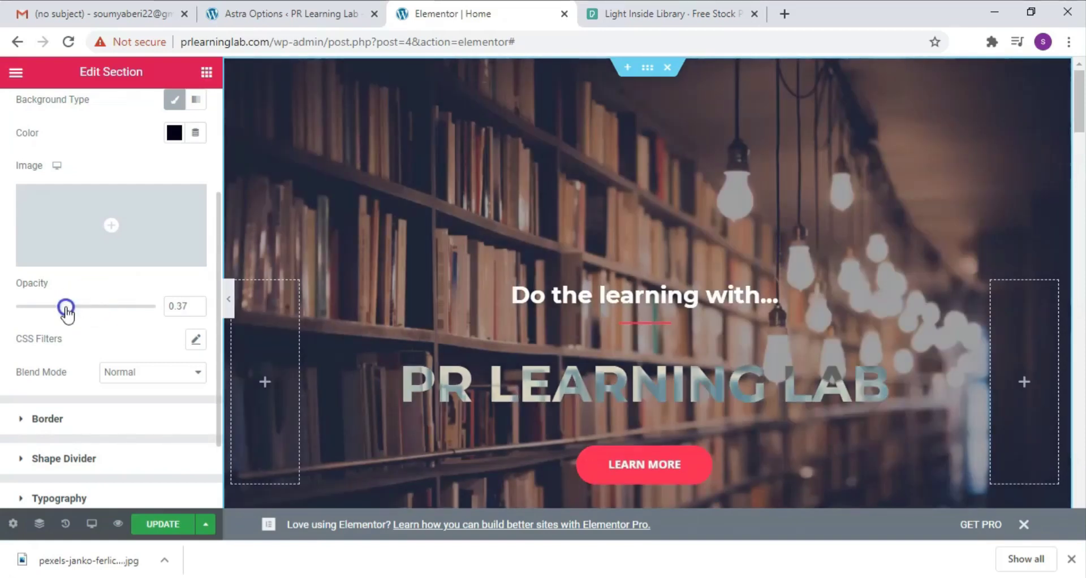
left_click_drag(67, 313, 103, 315)
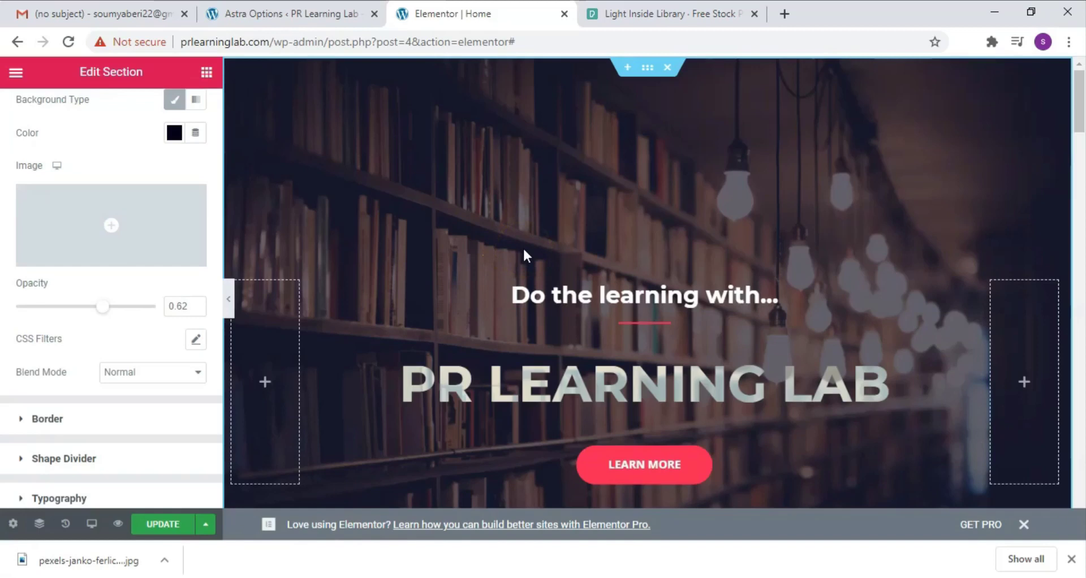
- Try several heading colors in the hero section's typography settings and settle on near-white #FFFAFA
scroll(623, 283, "down", 1)
scroll(218, 340, "down", 2)
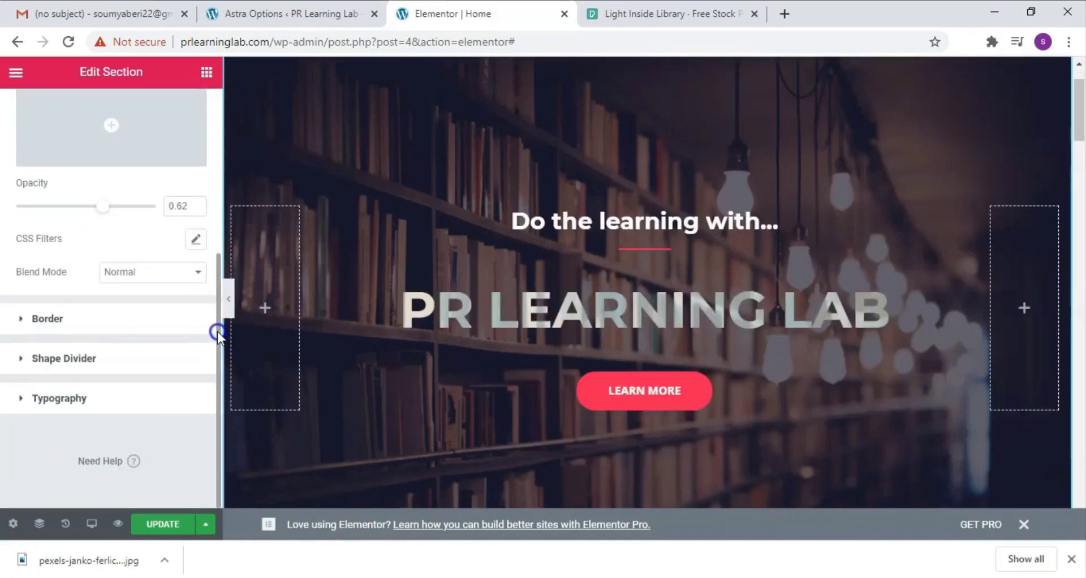
left_click(28, 398)
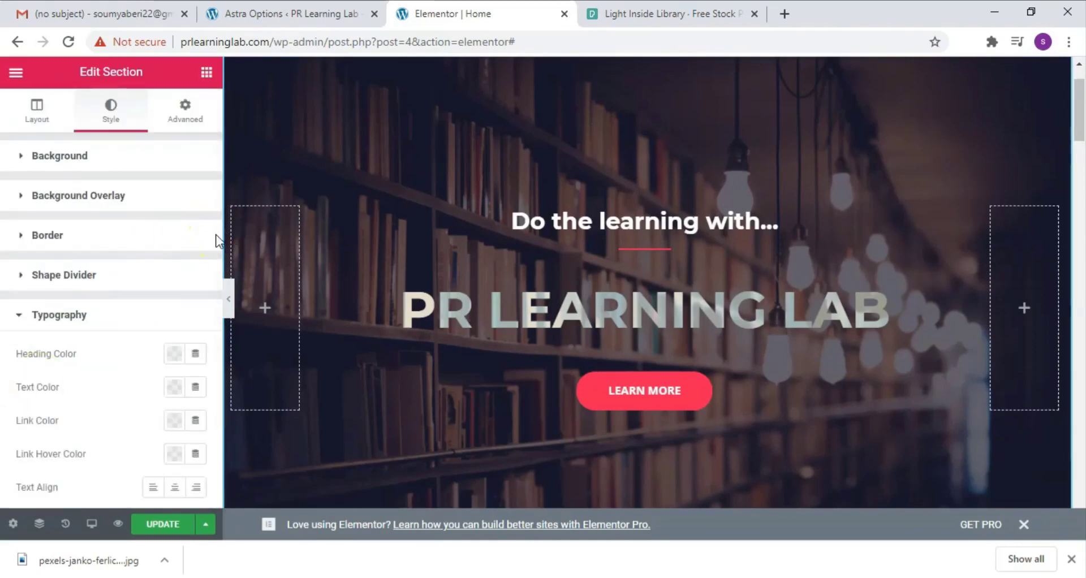
scroll(217, 241, "down", 2)
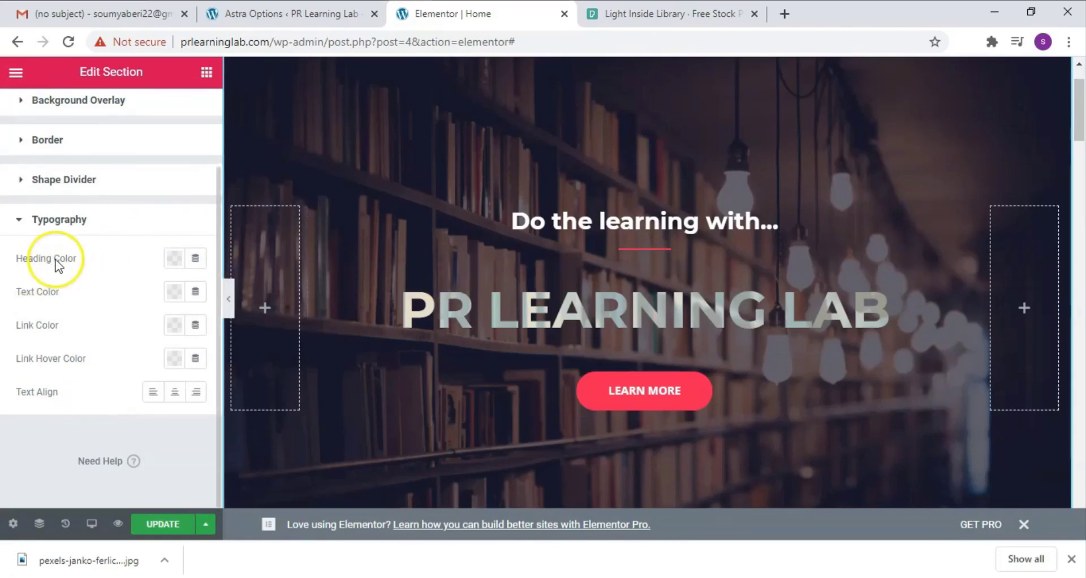
left_click(174, 259)
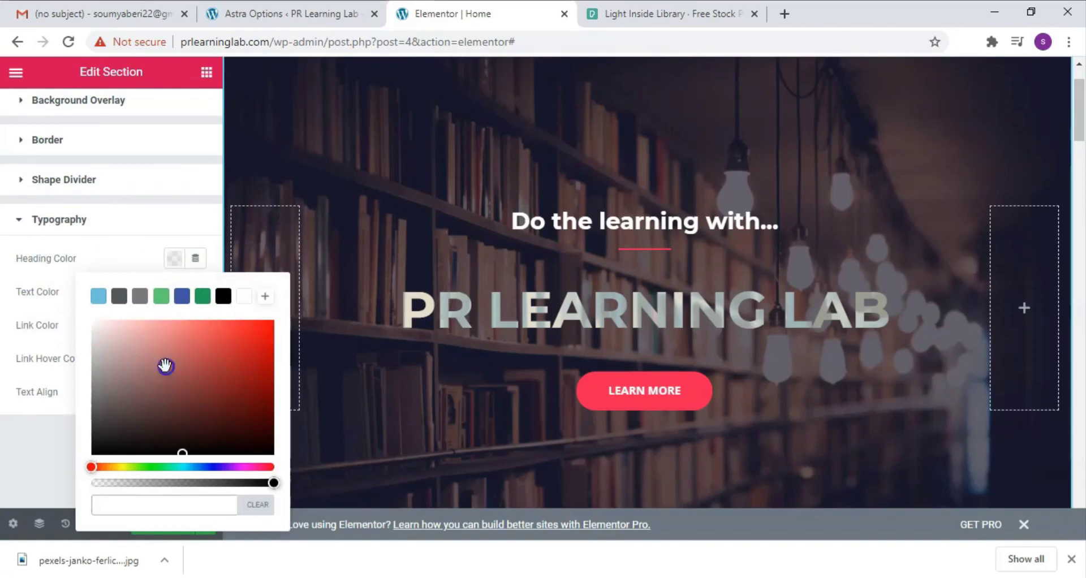
left_click(165, 365)
left_click(264, 348)
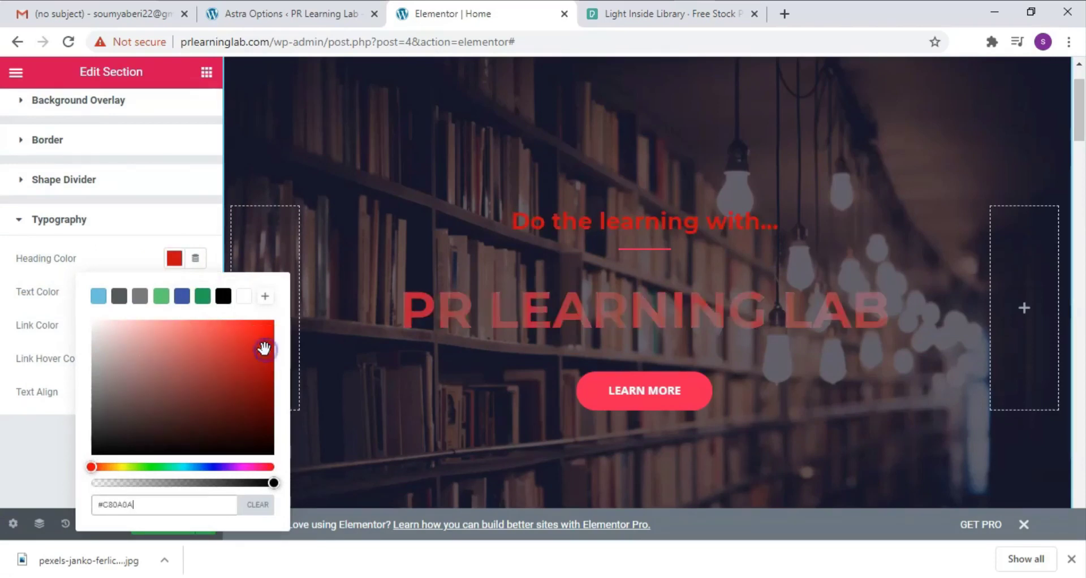
left_click(260, 412)
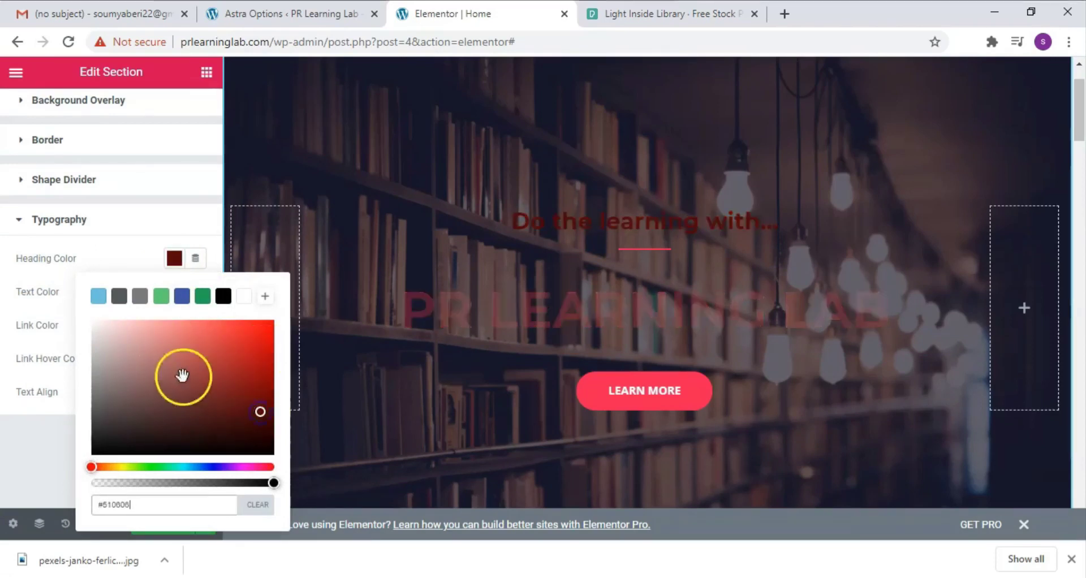
left_click(152, 362)
left_click(104, 358)
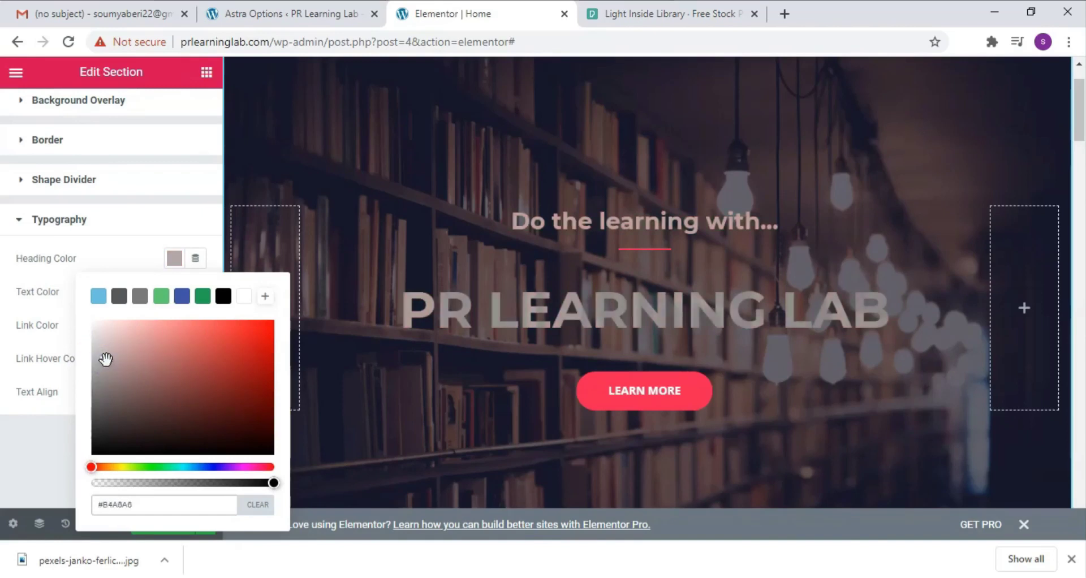
left_click(95, 322)
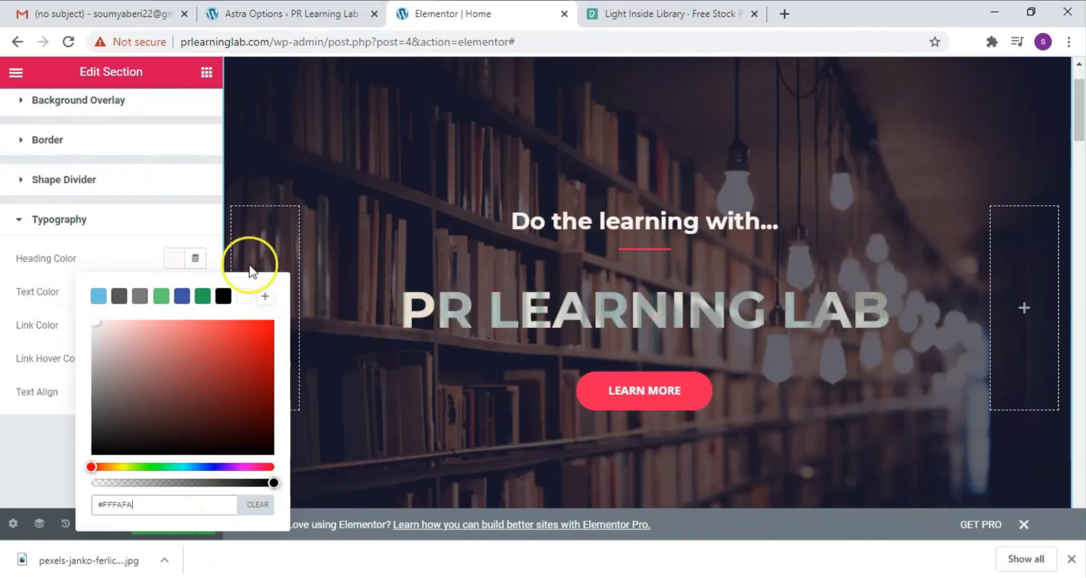
left_click(56, 448)
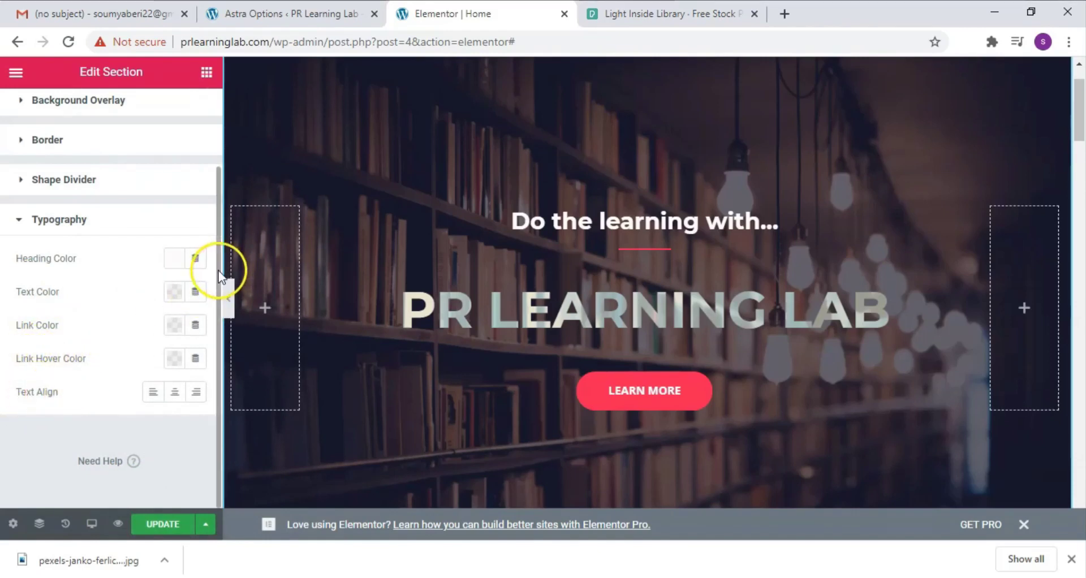
scroll(218, 226, "up", 3)
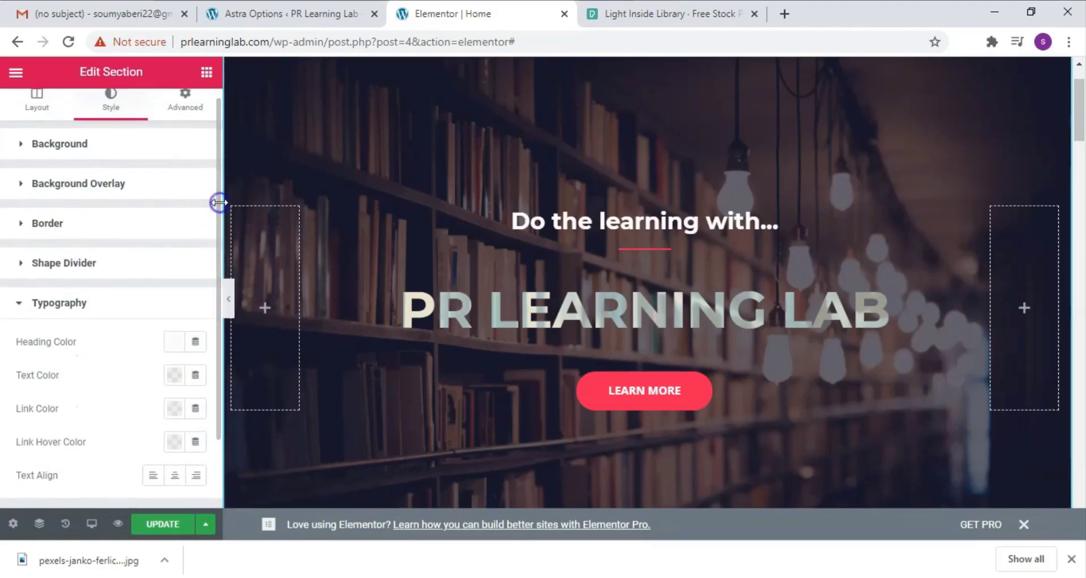
left_click_drag(218, 202, 217, 162)
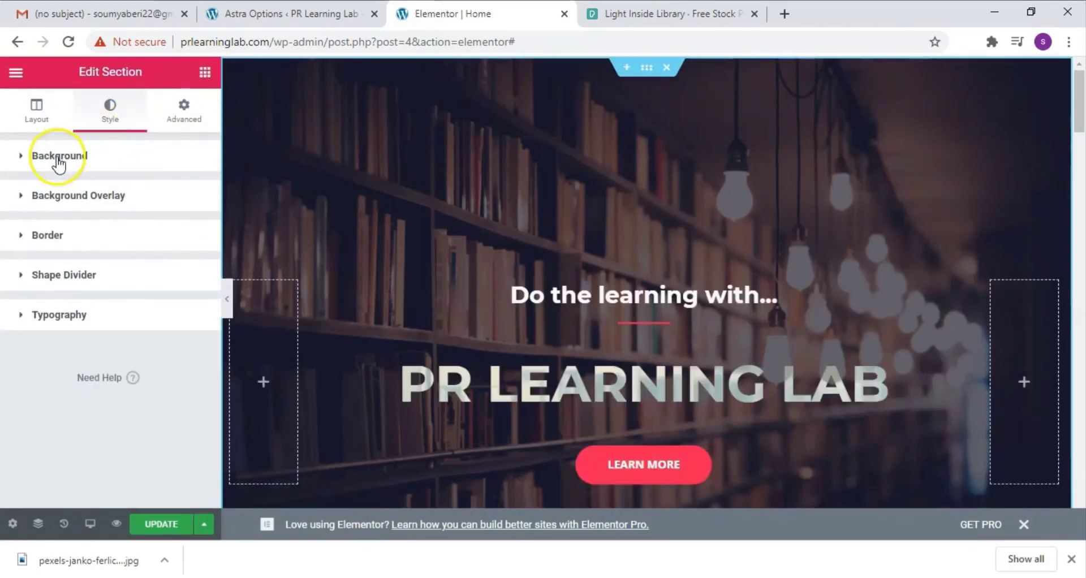
left_click(54, 160)
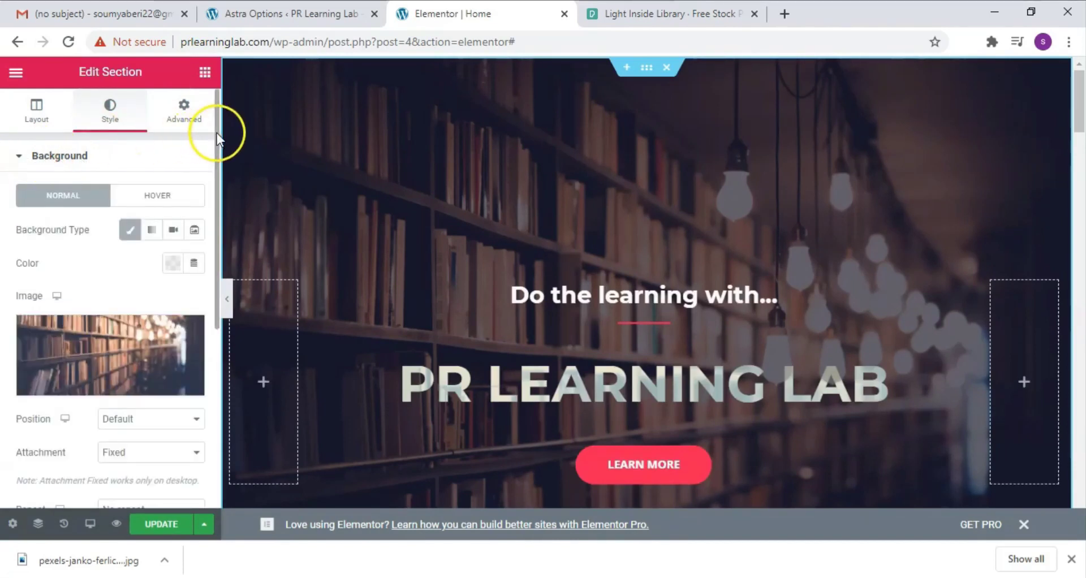
- Increase the hero section's top padding to 274 px
left_click(188, 108)
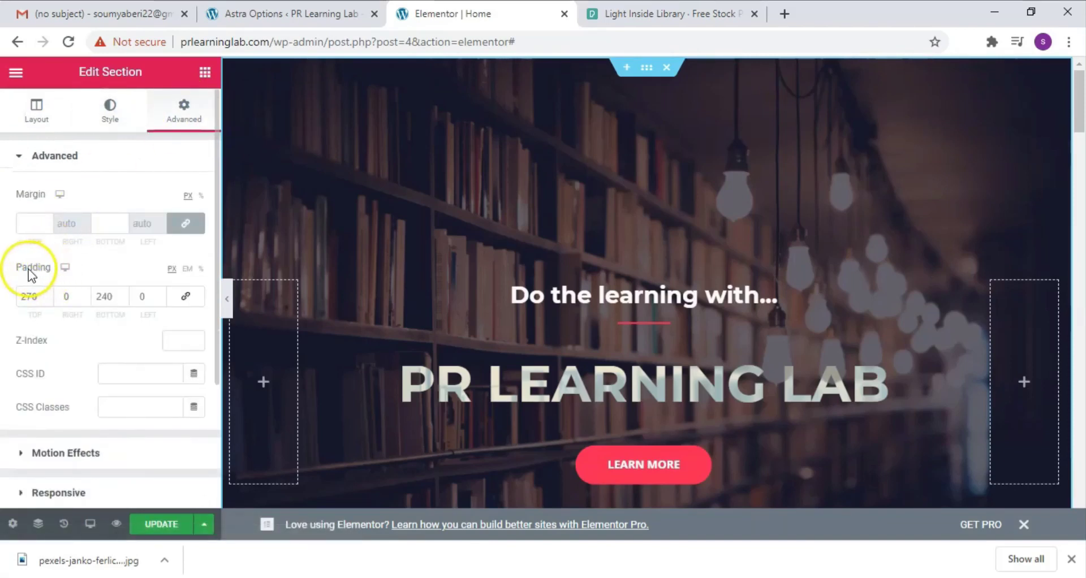
left_click(47, 293)
left_click(47, 293)
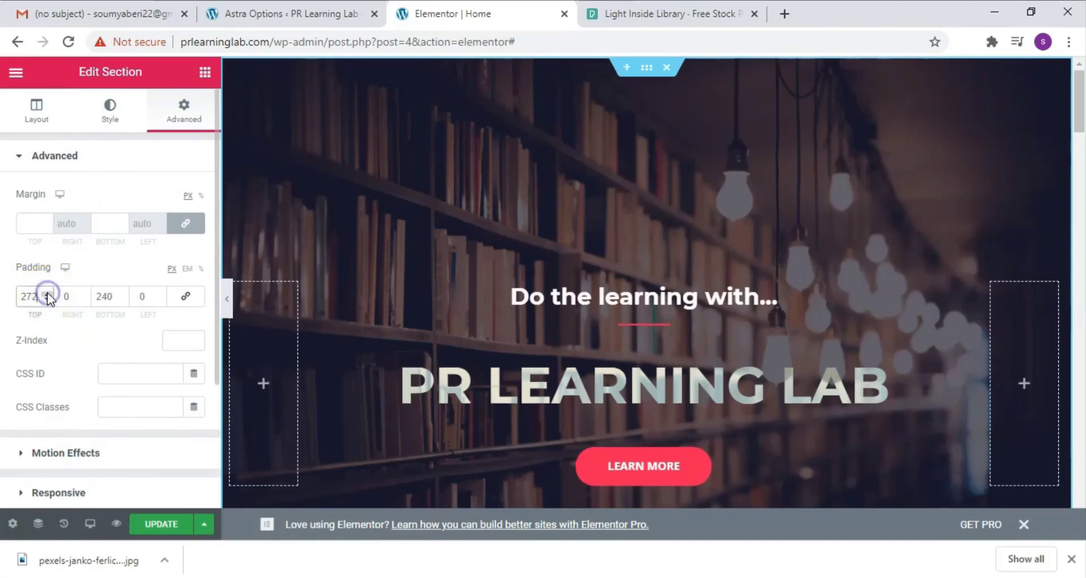
left_click(47, 293)
left_click(47, 293)
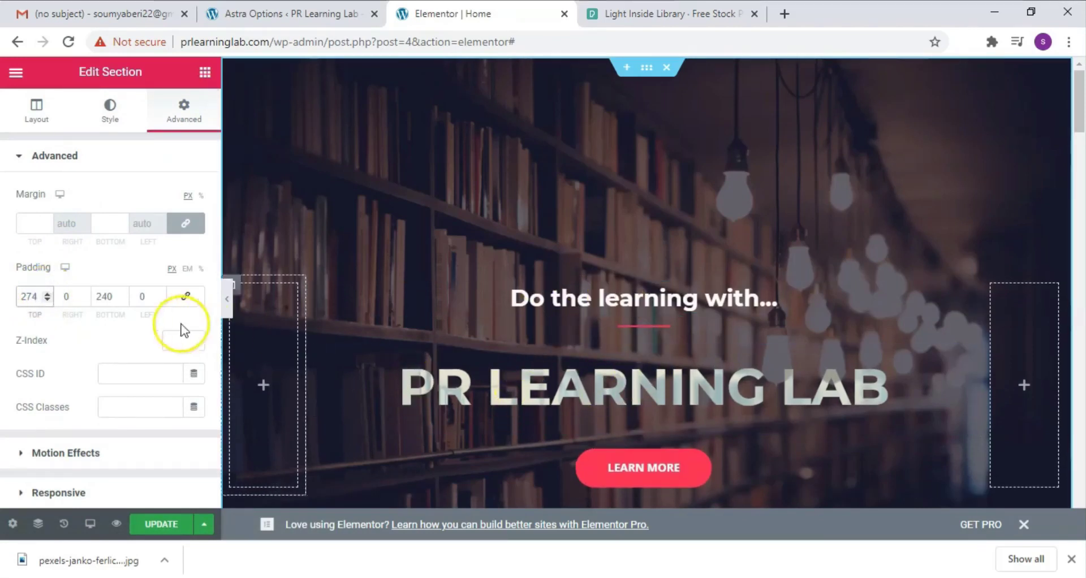
- Fine-tune the hero section's top padding to 267 px
left_click(43, 295)
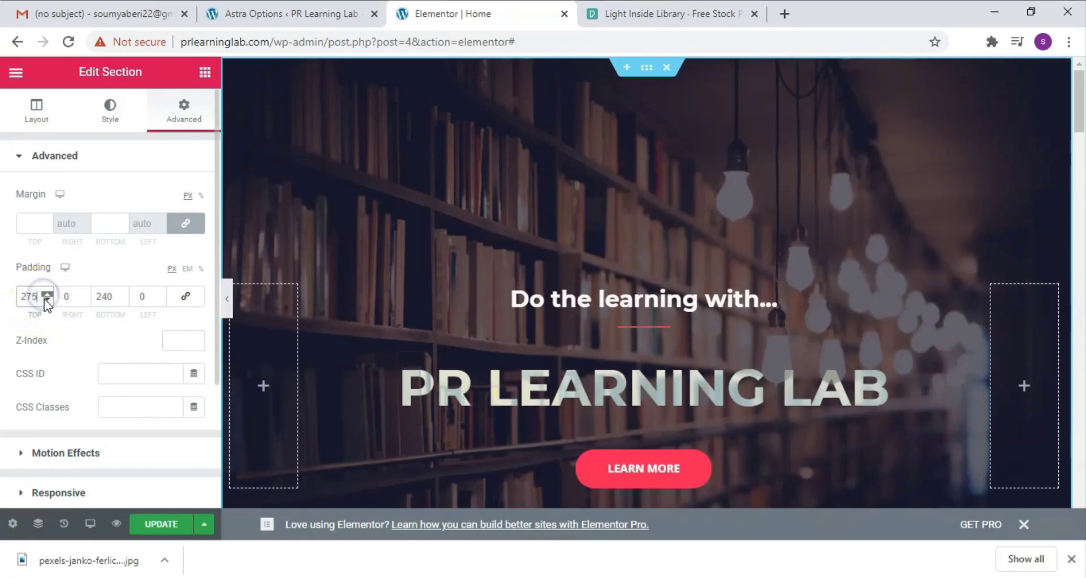
left_click(49, 300)
left_click(49, 300)
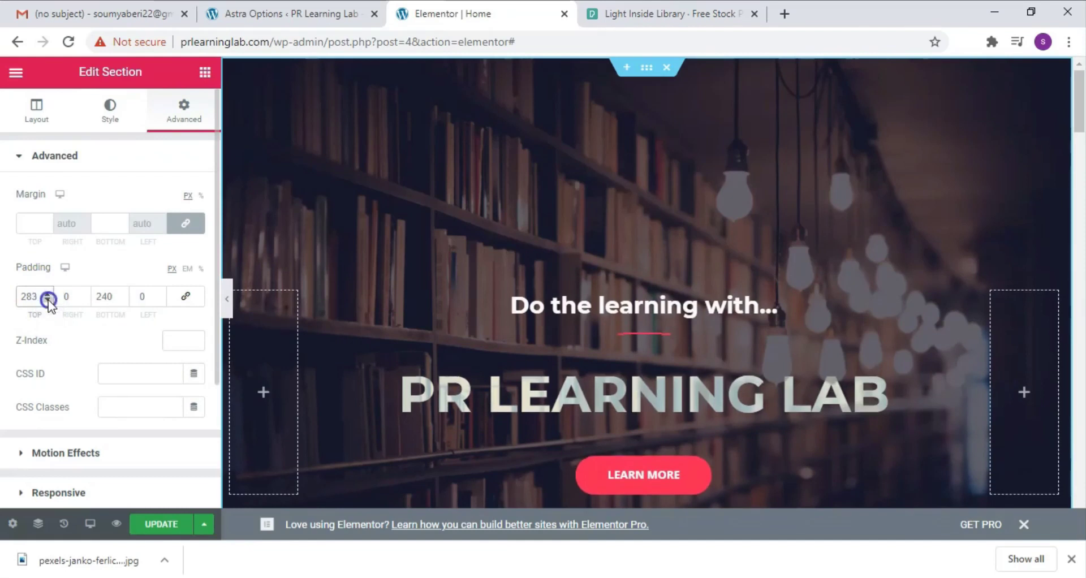
left_click(49, 300)
left_click(48, 300)
left_click(49, 300)
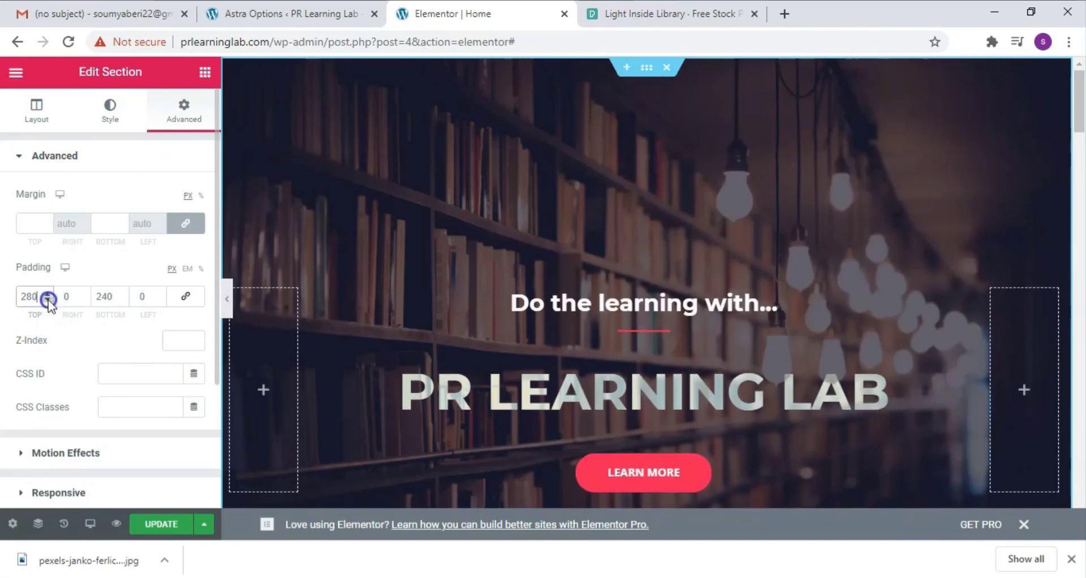
left_click(49, 300)
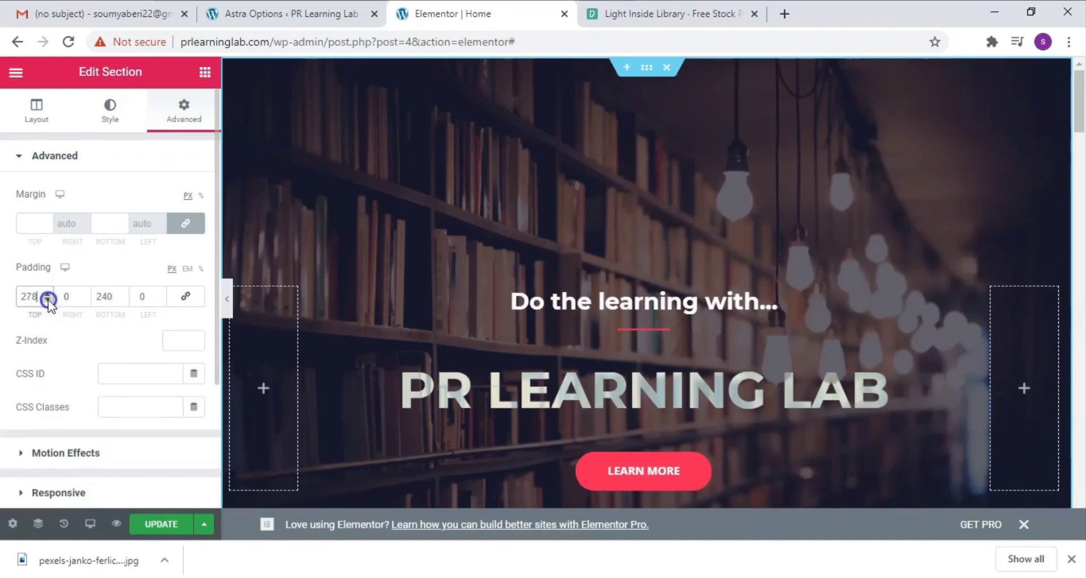
left_click(48, 300)
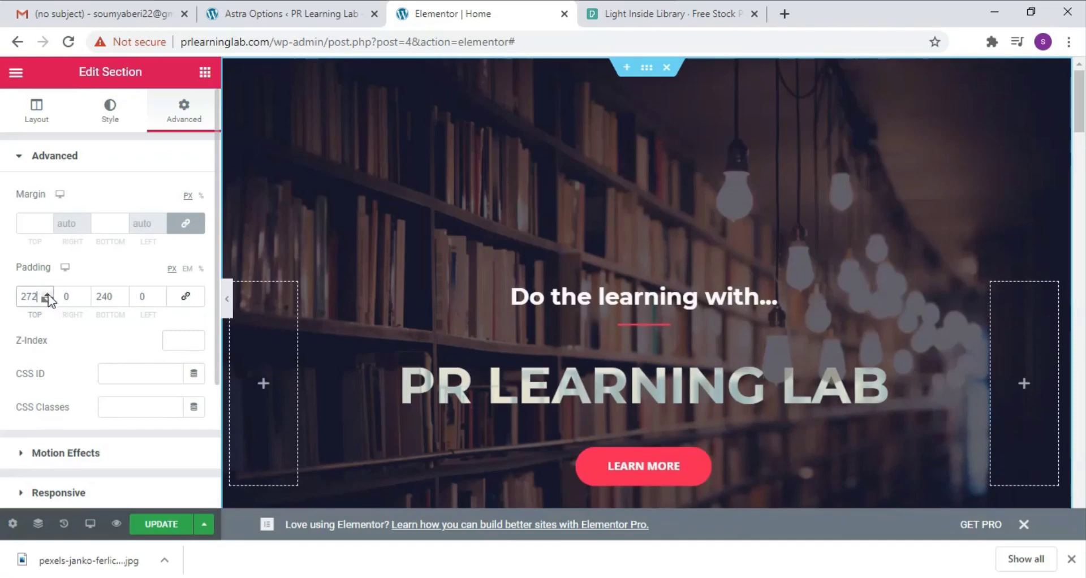
left_click(48, 300)
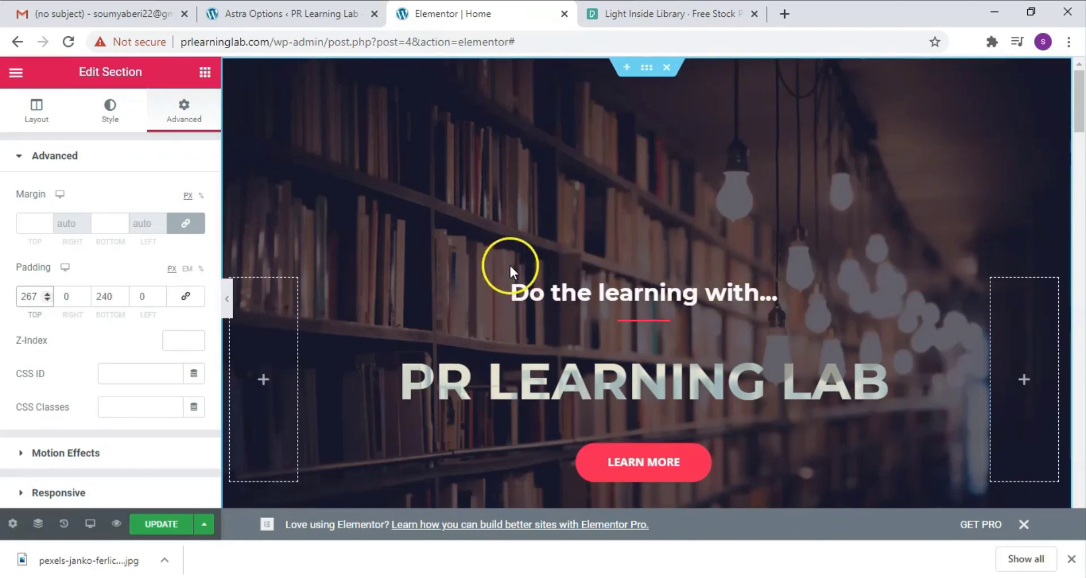
- Compare the Fixed and Scroll attachment options for the hero section's background image, and keep Fixed
left_click(110, 116)
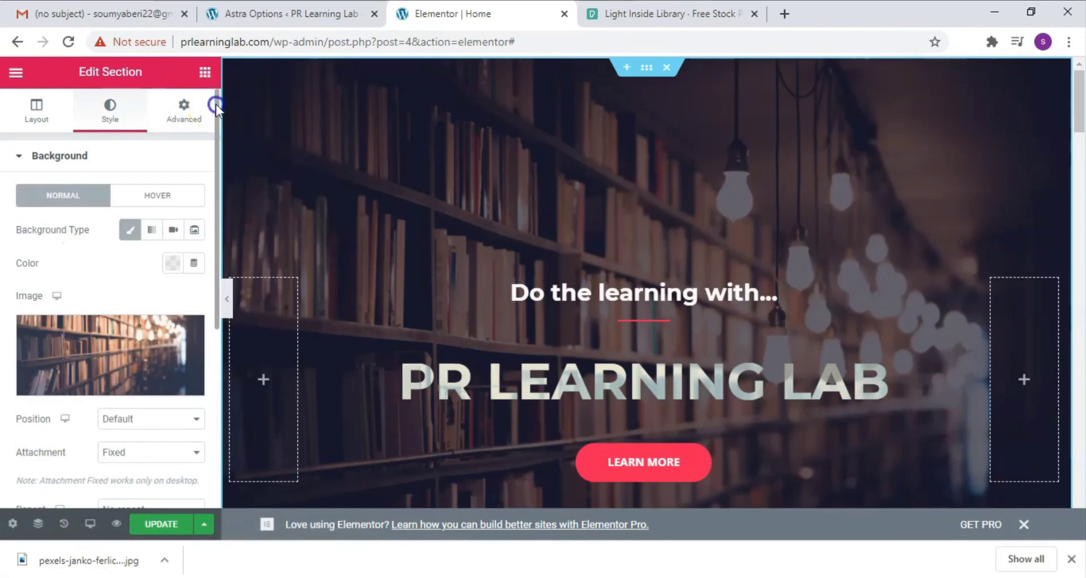
left_click_drag(215, 104, 216, 140)
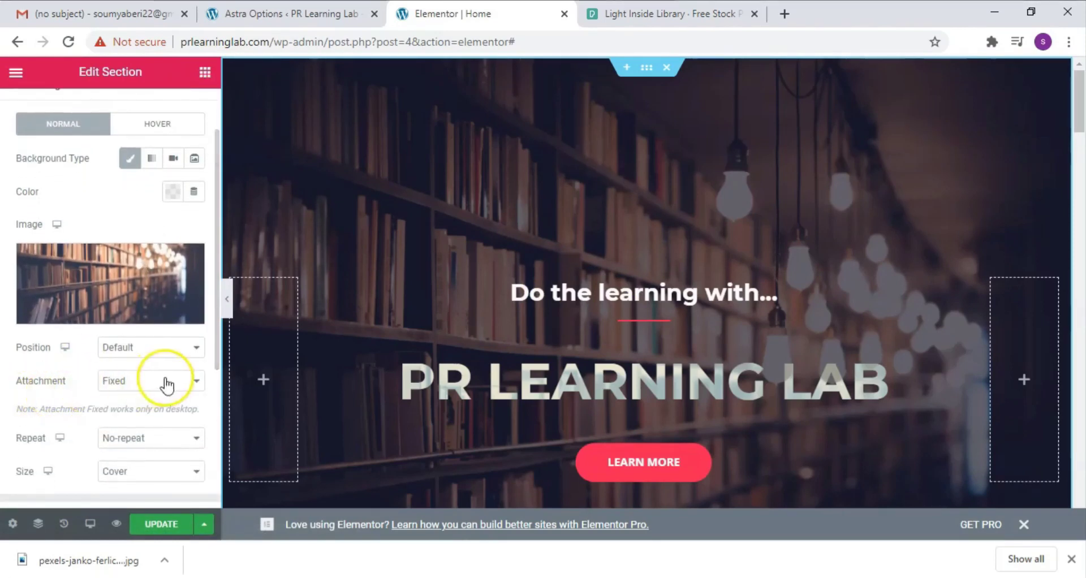
left_click(192, 380)
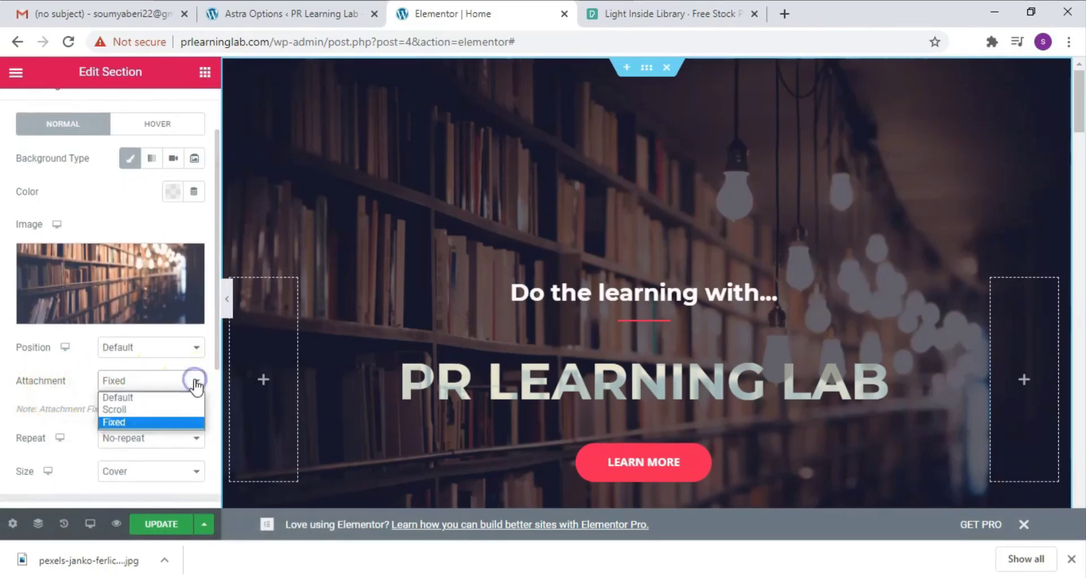
left_click(133, 422)
scroll(747, 218, "down", 2)
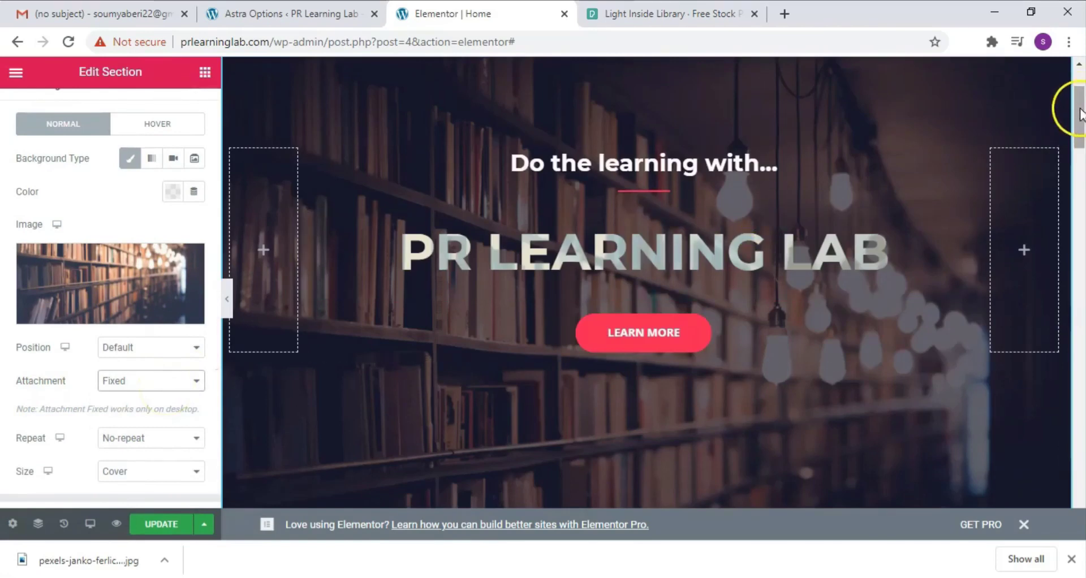
mouse_move(1079, 113)
left_mouse_down()
mouse_move(1079, 134)
mouse_move(1079, 88)
mouse_move(1079, 138)
mouse_move(1078, 81)
mouse_move(1078, 123)
mouse_move(1078, 95)
left_mouse_up()
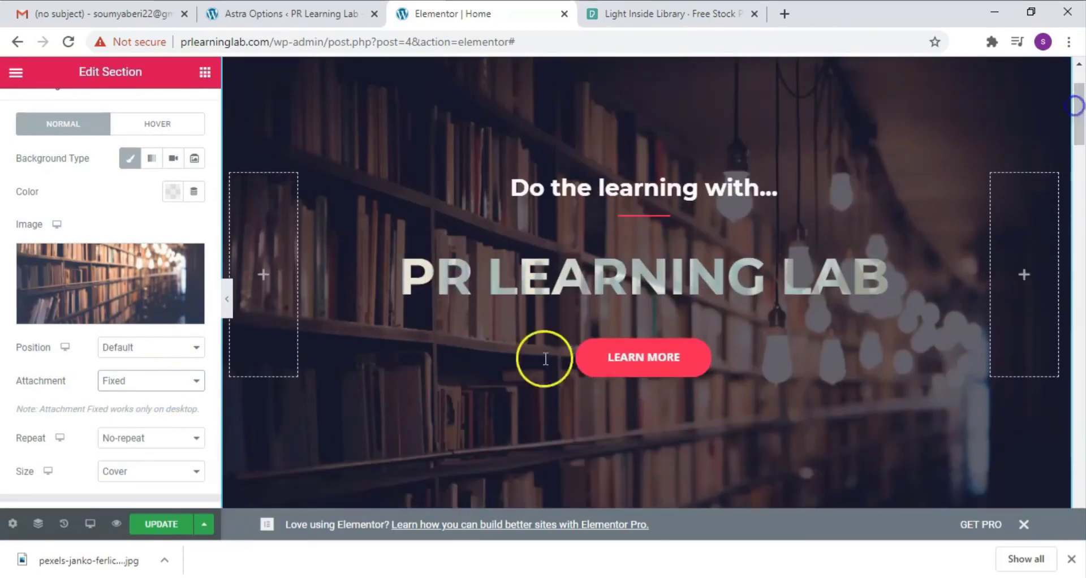
left_click(171, 378)
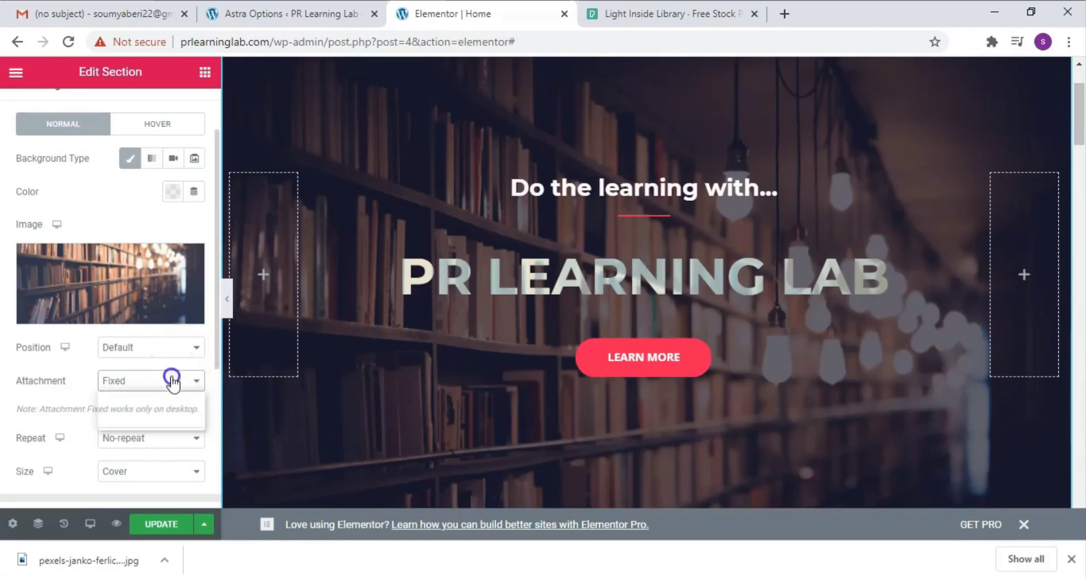
left_click(154, 411)
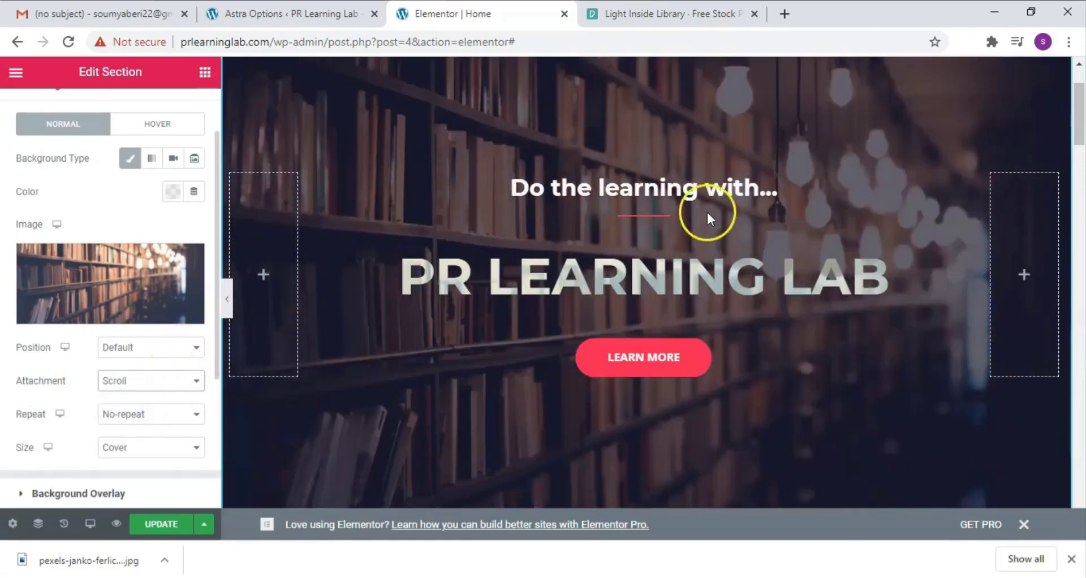
mouse_move(1079, 129)
left_mouse_down()
mouse_move(1080, 153)
mouse_move(1082, 121)
mouse_move(1081, 136)
left_mouse_up()
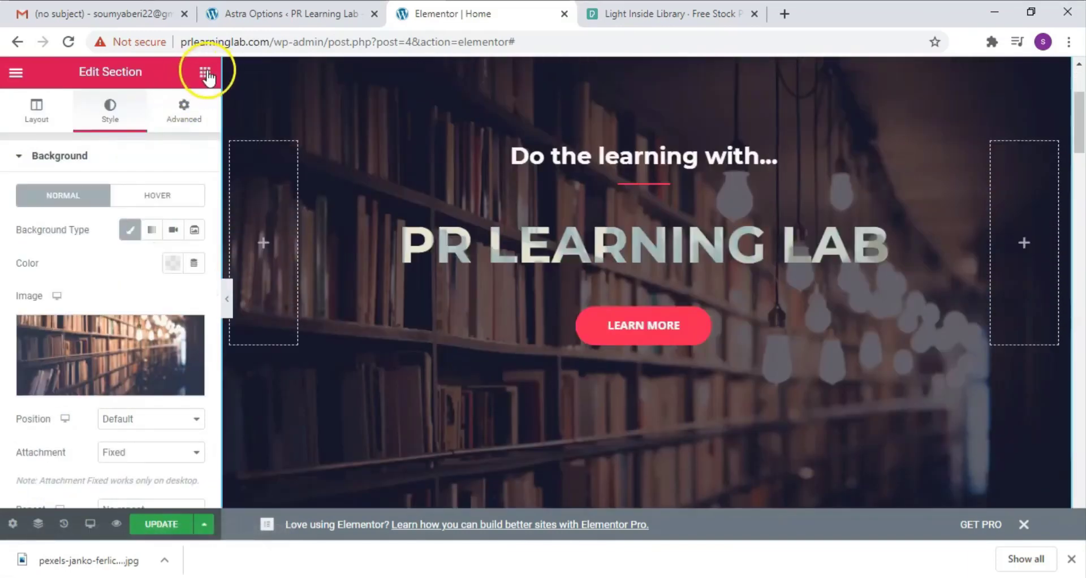
- Replace the "Upcoming Events" heading text with "OUR COURSES"
left_click(205, 73)
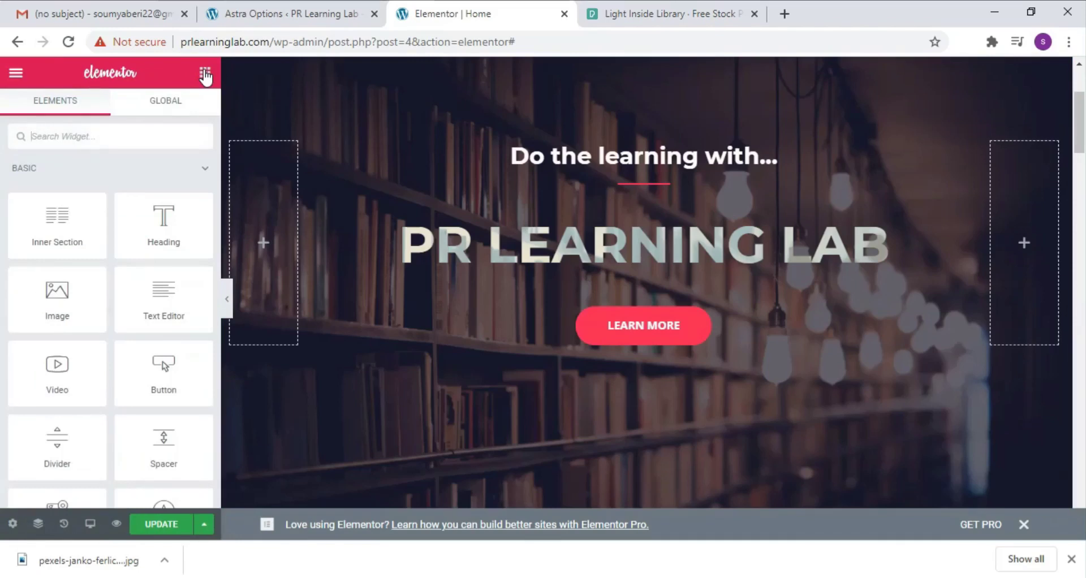
scroll(645, 317, "down", 1)
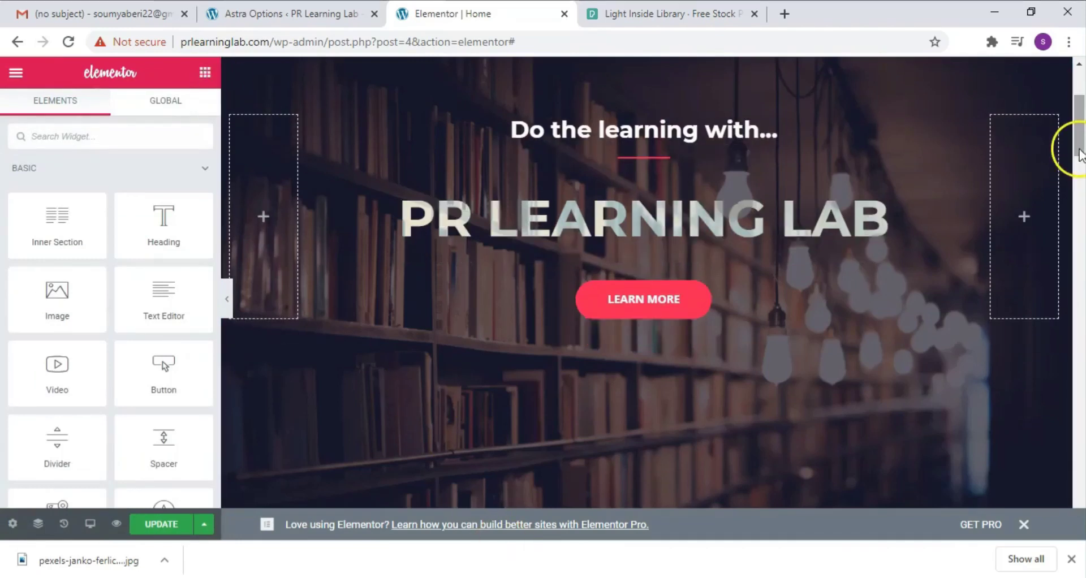
left_click_drag(1080, 143, 1080, 235)
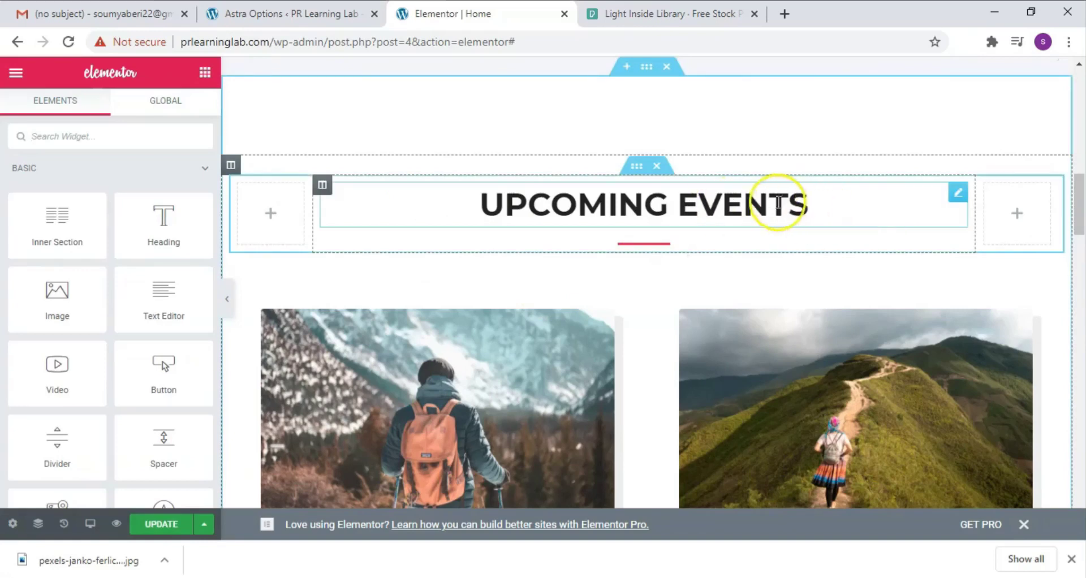
left_click(810, 210)
left_click_drag(808, 205, 490, 205)
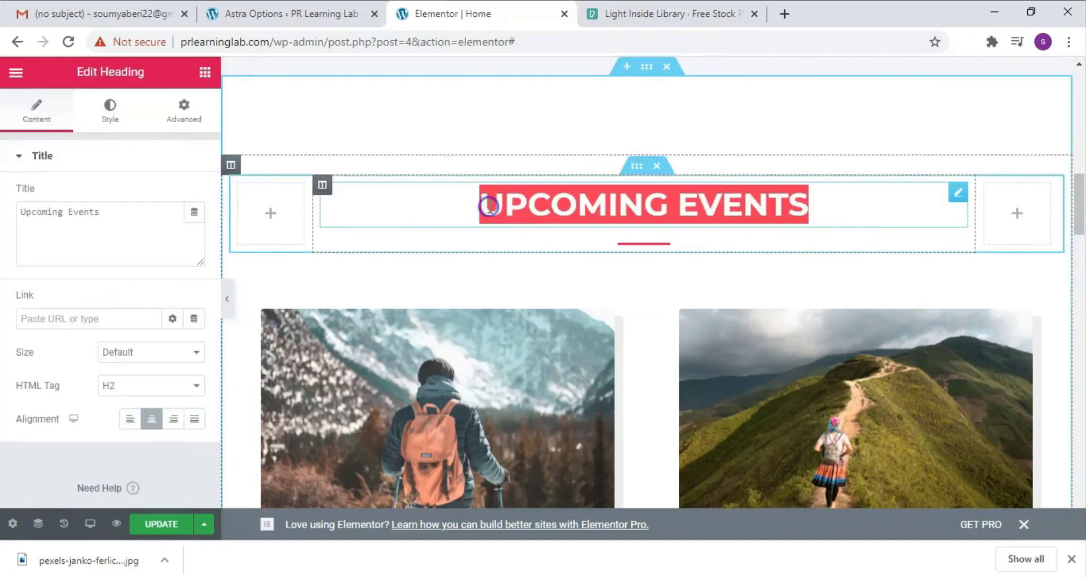
key("BackSpace")
type("OUR ")
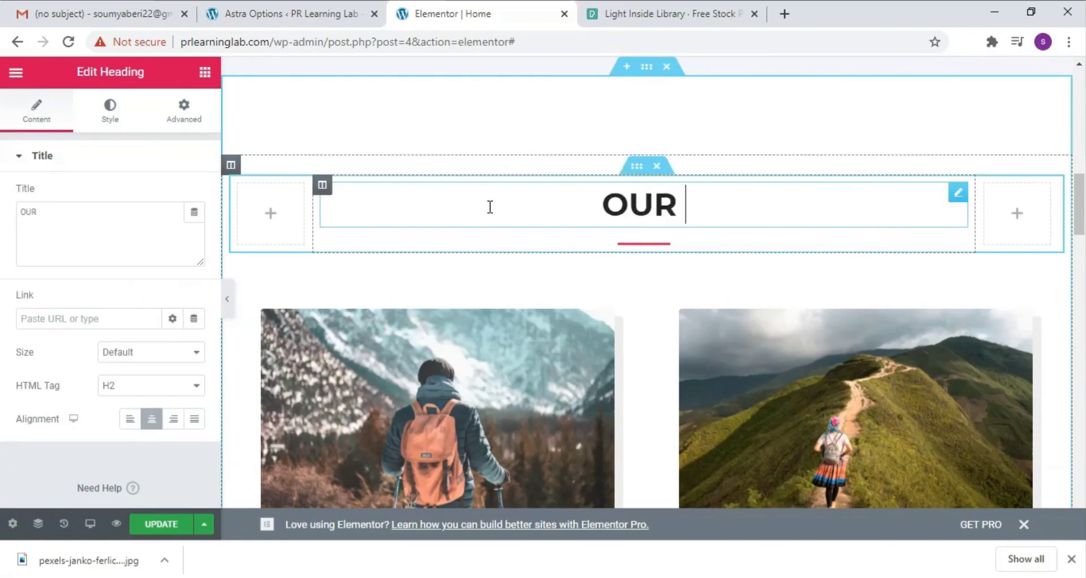
type("COURSES")
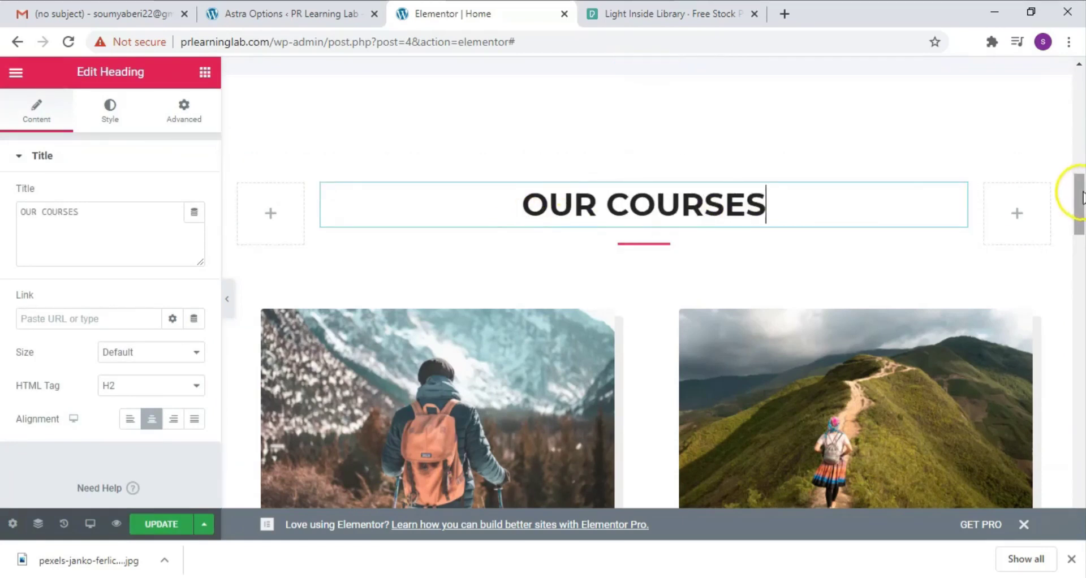
- Move the Everest Camp Trek and Walking Holidays text boxes above the photos in their respective columns
left_click_drag(1080, 196, 1080, 218)
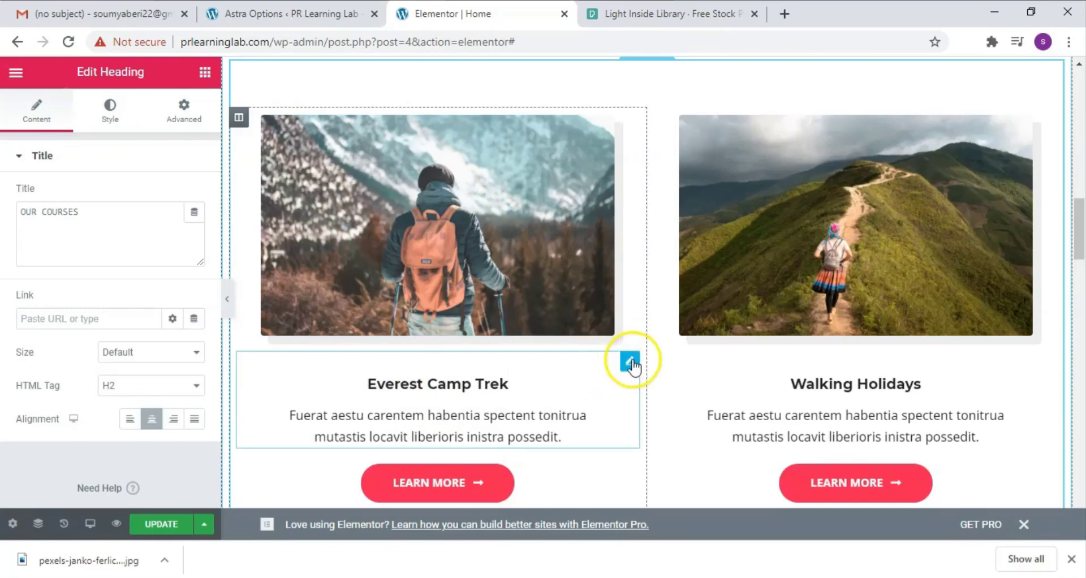
left_click_drag(636, 282, 511, 111)
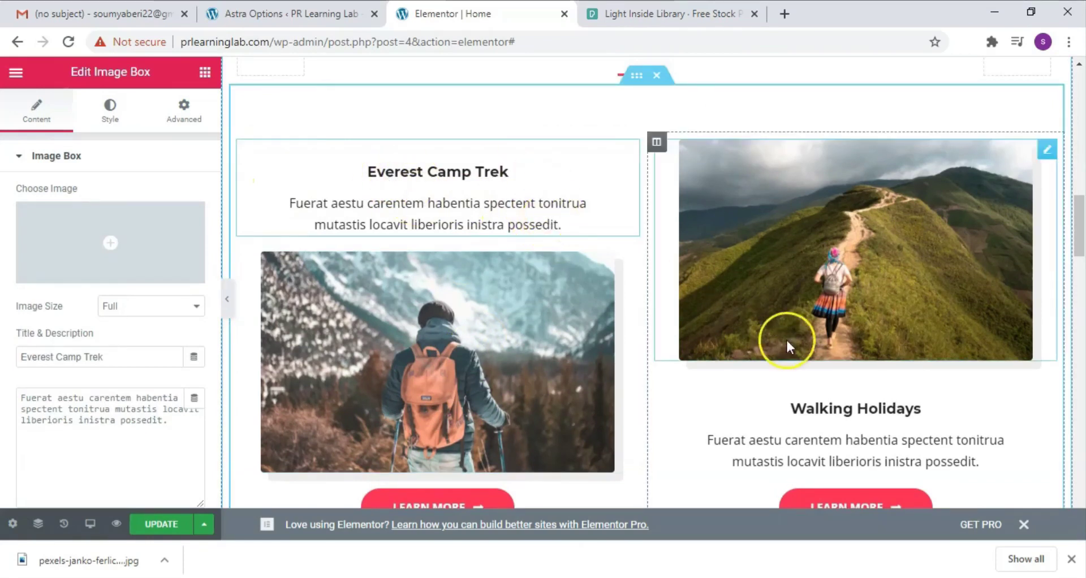
scroll(1079, 248, "down", 1)
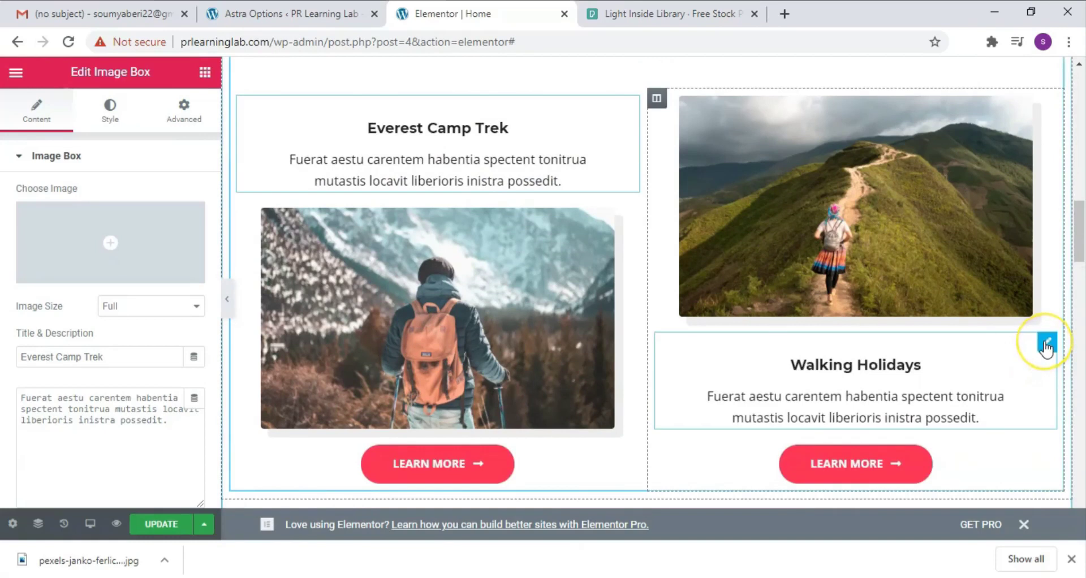
left_click_drag(1046, 344, 954, 117)
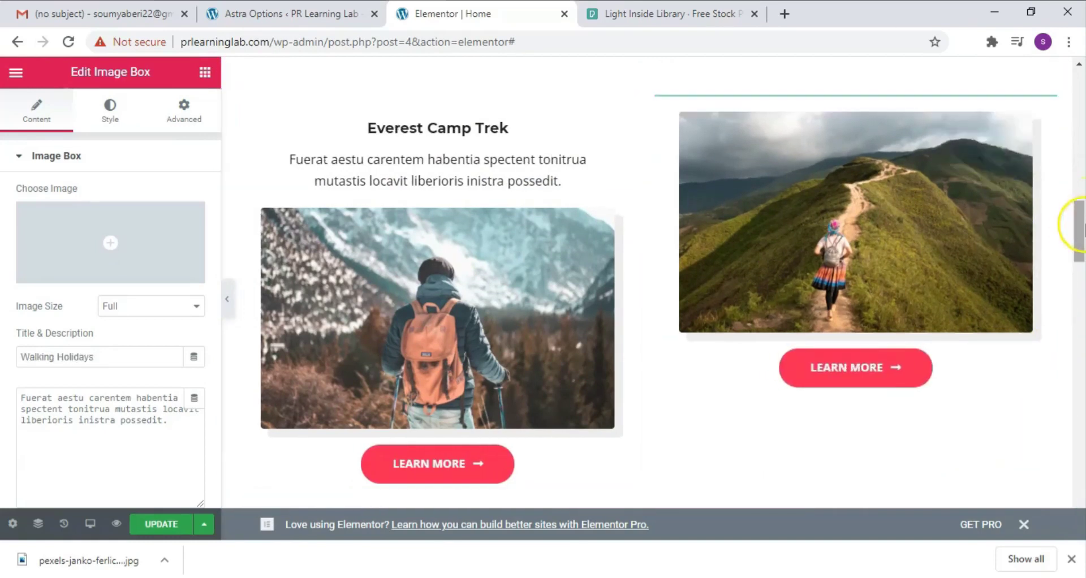
- Copy the hero section's Learn More button and paste it below the arrow button in the Everest Camp Trek column
scroll(478, 371, "down", 2)
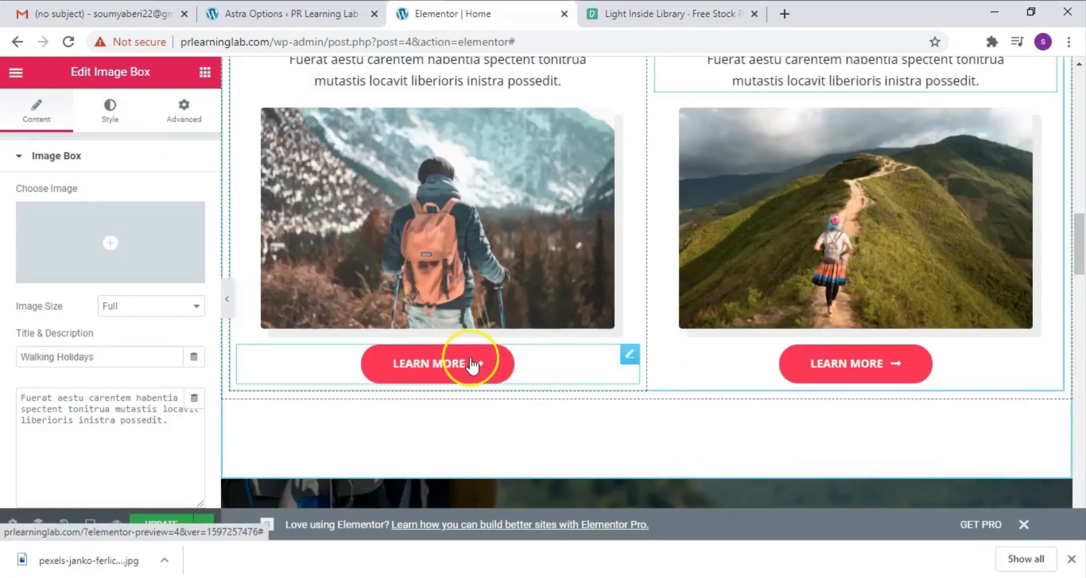
left_click_drag(1079, 243, 1081, 137)
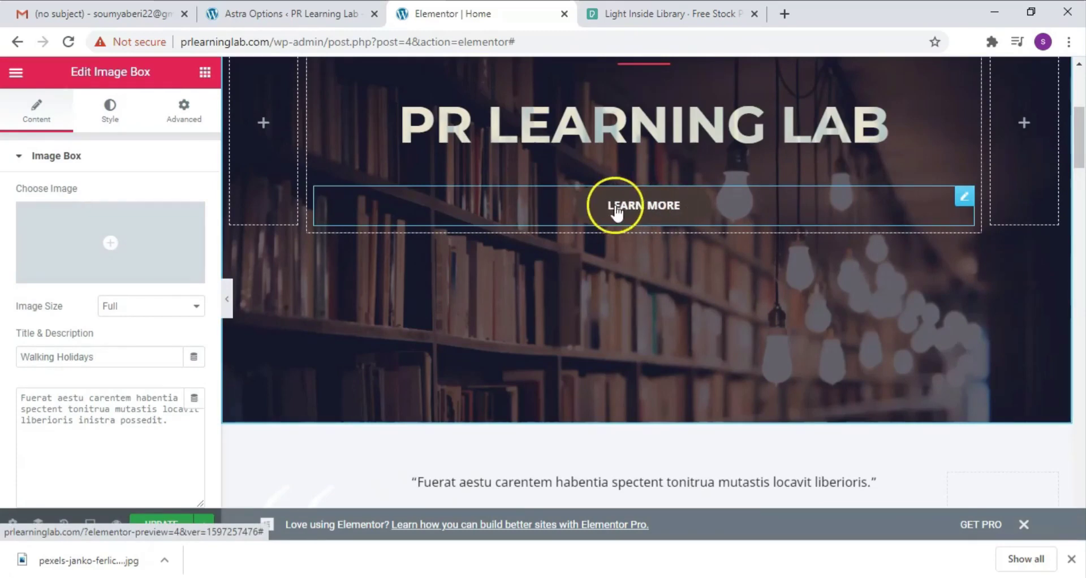
left_click_drag(1082, 159, 1080, 107)
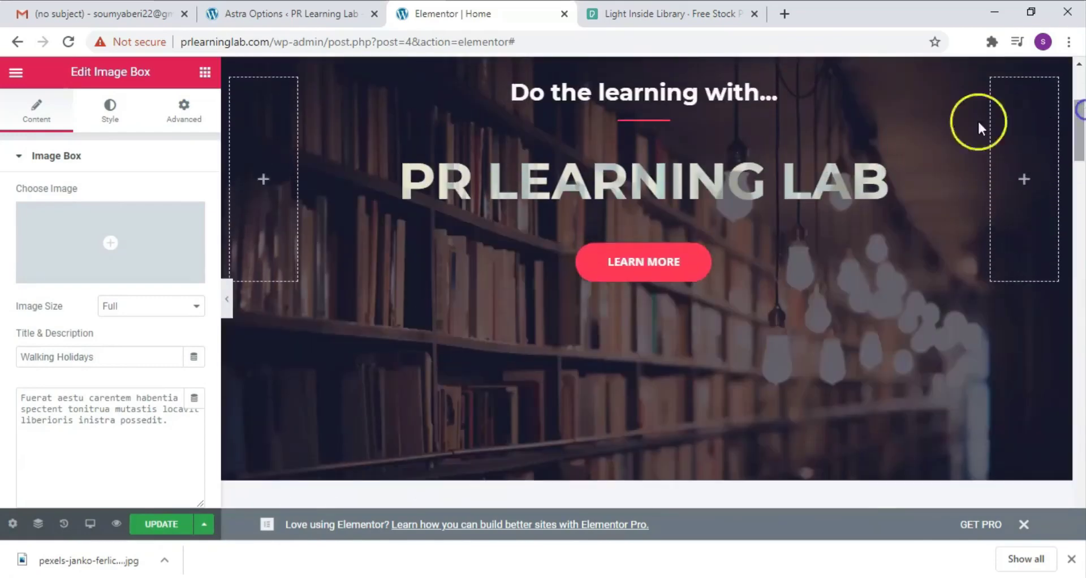
right_click(634, 261)
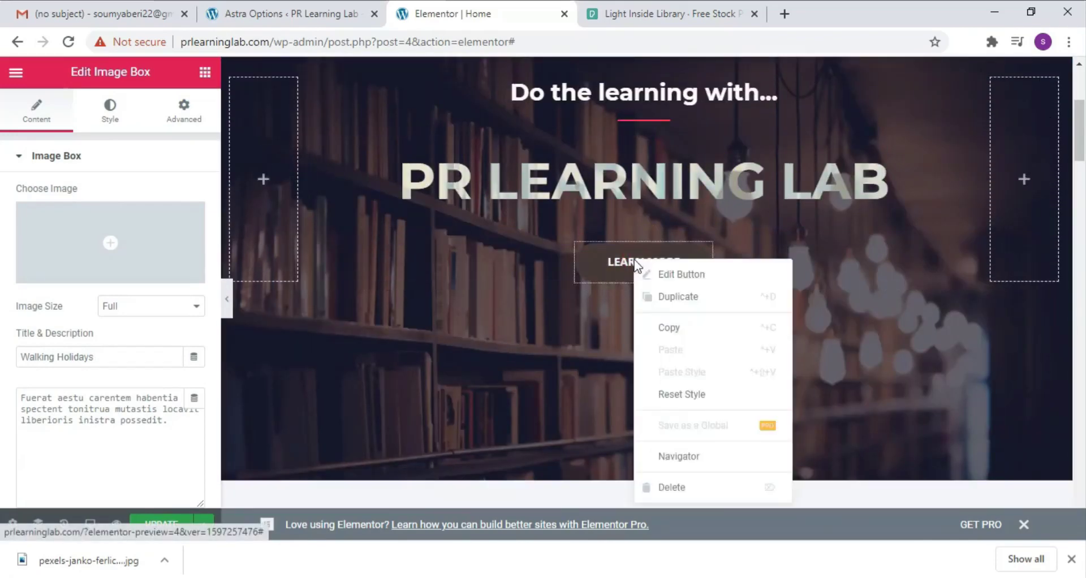
left_click(672, 328)
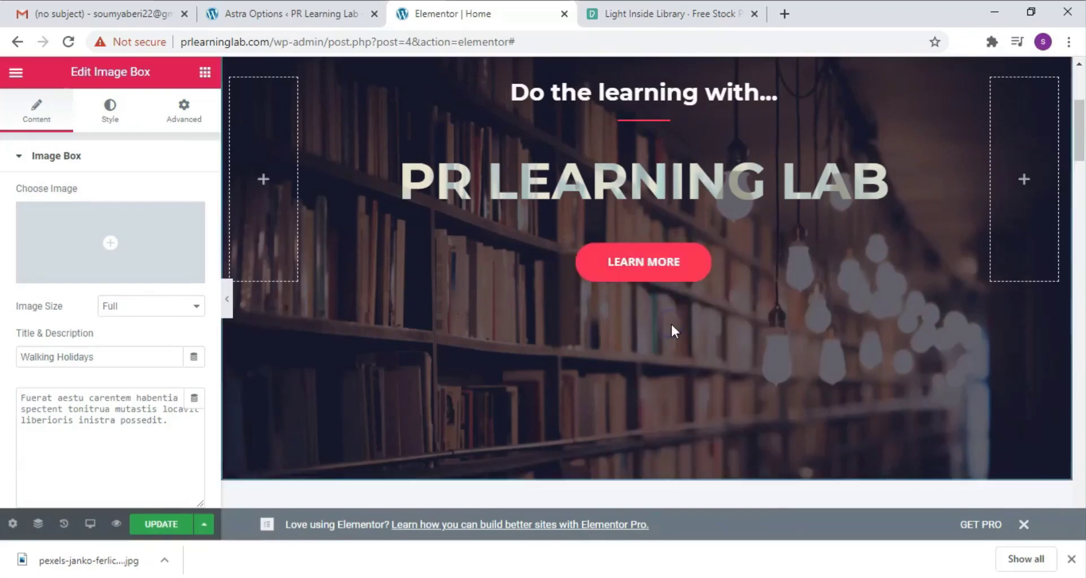
left_click_drag(1079, 121, 1080, 244)
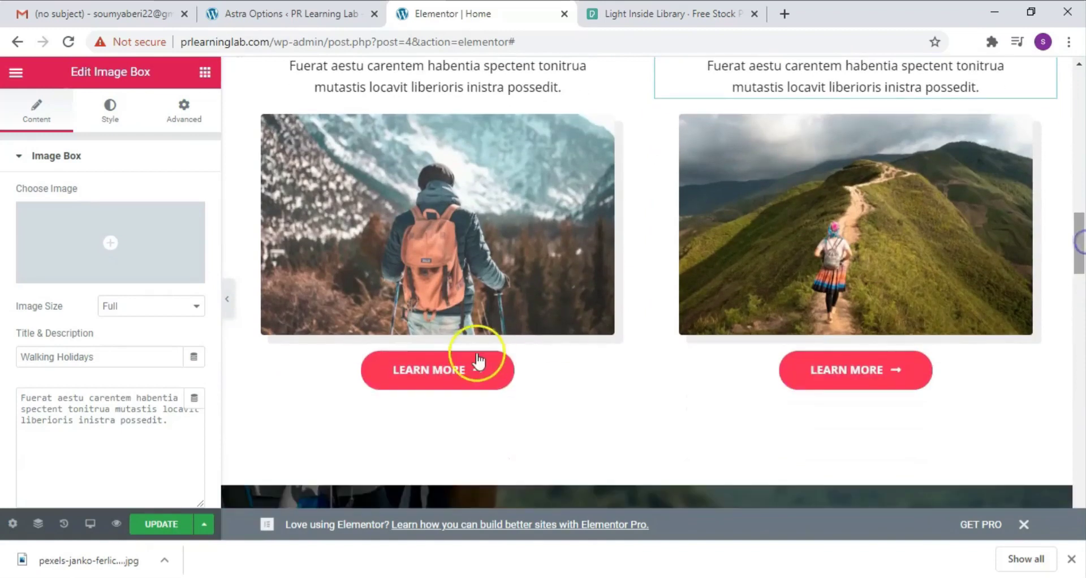
right_click(440, 367)
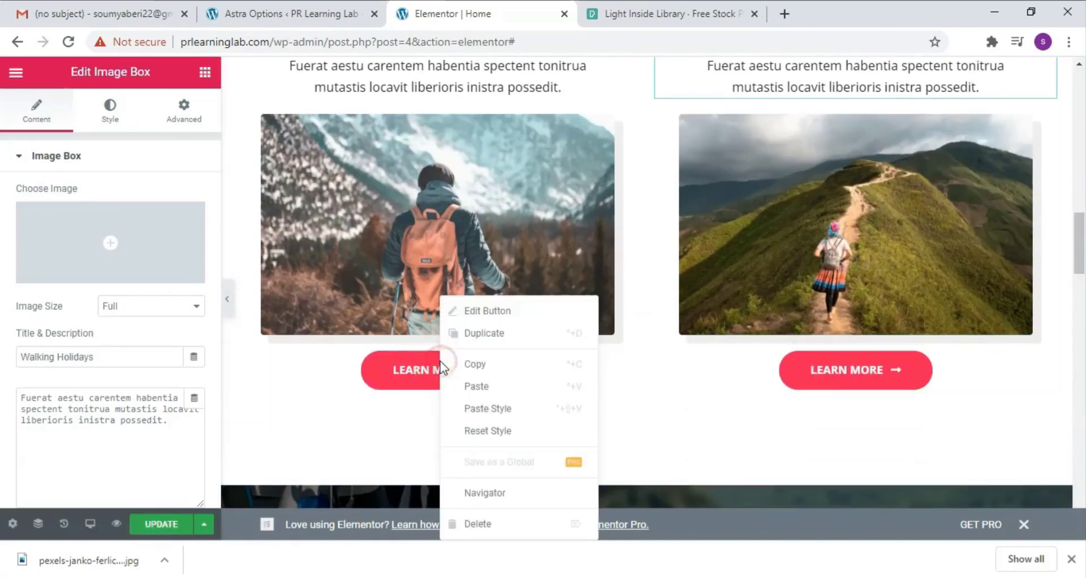
left_click(483, 389)
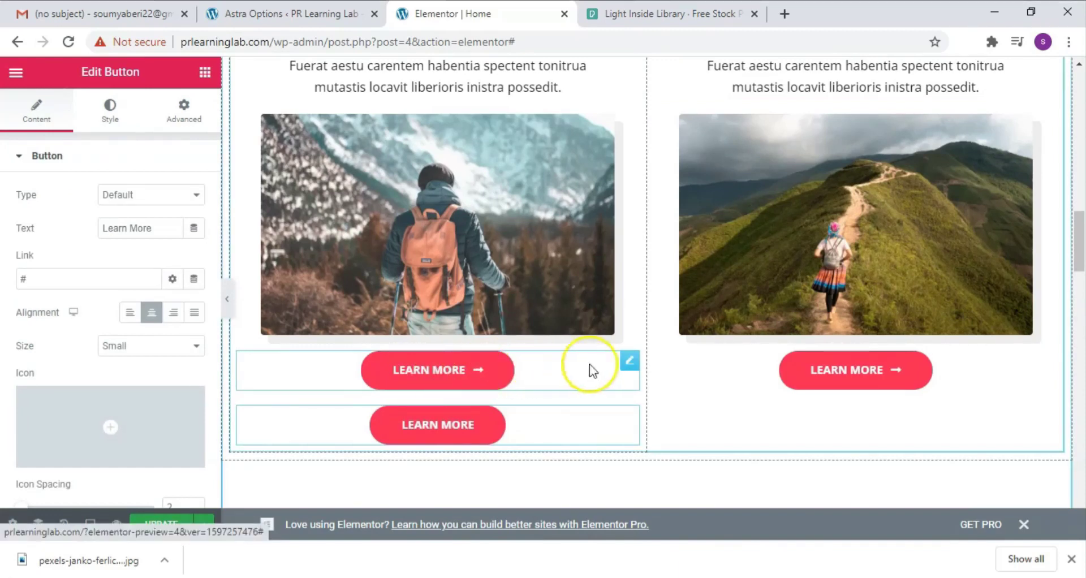
- Delete the original arrow button in the Everest Camp Trek column and replace the Walking Holidays one with the copied hero button
left_click(630, 362)
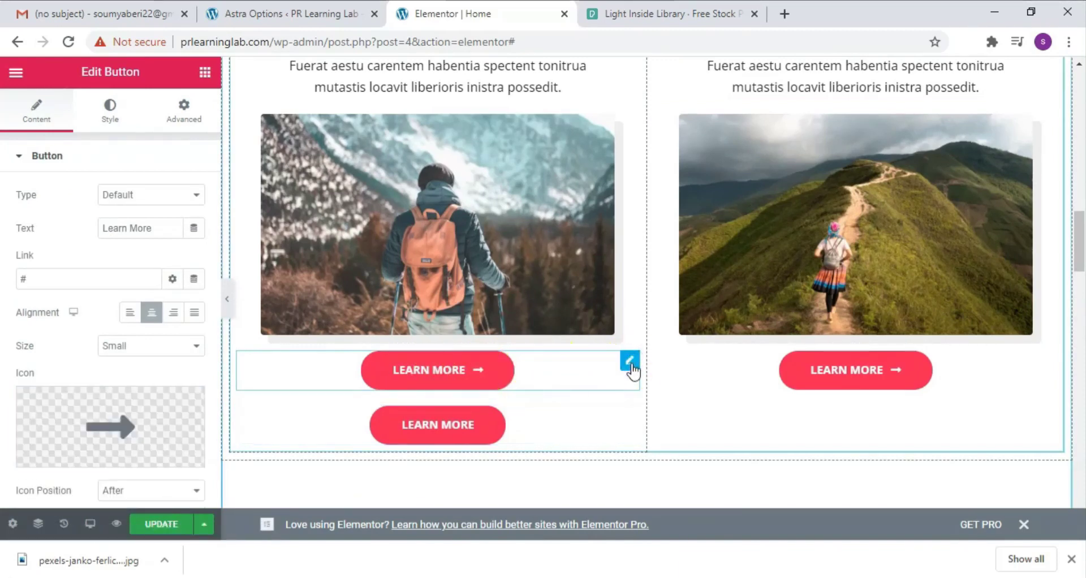
right_click(471, 370)
left_click(507, 524)
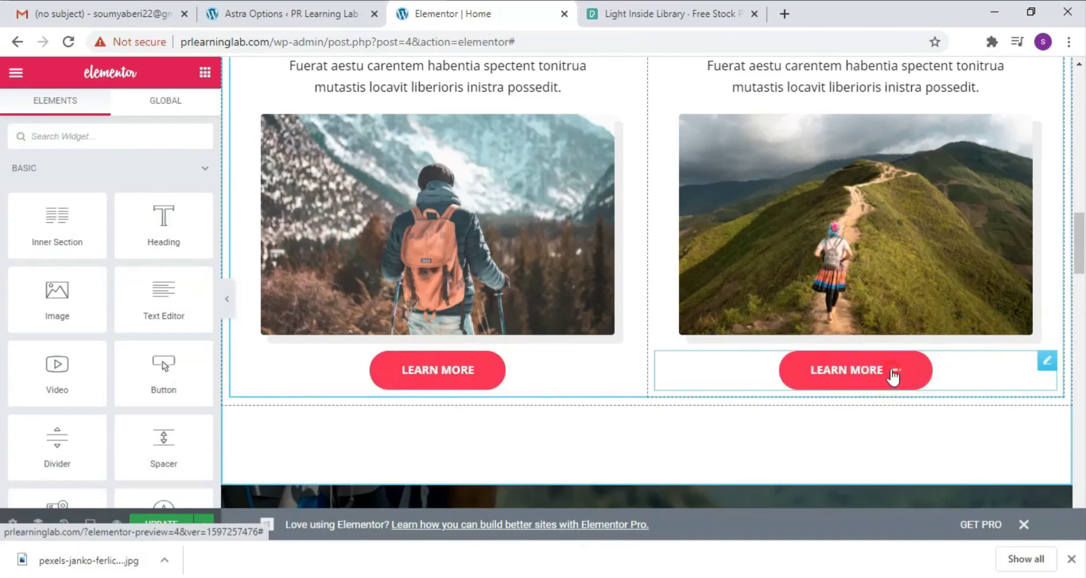
right_click(893, 371)
left_click(855, 390)
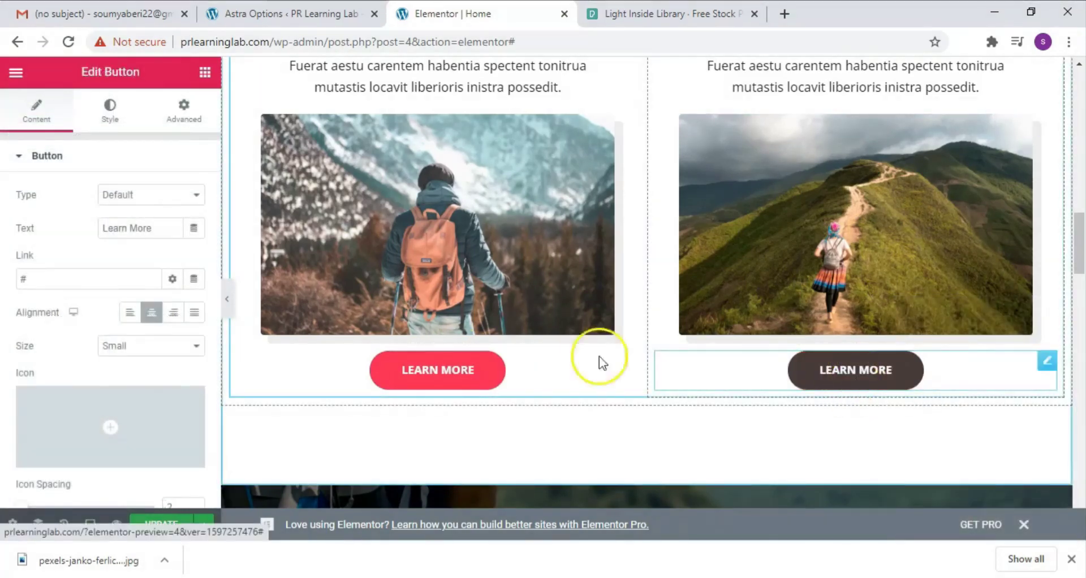
- Delete the placeholder description under the Everest Camp Trek title
scroll(427, 155, "up", 2)
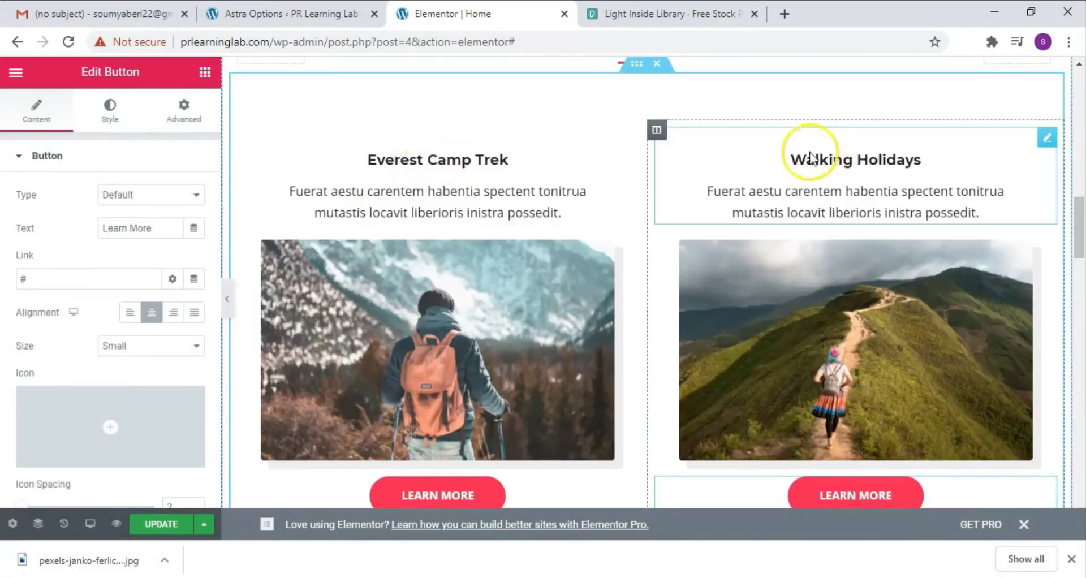
left_click(369, 159)
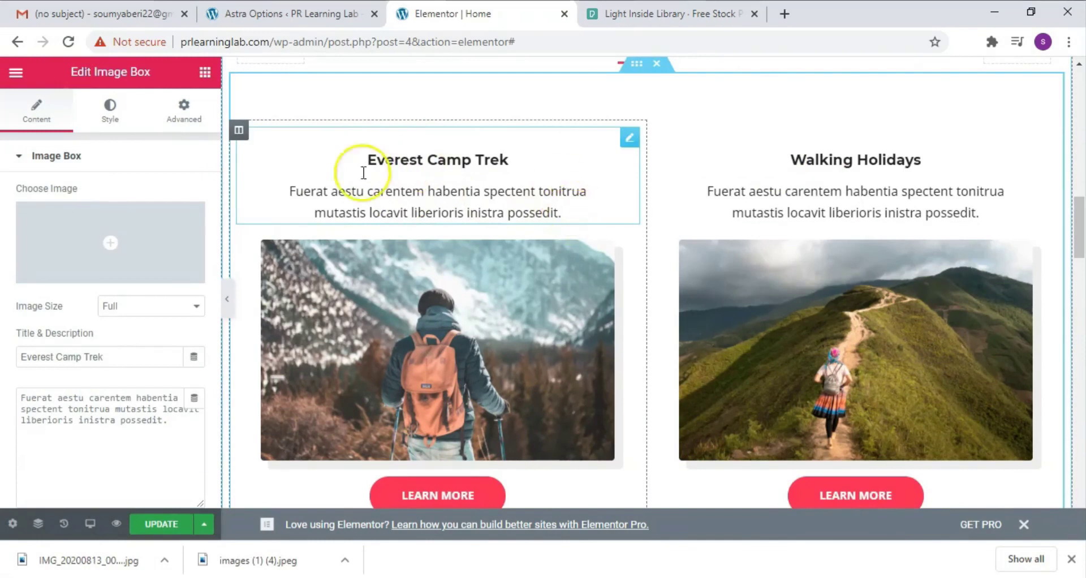
left_click(563, 213)
key("BackSpace")
key("BackSpace")
key("BackSpace")
key("BackSpace")
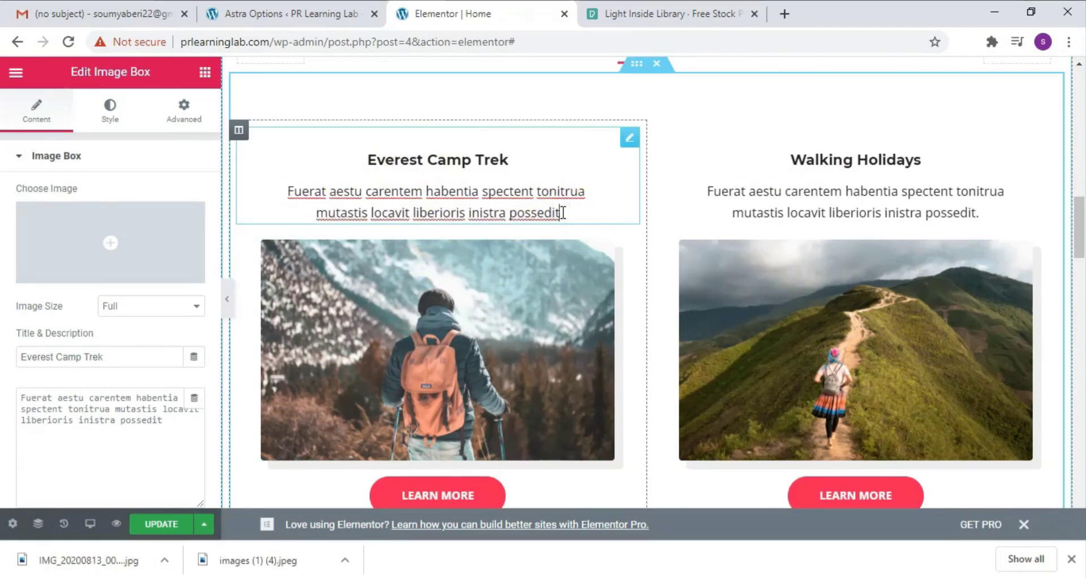
key("BackSpace")
key("BackSpace")
key("BackSpace")
key("BackSpace")
key("BackSpace")
key("BackSpace")
key("BackSpace")
key("BackSpace")
key("BackSpace")
key("BackSpace")
key("BackSpace")
key("BackSpace")
key("BackSpace")
key("BackSpace")
key("BackSpace")
key("BackSpace")
key("BackSpace")
key("BackSpace")
key("BackSpace")
key("BackSpace")
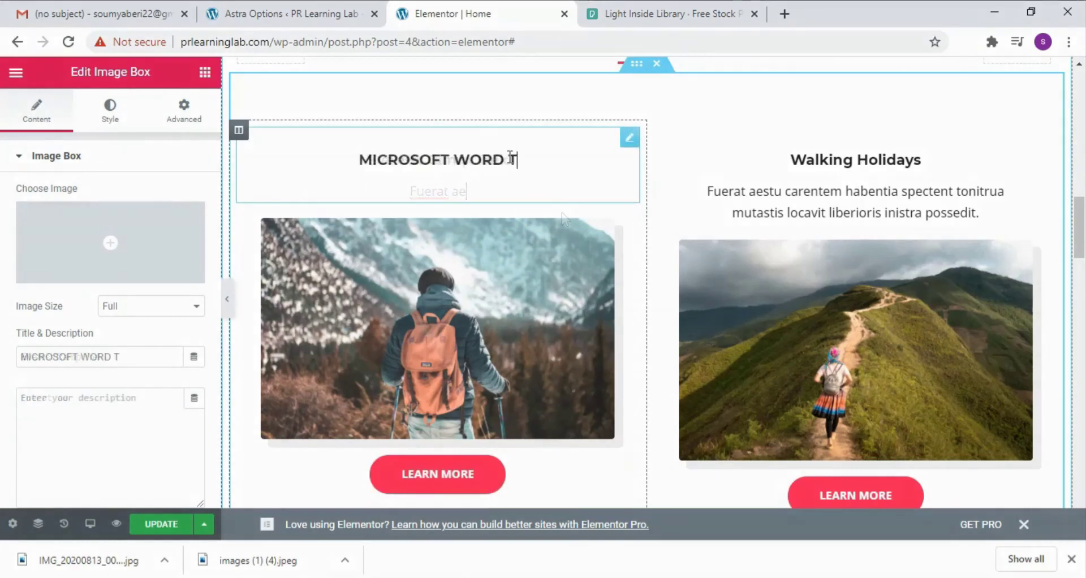
- Retitle the Everest Camp Trek box "MICROSOFT WORD TUTORIAL" and the Walking Holidays box "ADOBE PHOTOSHOP CC TUTORIAL", leaving the latter's description empty
type("UTORIAL")
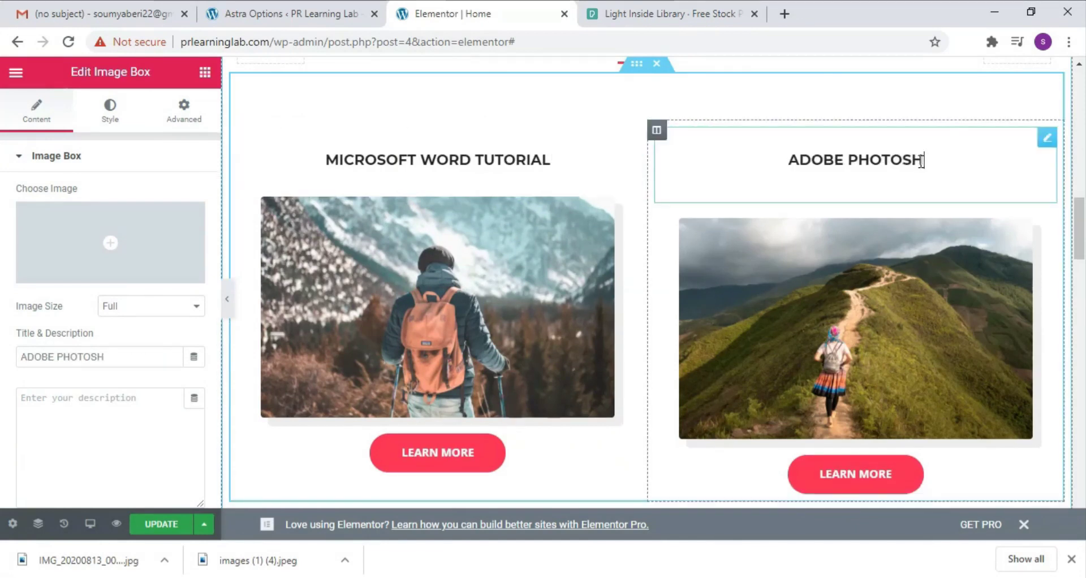
type("OP C")
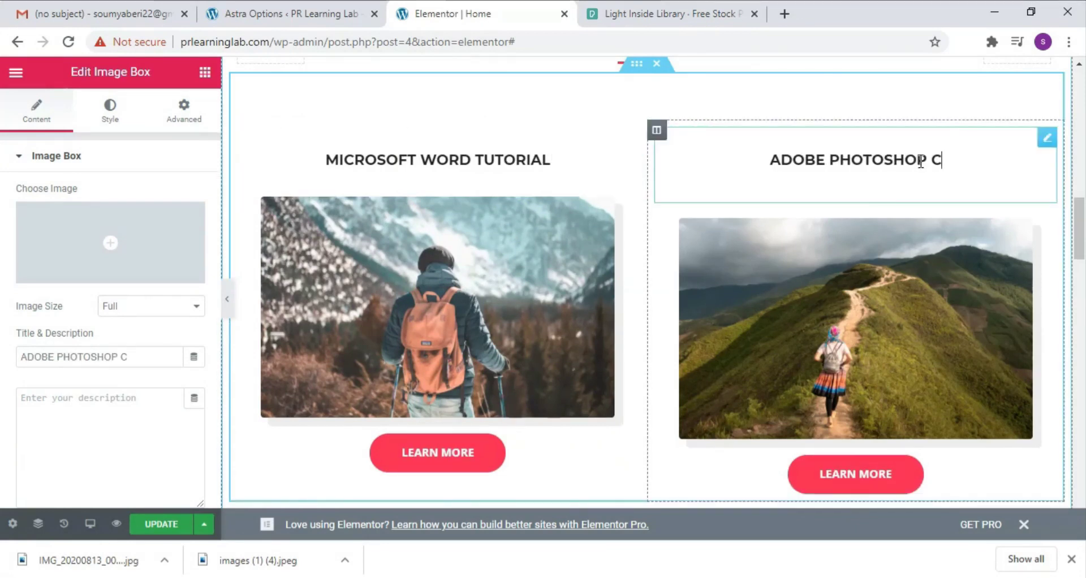
type("C TUTORIAL")
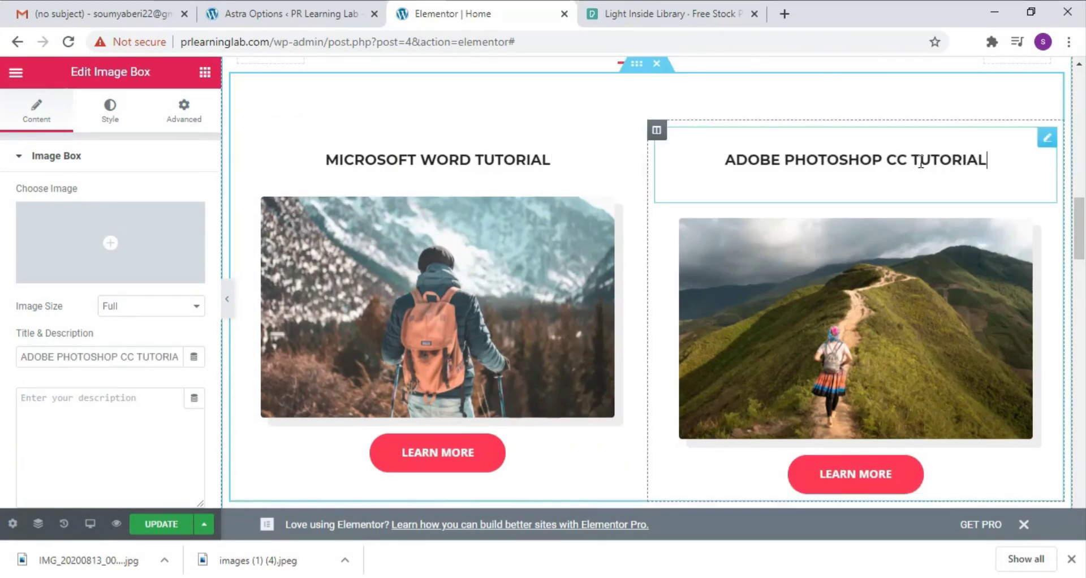
- Upload IMG_20200813_004325.jpg and images (1) (4).jpeg, and replace the Microsoft Word Tutorial column's photo with images (1) (4).jpeg
left_click(425, 301)
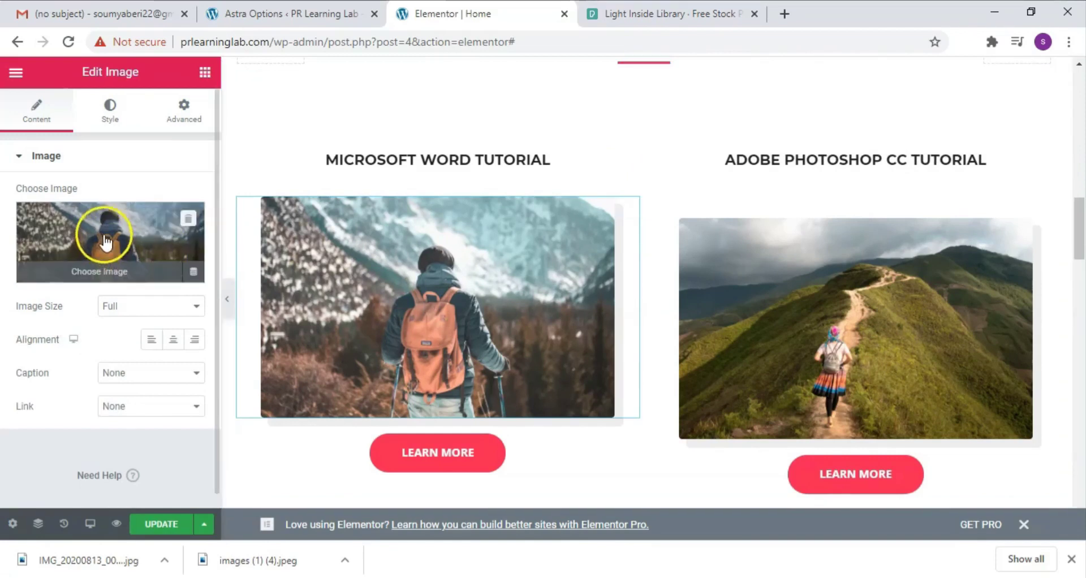
left_click(111, 272)
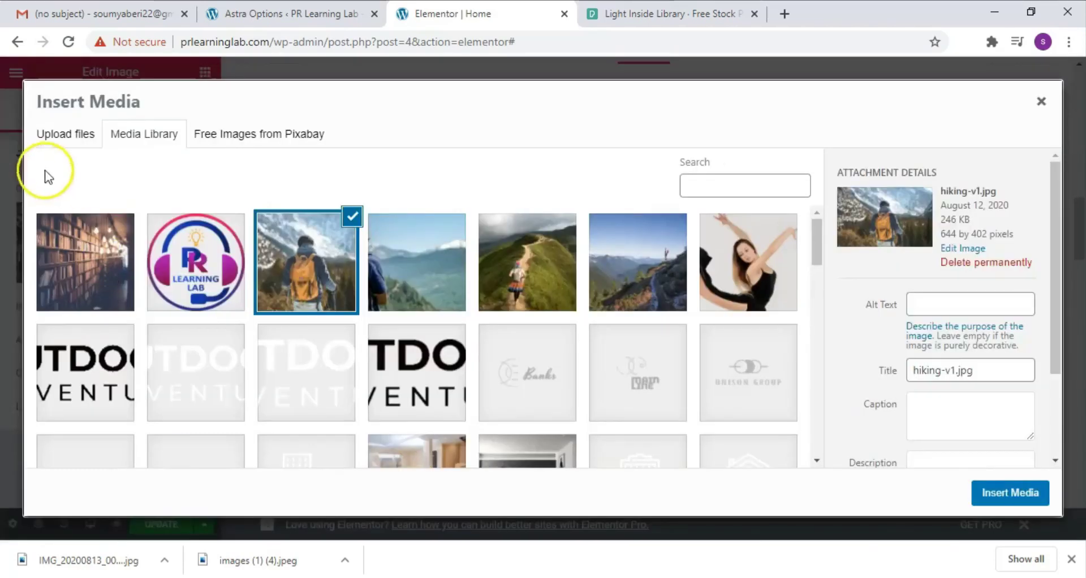
left_click(55, 136)
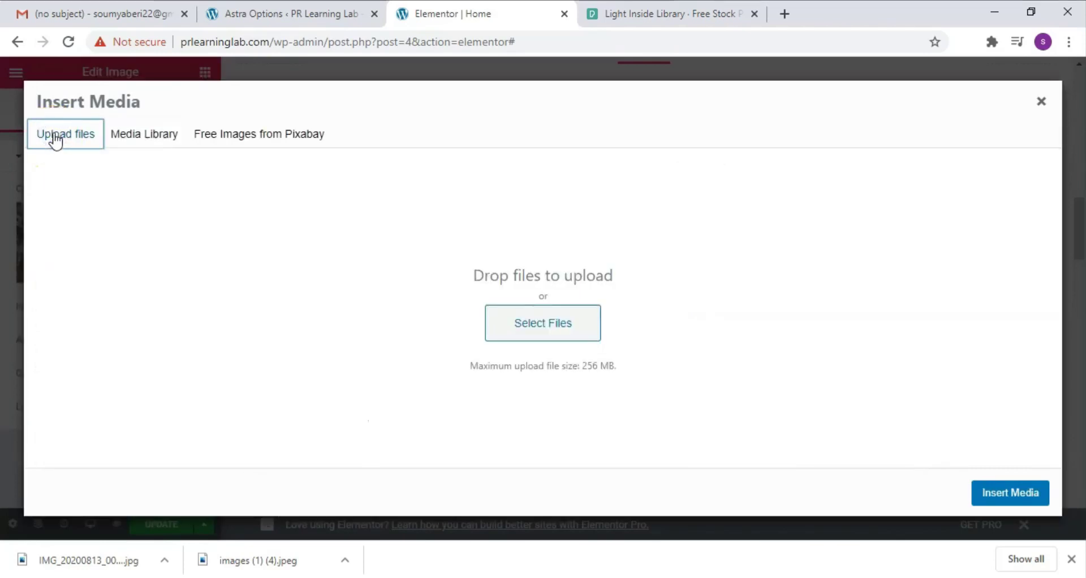
left_click_drag(56, 568, 501, 240)
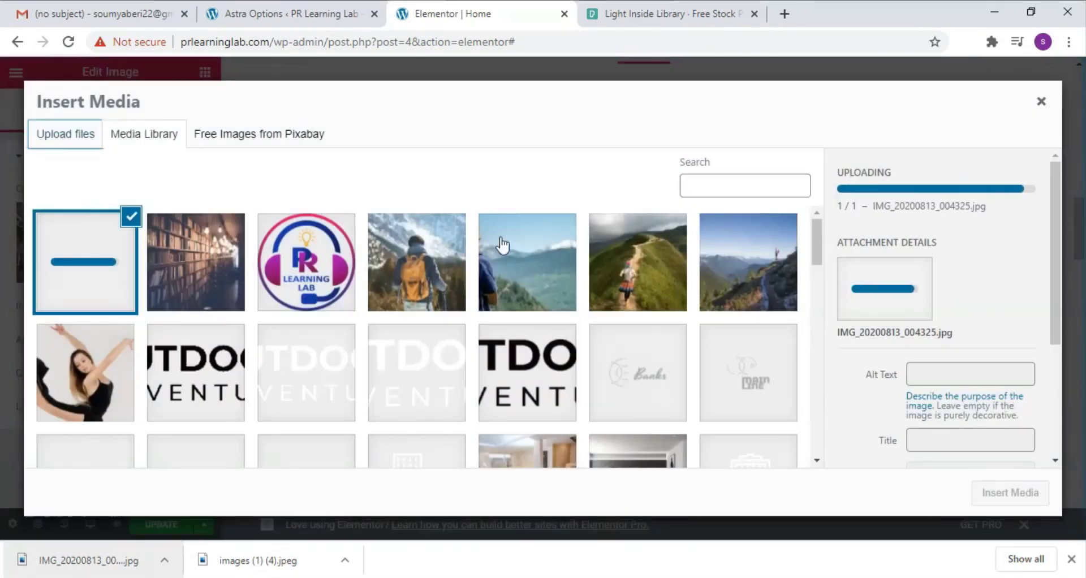
left_click_drag(262, 559, 515, 289)
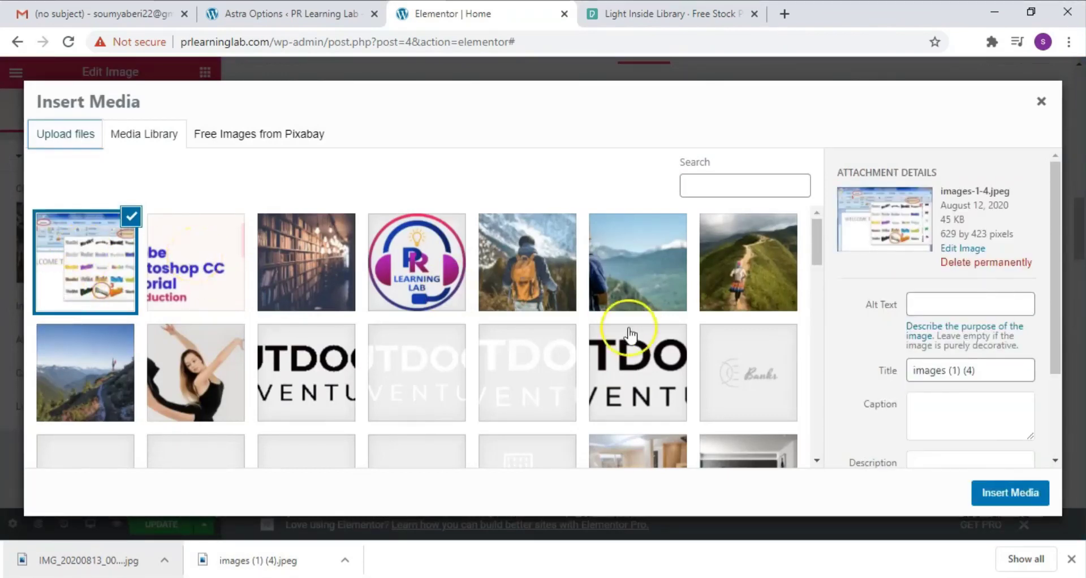
left_click(1029, 493)
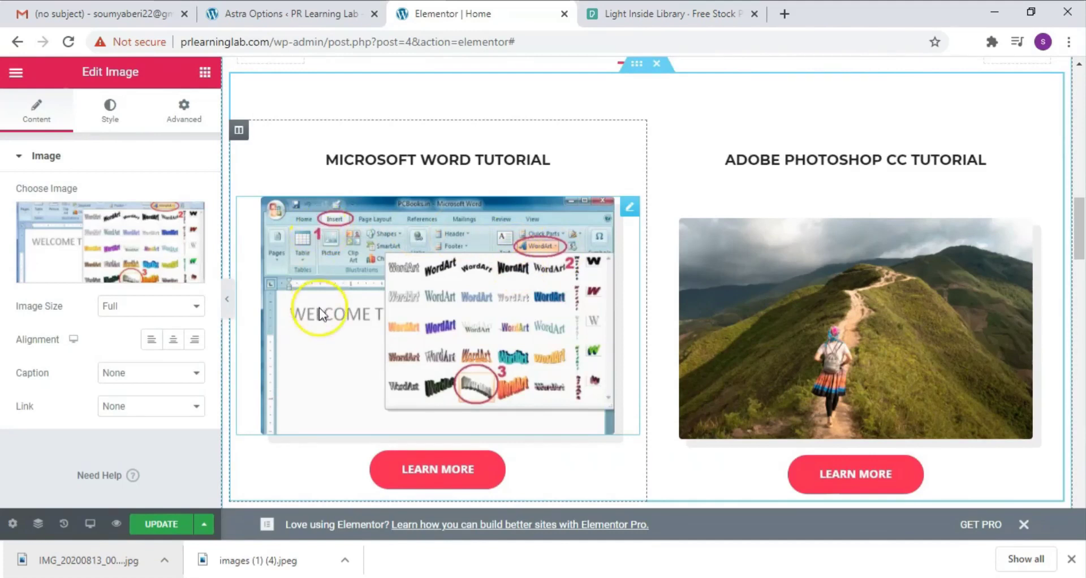
- Replace the Adobe Photoshop CC Tutorial column's photo with IMG_20200813_004325.jpg from the media library
left_click(833, 287)
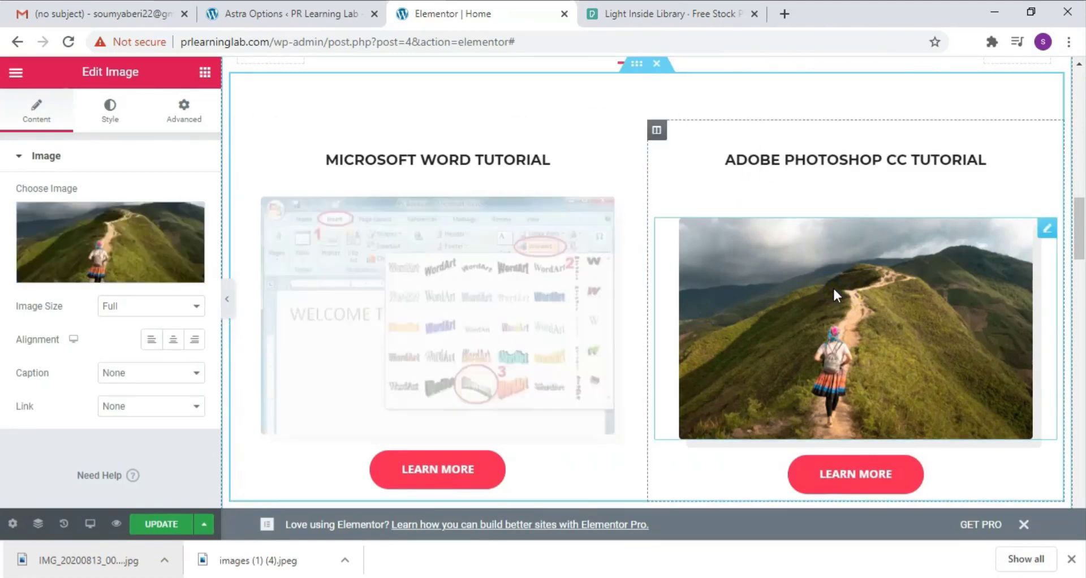
left_click(108, 274)
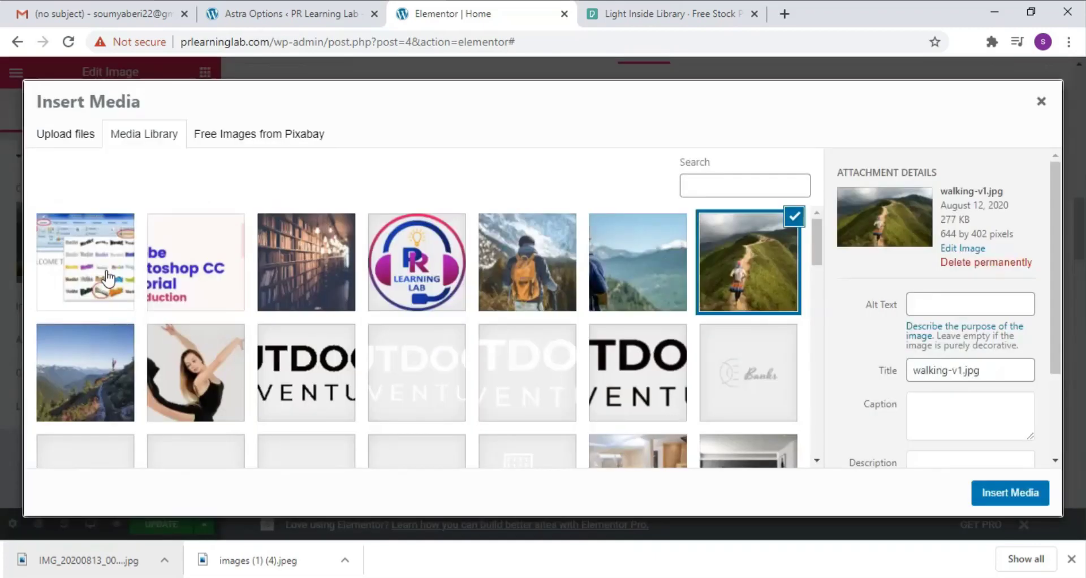
left_click(148, 265)
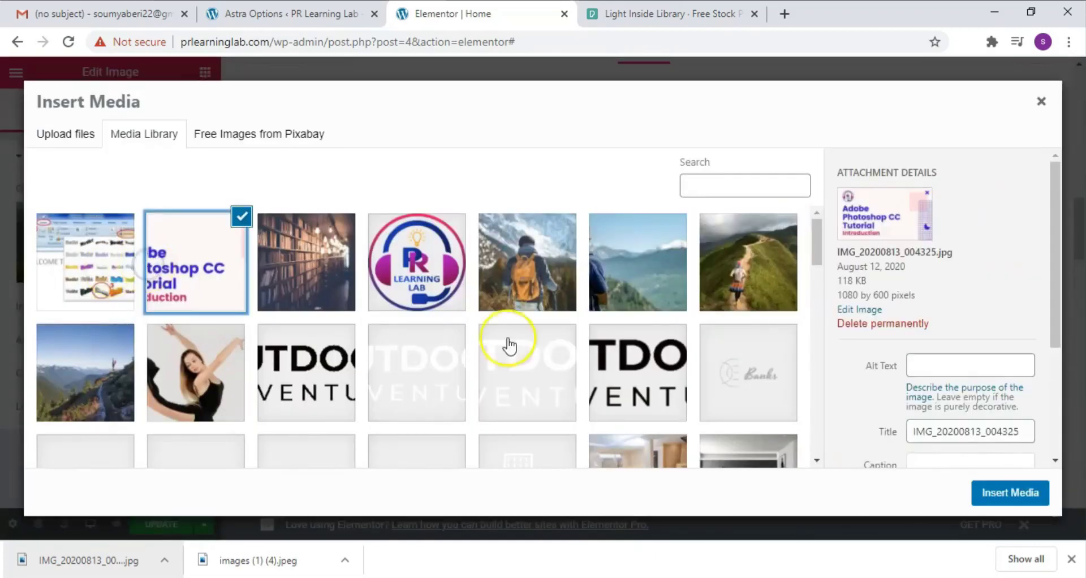
left_click(1009, 495)
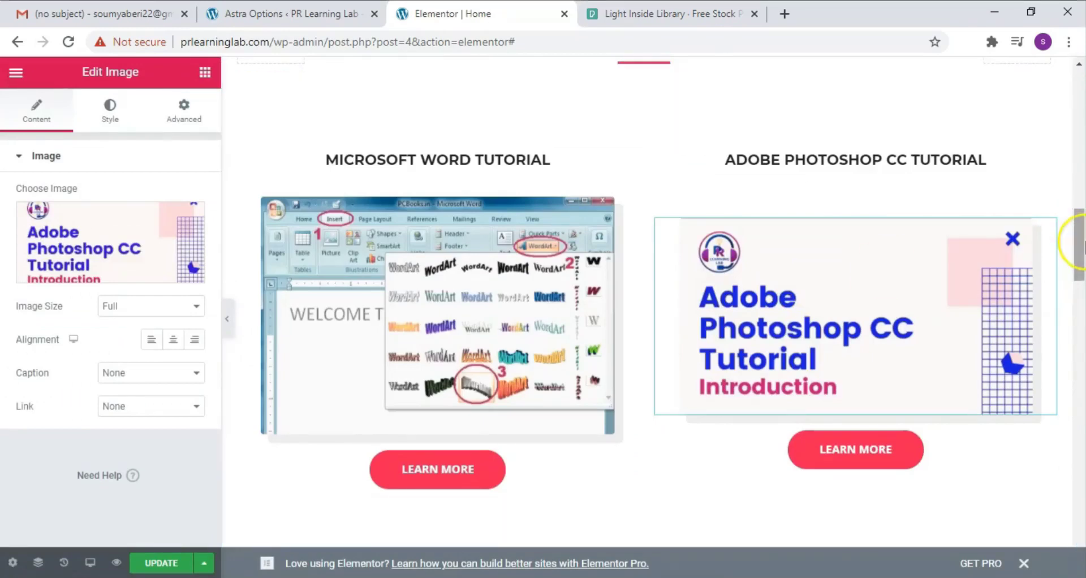
- Change the Explore the World section's background type from the hiker image to a gradient
left_click_drag(1078, 243, 1081, 329)
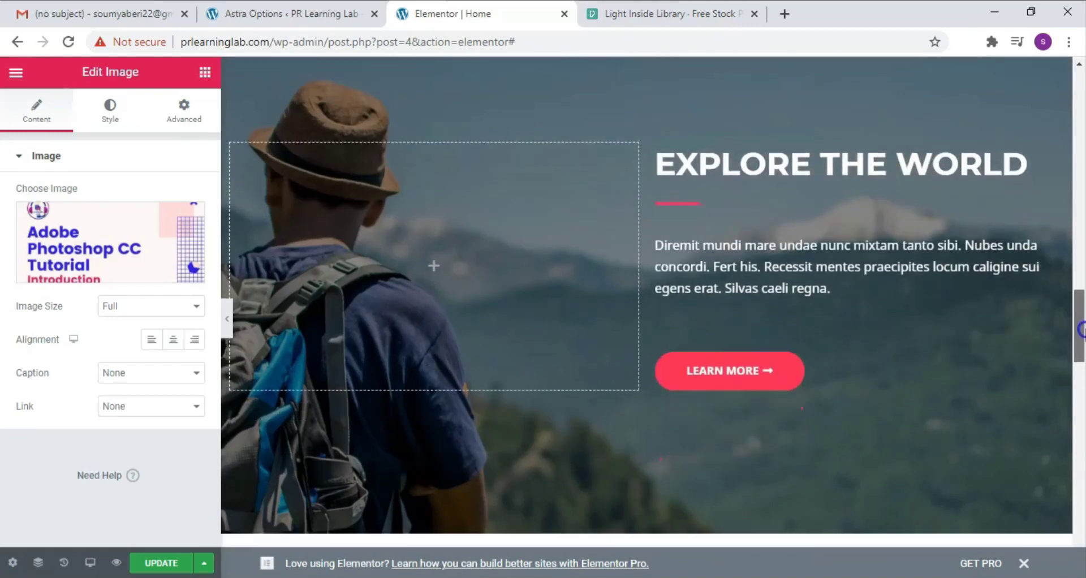
left_click(457, 240)
scroll(460, 240, "up", 2)
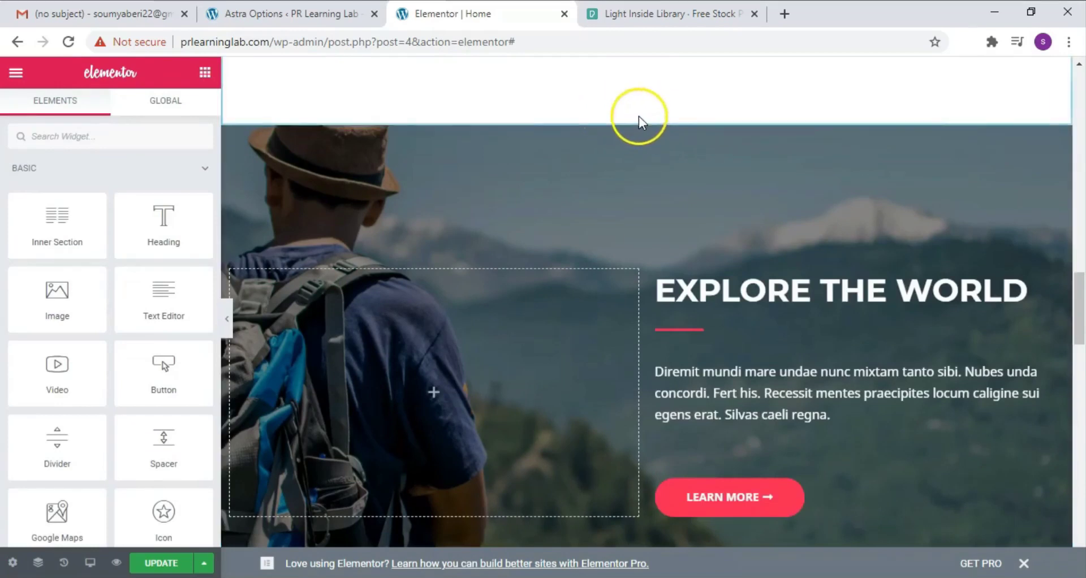
mouse_move(650, 124)
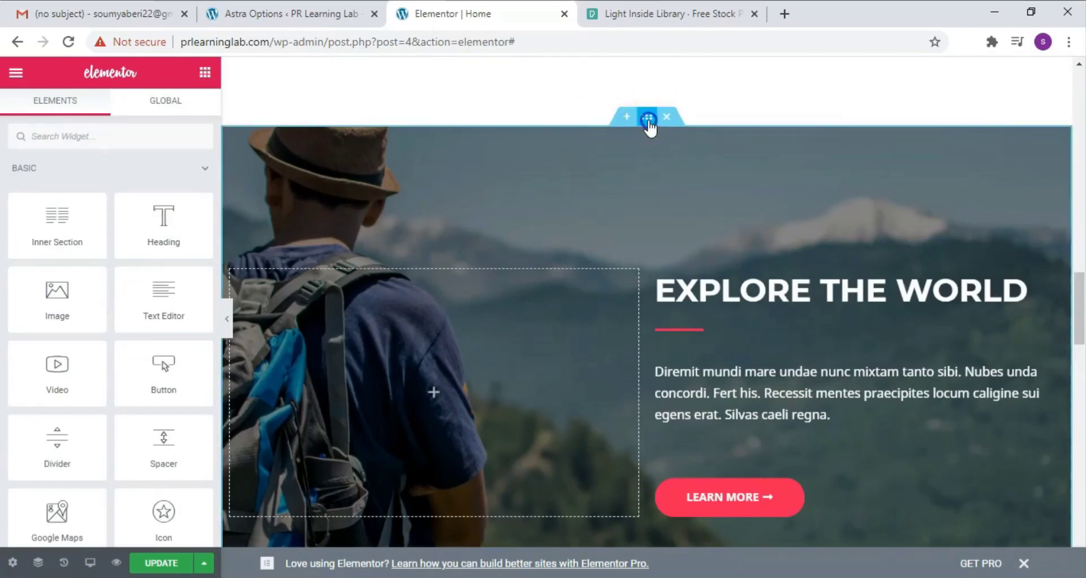
left_click(647, 119)
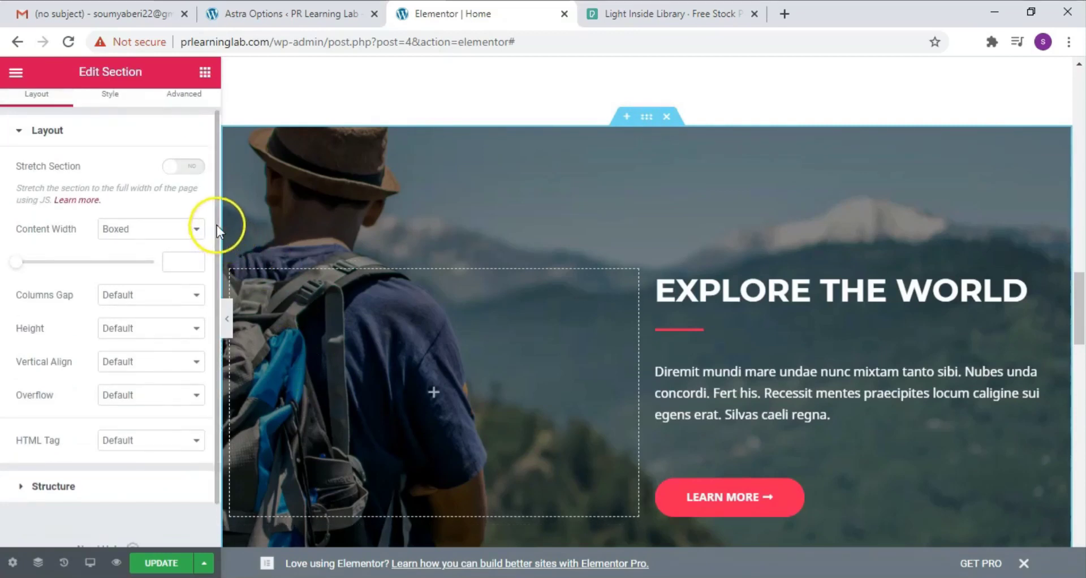
left_click(113, 95)
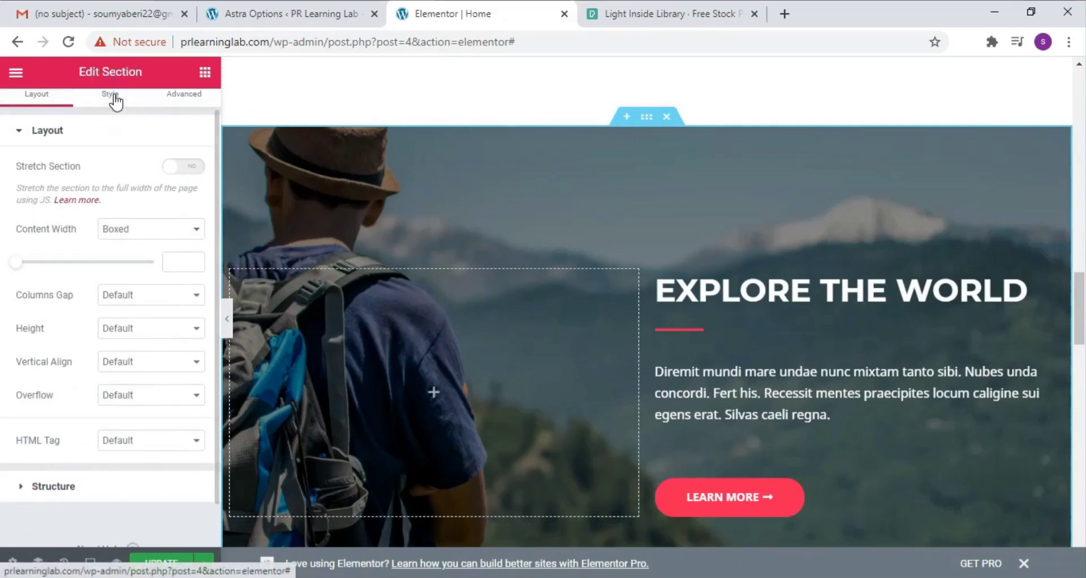
left_click(113, 96)
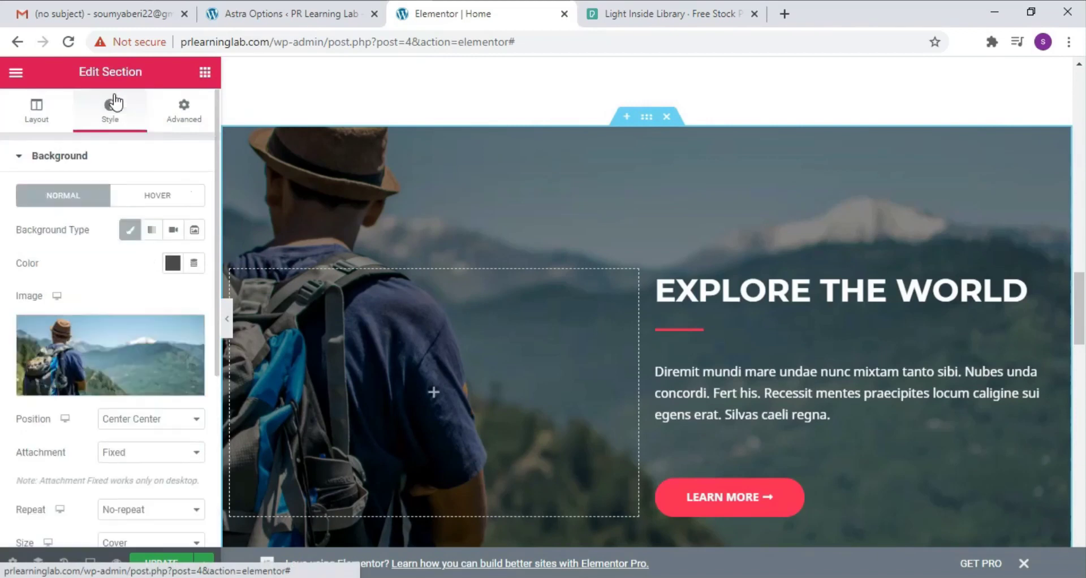
mouse_move(102, 358)
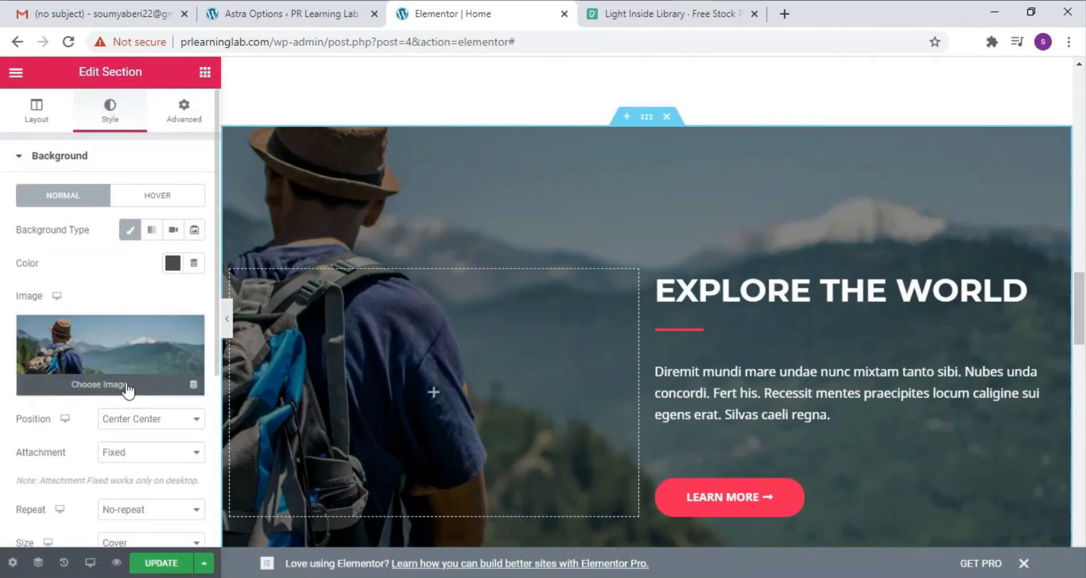
left_click(172, 263)
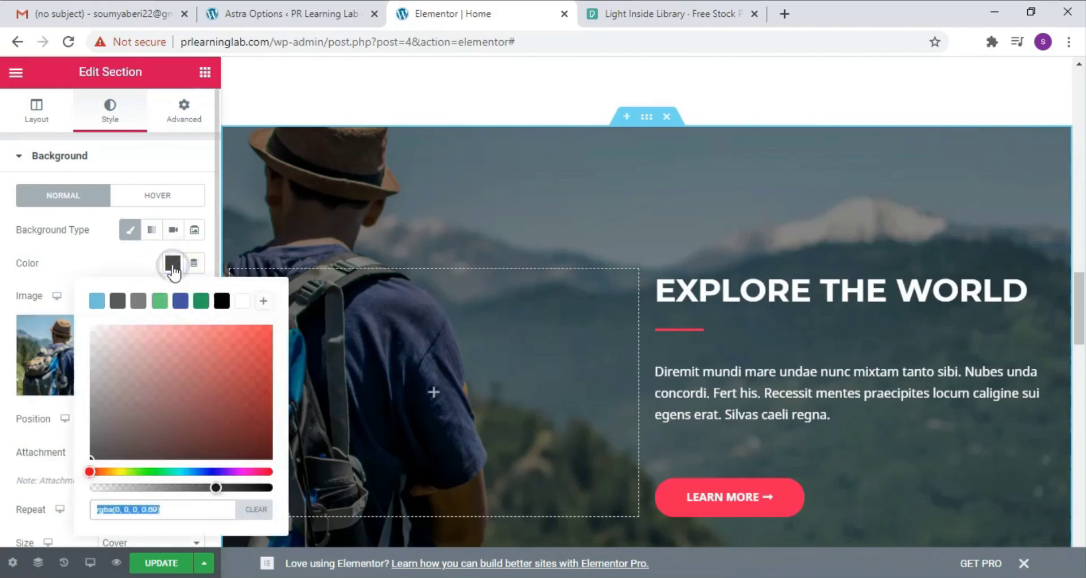
left_click(151, 229)
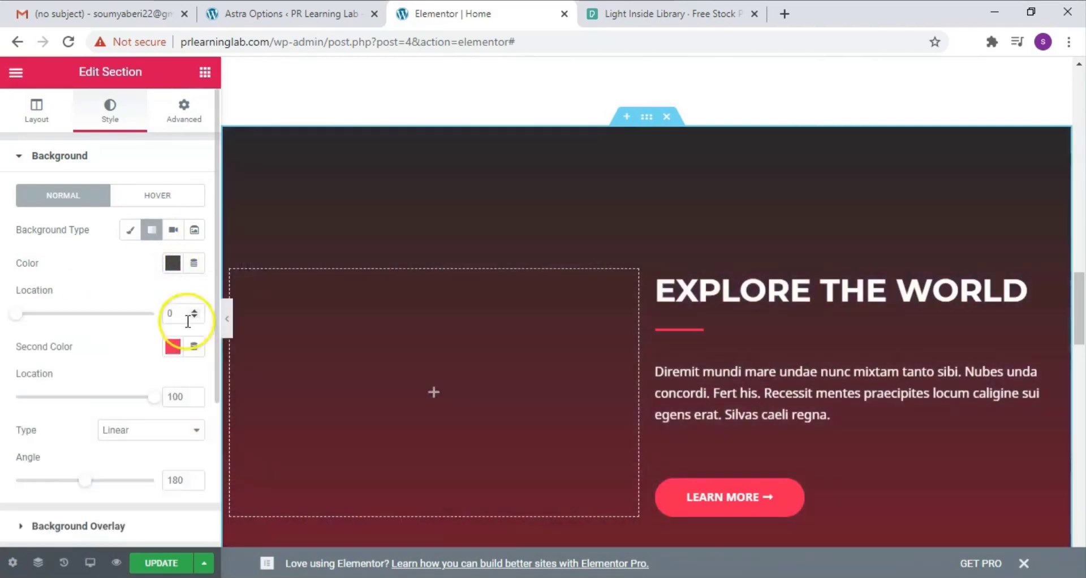
left_click(151, 231)
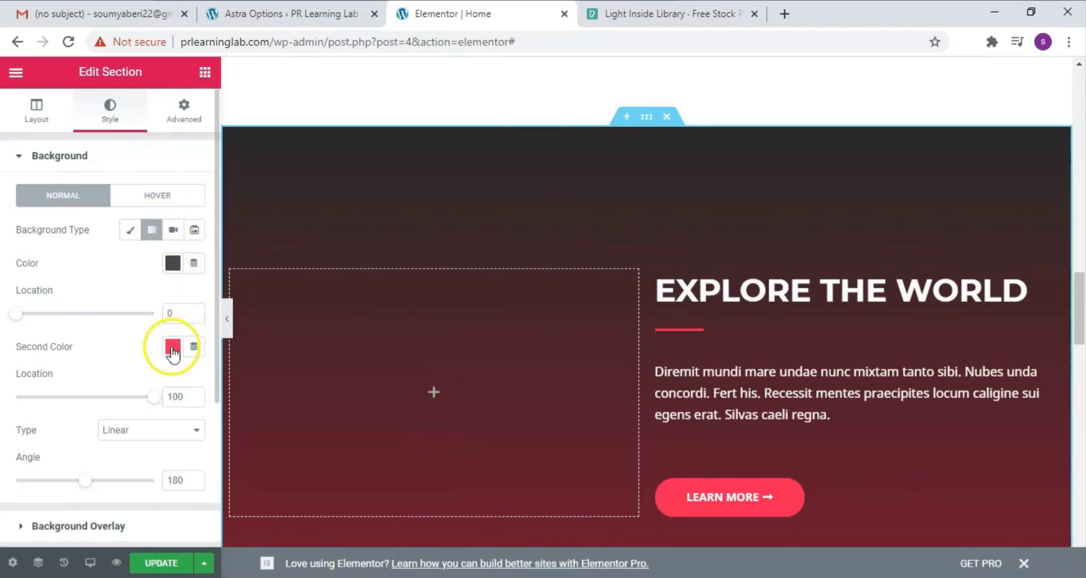
- Set the first gradient color of the Explore the World background to a dark reddish brown at 0.69 opacity
left_click(172, 262)
left_click(215, 403)
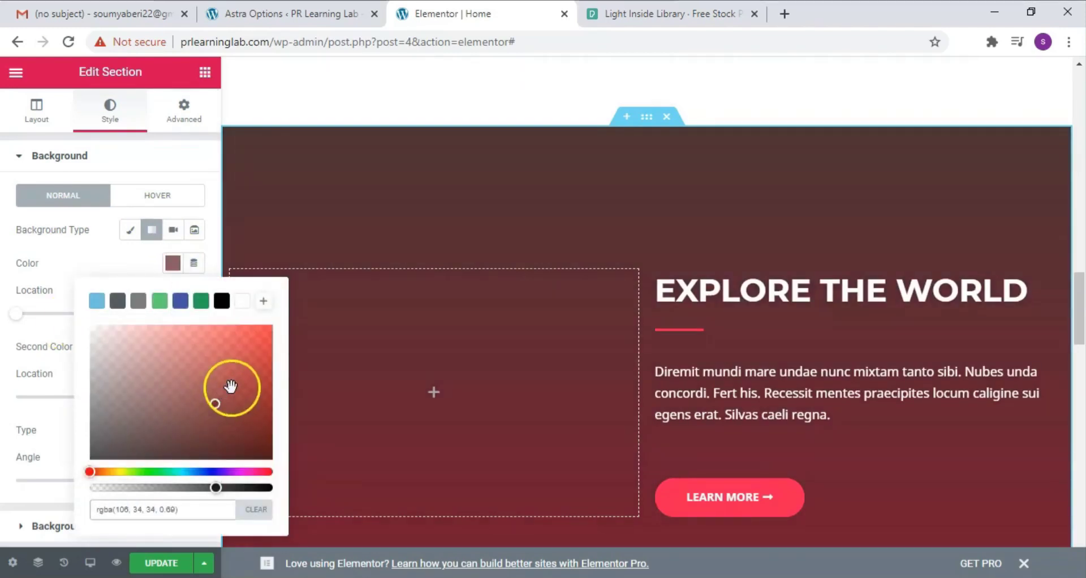
left_click(208, 365)
left_click(182, 405)
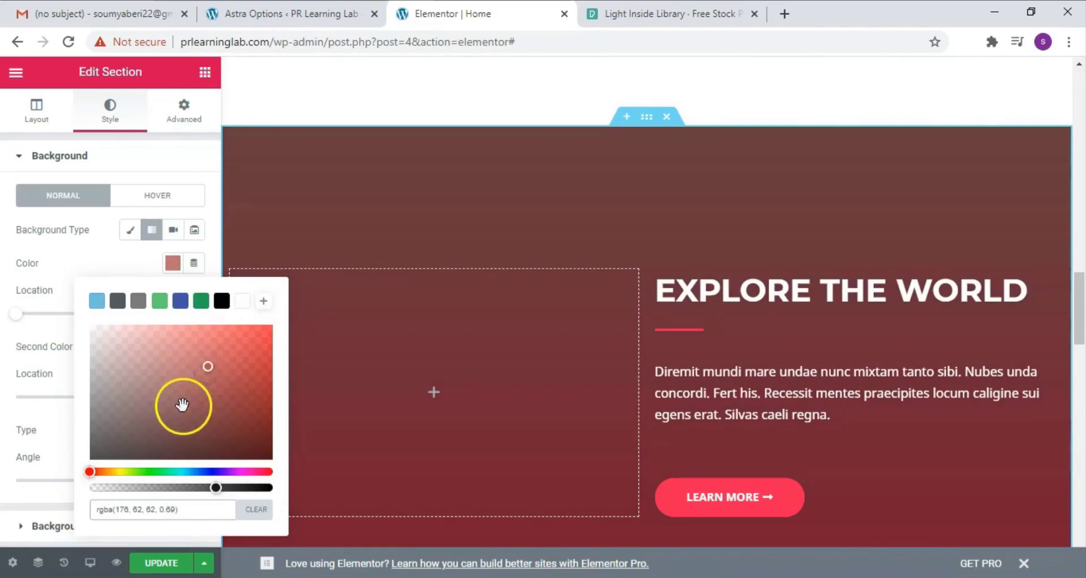
left_click(226, 429)
left_click(211, 381)
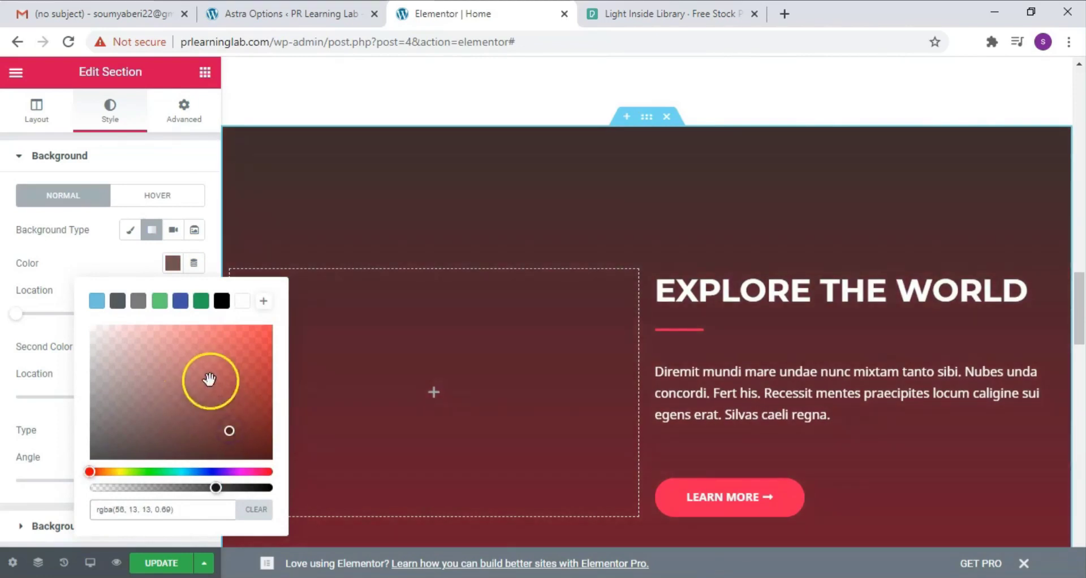
left_click(206, 413)
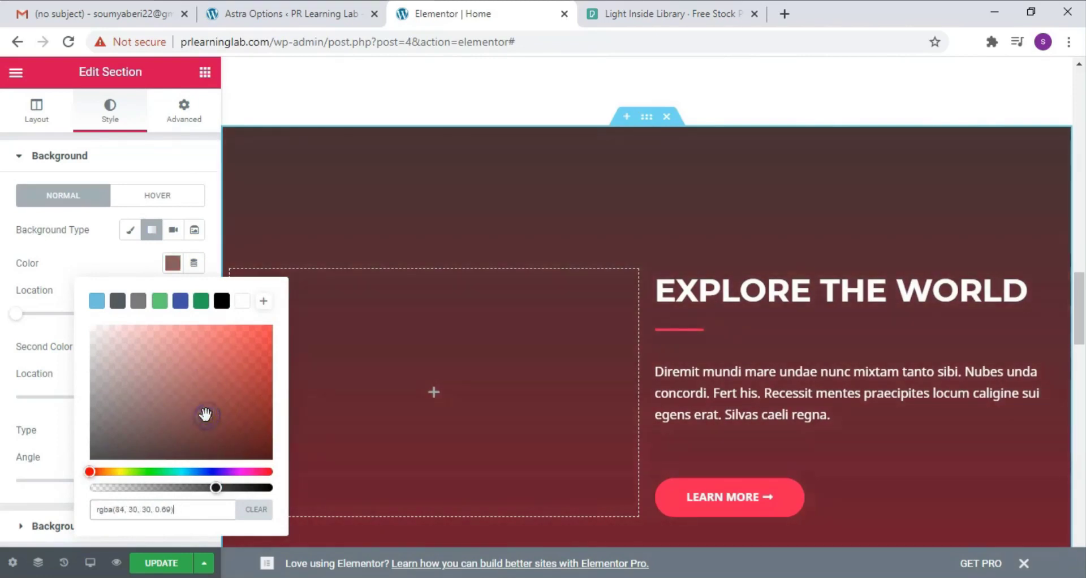
left_click(151, 181)
scroll(151, 181, "down", 1)
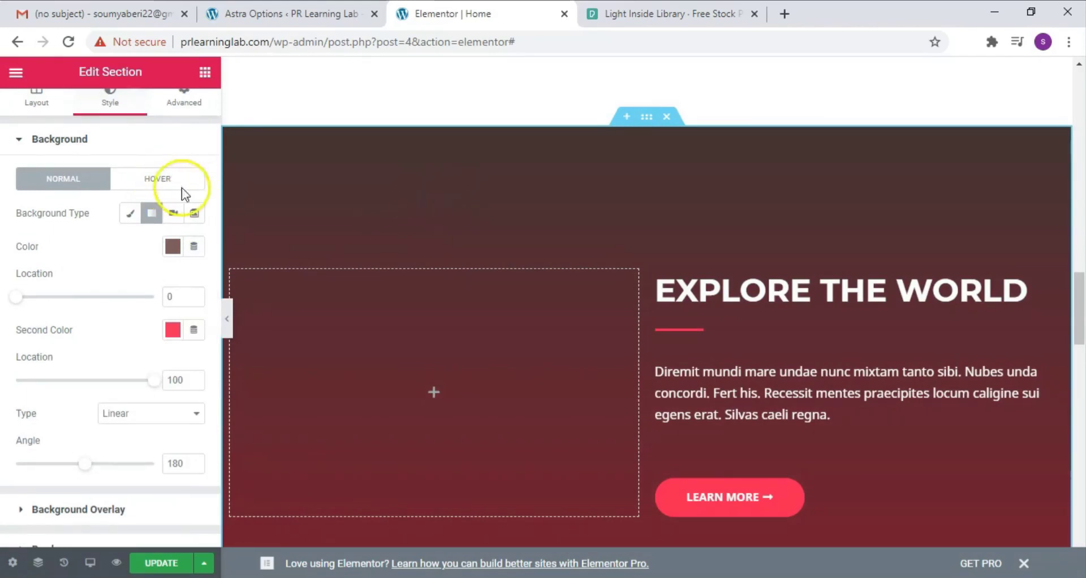
- Give the Explore the World section a hover gradient background with near-black #1E1B1B as its first color
left_click(158, 183)
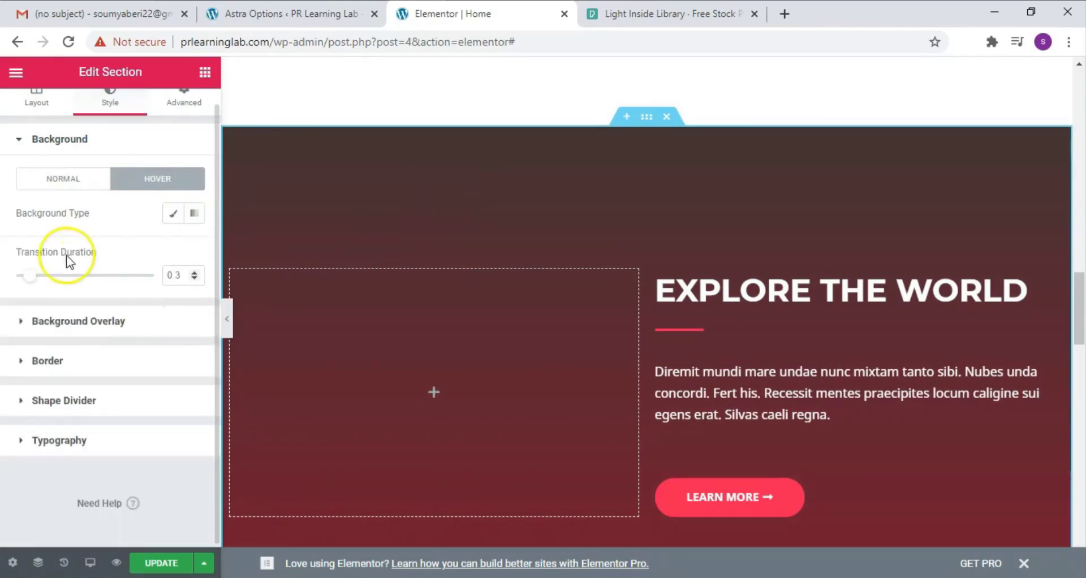
left_click(194, 214)
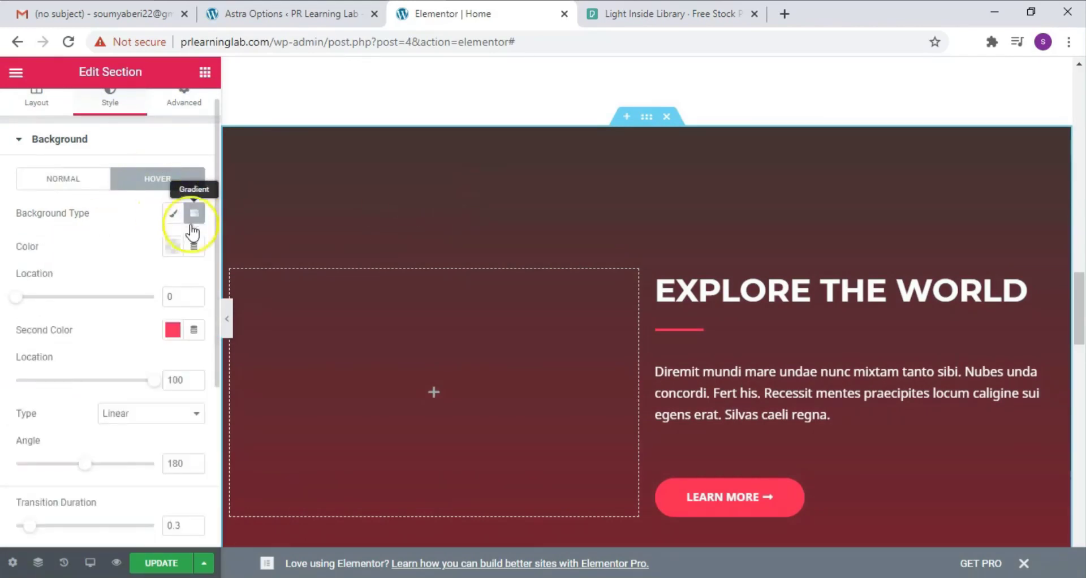
left_click(175, 246)
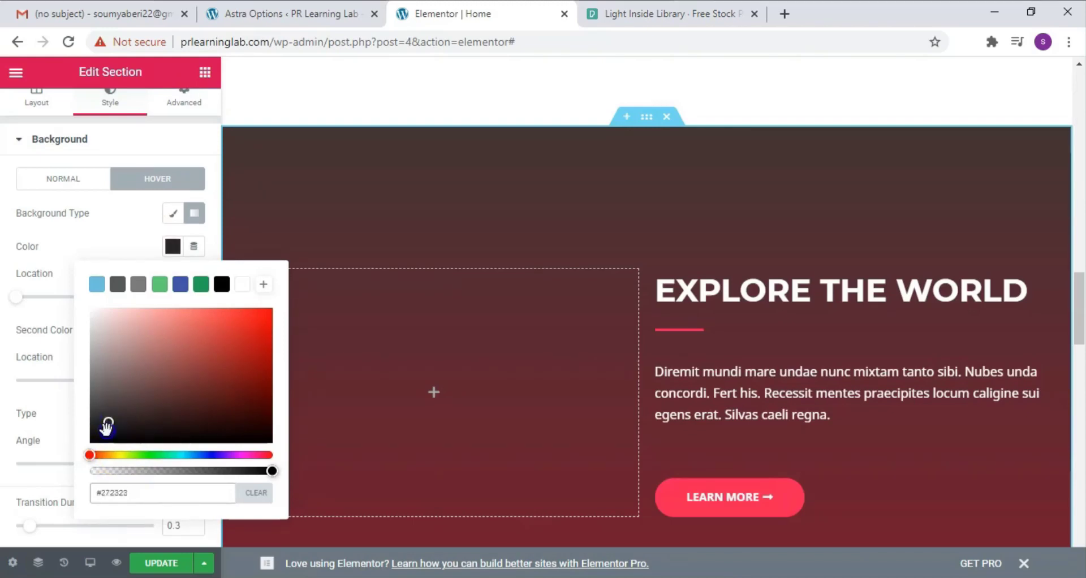
left_click(106, 429)
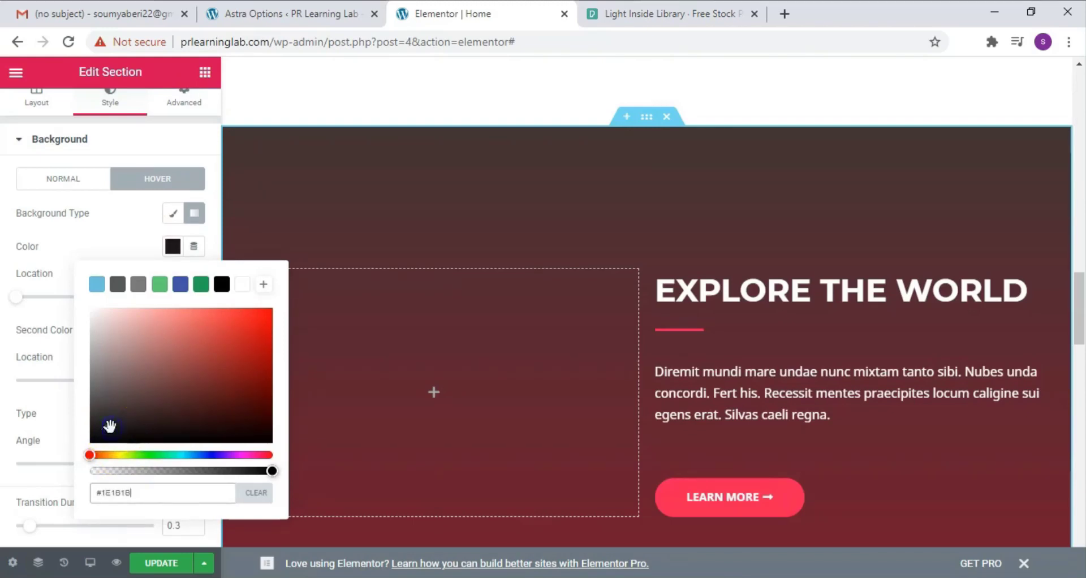
left_click(141, 234)
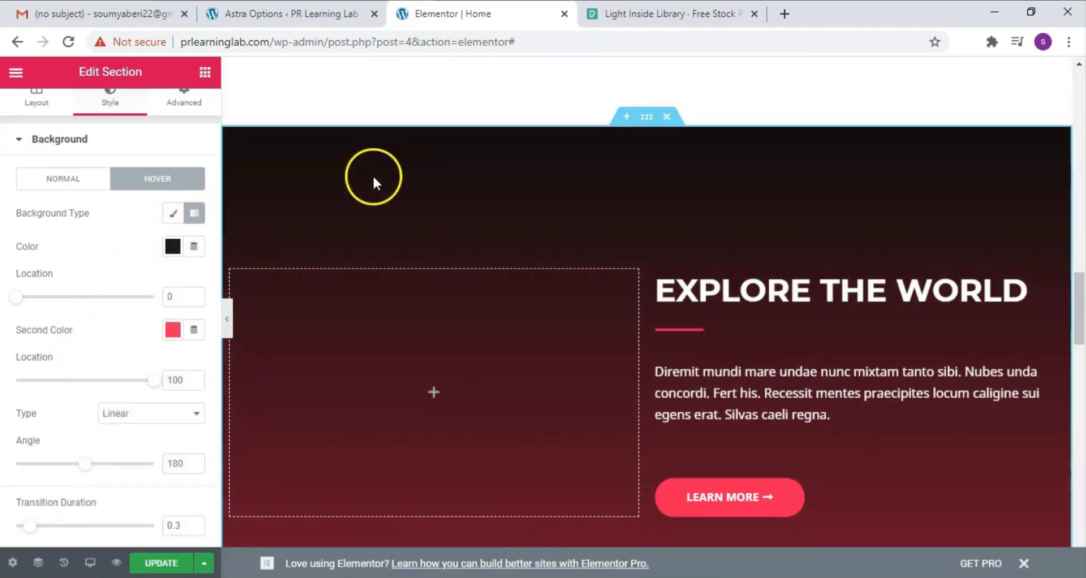
- Add a Video widget to the empty column beside the Explore the World heading
left_click(373, 177)
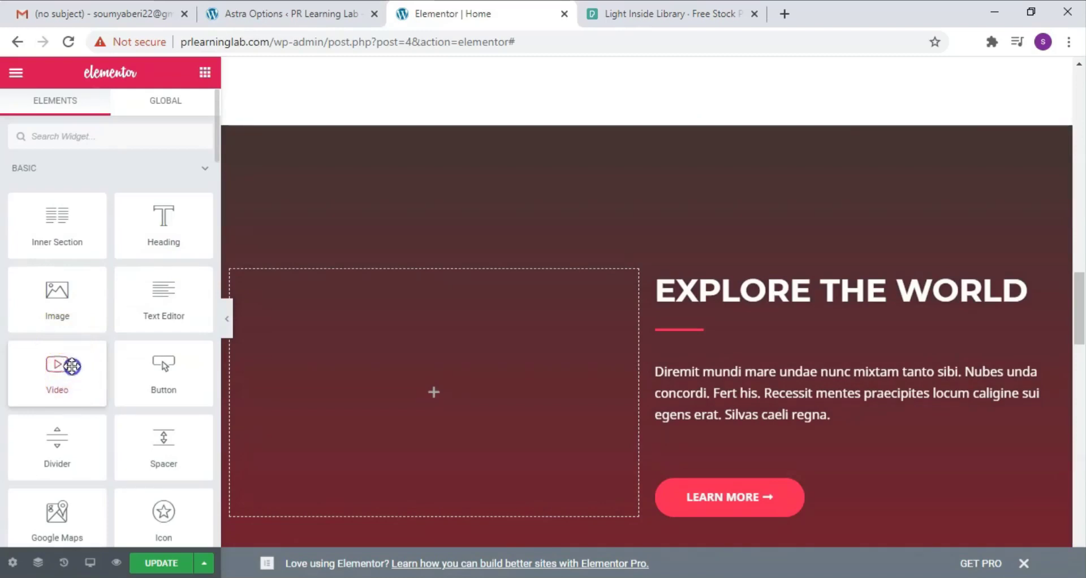
left_click_drag(72, 367, 415, 391)
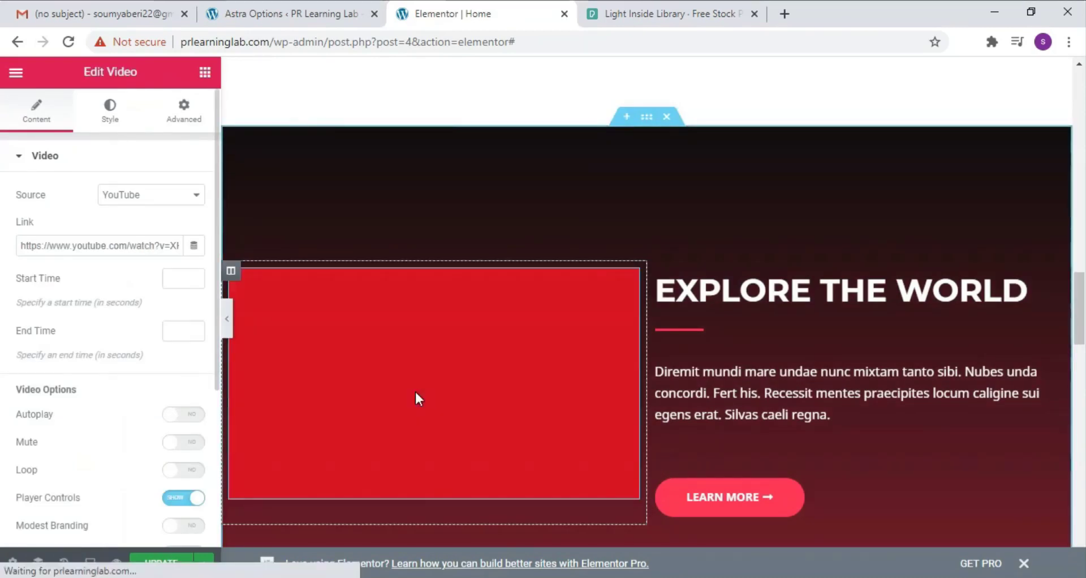
left_click(567, 333)
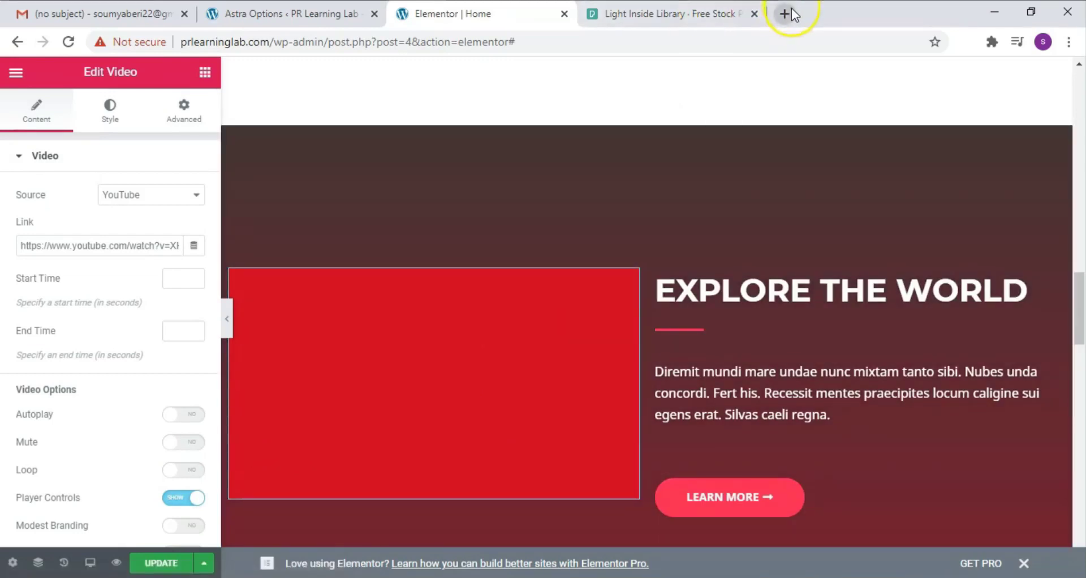
- Open YouTube in a new browser tab, copy the share link of the Filmora Tutorial for beginners Part 1 video, and close the tab
left_click(790, 10)
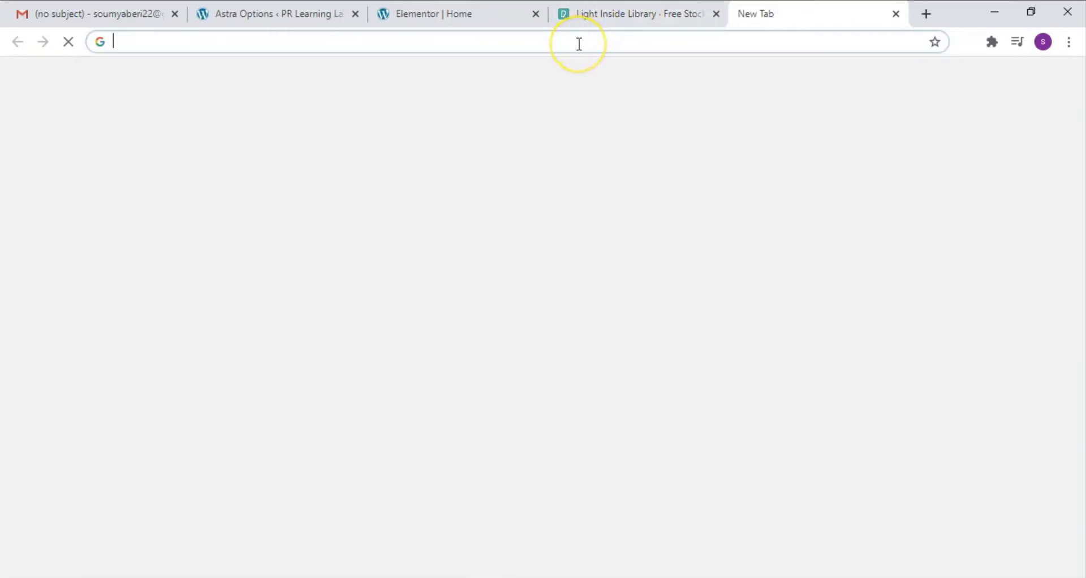
type("youtube.com")
key("Return")
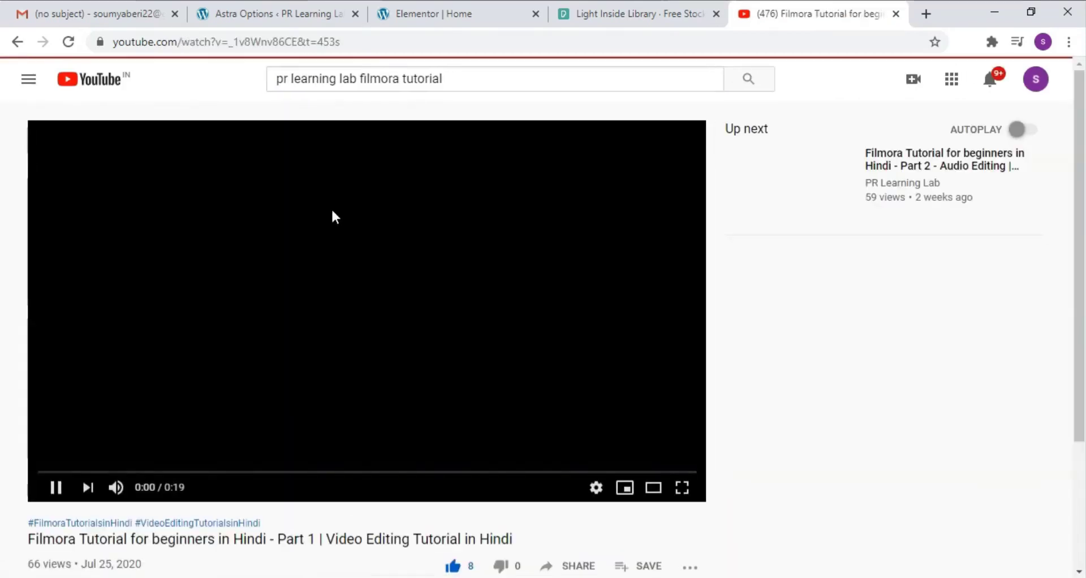
scroll(453, 254, "down", 5)
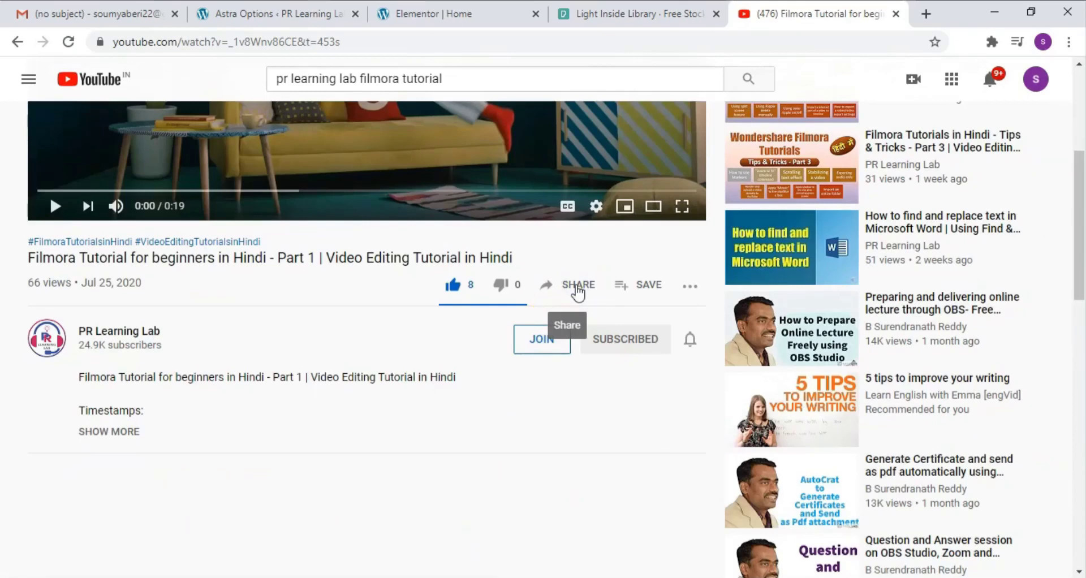
left_click(578, 286)
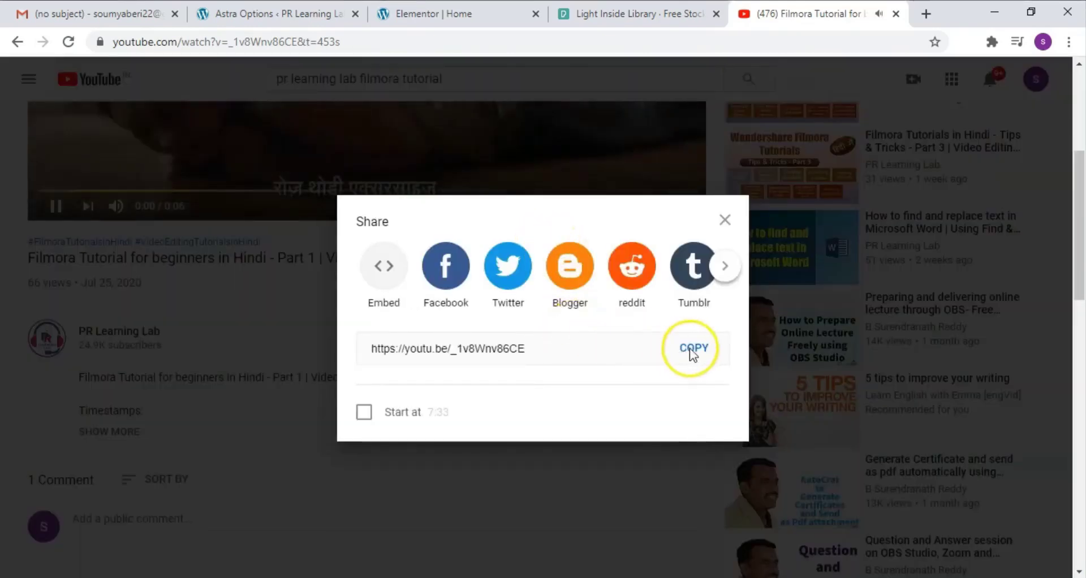
left_click(693, 349)
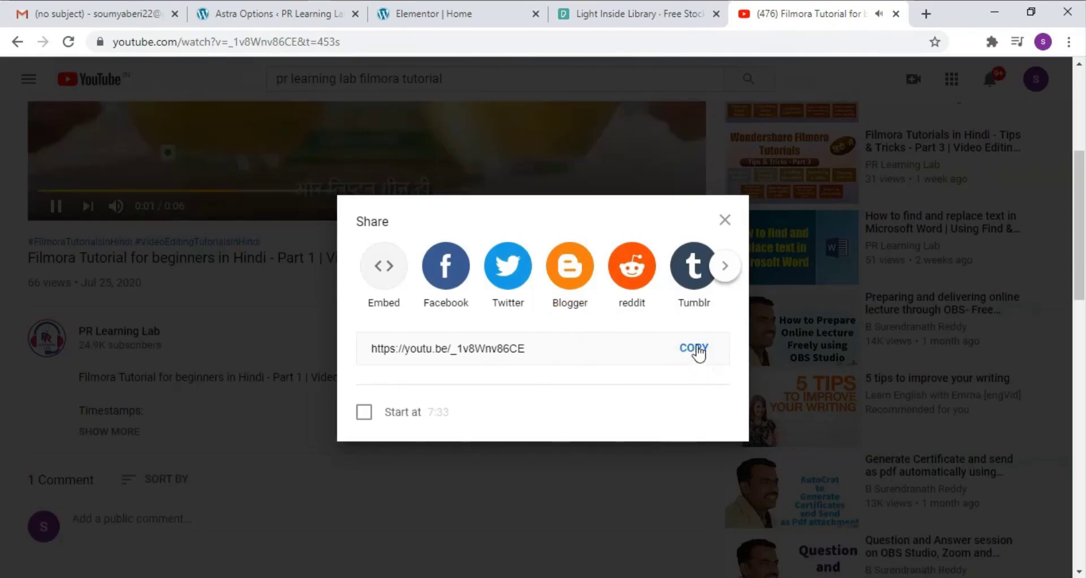
left_click(696, 348)
key("ctrl+w")
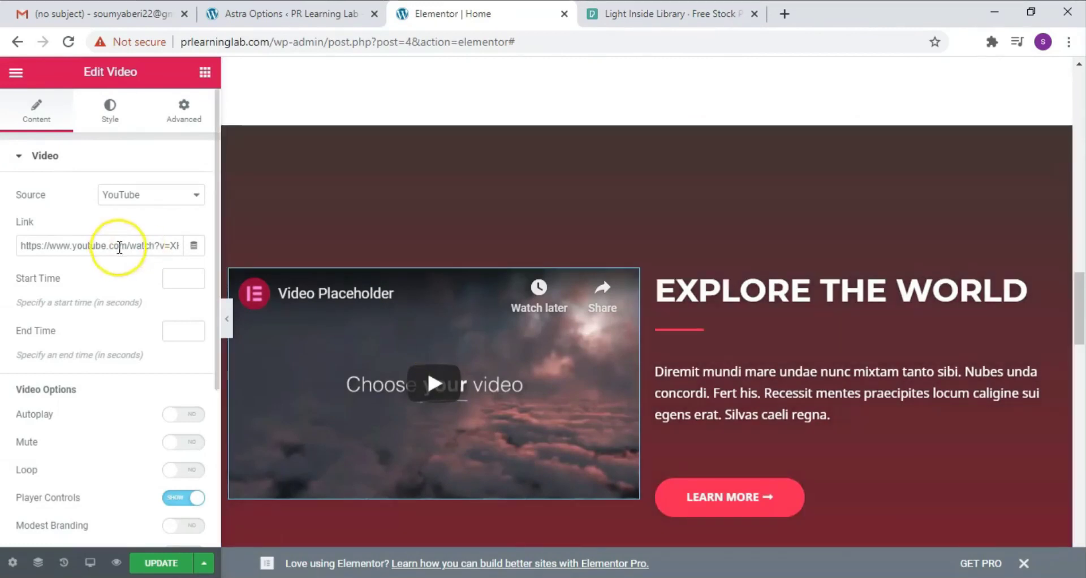
left_click(113, 246)
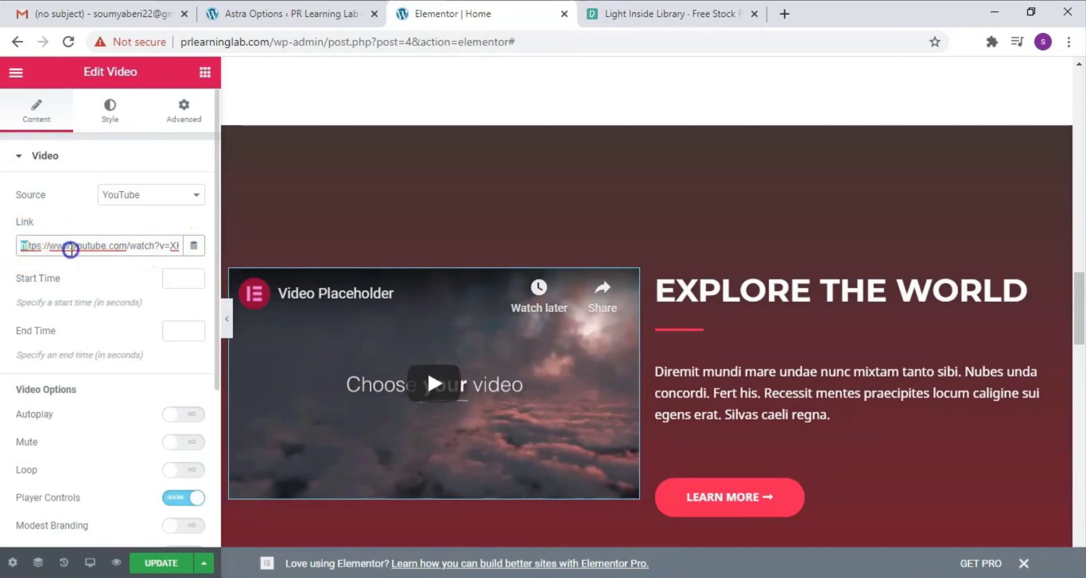
left_click_drag(70, 249, 236, 251)
key("BackSpace")
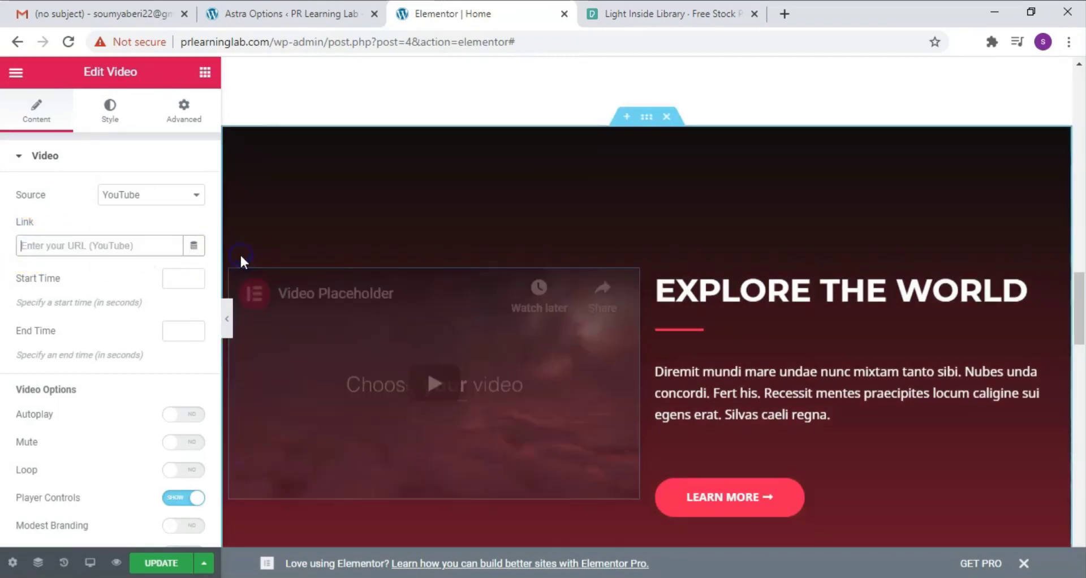
key("ctrl+v")
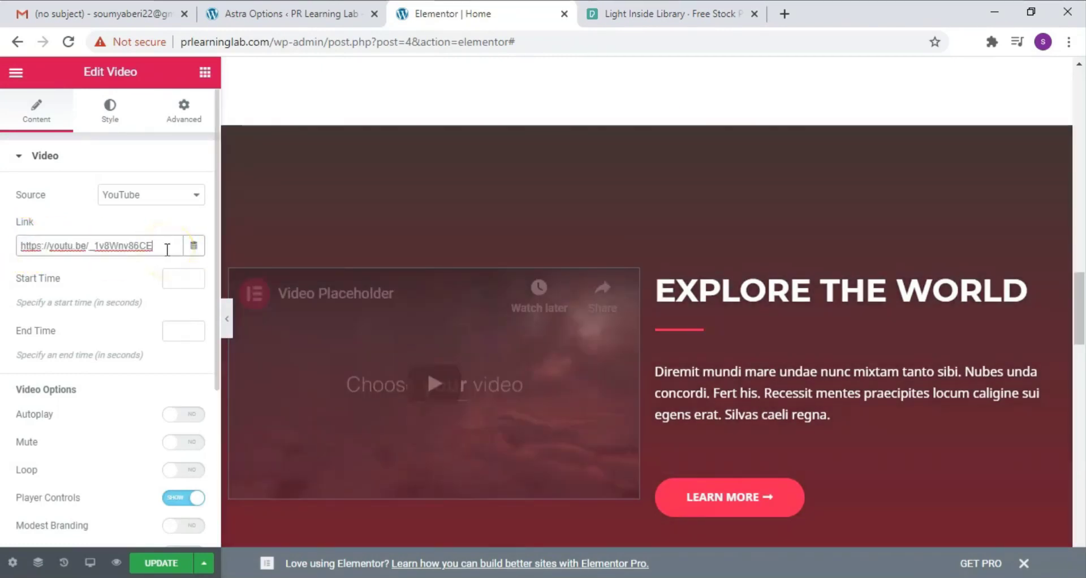
left_click(165, 249)
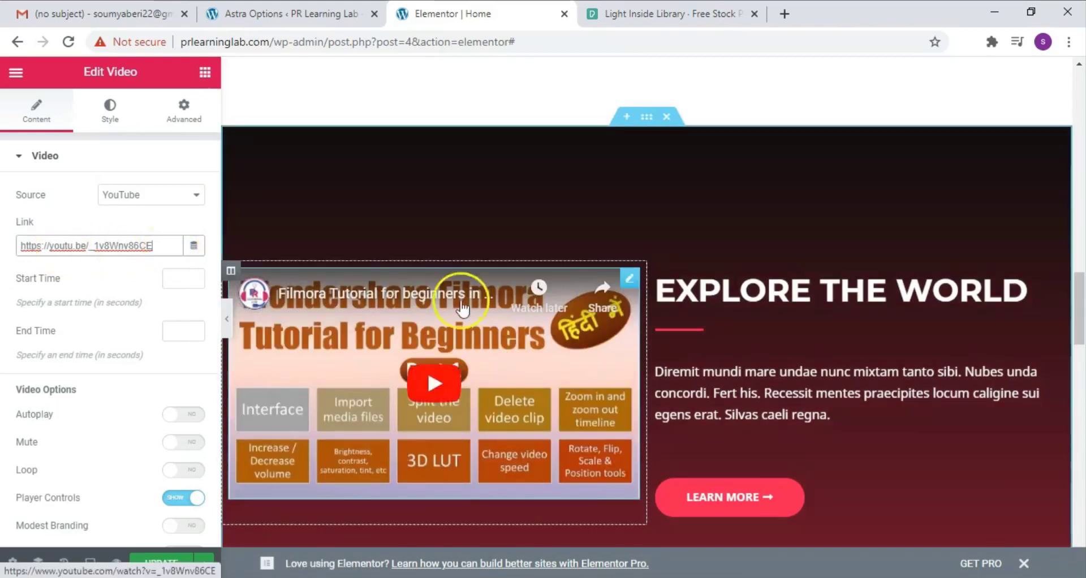
left_click(303, 463)
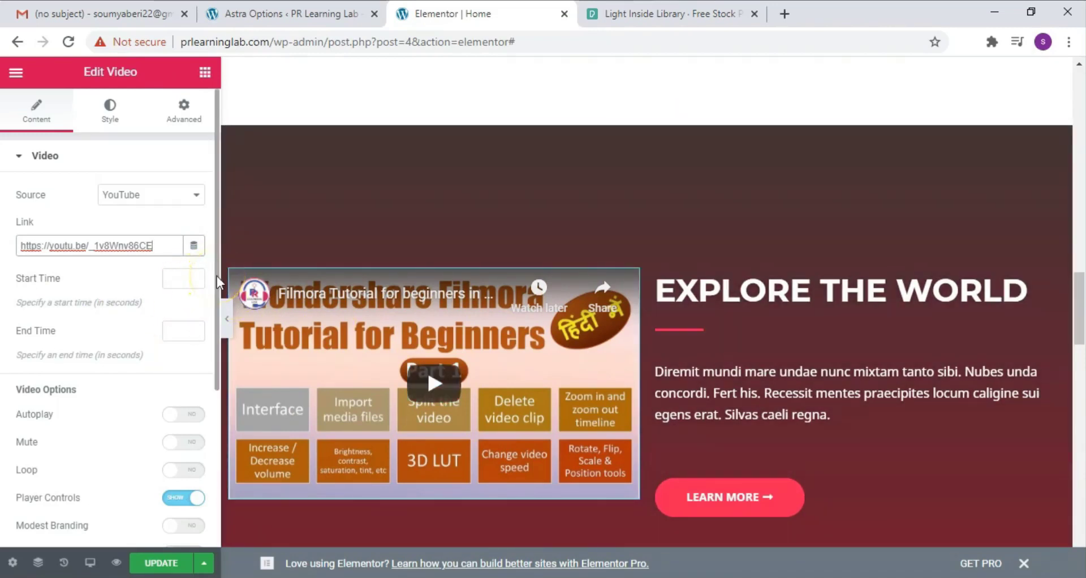
- Change the Explore the World heading's text to "Visit our youtube channel for more content!"
scroll(215, 340, "down", 2)
scroll(215, 340, "up", 1)
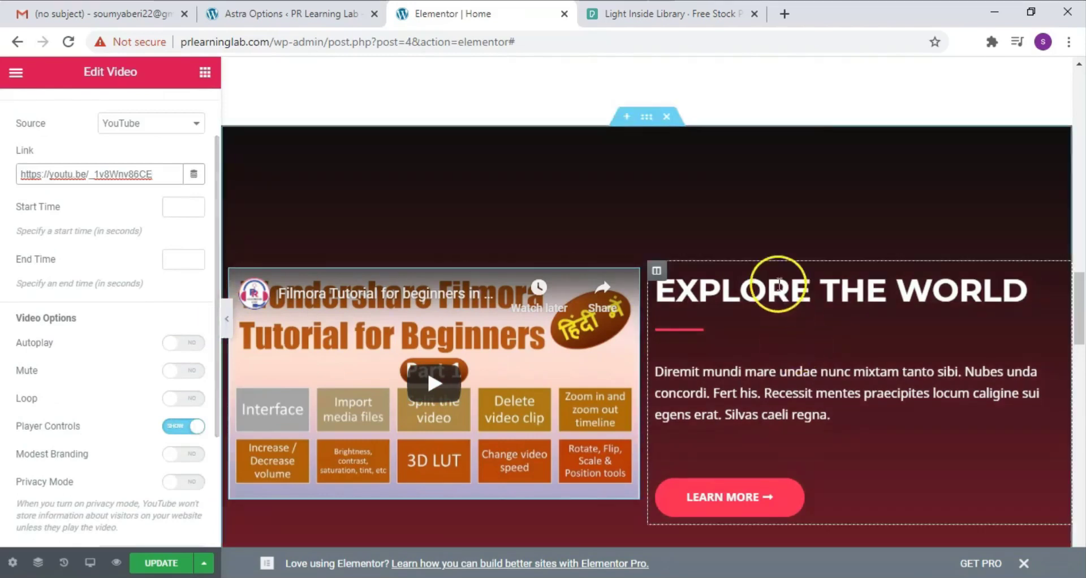
left_click(779, 285)
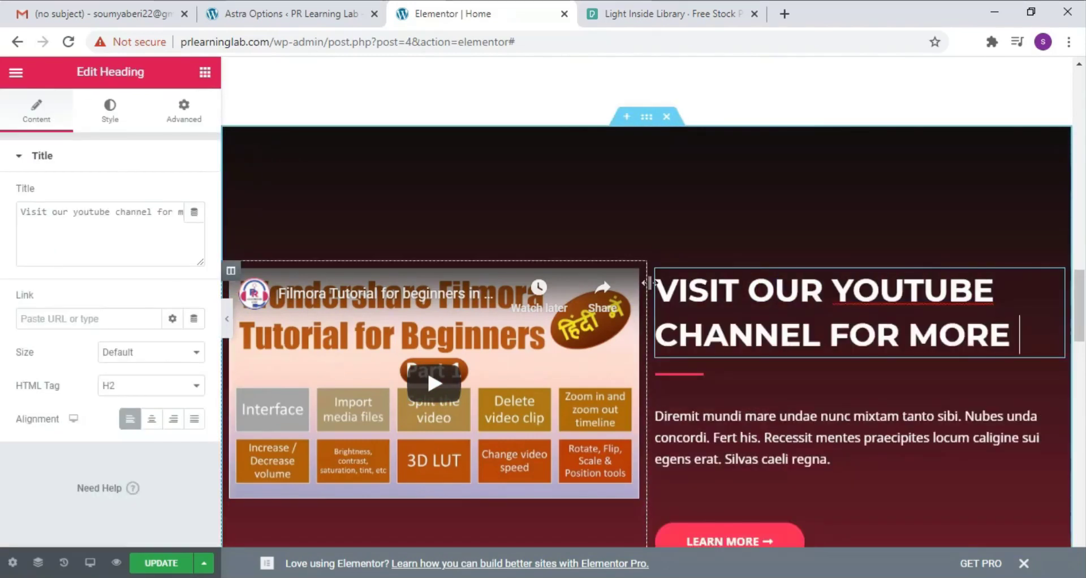
type("co")
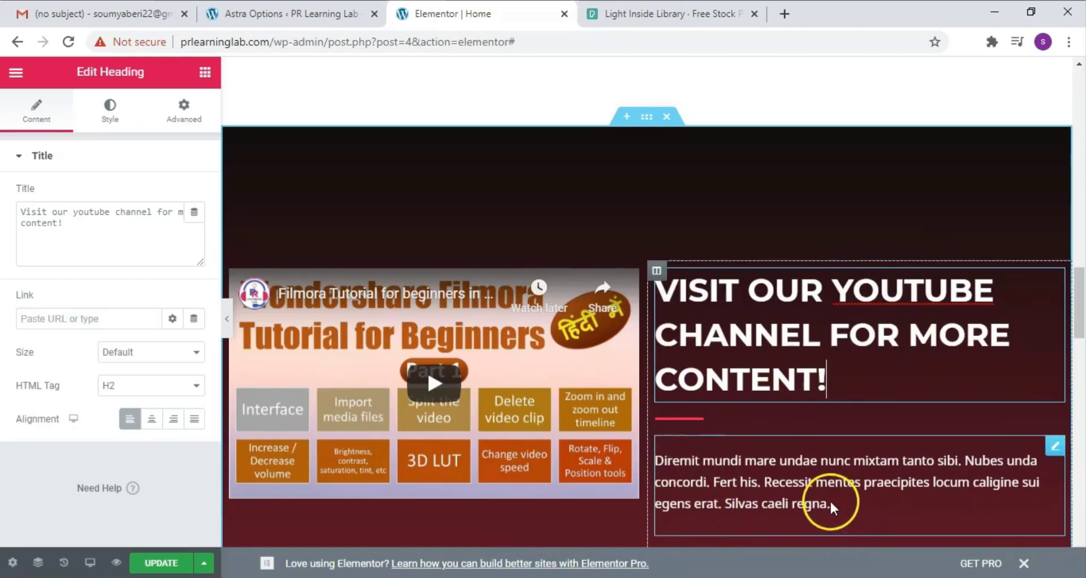
- Replace the section's paragraph with "You can click on the video to visit our youtube channel for more learning!" and "HAPPY LEARNING"
left_click_drag(830, 503, 674, 458)
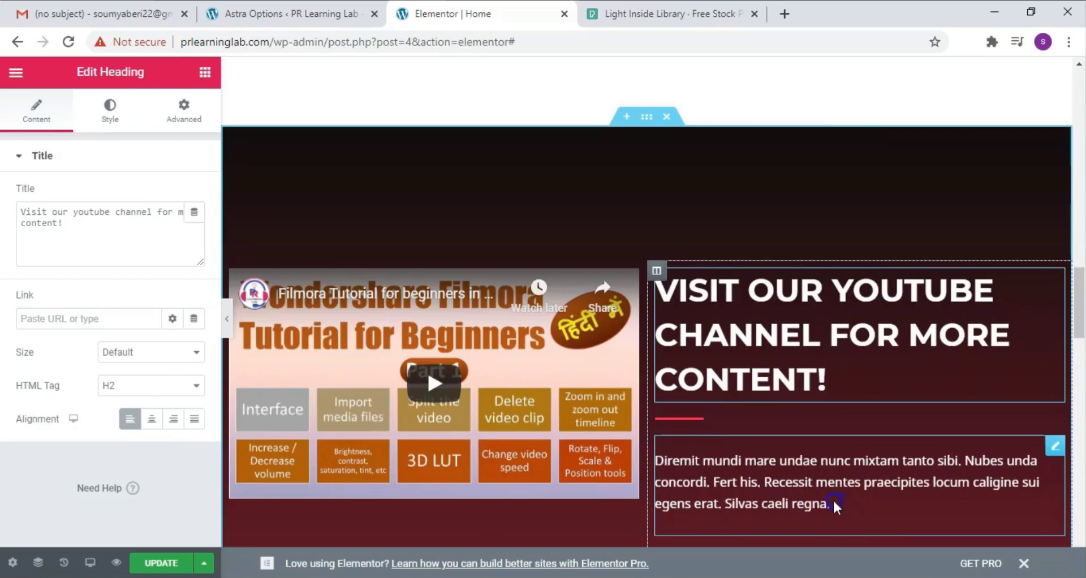
left_click(833, 500)
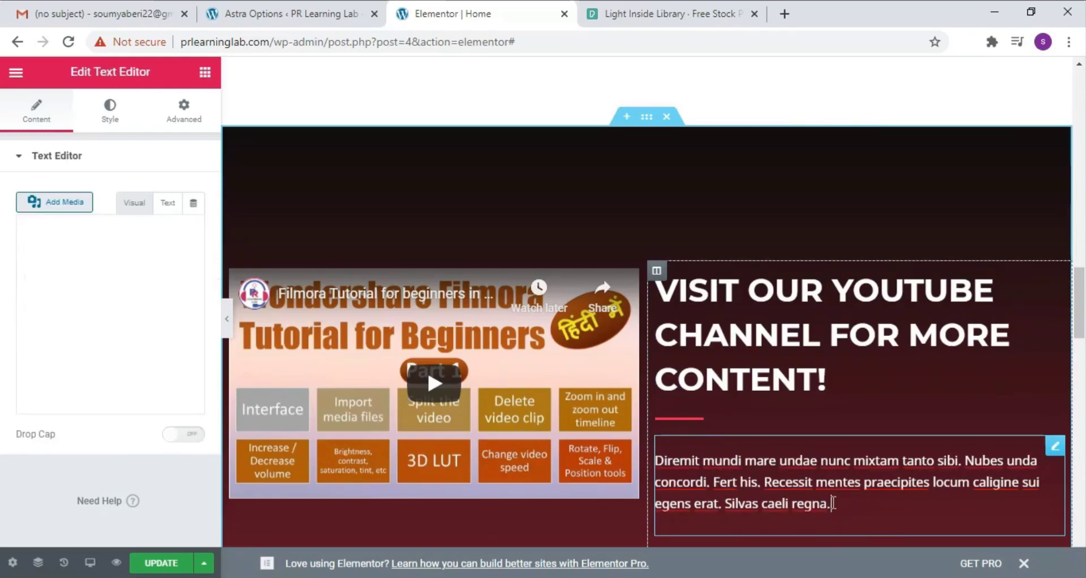
left_click_drag(832, 504, 653, 464)
key("BackSpace")
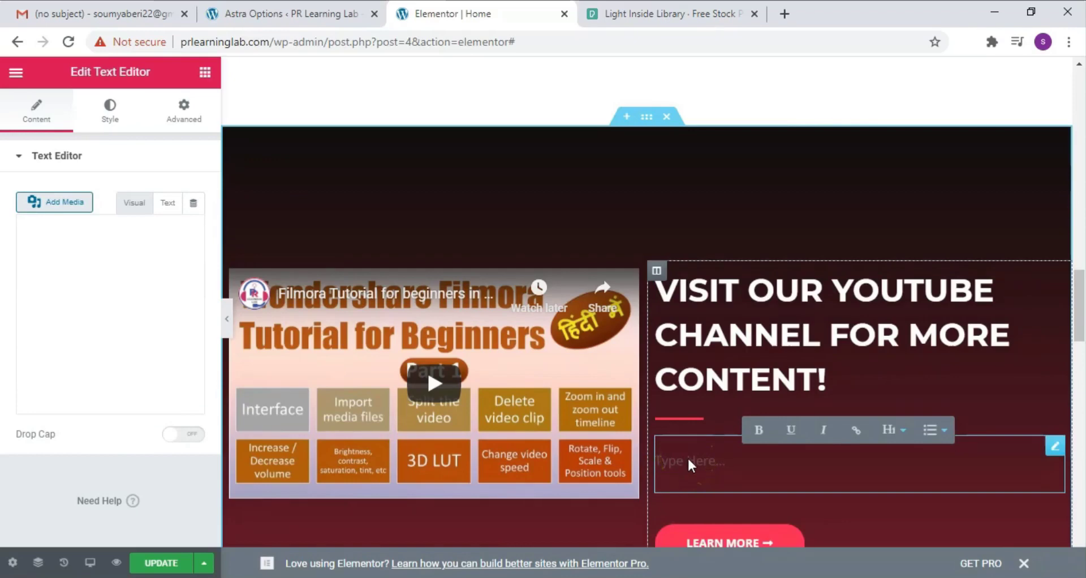
type("You can click on the video to visit our youtube channel for more learning! HAPPY LEARNING")
left_click(951, 306)
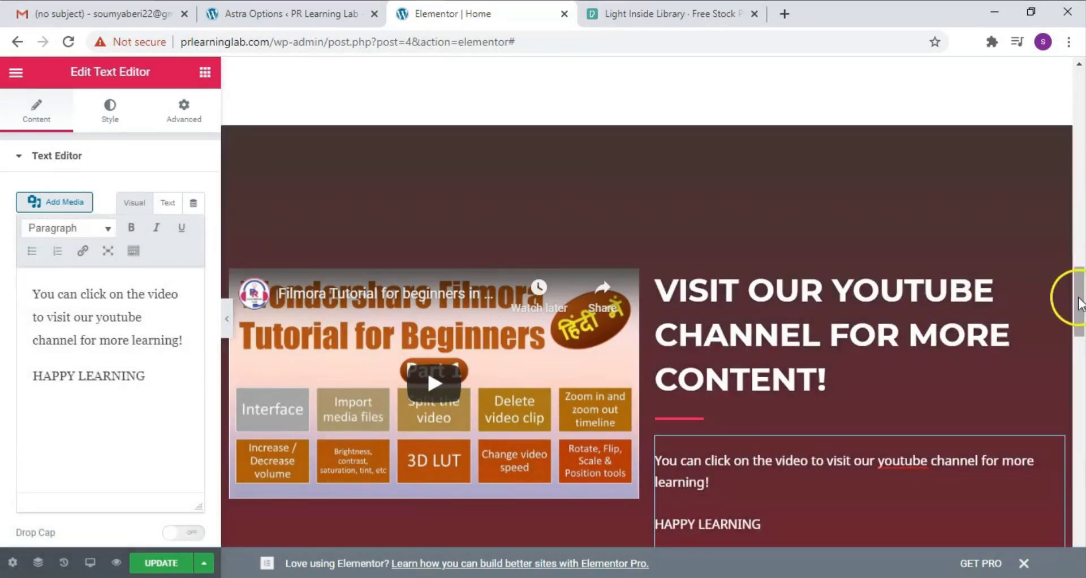
- Set the text color of the "Visit our youtube channel for more content!" heading to a pale yellow
left_click_drag(1079, 303, 812, 351)
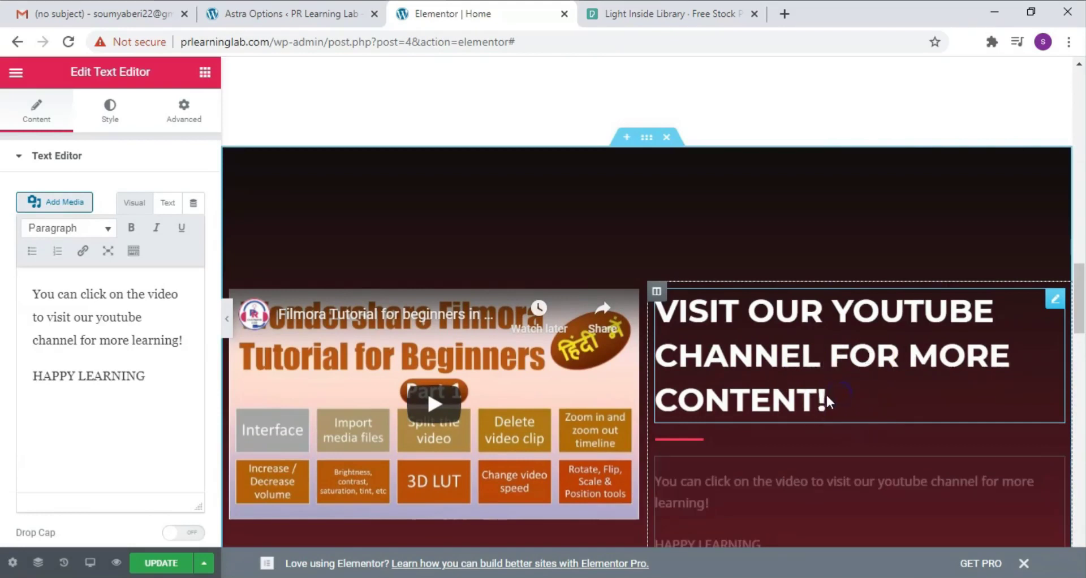
left_click_drag(826, 393, 657, 327)
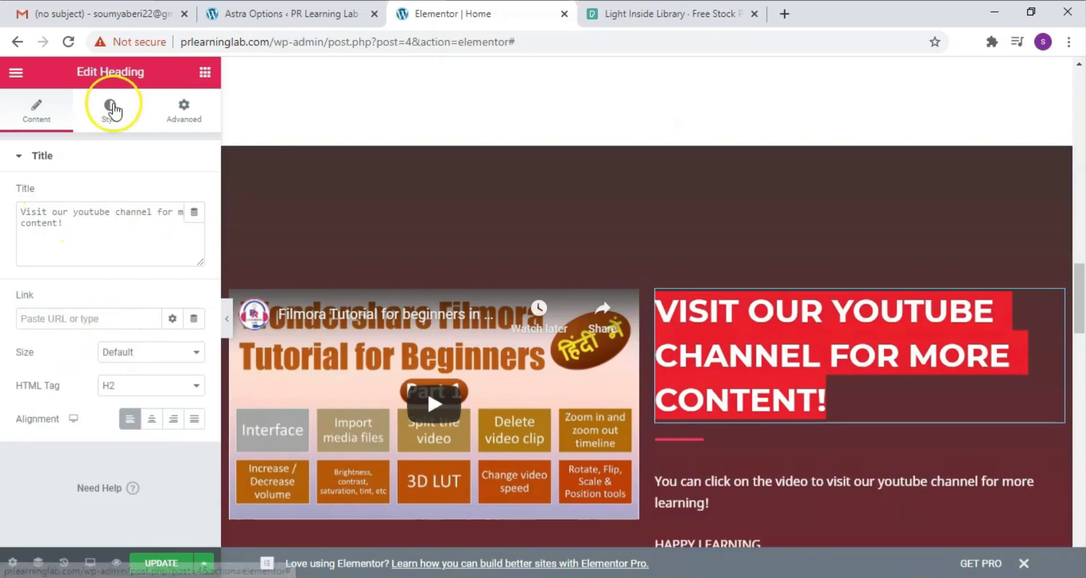
left_click(113, 107)
left_click(193, 195)
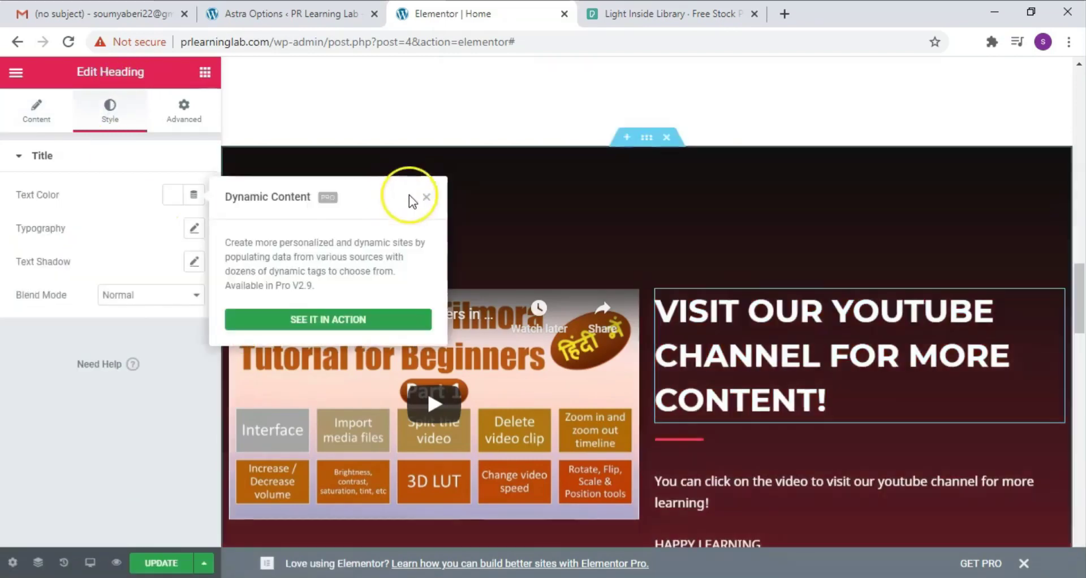
left_click(428, 199)
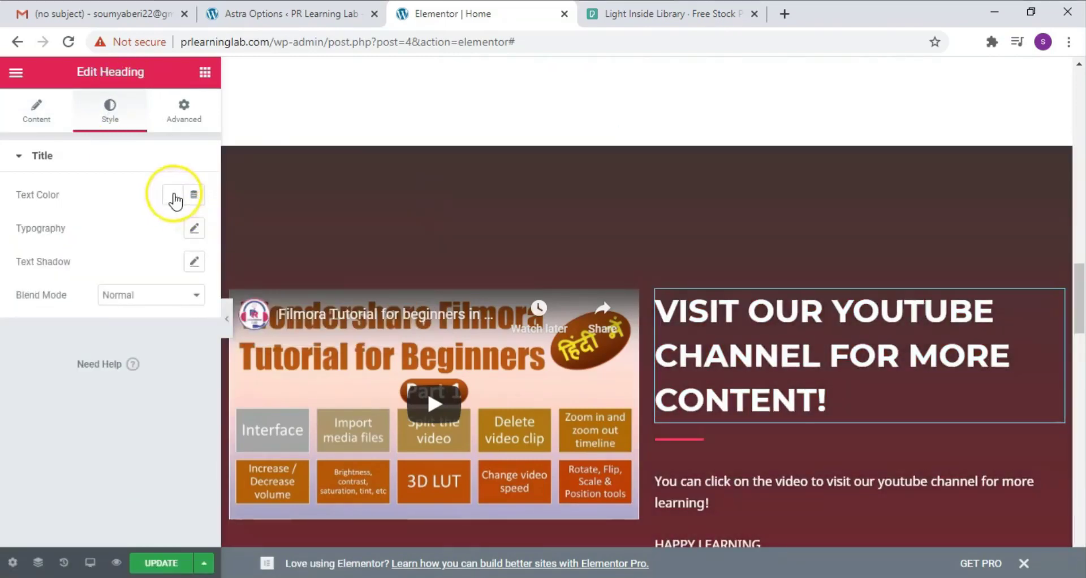
left_click(171, 196)
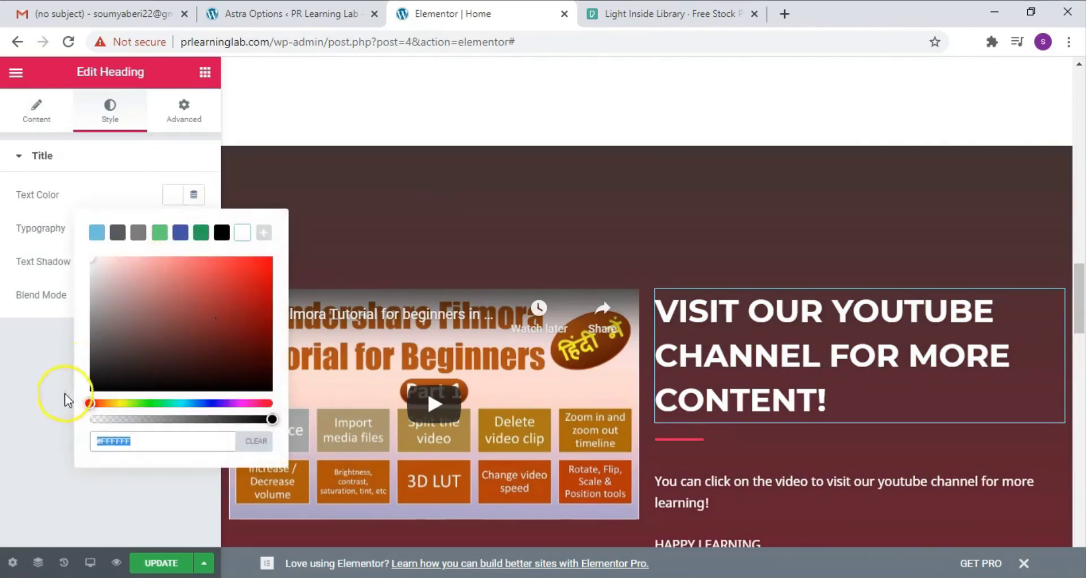
left_click_drag(91, 403, 120, 403)
left_click(174, 265)
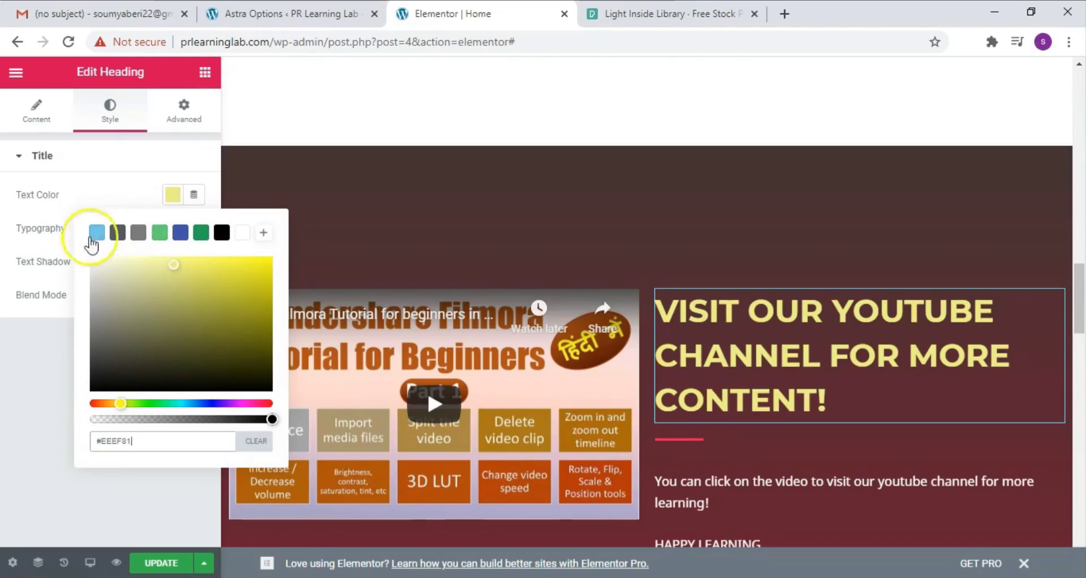
left_click(29, 357)
- Set the YouTube channel heading's typography to a 39 px size and Normal style
left_click(194, 228)
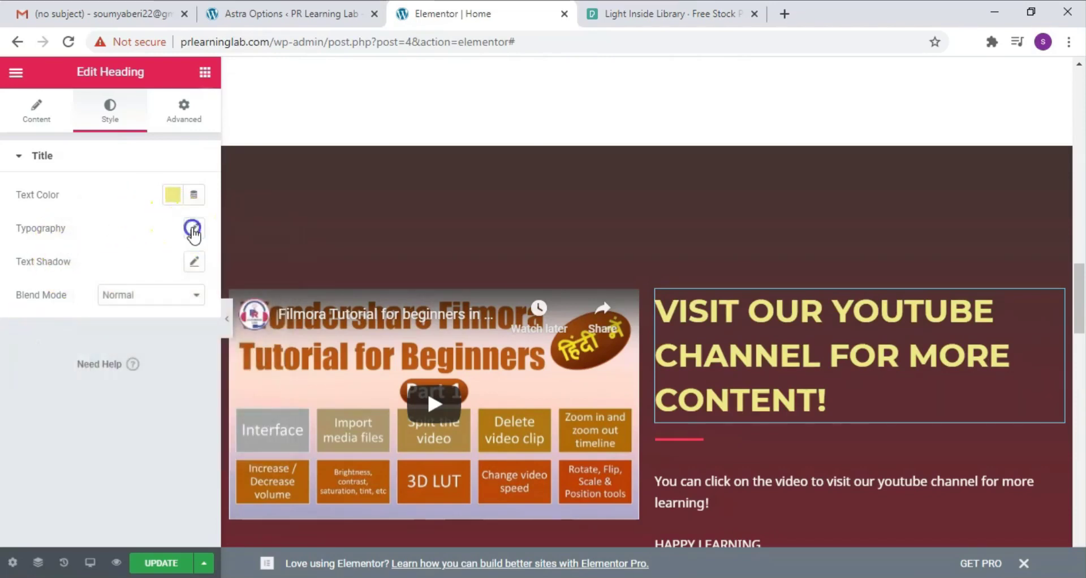
left_click(155, 367)
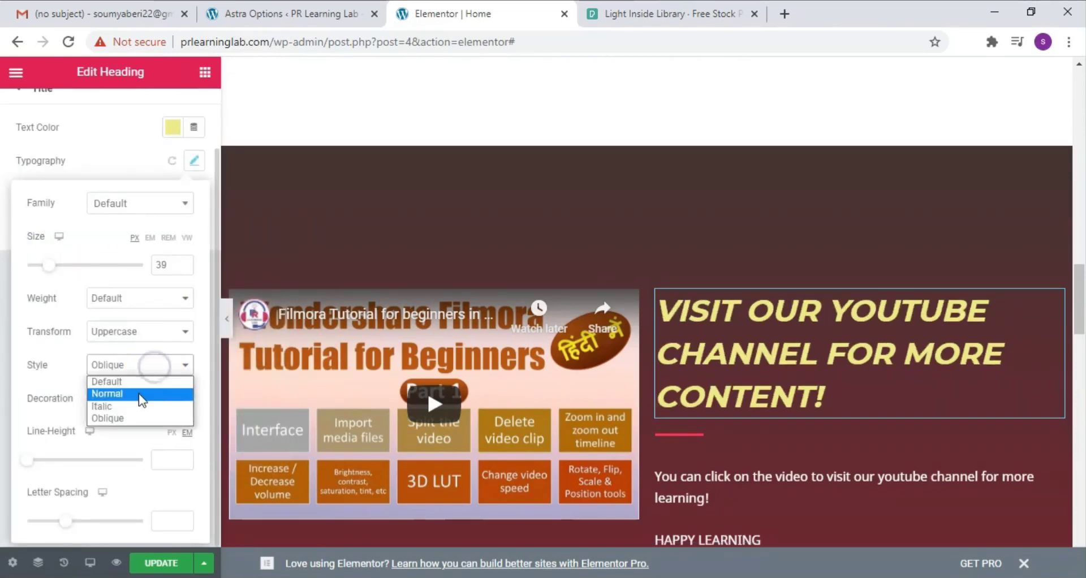
left_click(138, 392)
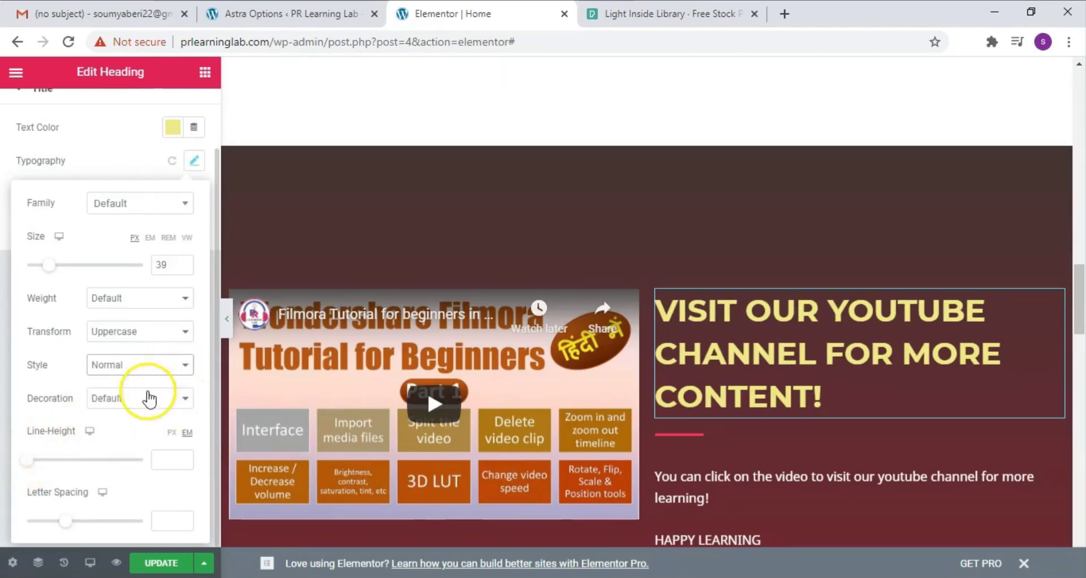
- Try the Overline and Line Through decorations on the YouTube channel heading, settling on Underline
left_click(146, 397)
left_click(131, 415)
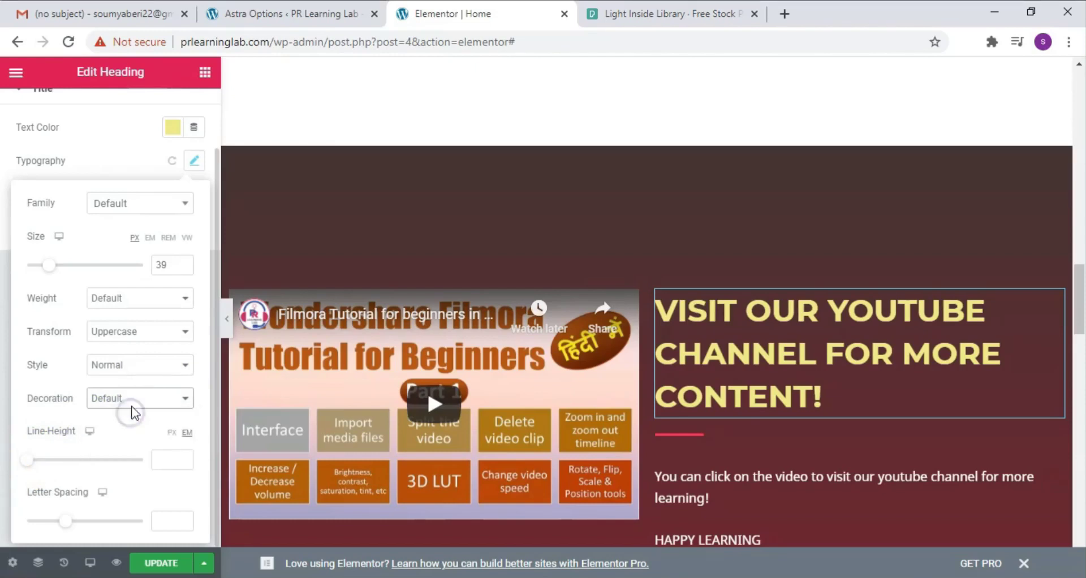
left_click(136, 399)
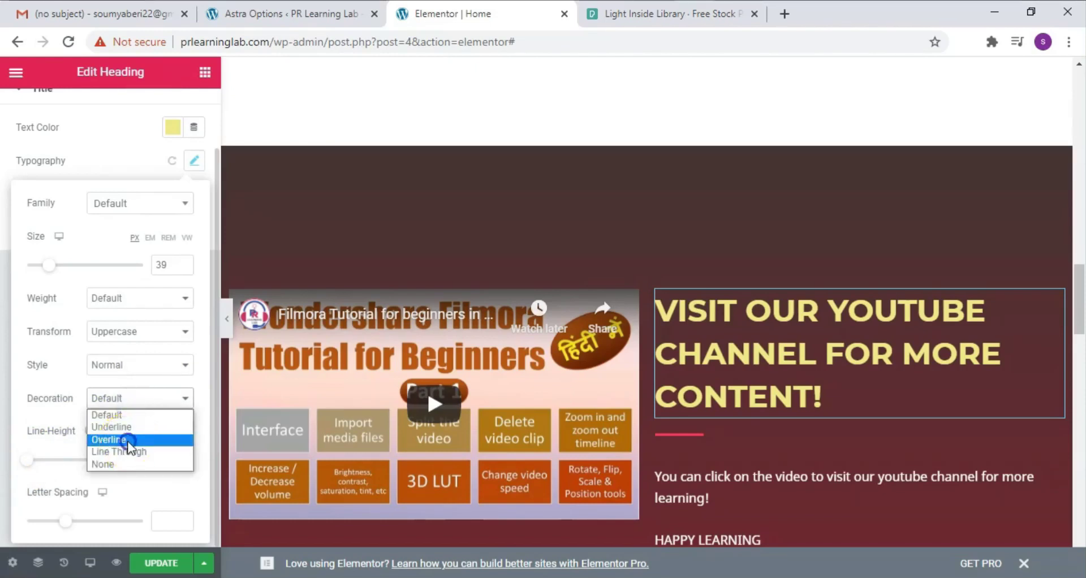
left_click(128, 440)
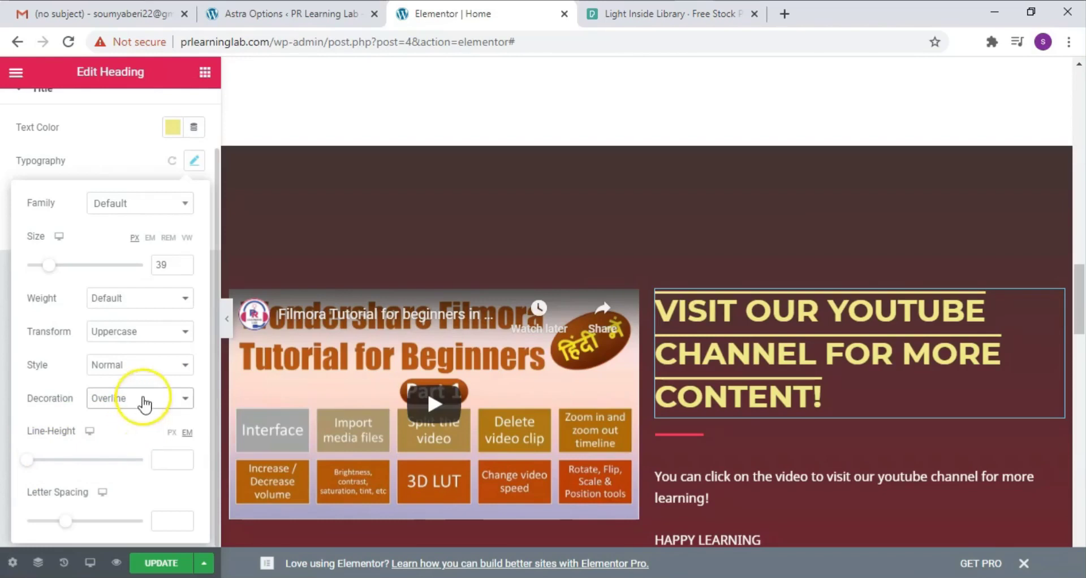
left_click(141, 397)
left_click(124, 453)
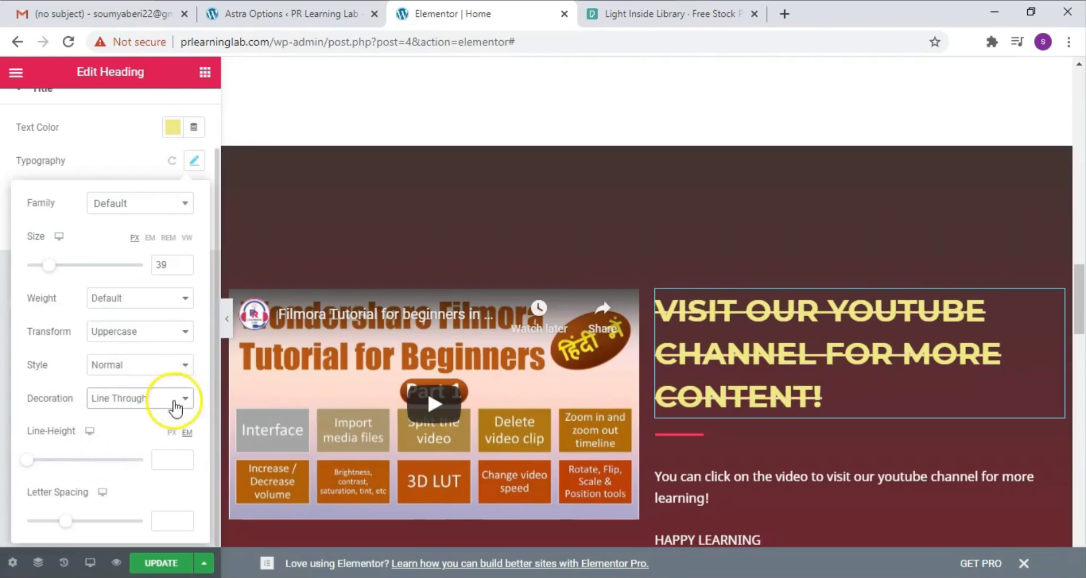
left_click(182, 398)
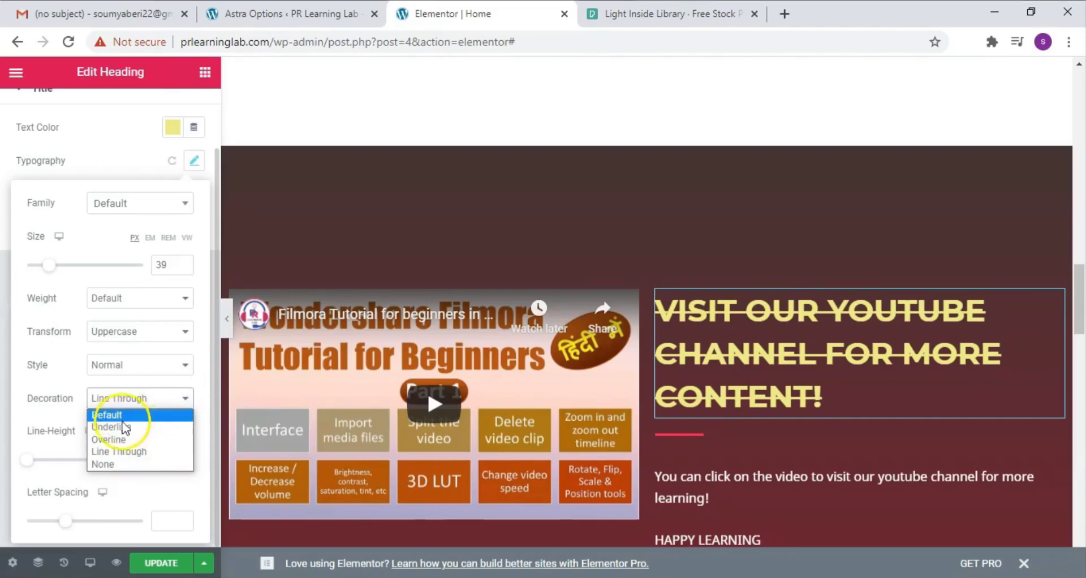
left_click(121, 428)
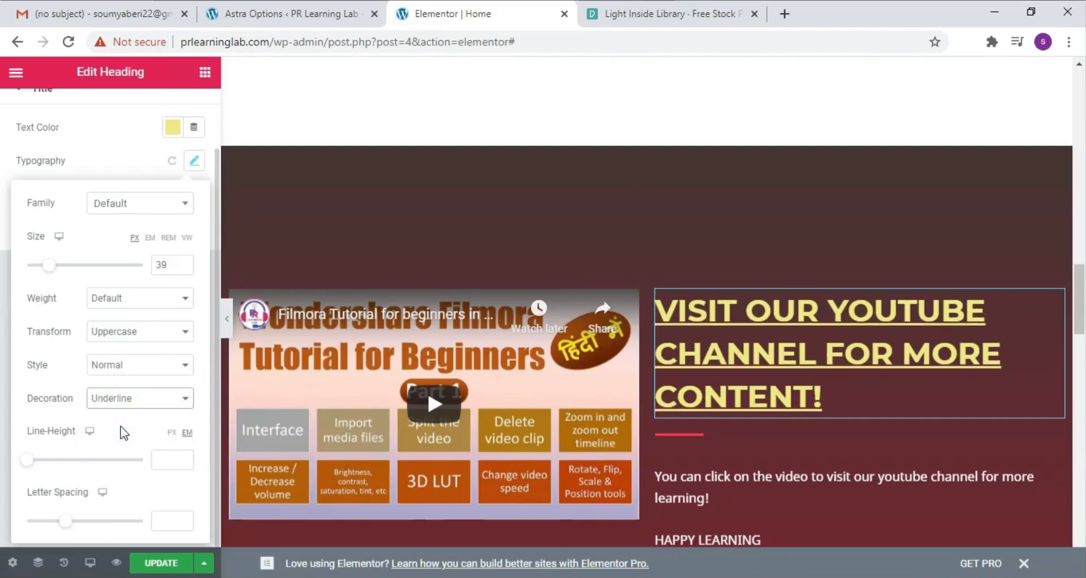
left_click(255, 311)
- Try the Exclusion and Overlay blend modes on the heading, settling on Color Dodge
left_click(162, 294)
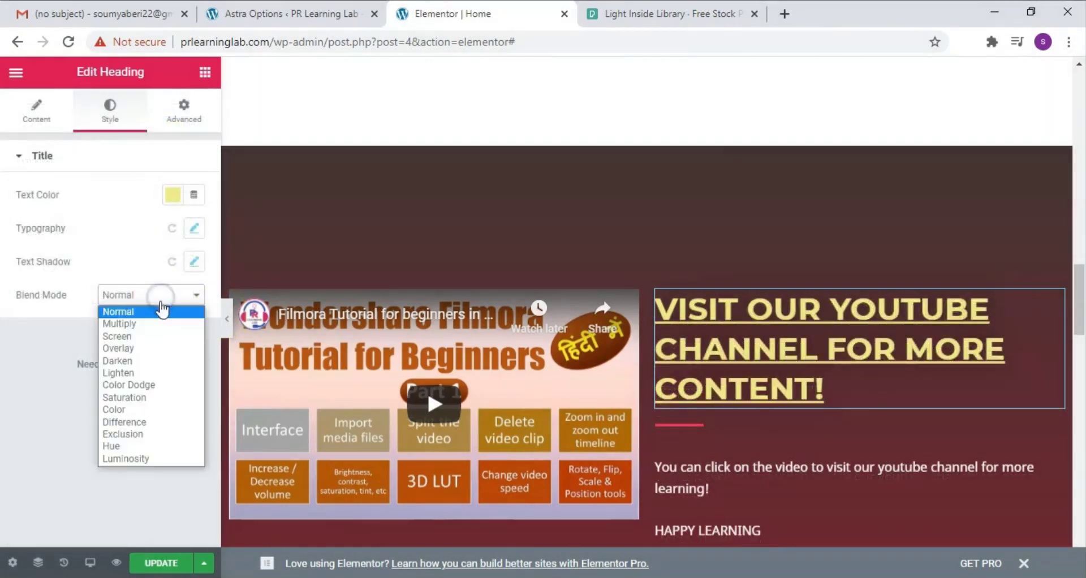
left_click(154, 434)
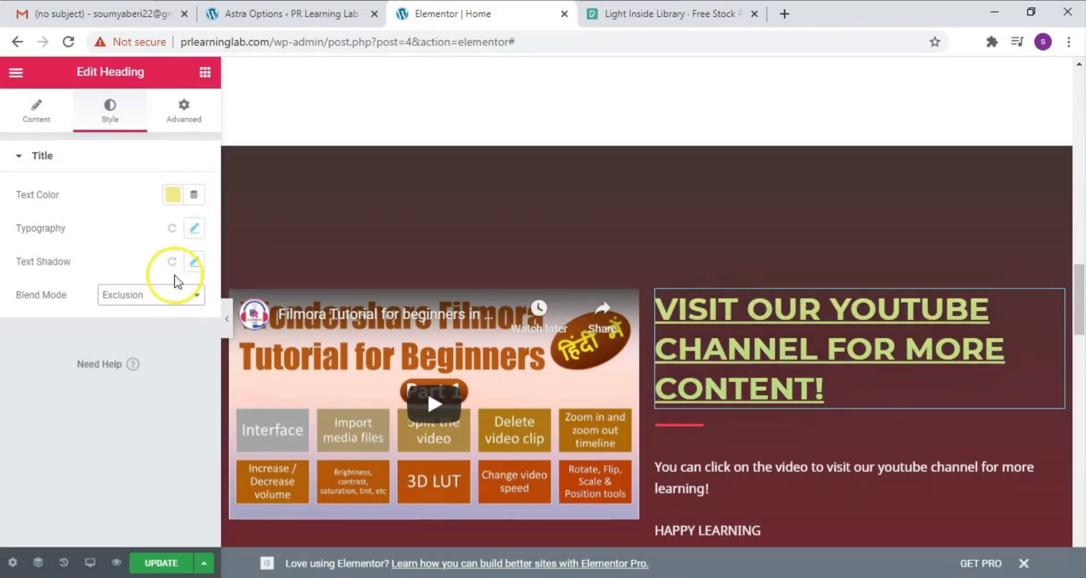
left_click(169, 294)
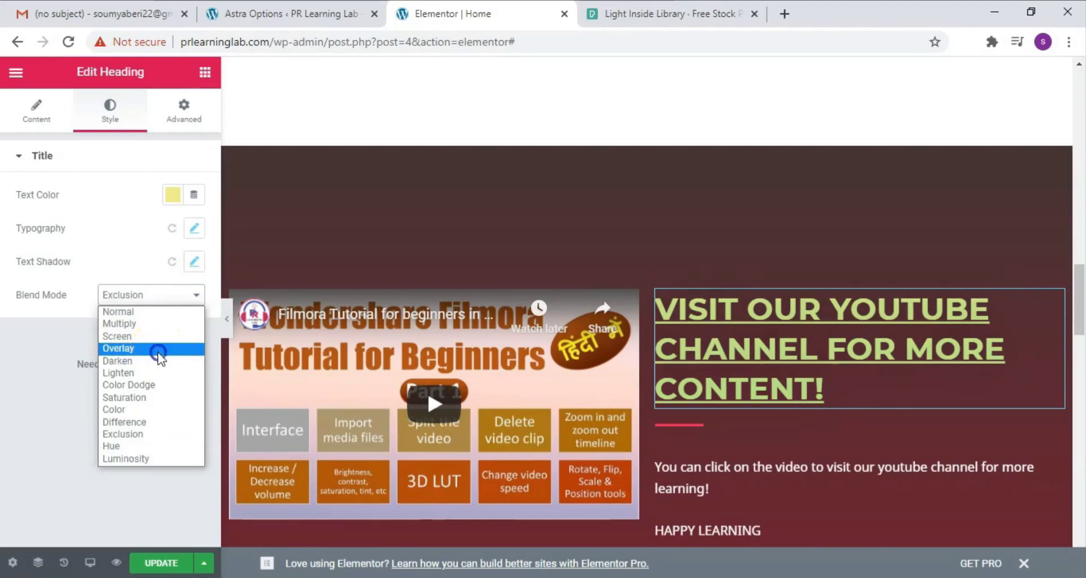
left_click(159, 350)
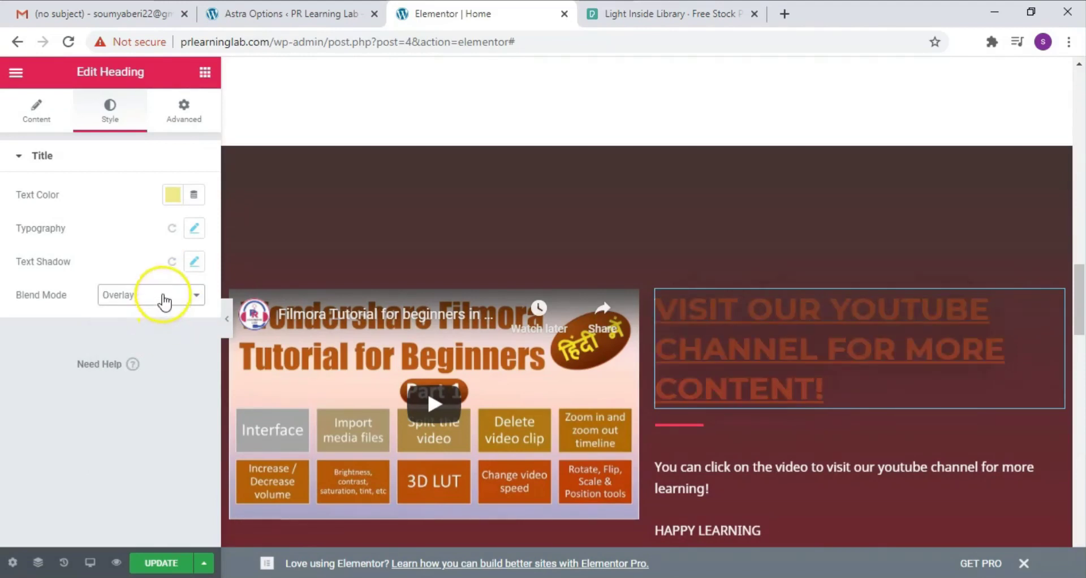
left_click(161, 296)
left_click(148, 386)
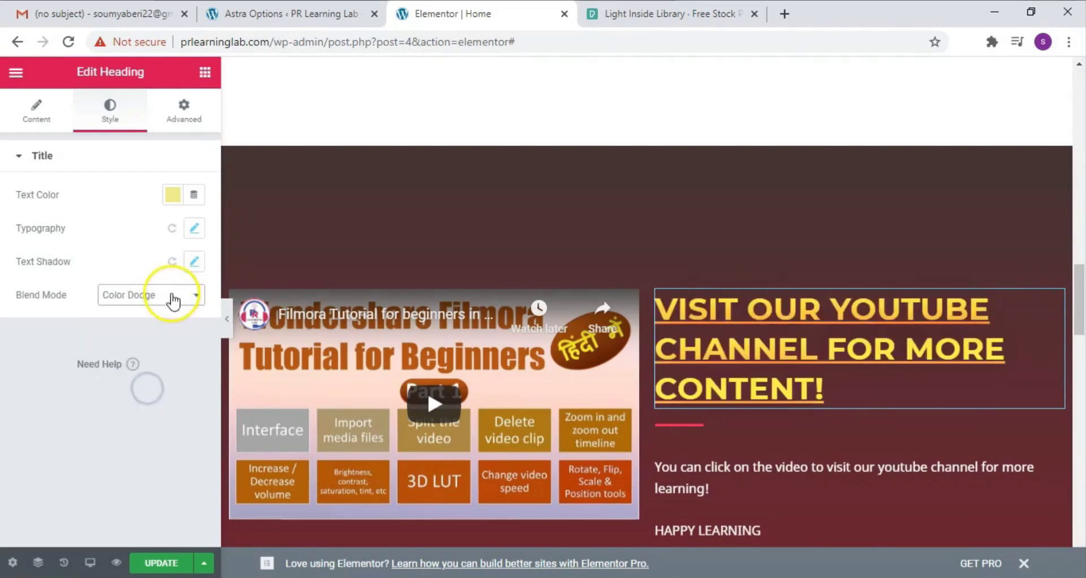
- Center-align the YouTube channel heading
left_click(180, 111)
left_click(41, 103)
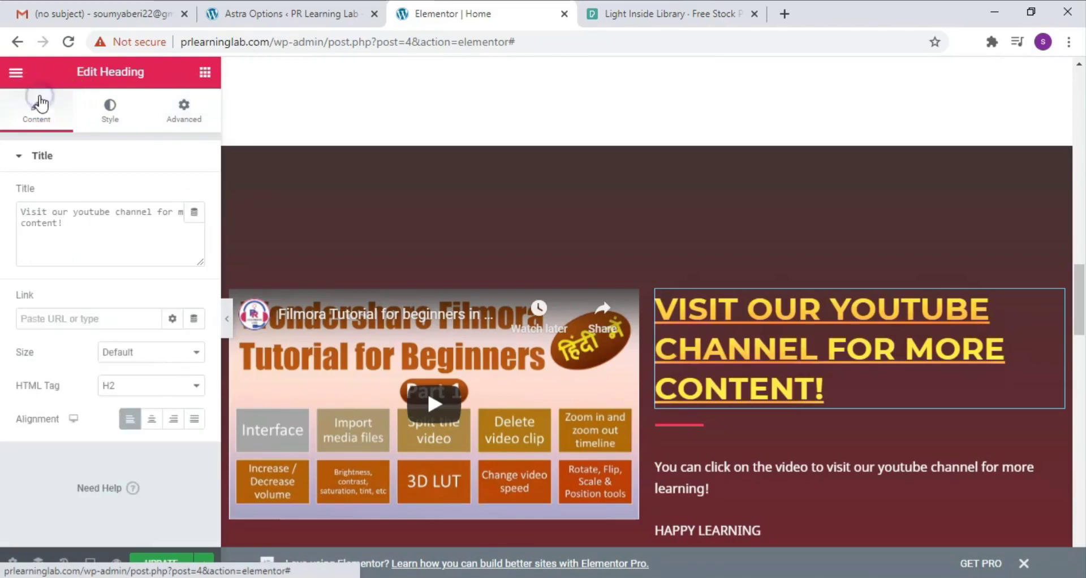
left_click(154, 421)
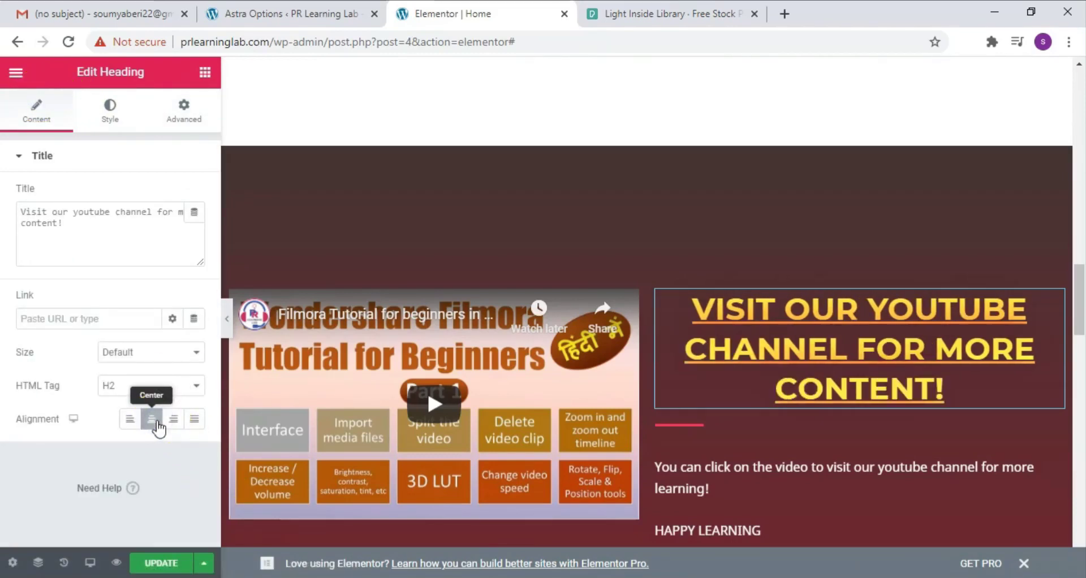
- Try larger padding around the YouTube channel heading, up to 8 px, and finish with -3 px on all four sides
left_click(182, 107)
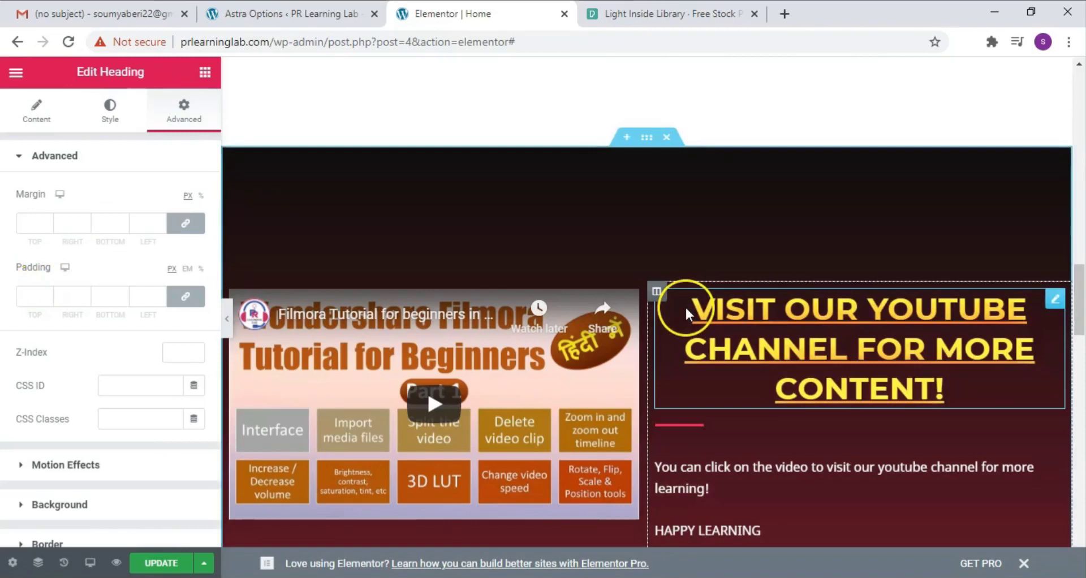
left_click(48, 294)
left_click(48, 293)
left_click(48, 294)
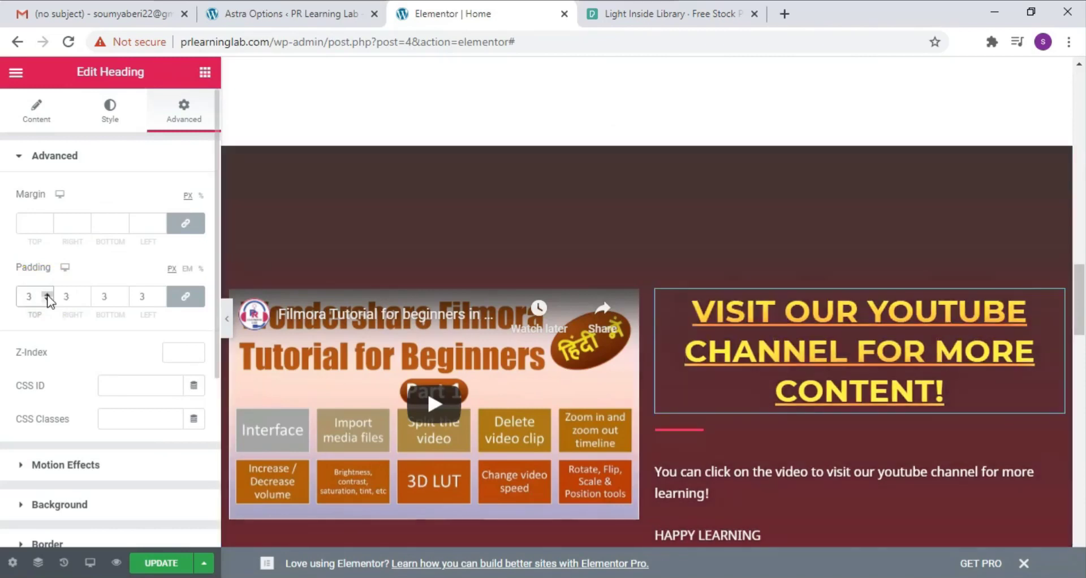
left_click(47, 294)
left_click(47, 294)
left_click(48, 294)
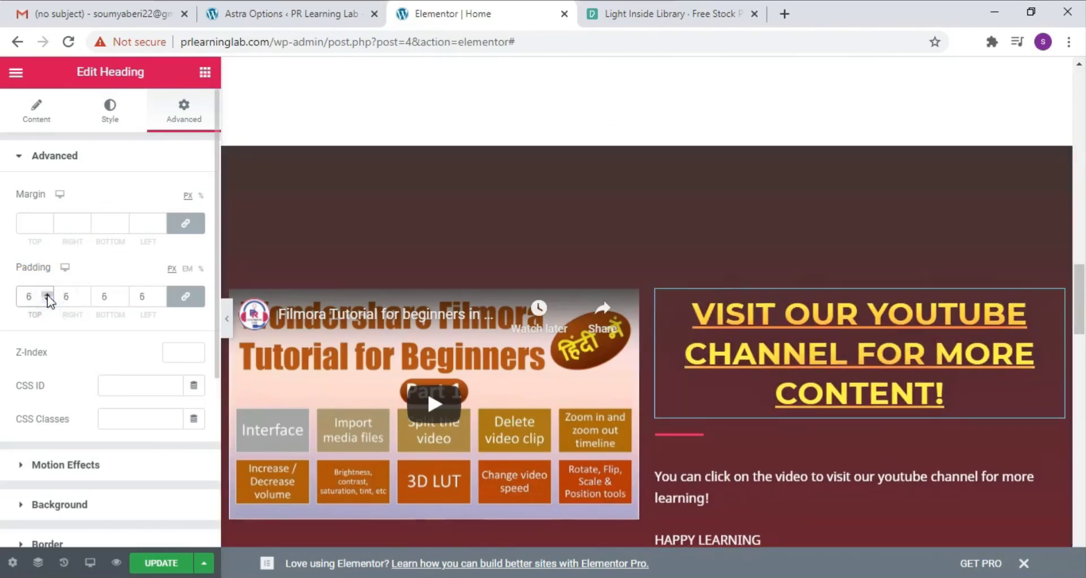
left_click(49, 293)
left_click(48, 294)
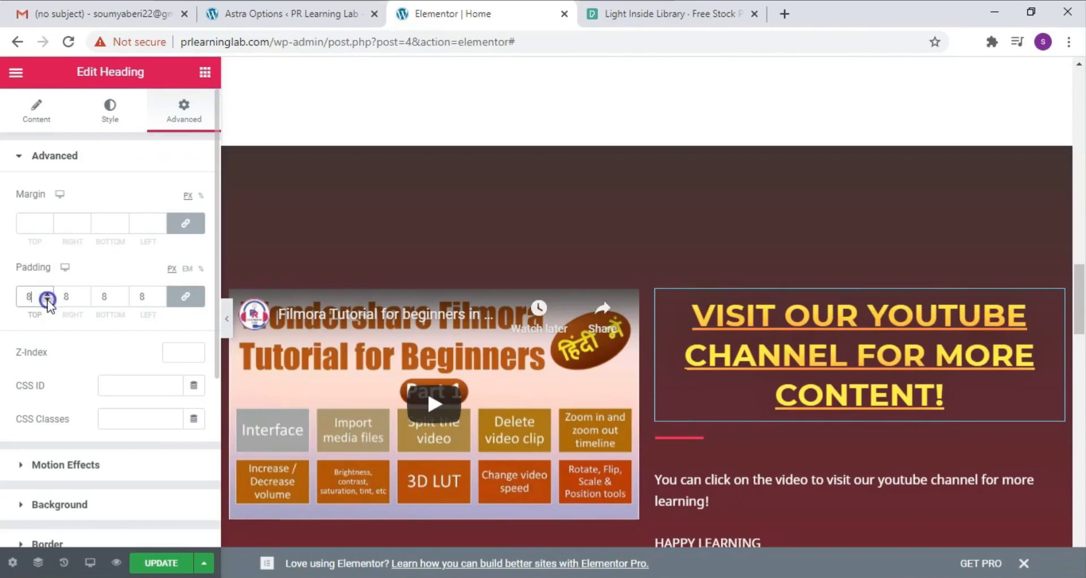
left_click(48, 299)
left_click(48, 299)
left_click(48, 300)
left_click(47, 299)
left_click(47, 300)
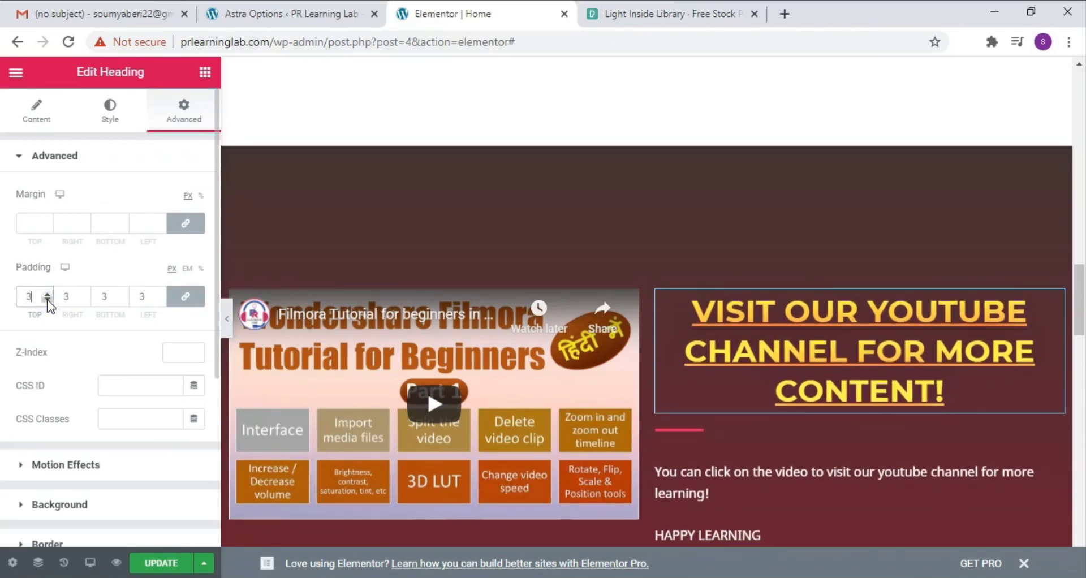
left_click(48, 300)
left_click(48, 300)
left_click(48, 300)
left_click(48, 299)
left_click(48, 300)
left_click(48, 300)
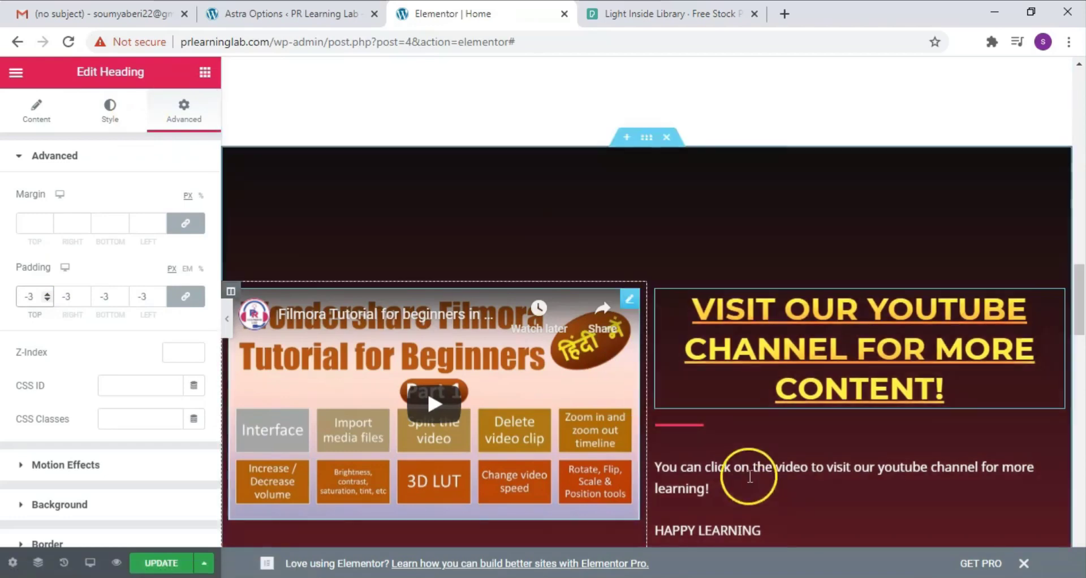
- Italicize the "HAPPY LEARNING" line in the paragraph below the YouTube channel heading
left_click(751, 474)
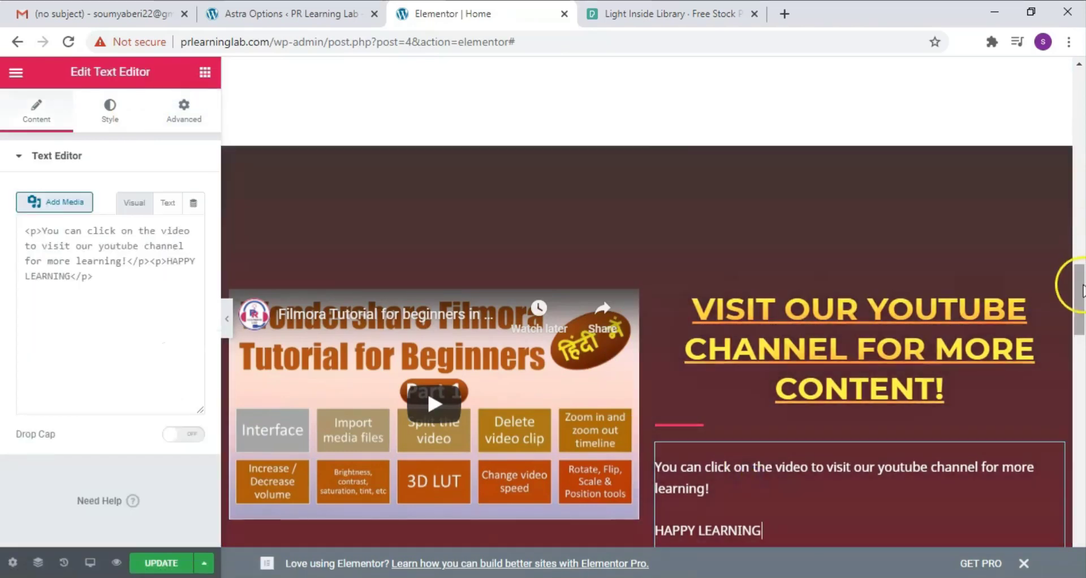
left_click_drag(1079, 289, 1079, 313)
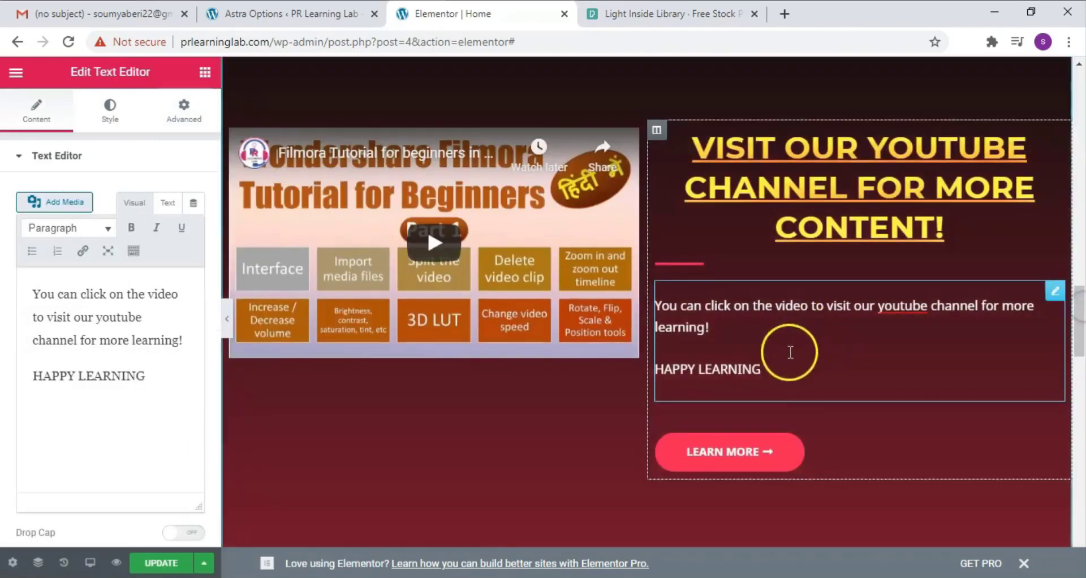
left_click_drag(762, 369, 651, 309)
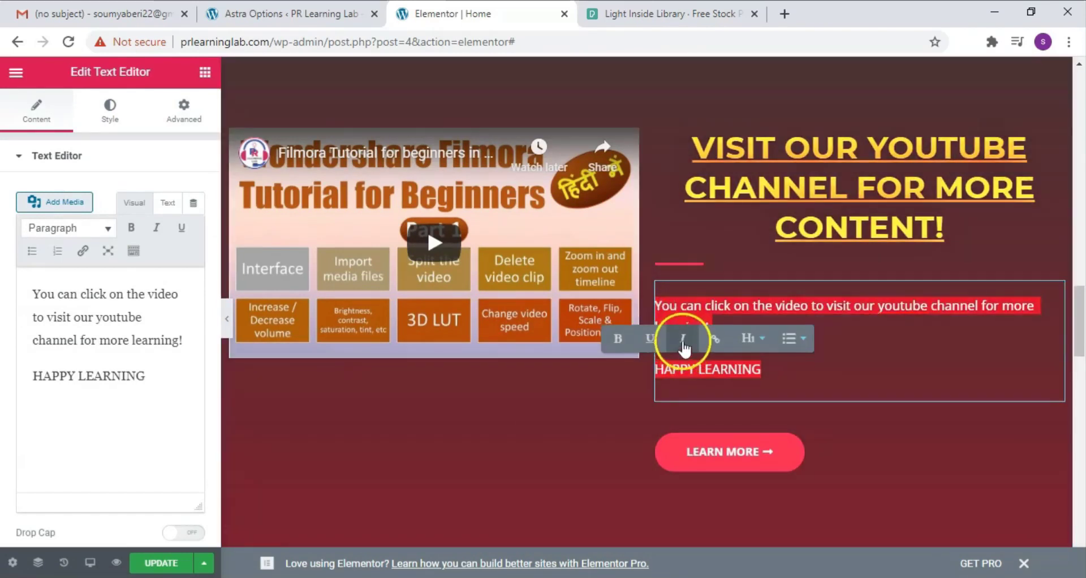
left_click(683, 339)
left_click(739, 311)
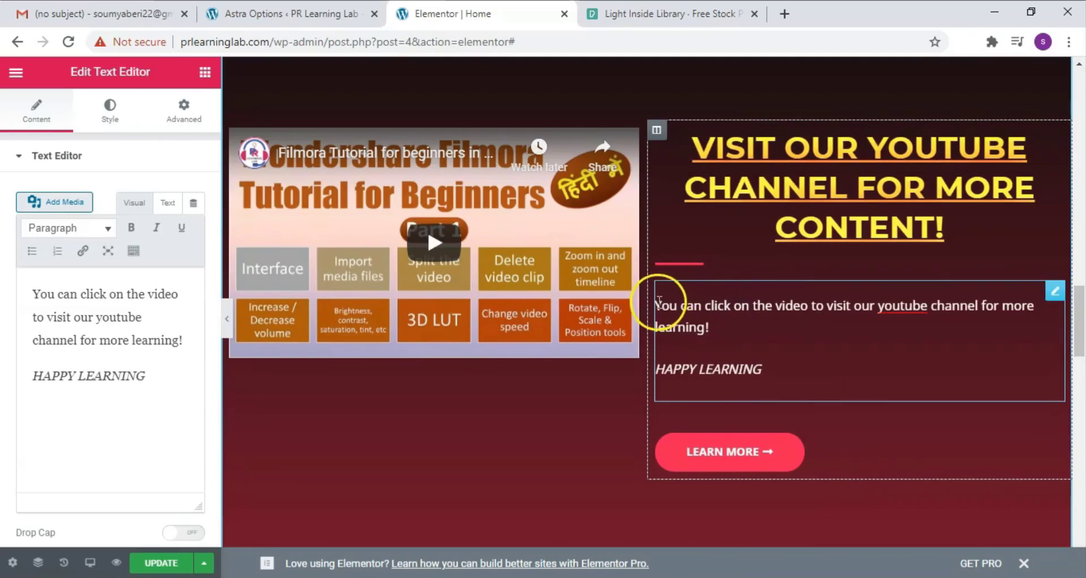
left_click_drag(659, 301, 768, 378)
left_click(34, 294)
- Replace the placeholder quote above Our Courses with "Being a student is easy. Learning requires actual work." and its author's attribution
left_click_drag(1080, 330, 1082, 188)
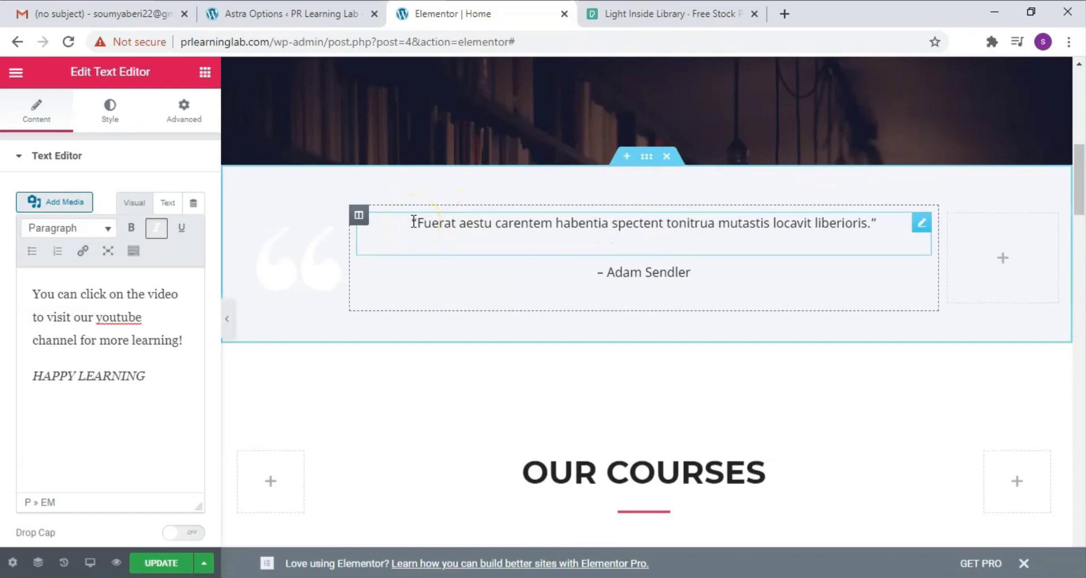
left_click_drag(414, 223, 883, 225)
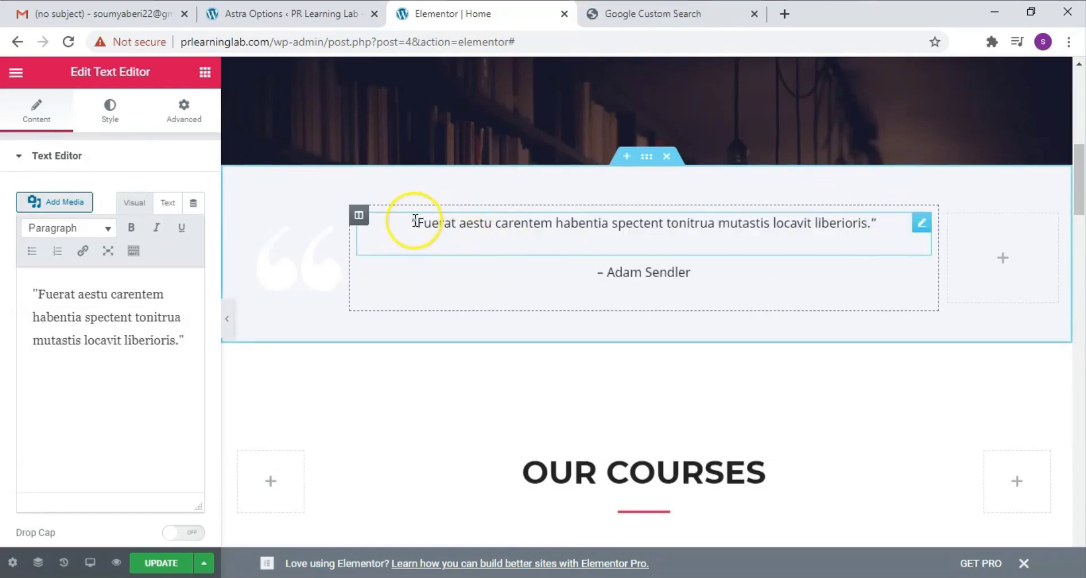
left_click_drag(414, 222, 853, 226)
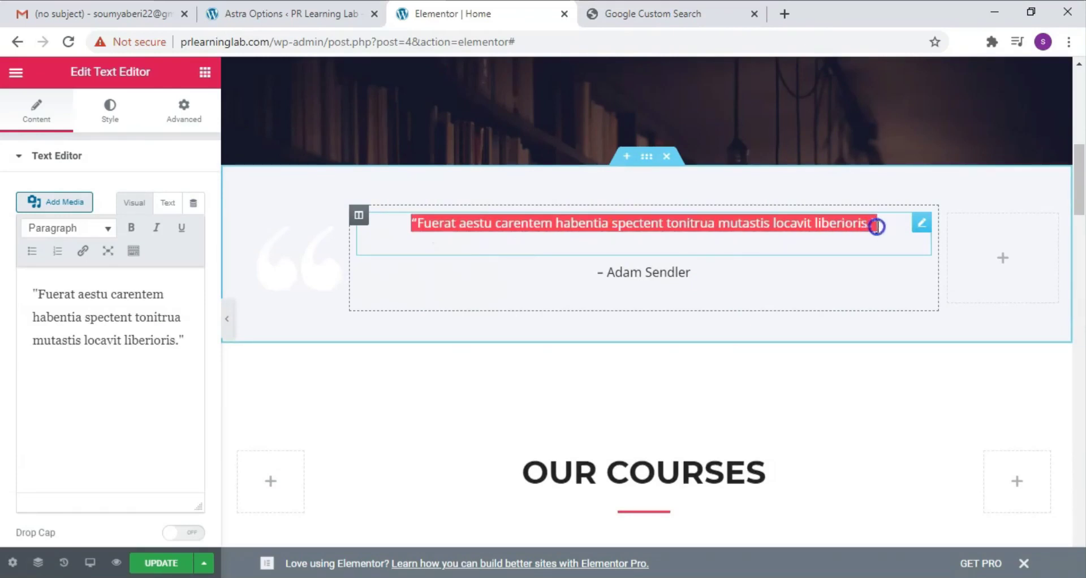
left_click(877, 226)
key("BackSpace")
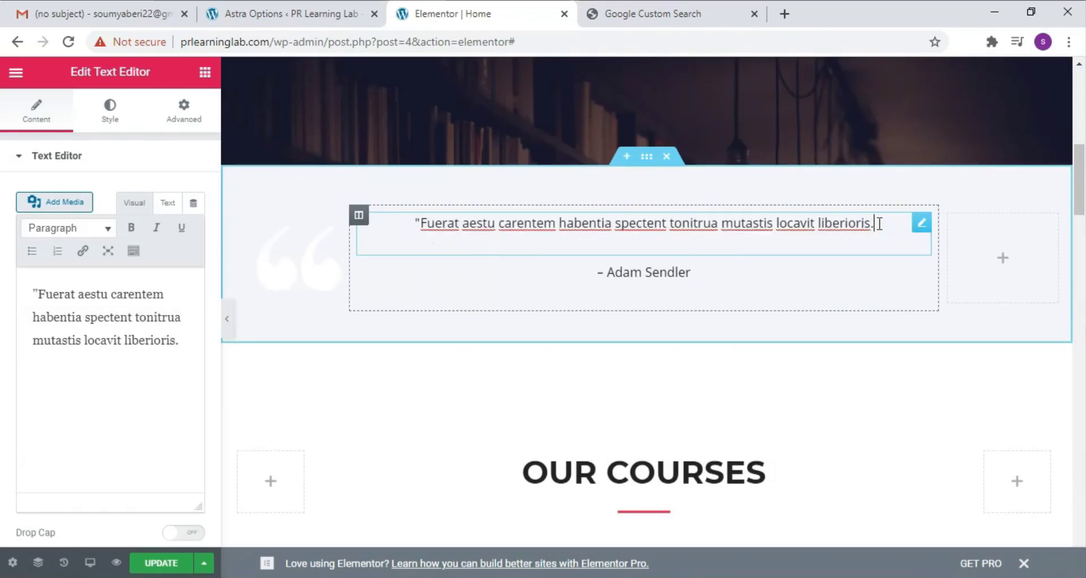
left_click_drag(878, 224, 418, 223)
key("BackSpace")
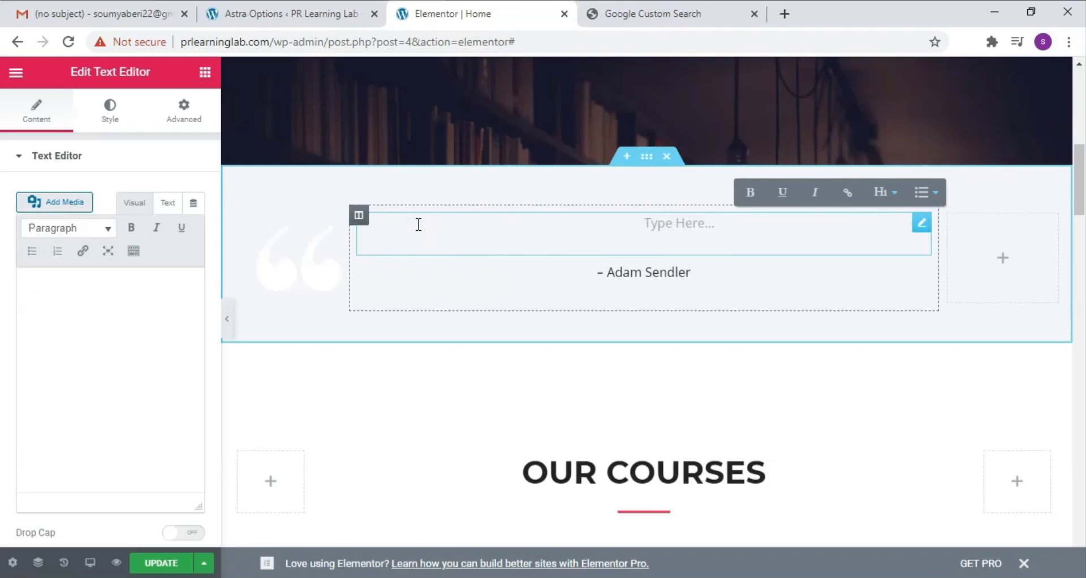
type("\"Being a student is easy. Learning requires actual work.\" — William Crawford")
left_click(716, 352)
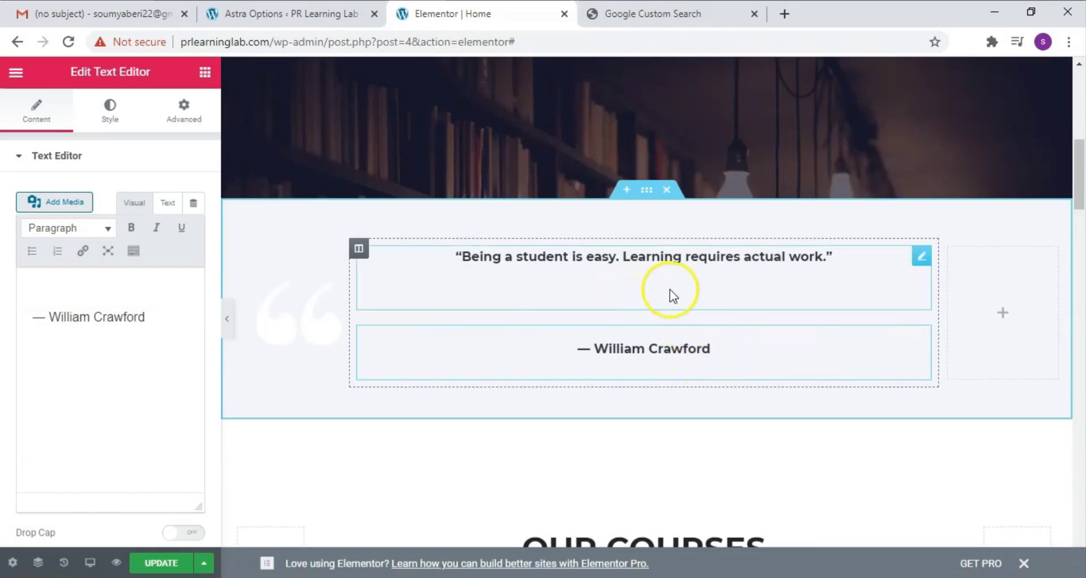
left_click(722, 253)
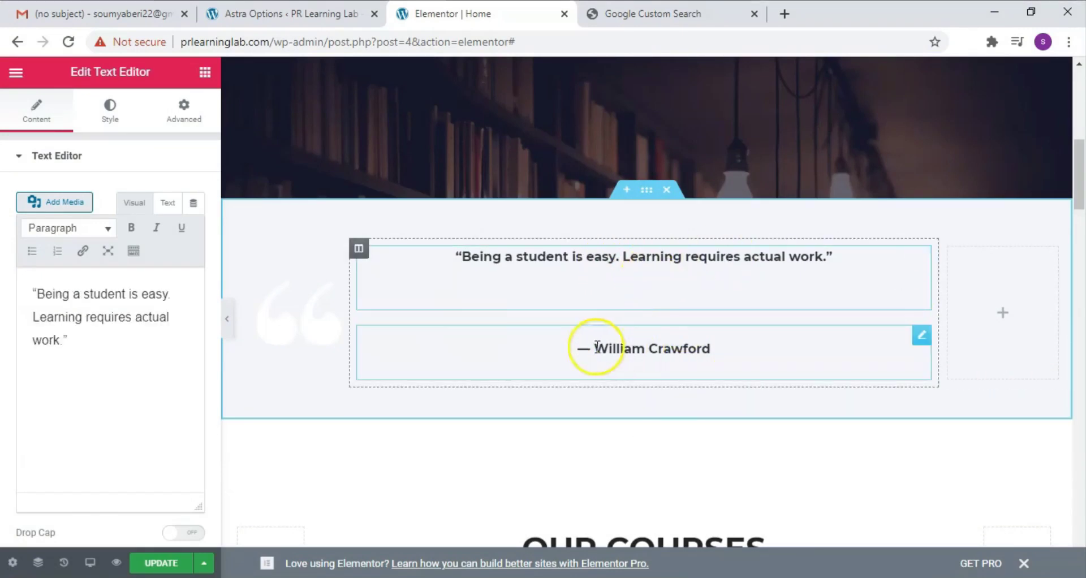
- Add an Image widget to the empty column beside the quote
right_click(984, 343)
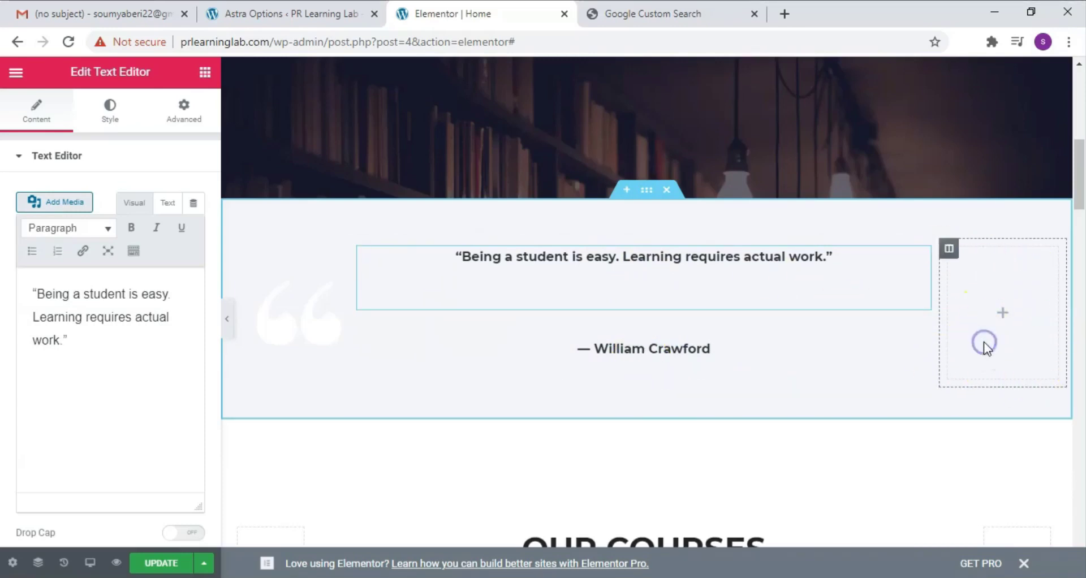
left_click(205, 72)
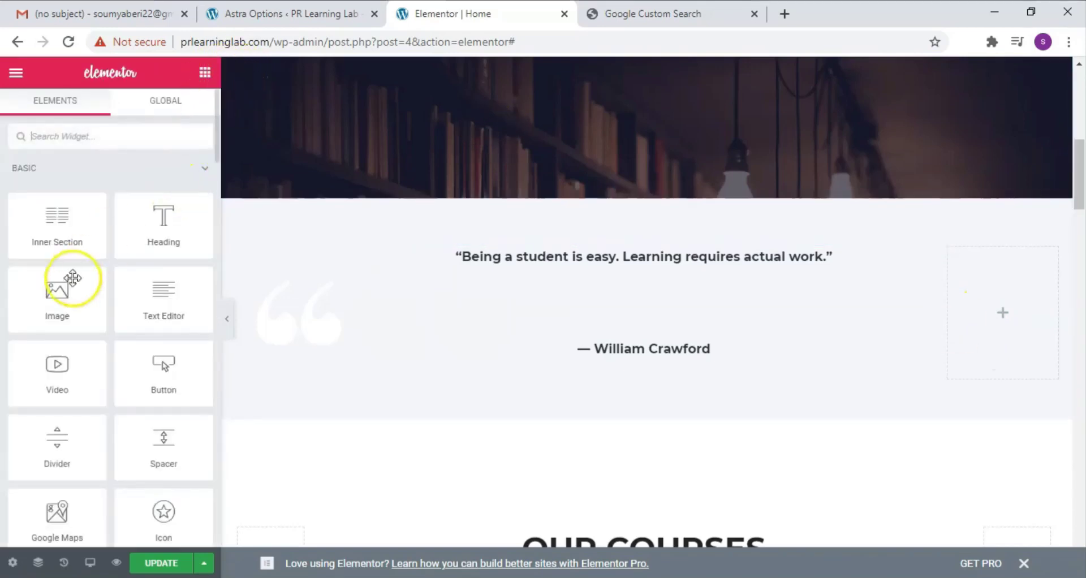
left_click_drag(72, 278, 1007, 300)
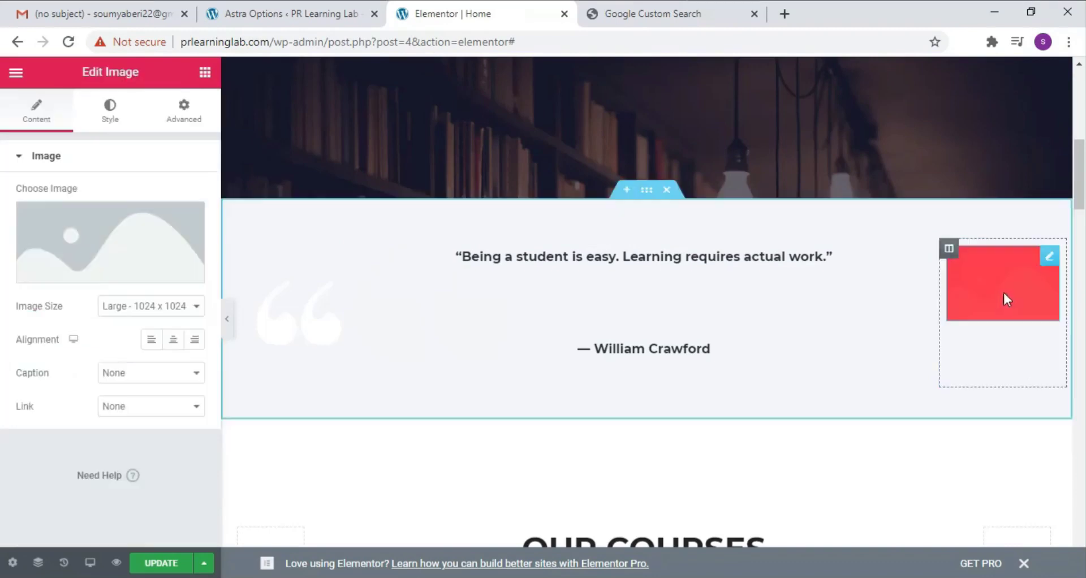
left_click_drag(930, 287, 1015, 294)
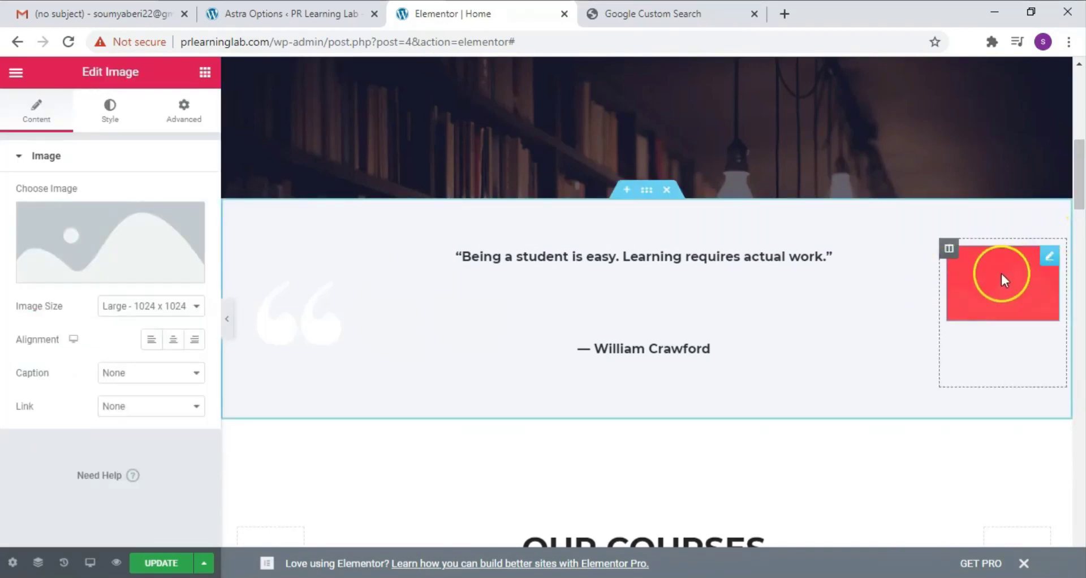
- Insert the PR Learning Lab logo from the media library as the image beside the quote
left_click(92, 263)
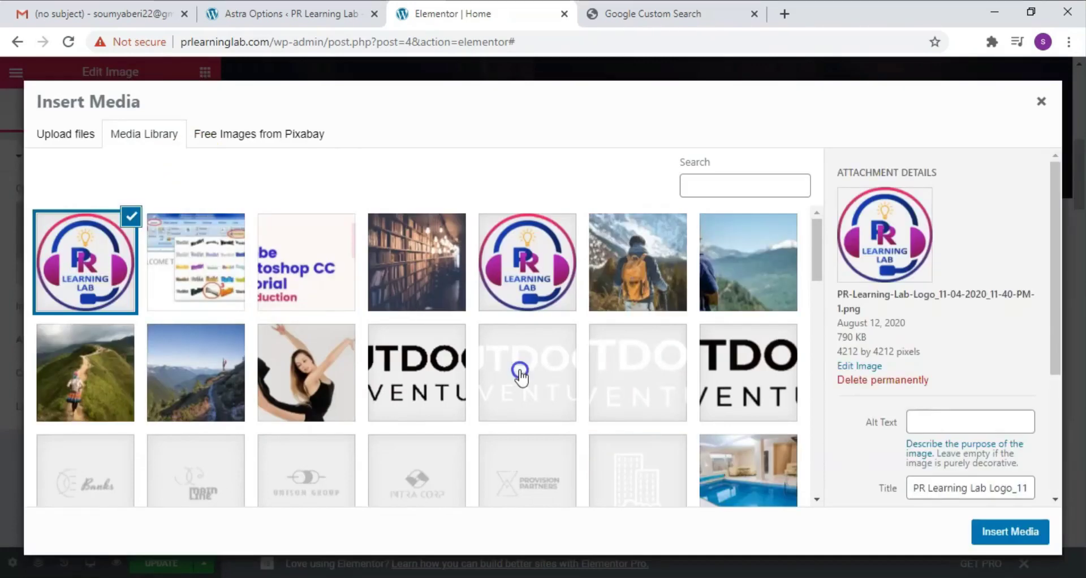
left_click(527, 261)
left_click(99, 258)
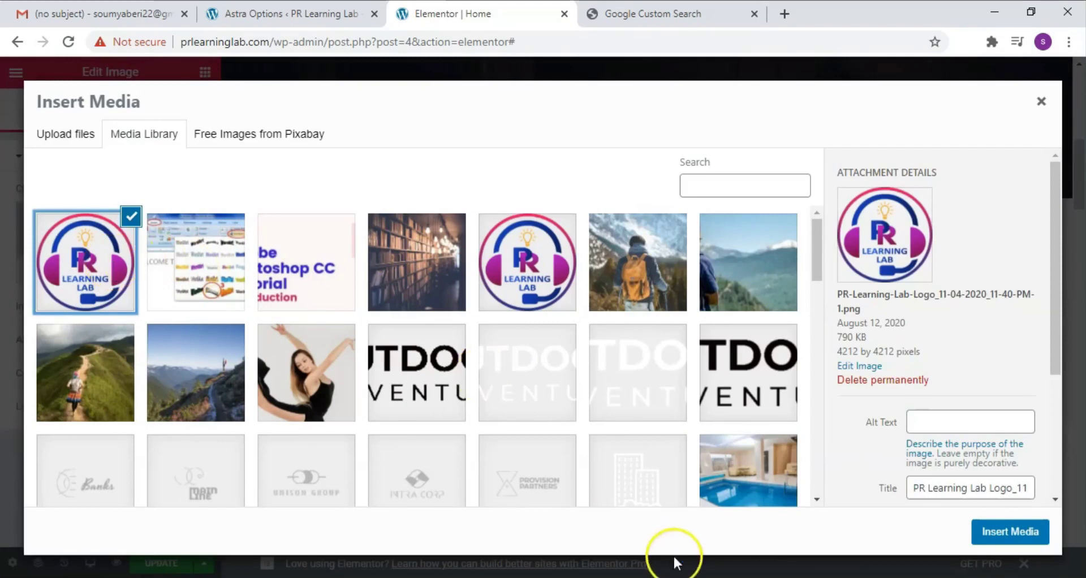
left_click(1004, 535)
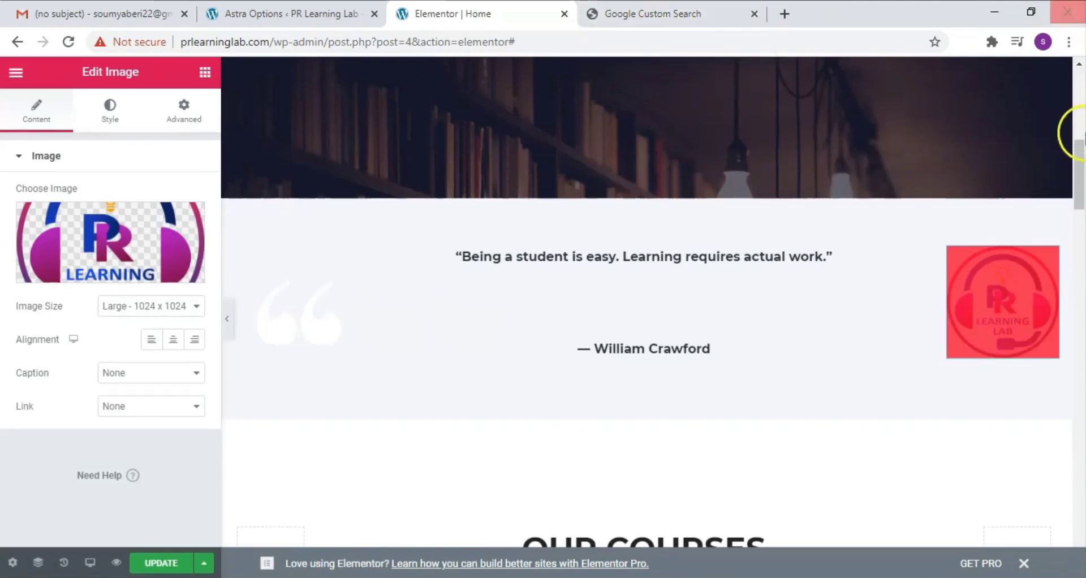
- Update the home page and preview it from the header without the editing panel
left_click_drag(1079, 190, 1081, 106)
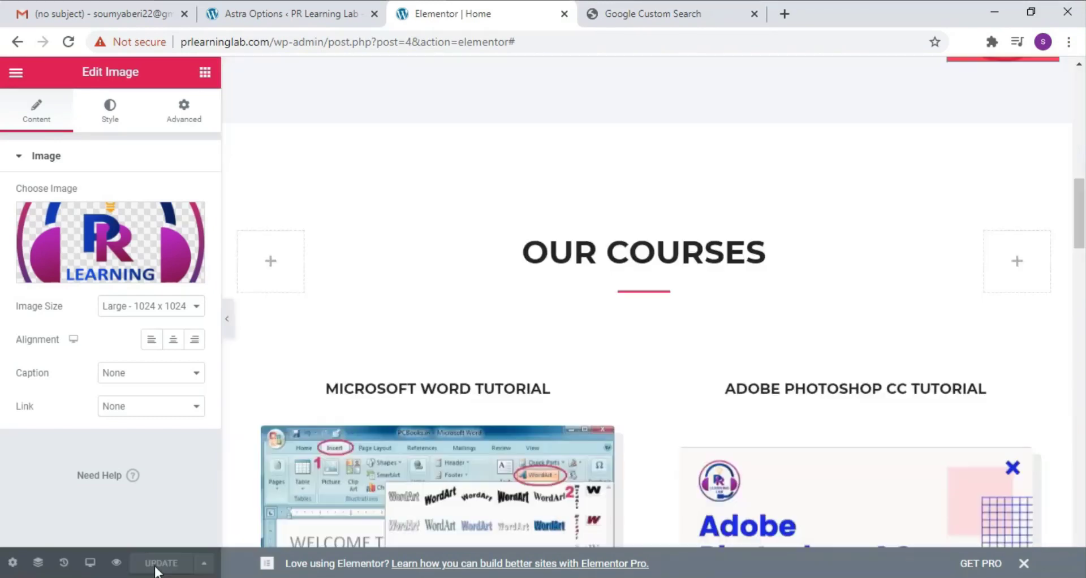
left_click(161, 565)
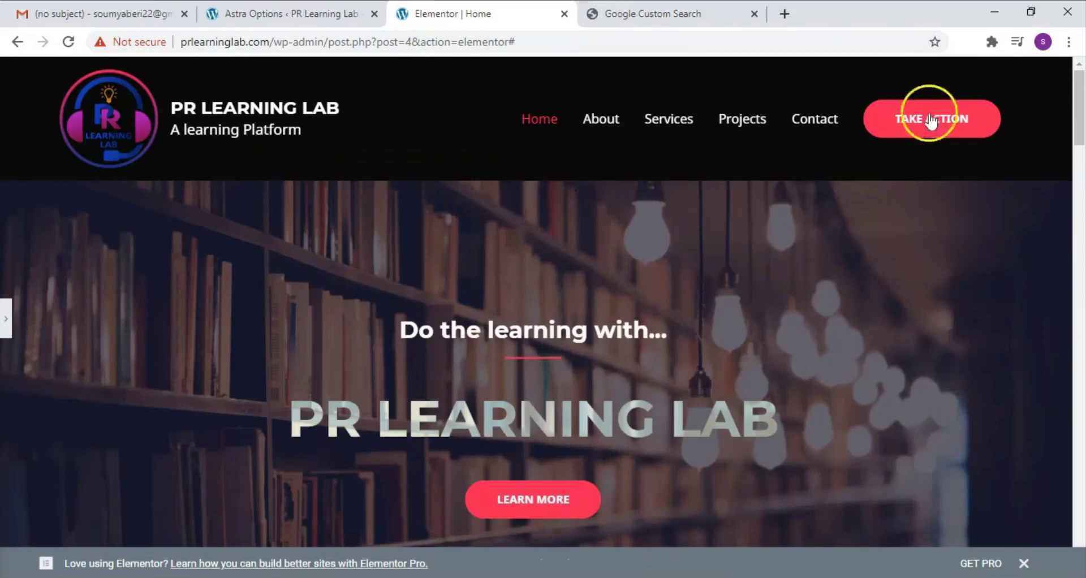
mouse_move(1081, 103)
left_mouse_down()
mouse_move(1081, 317)
mouse_move(1080, 84)
left_mouse_up()
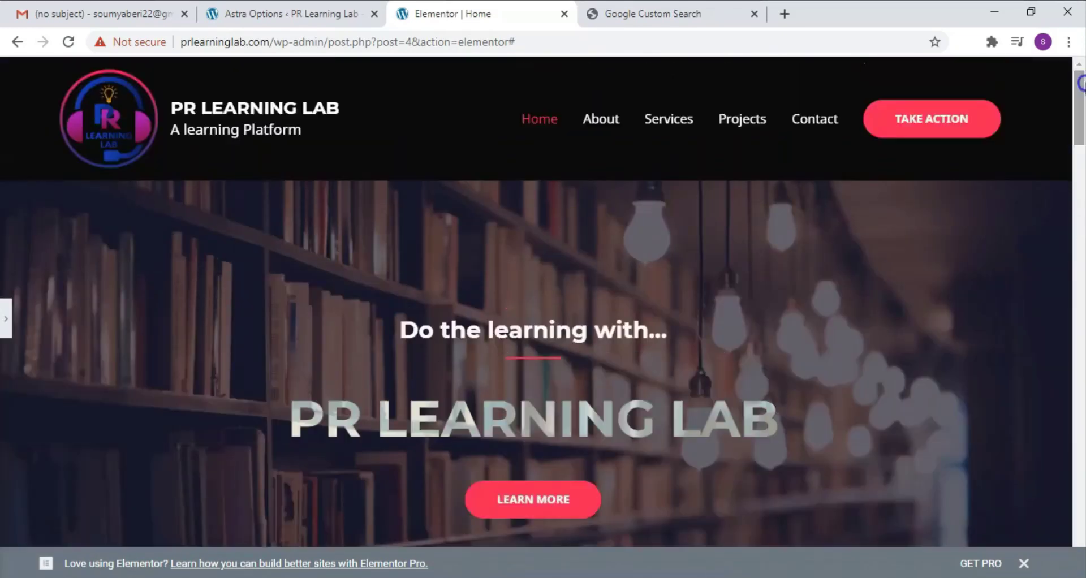